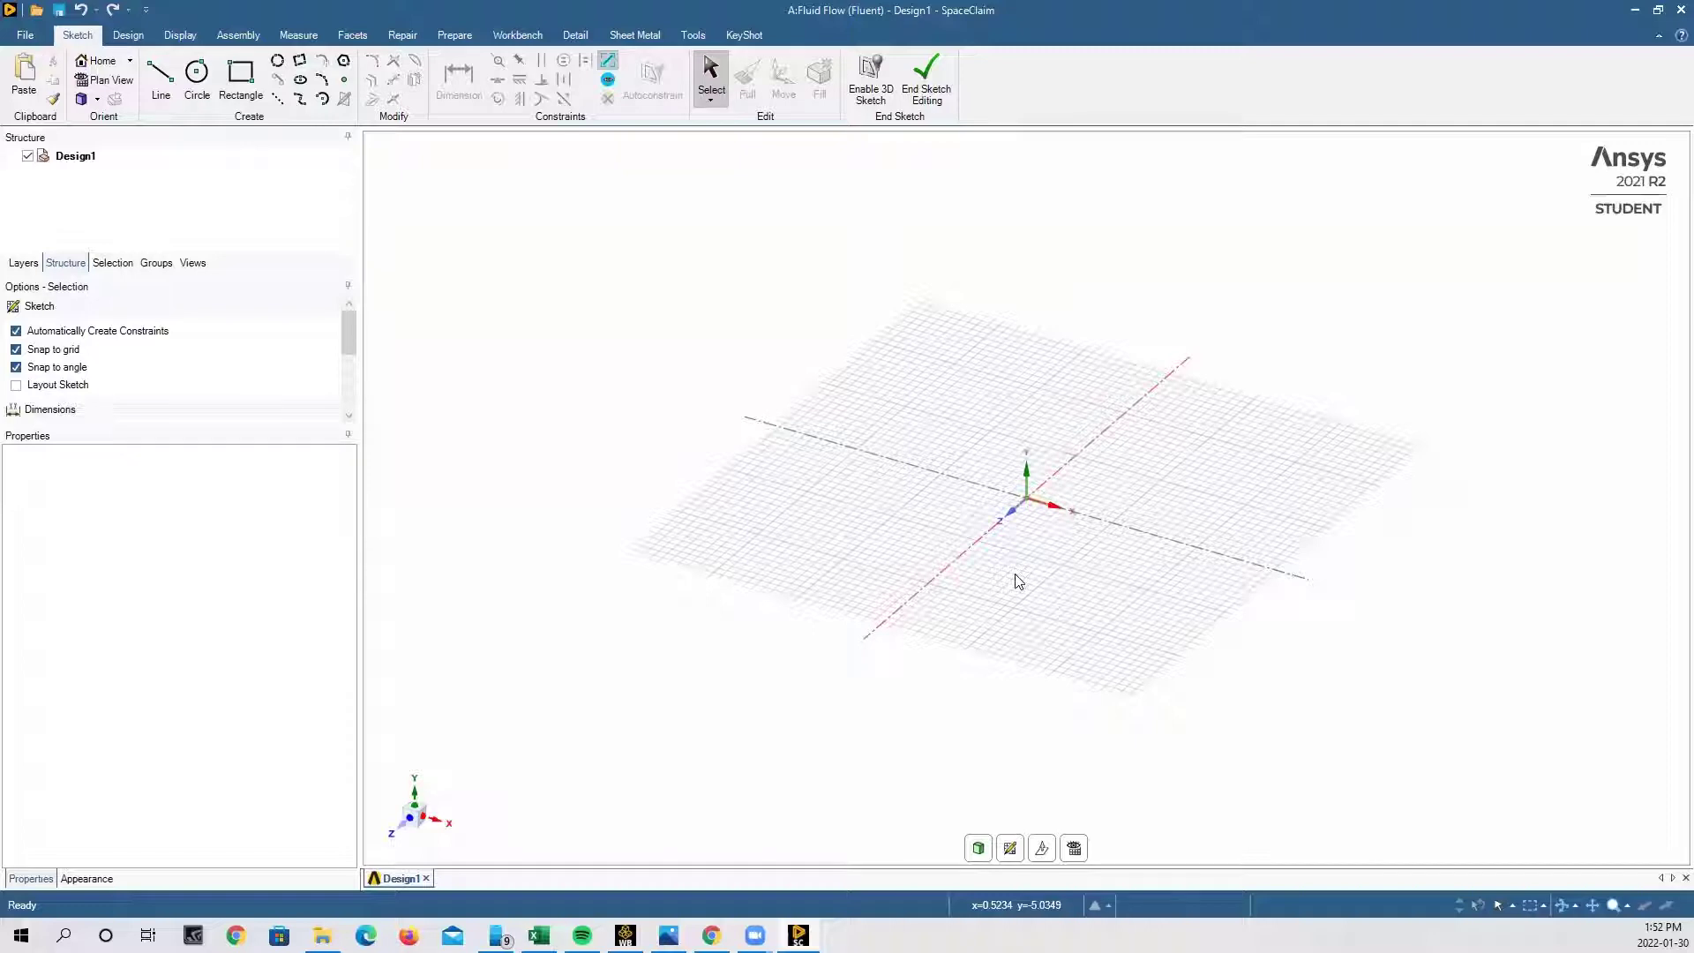
# Leave the horizontal-plane sketch and start a new sketch on the vertical XY plane.
pyautogui.click(926, 81)
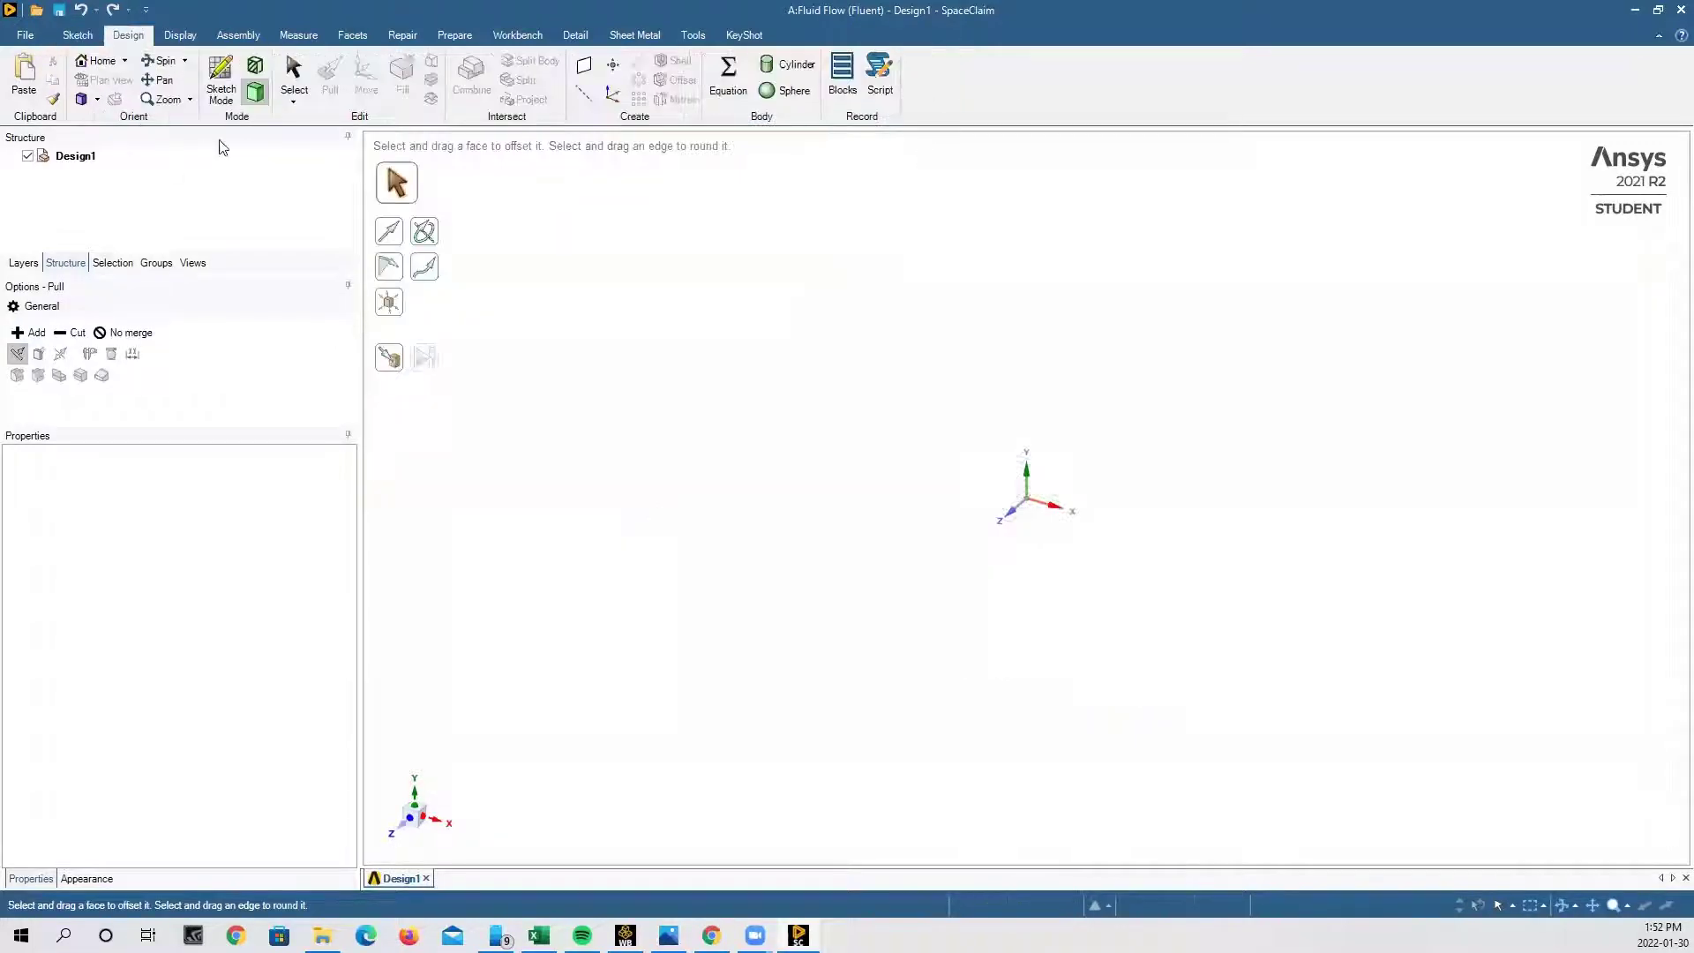
pyautogui.click(223, 93)
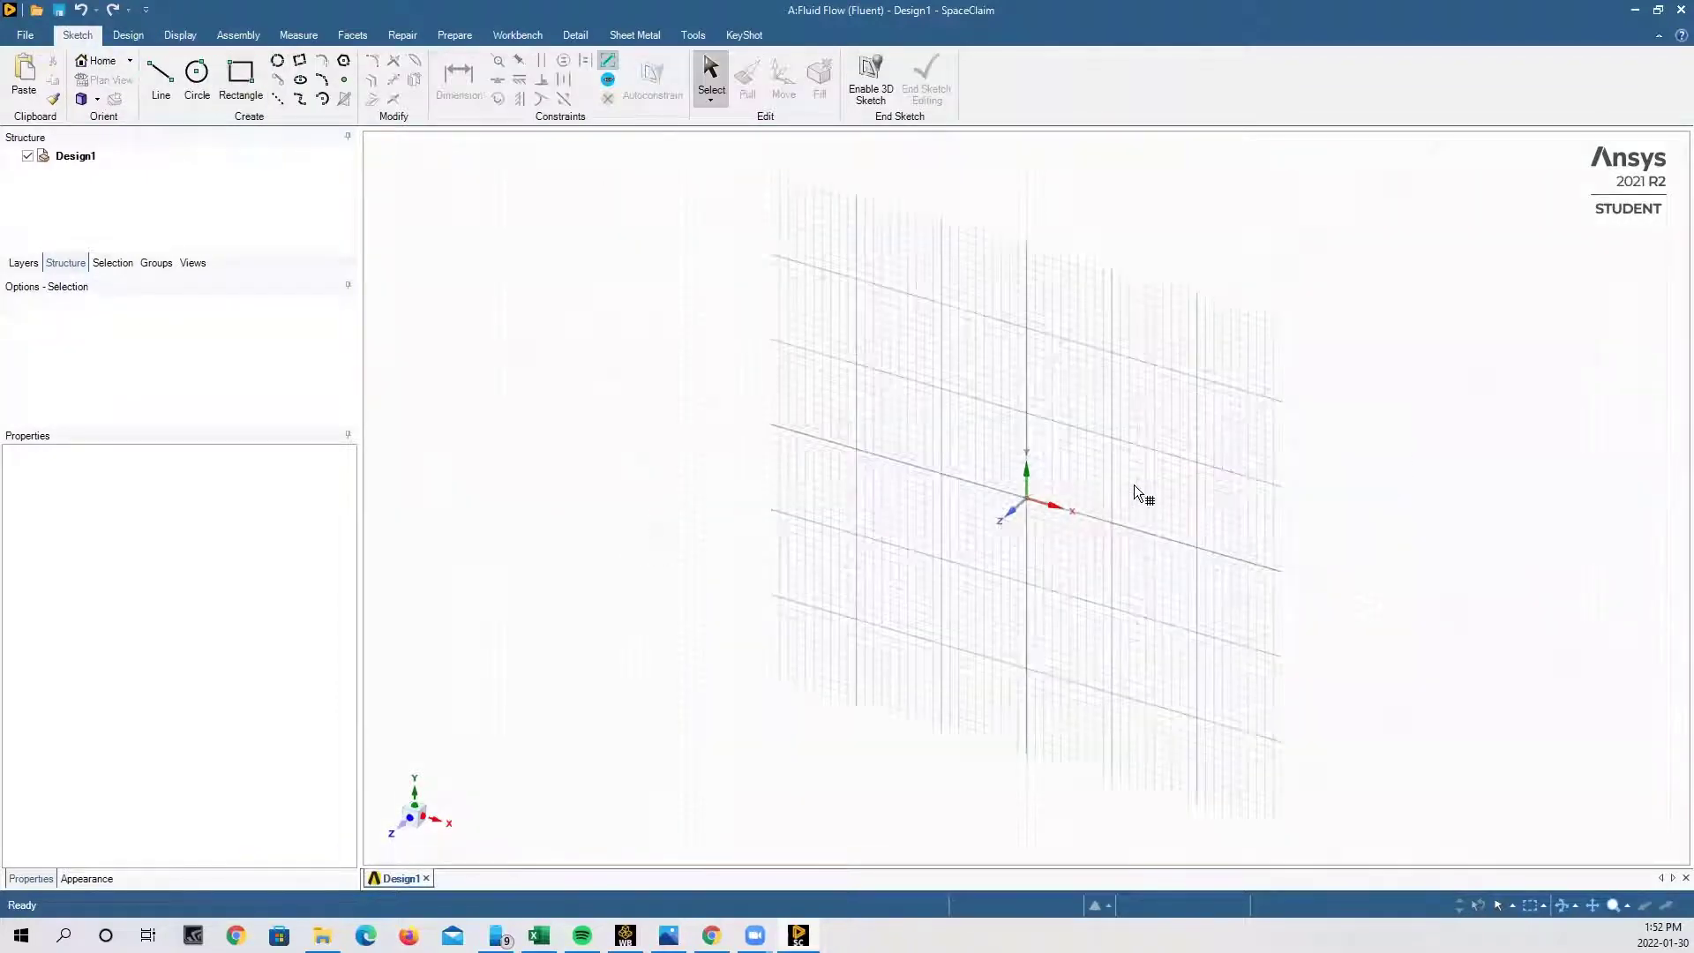
pyautogui.click(1135, 486)
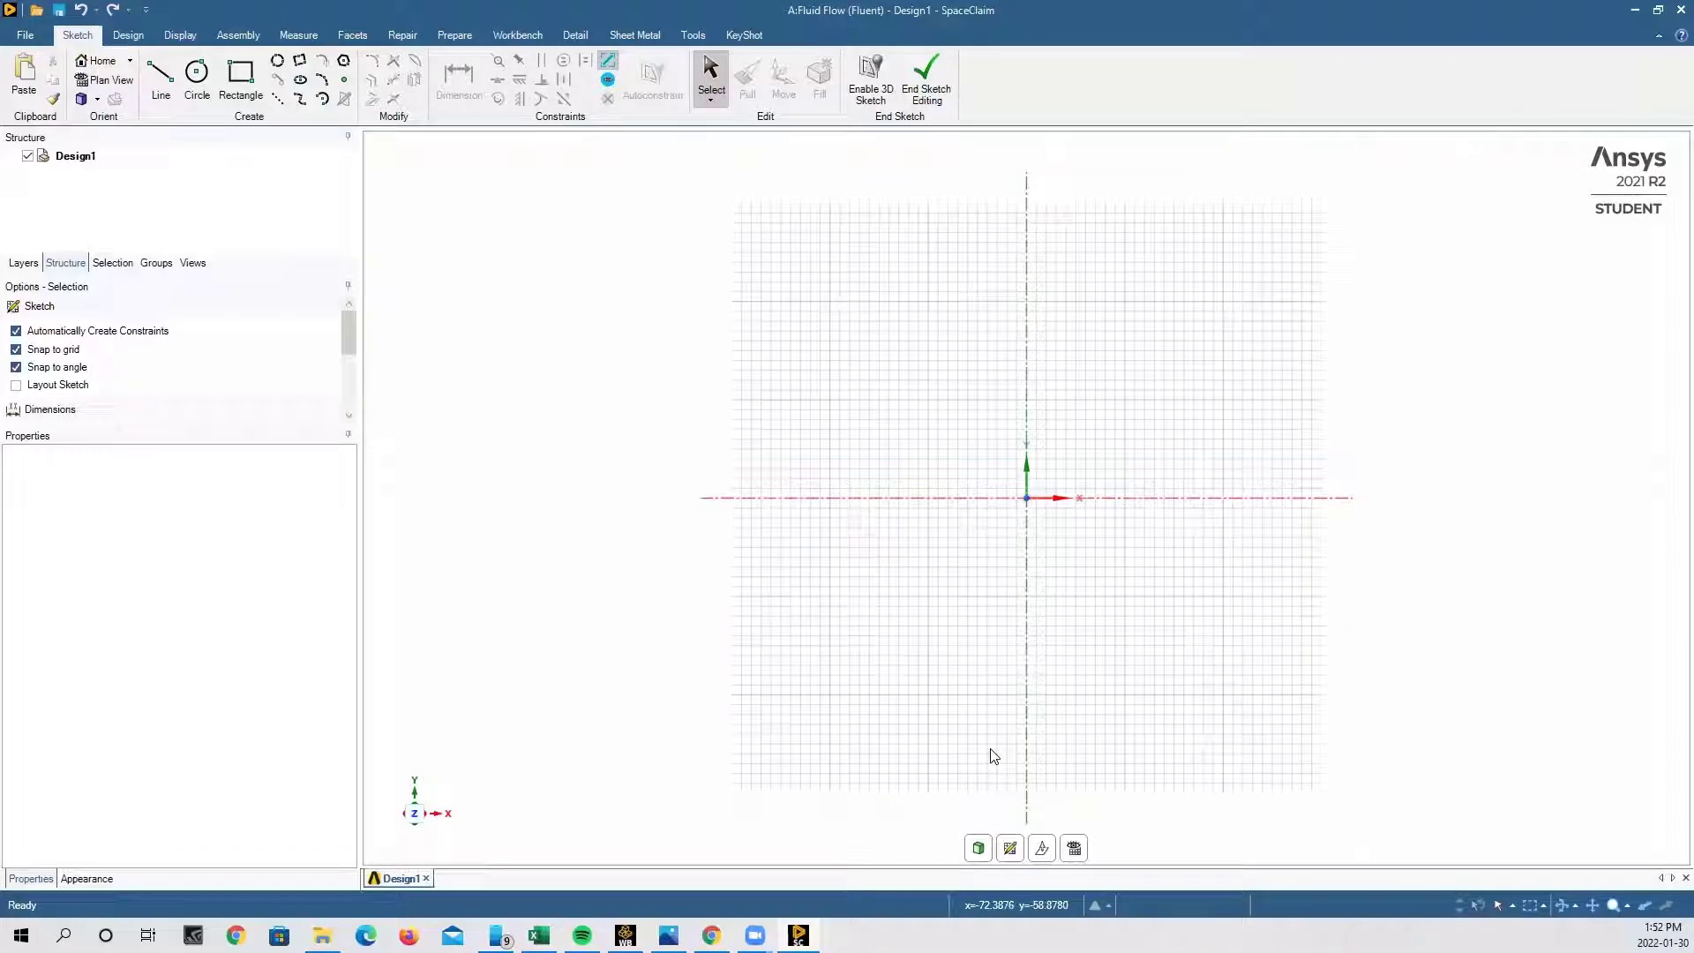
# Sketch a rectangle about 47 mm wide and 20 mm high with its lower-left corner on the origin.
pyautogui.click(238, 77)
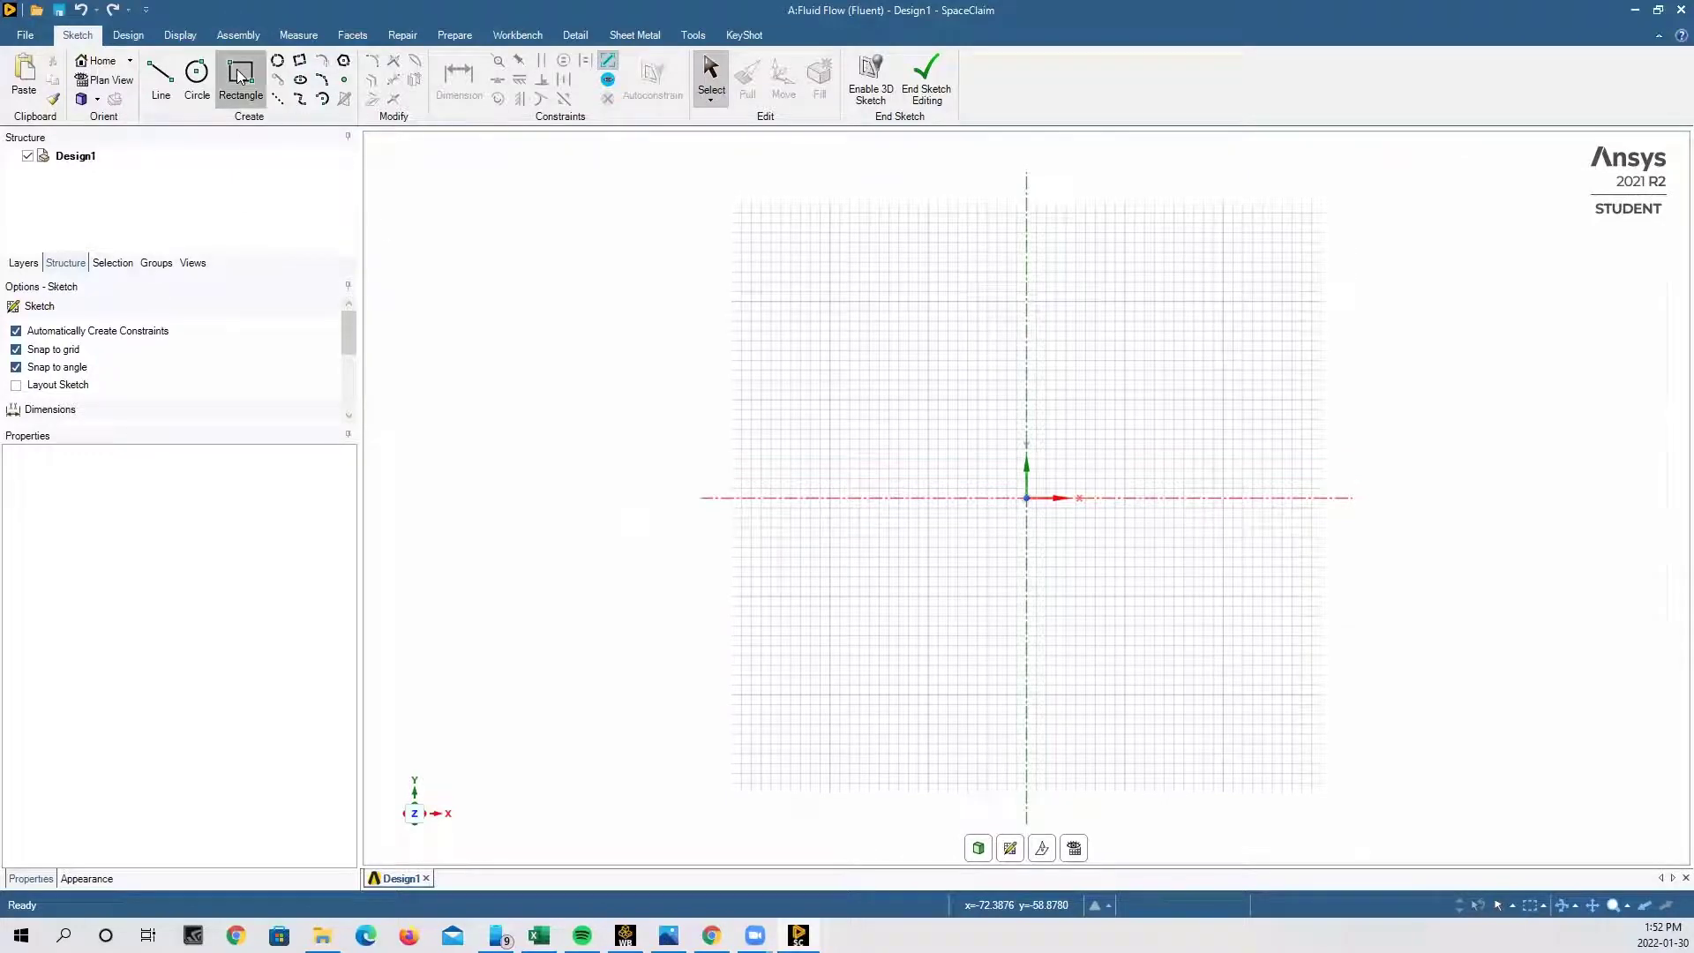
pyautogui.click(1027, 499)
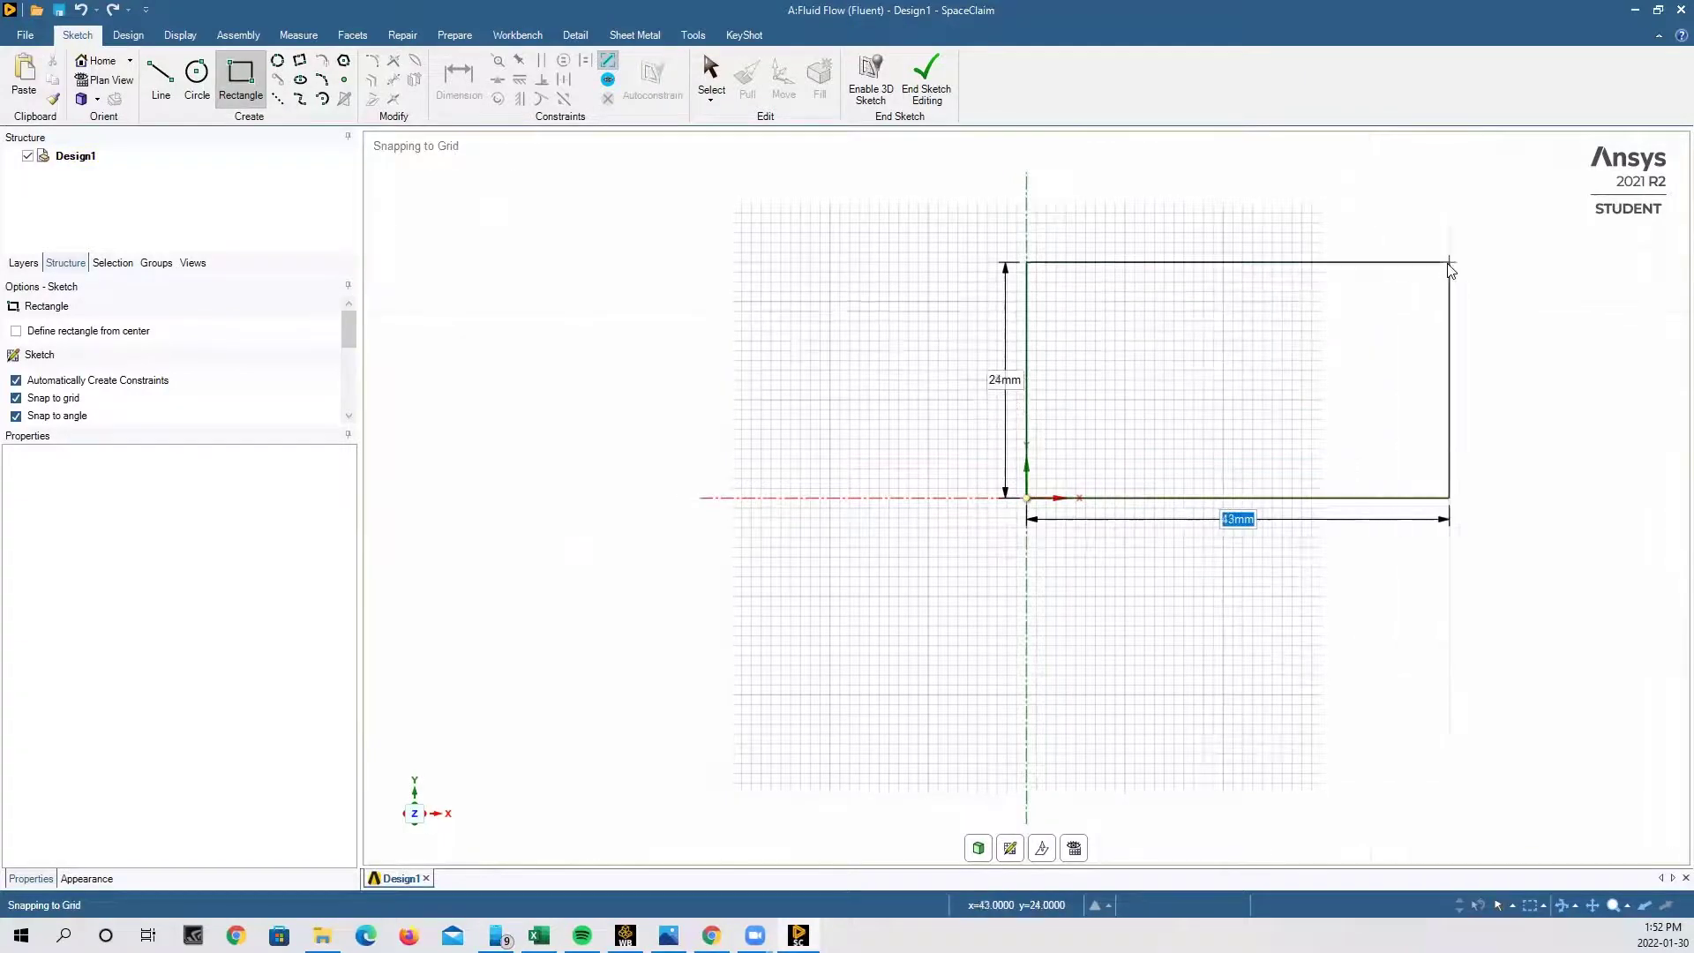
pyautogui.click(1490, 302)
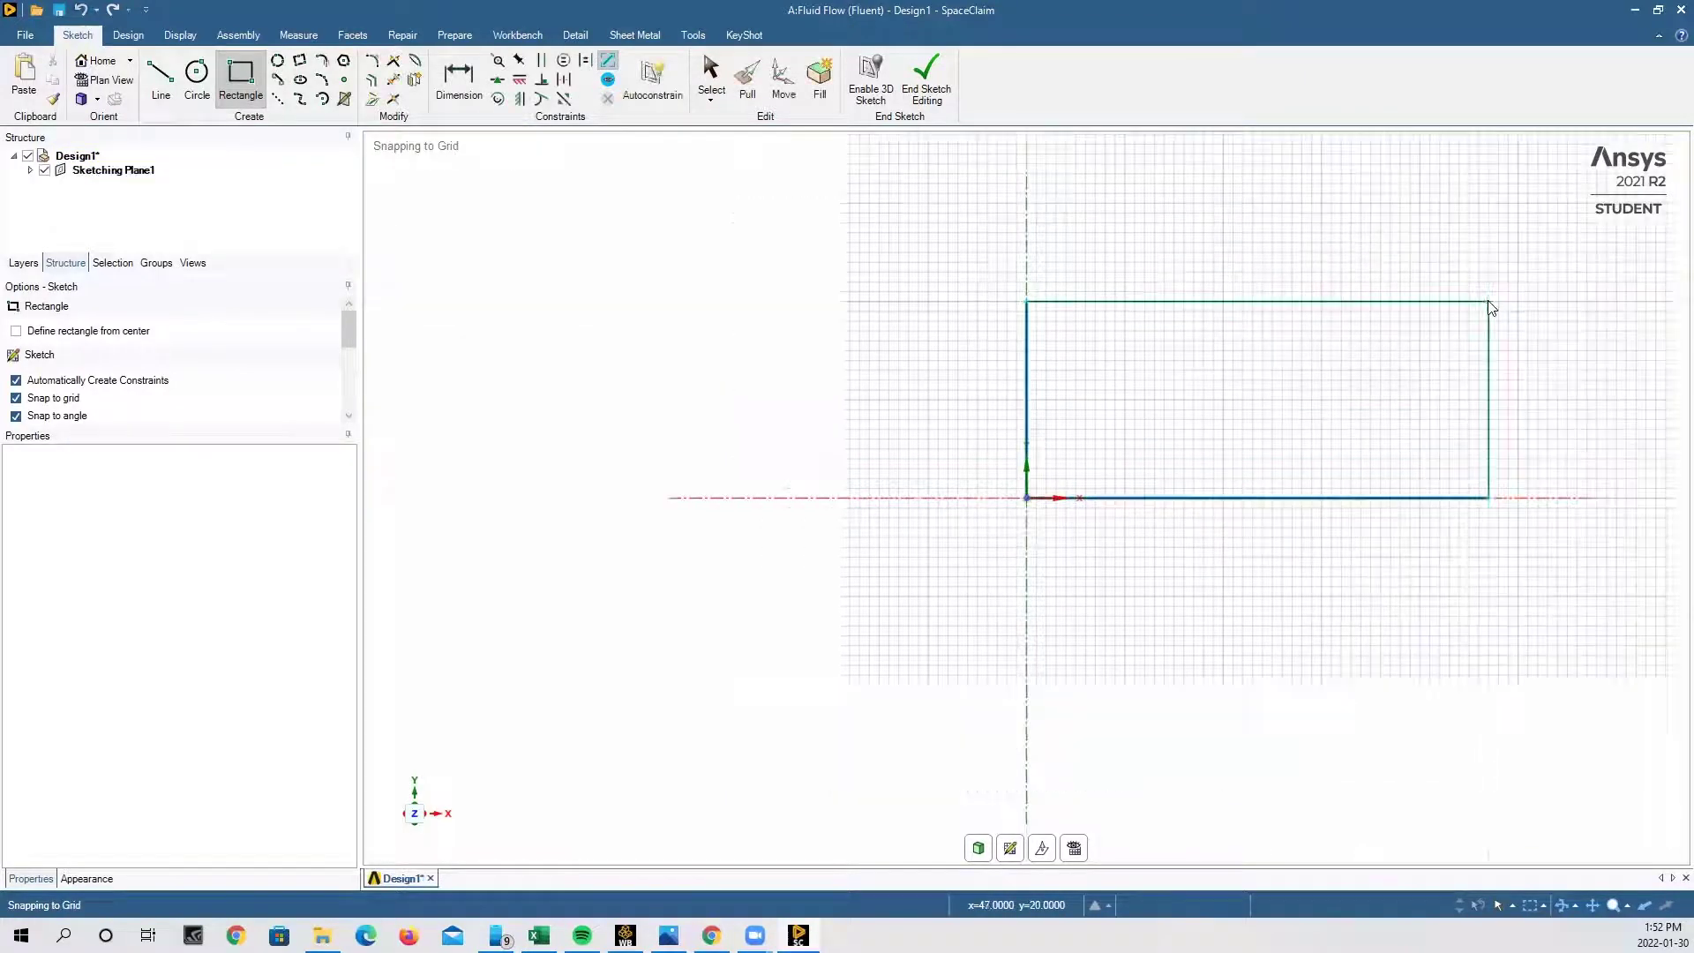
# Dimension the rectangle's height between its upper and lower edges and set it to 5 mm.
pyautogui.click(477, 81)
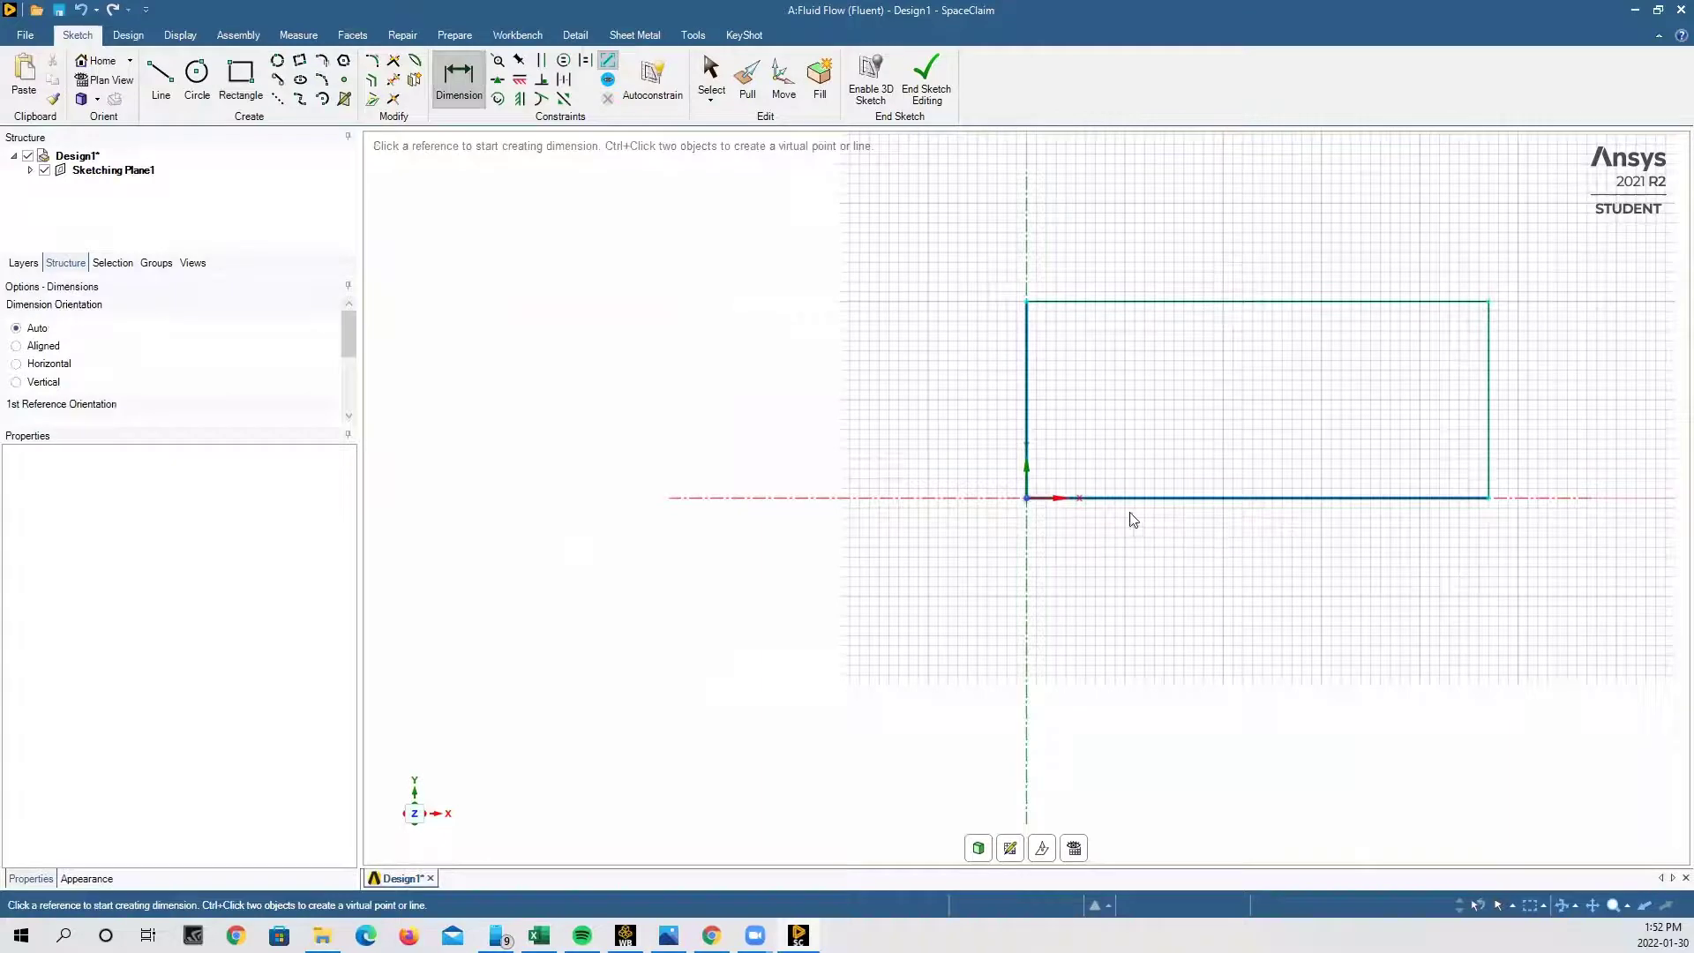
pyautogui.click(1118, 304)
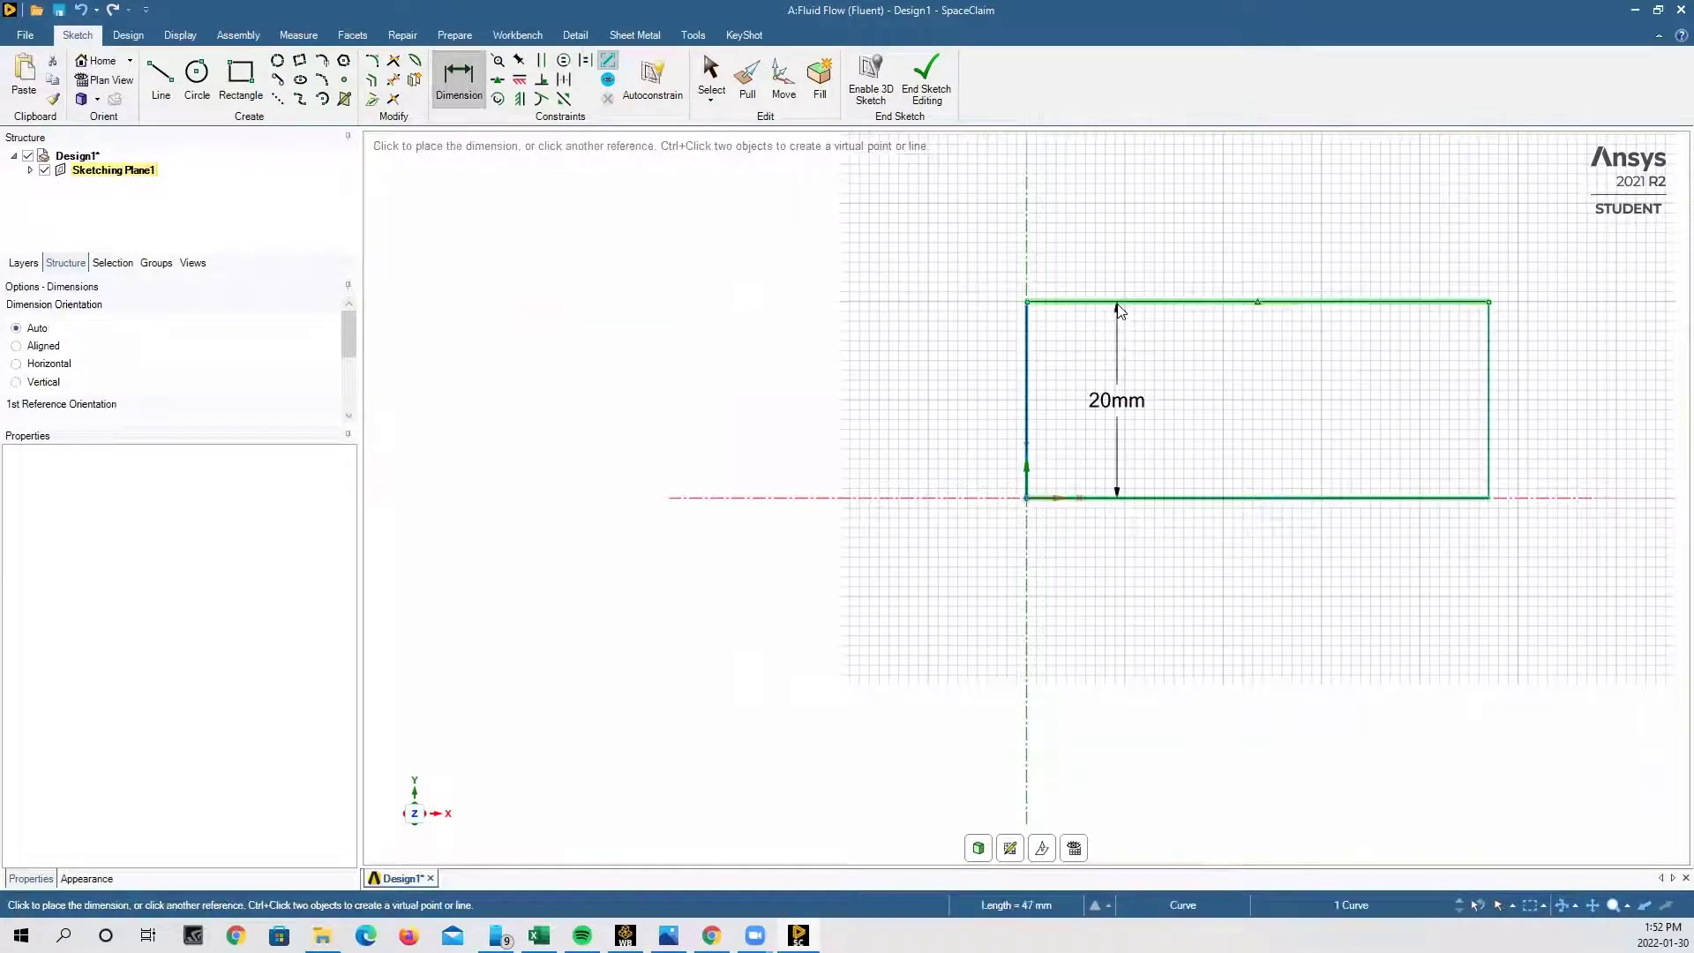
pyautogui.click(1119, 496)
pyautogui.click(952, 408)
pyautogui.click(953, 411)
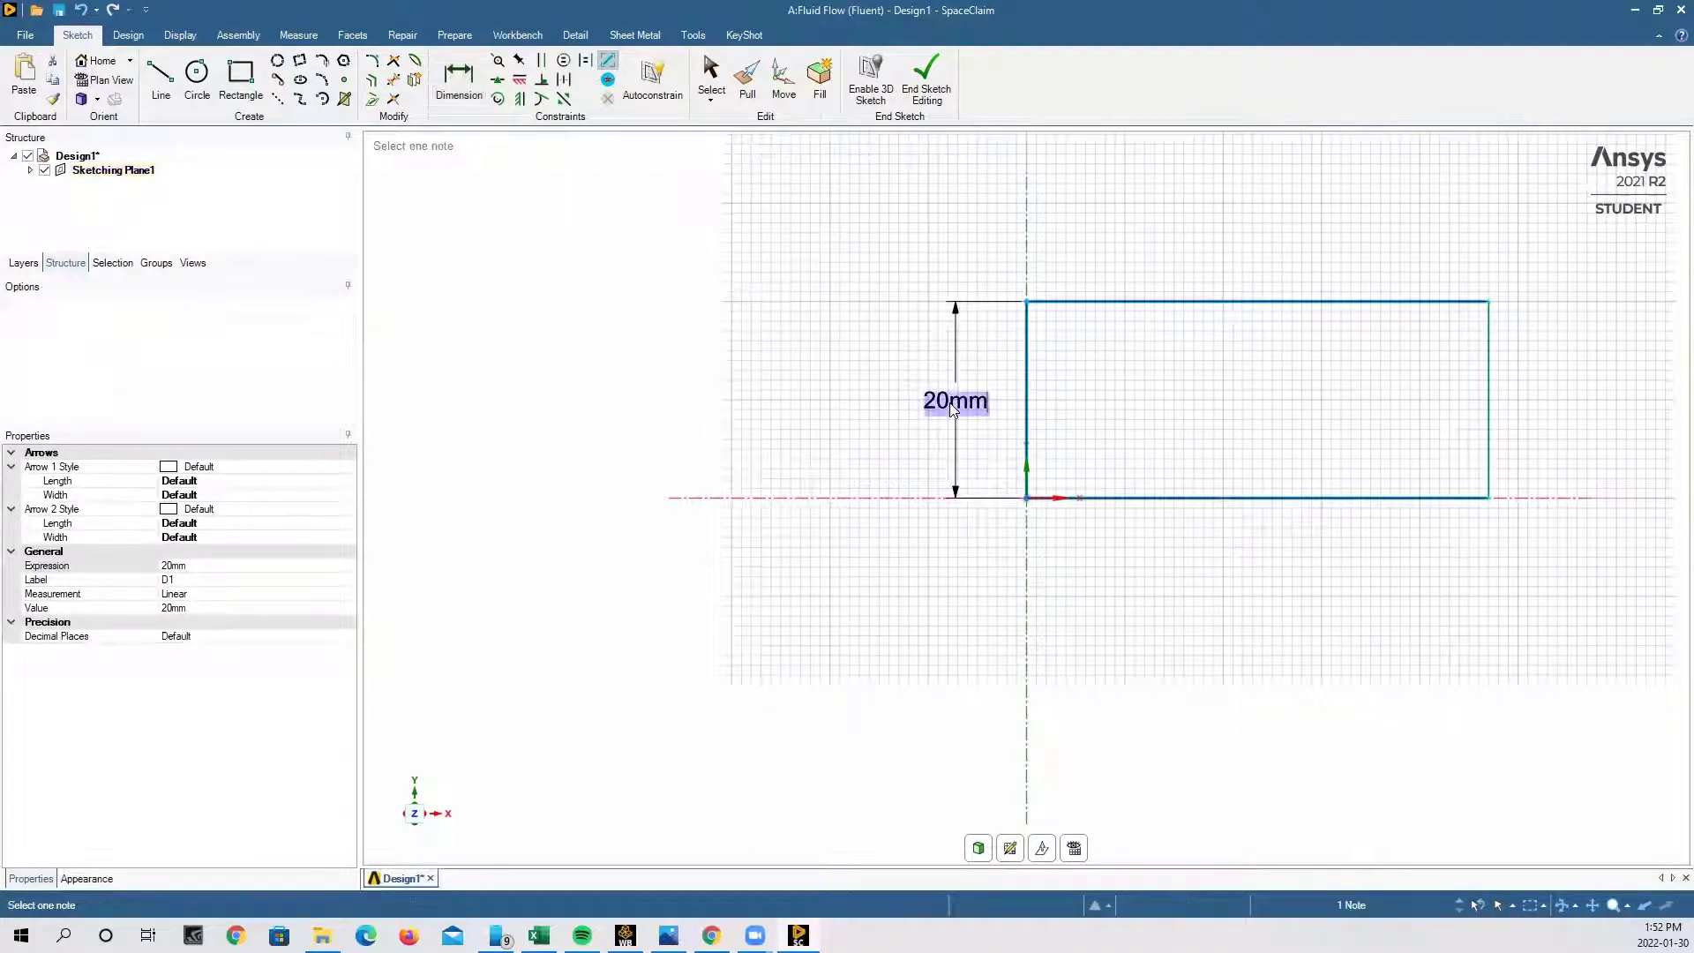
pyautogui.write('5')
pyautogui.press('Return')
# Dimension the rectangle's length between its two short edges and set it to 100 mm.
pyautogui.click(1029, 482)
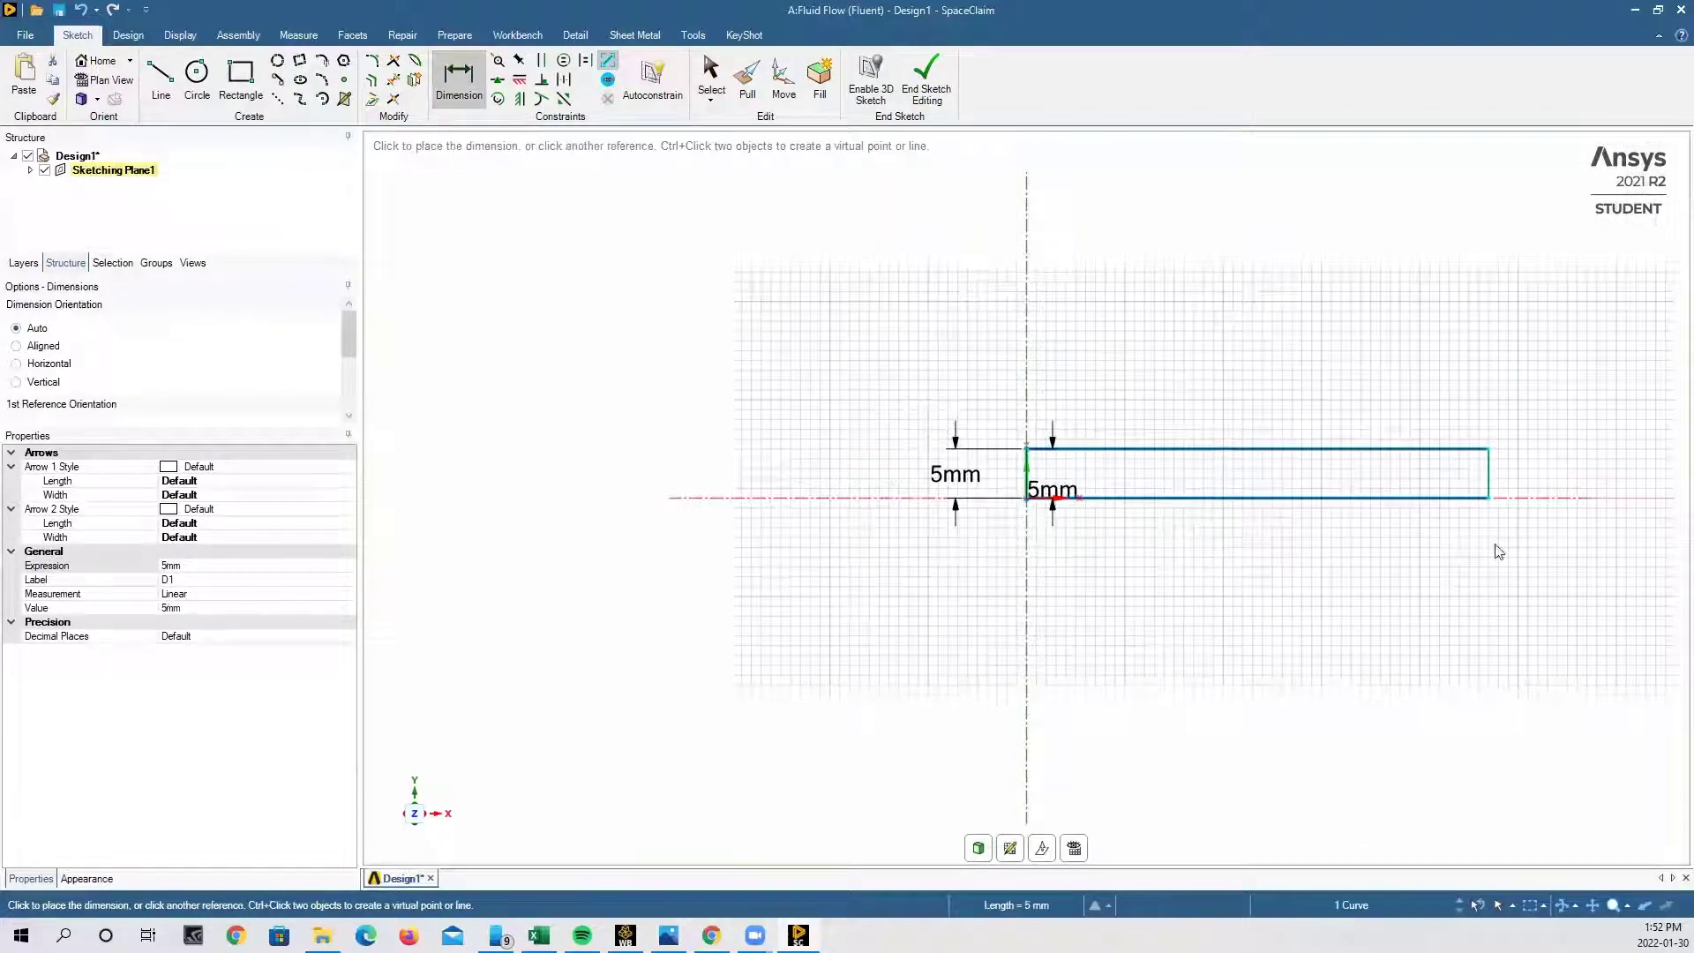
pyautogui.click(1491, 477)
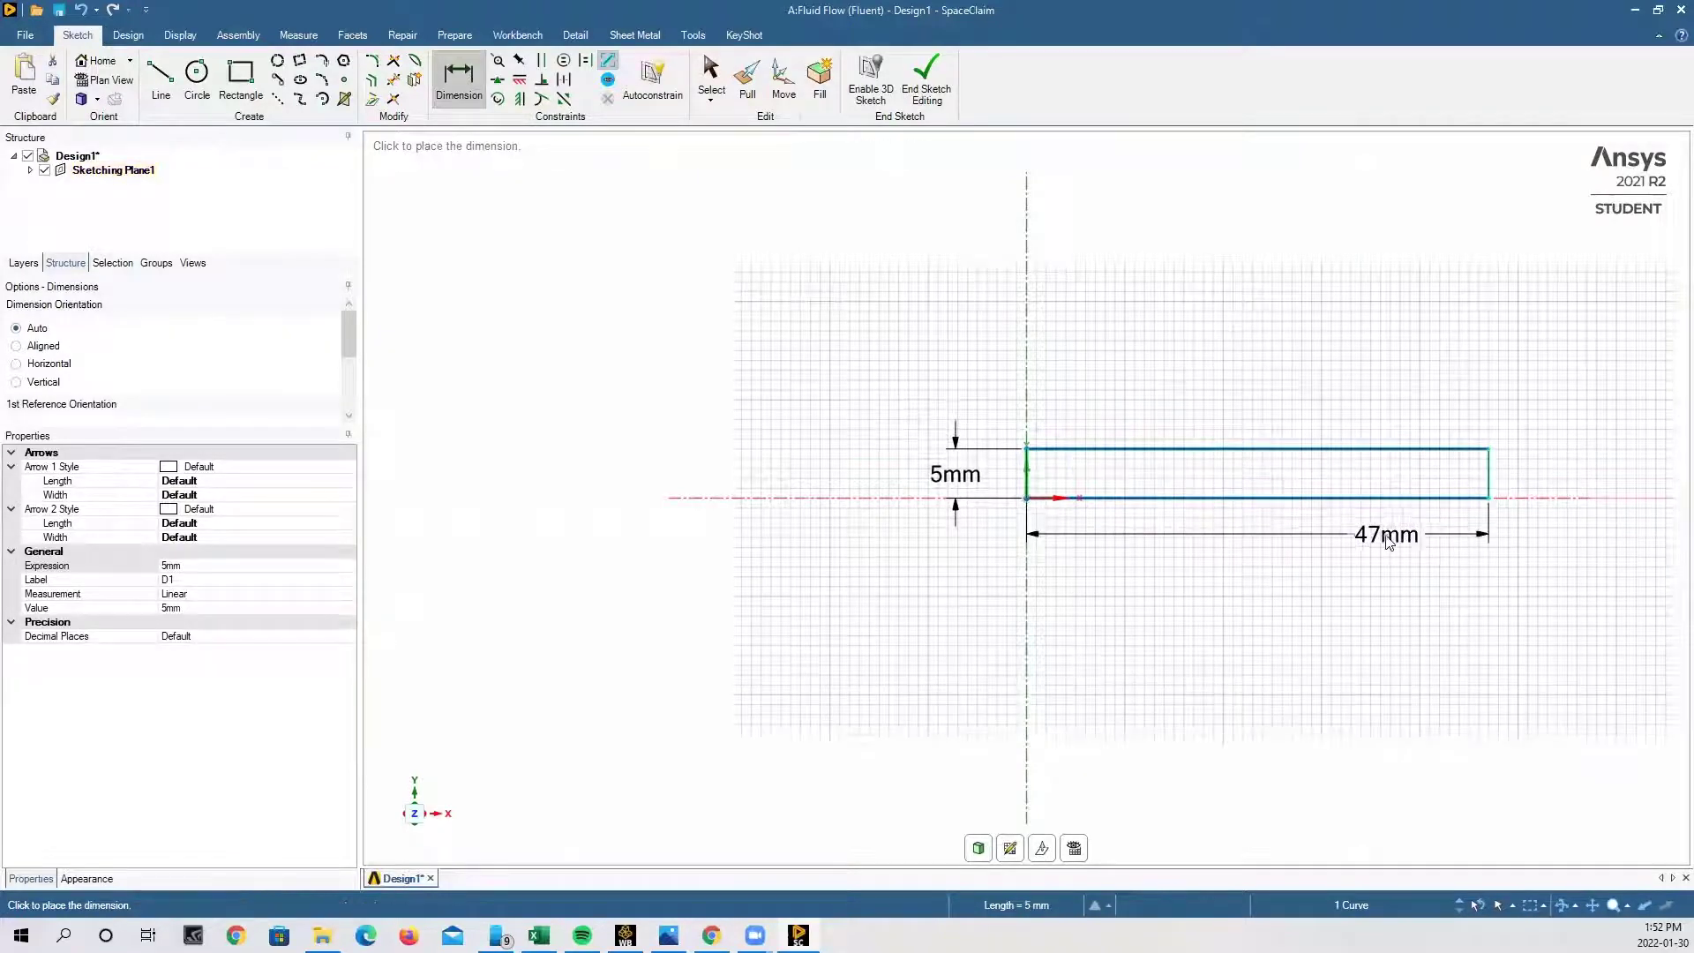
pyautogui.click(1377, 543)
pyautogui.write('100')
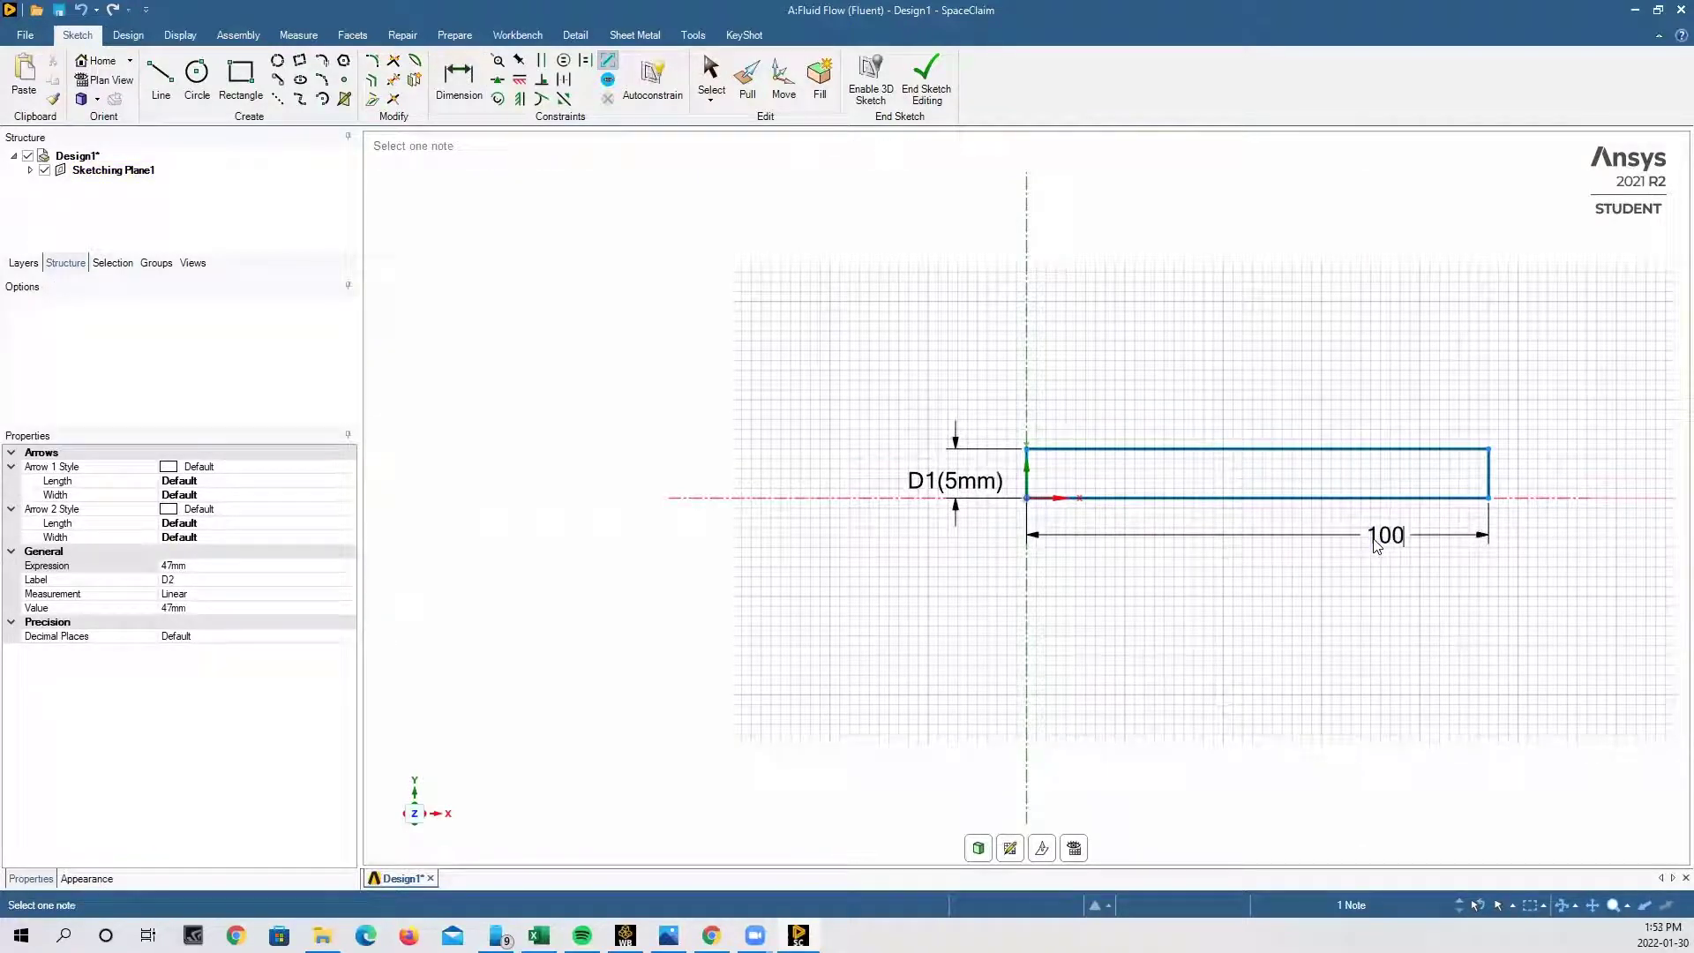
pyautogui.press('Return')
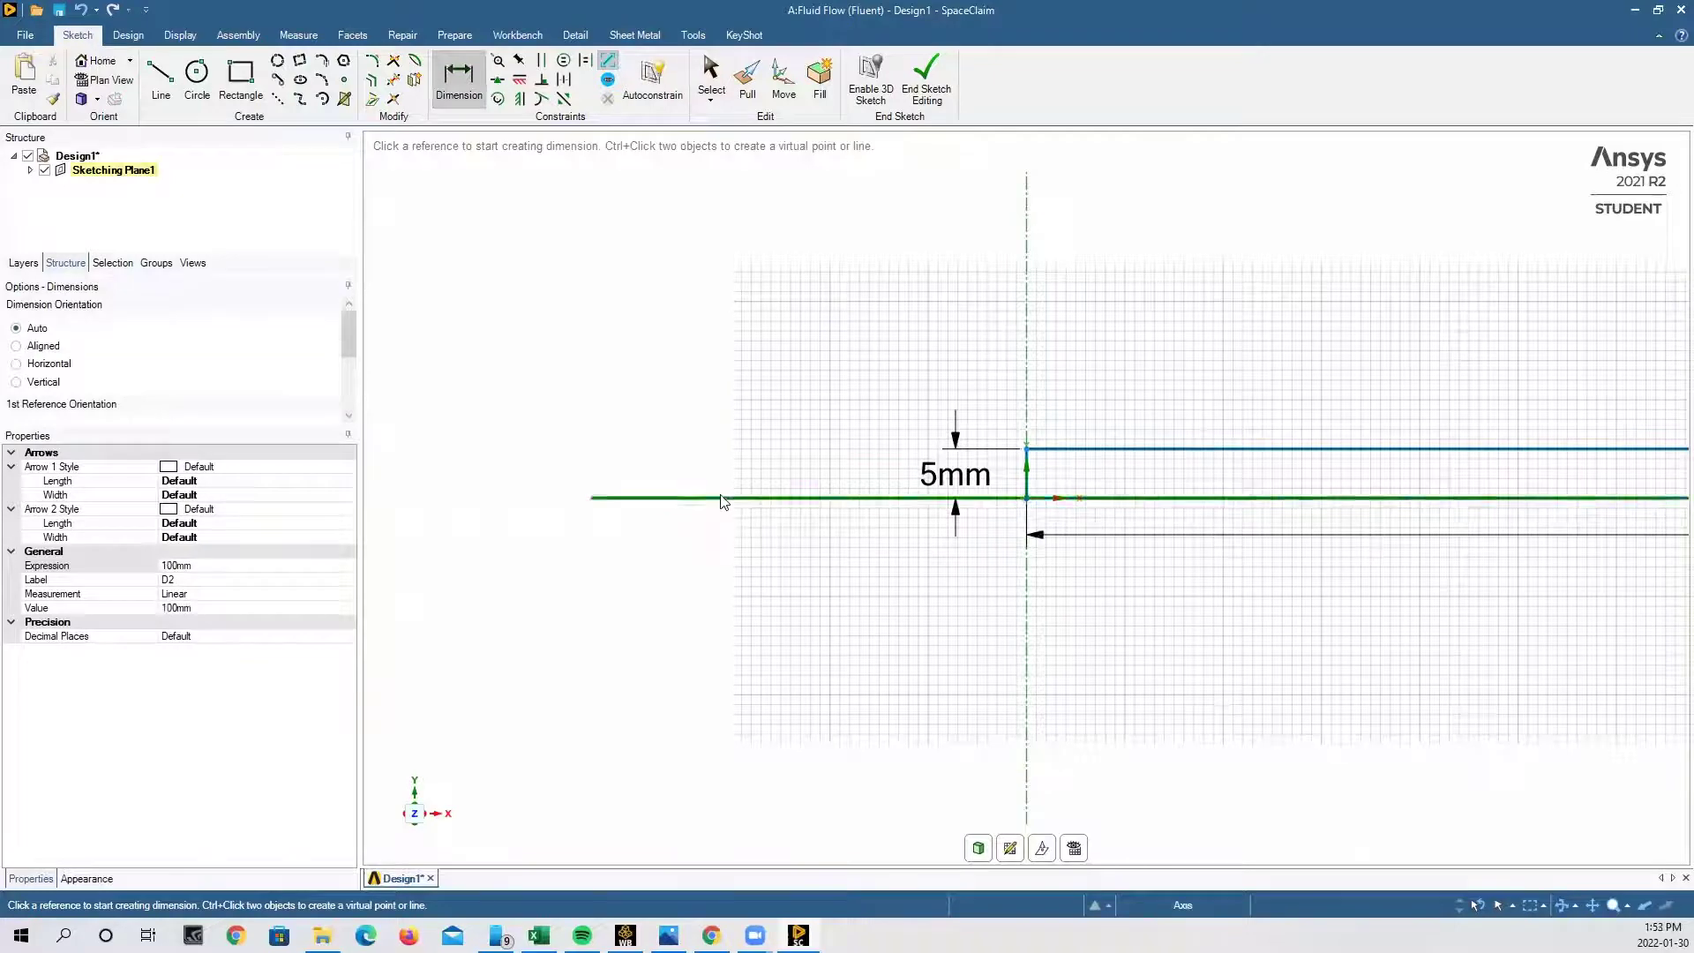
# Finish the sketch by returning to 3D mode so the rectangle becomes a surface body, and select its face.
pyautogui.scroll(3, 723, 499)
pyautogui.scroll(-7, 723, 499)
pyautogui.scroll(1, 1283, 528)
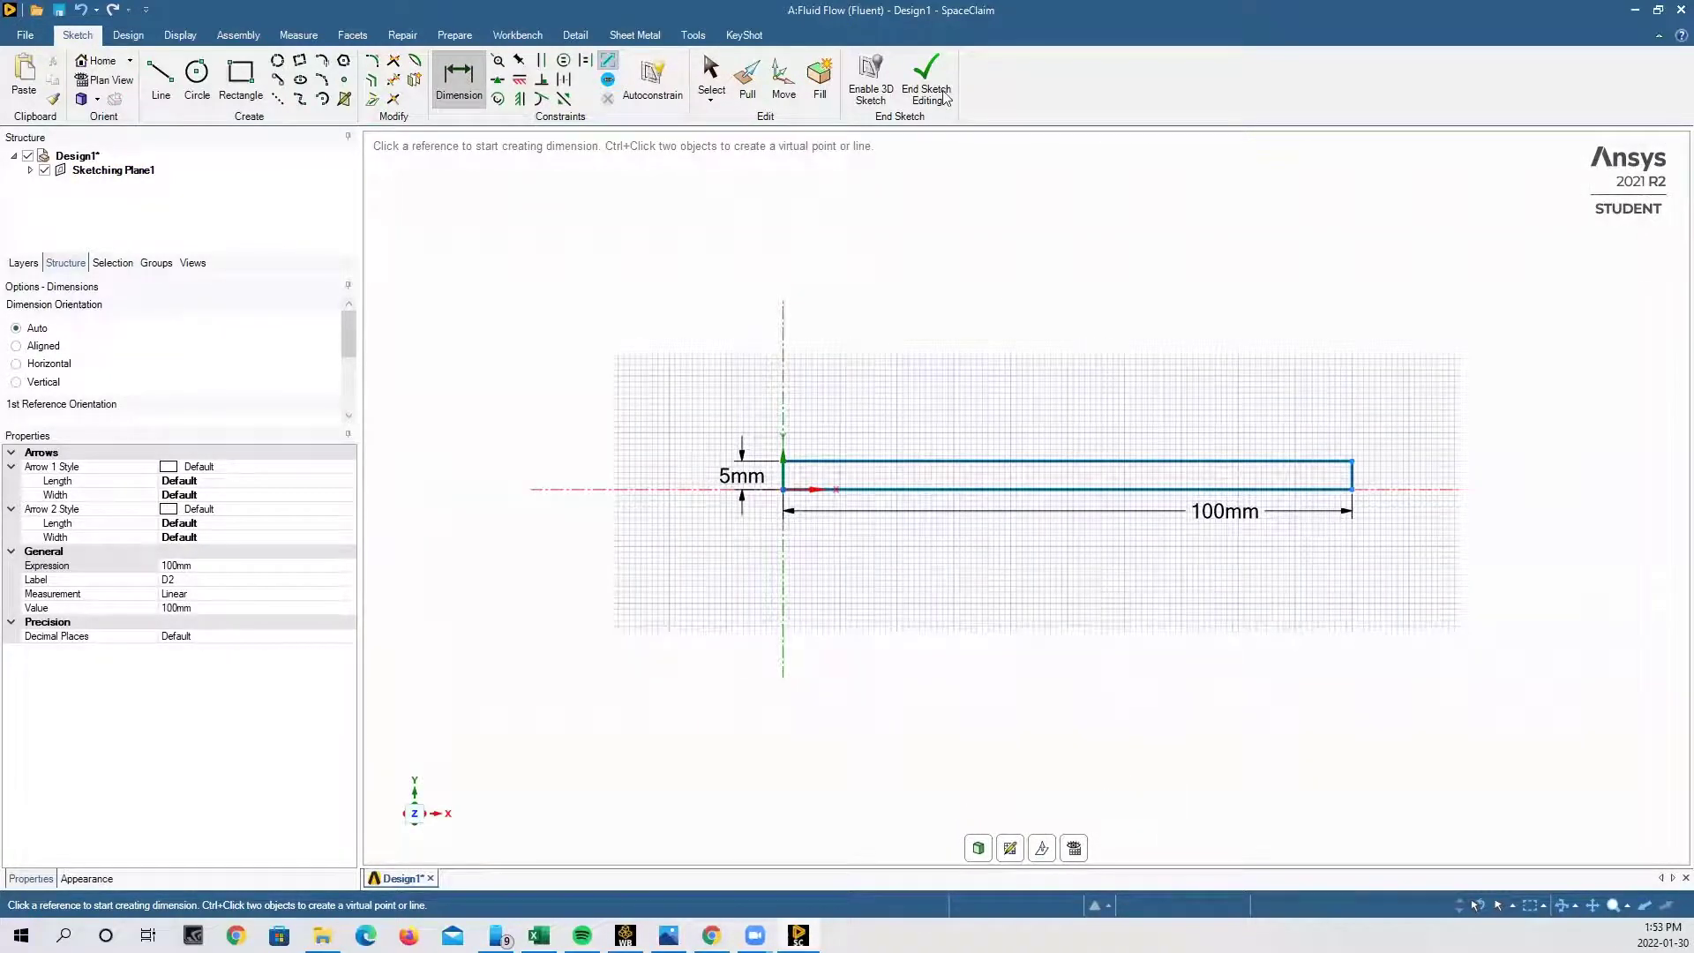
pyautogui.click(977, 850)
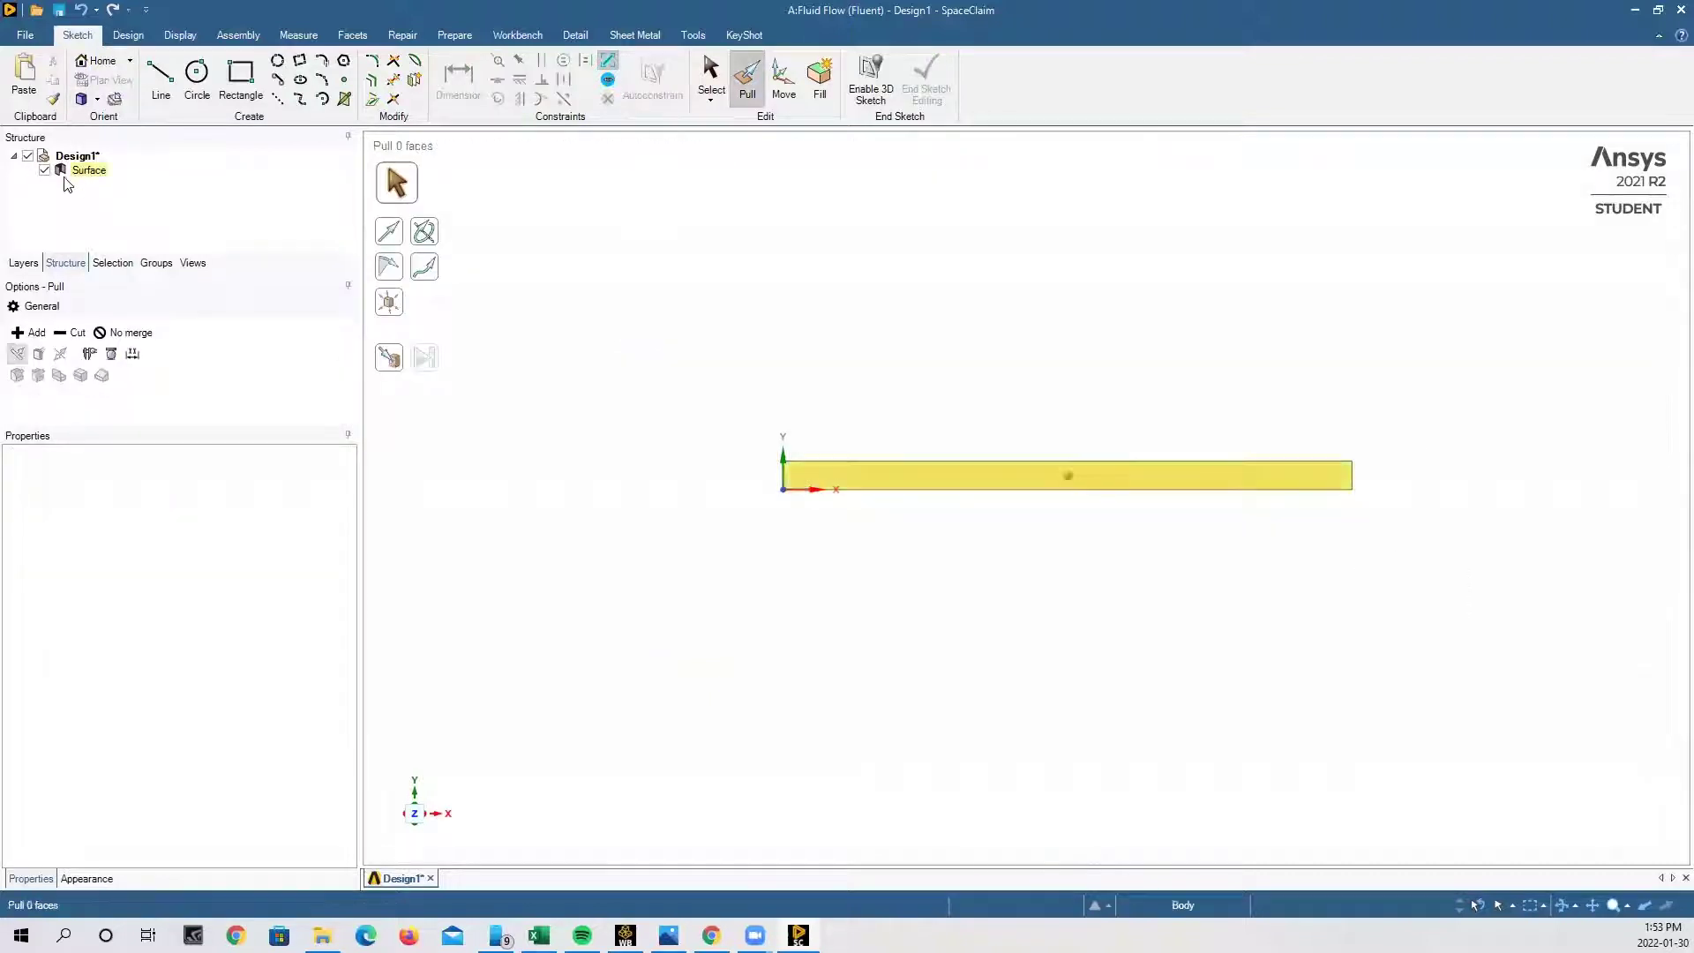
pyautogui.click(791, 476)
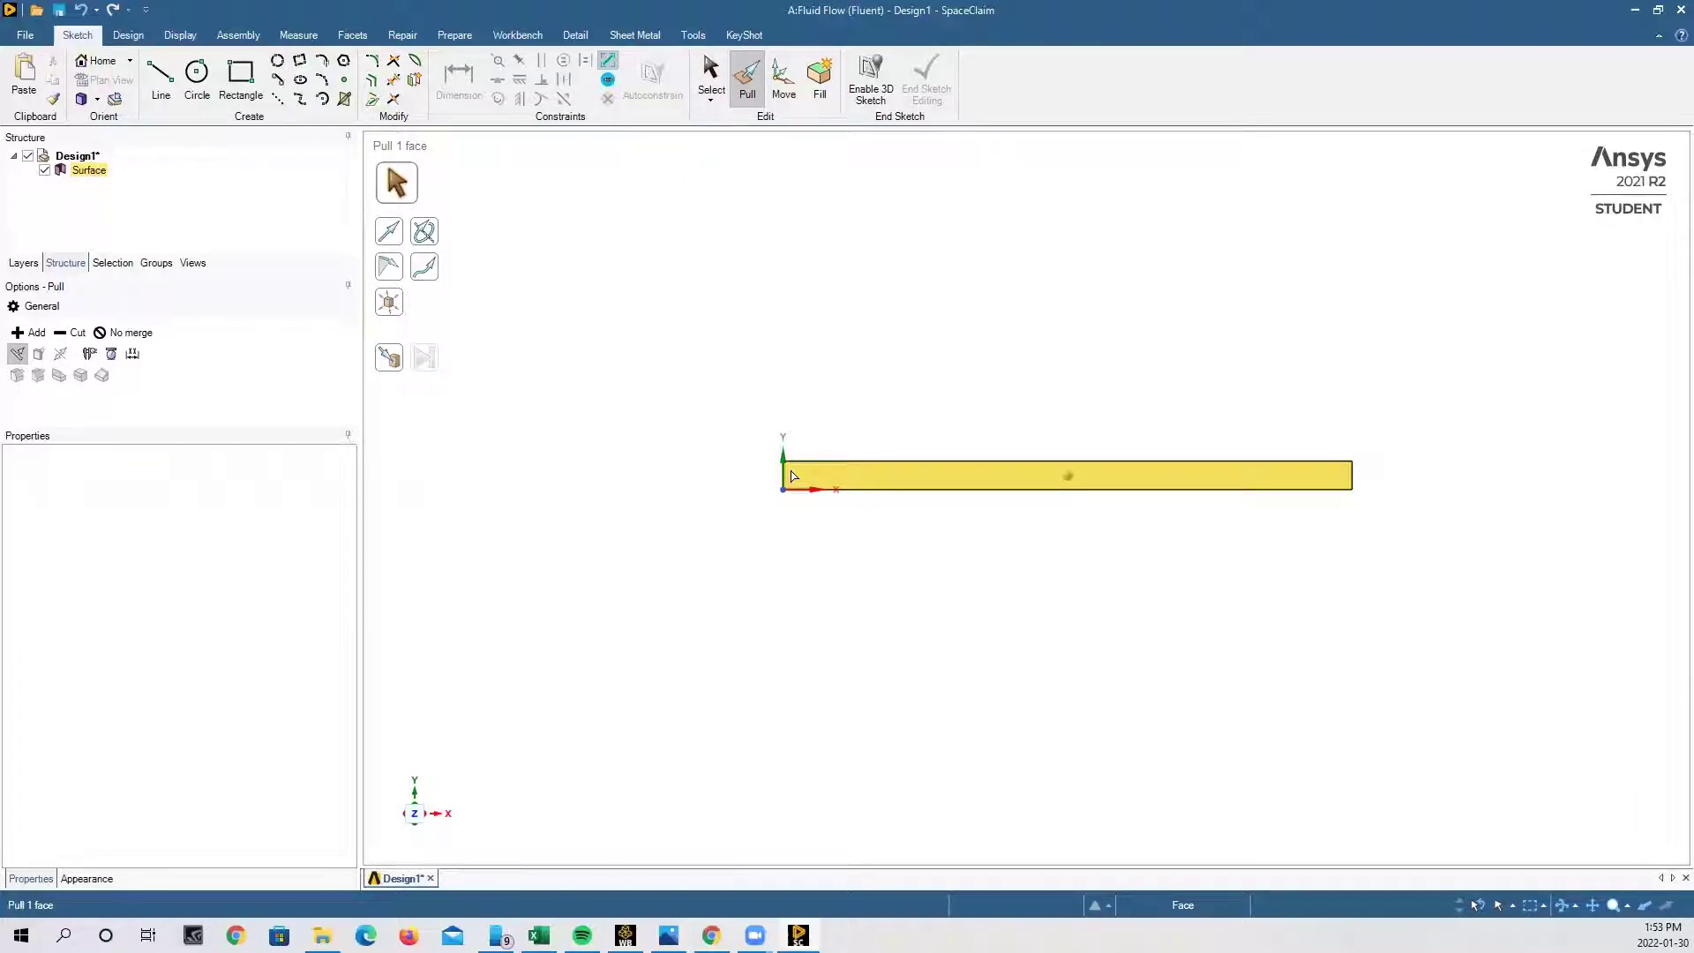
# Close SpaceClaim, open the Mesh component of the Fluid Flow (Fluent) system from Workbench, and view the surface along the Z axis.
pyautogui.click(1672, 11)
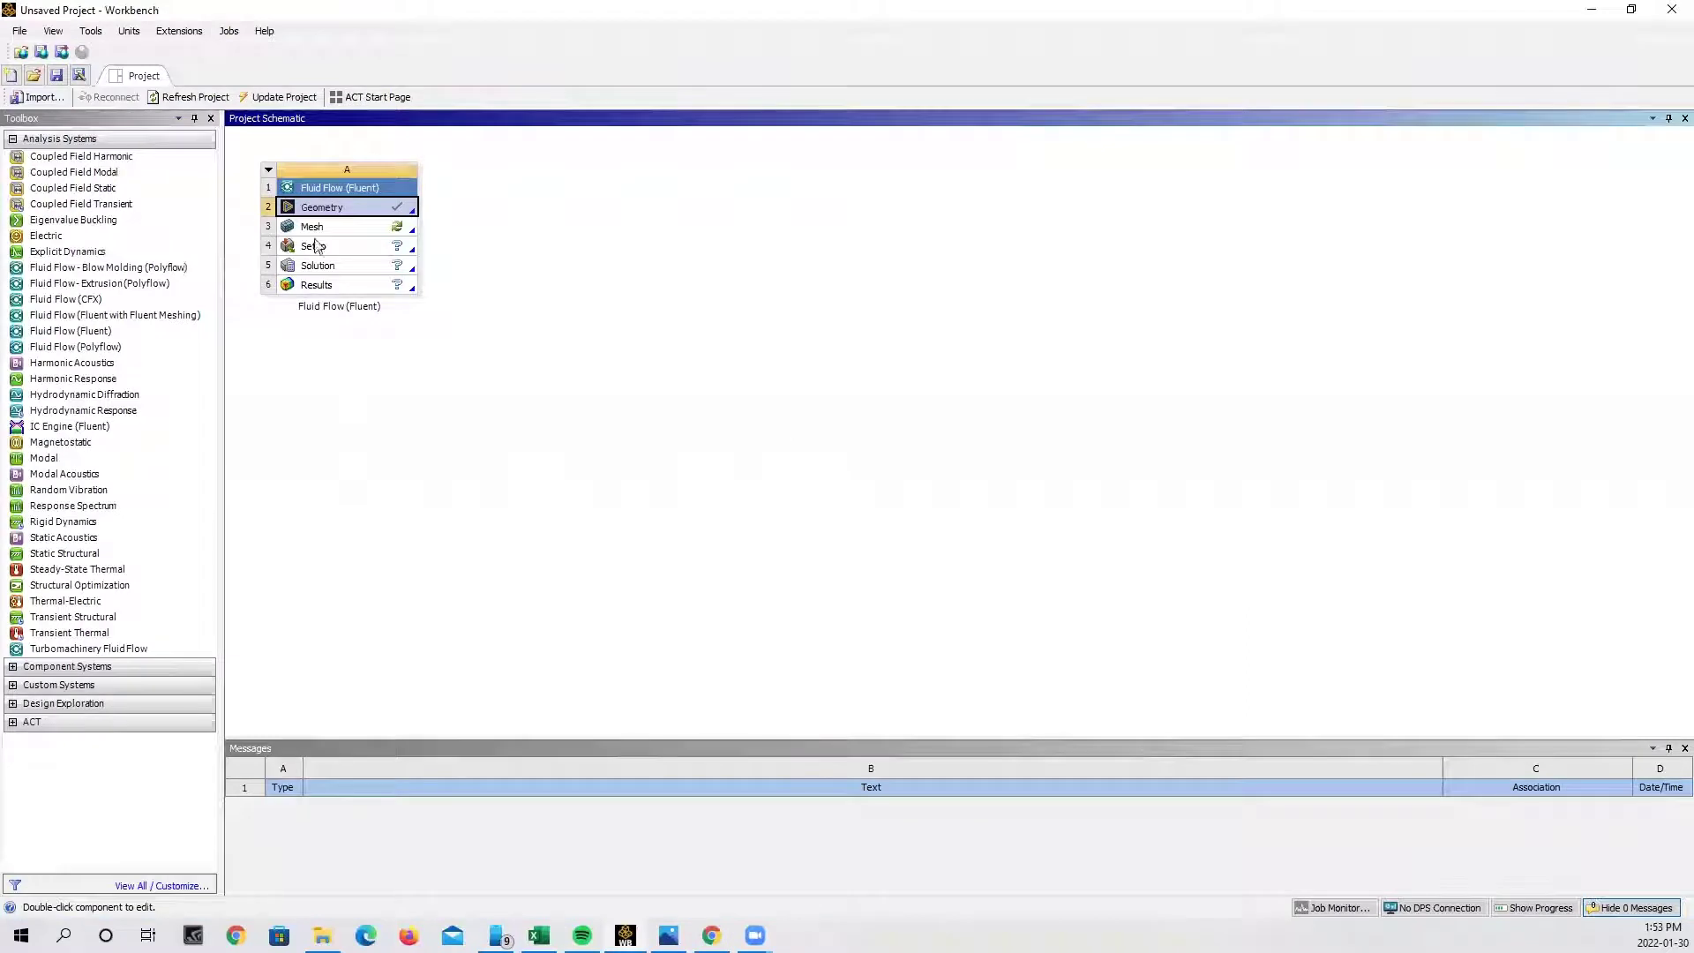
pyautogui.doubleClick(316, 231)
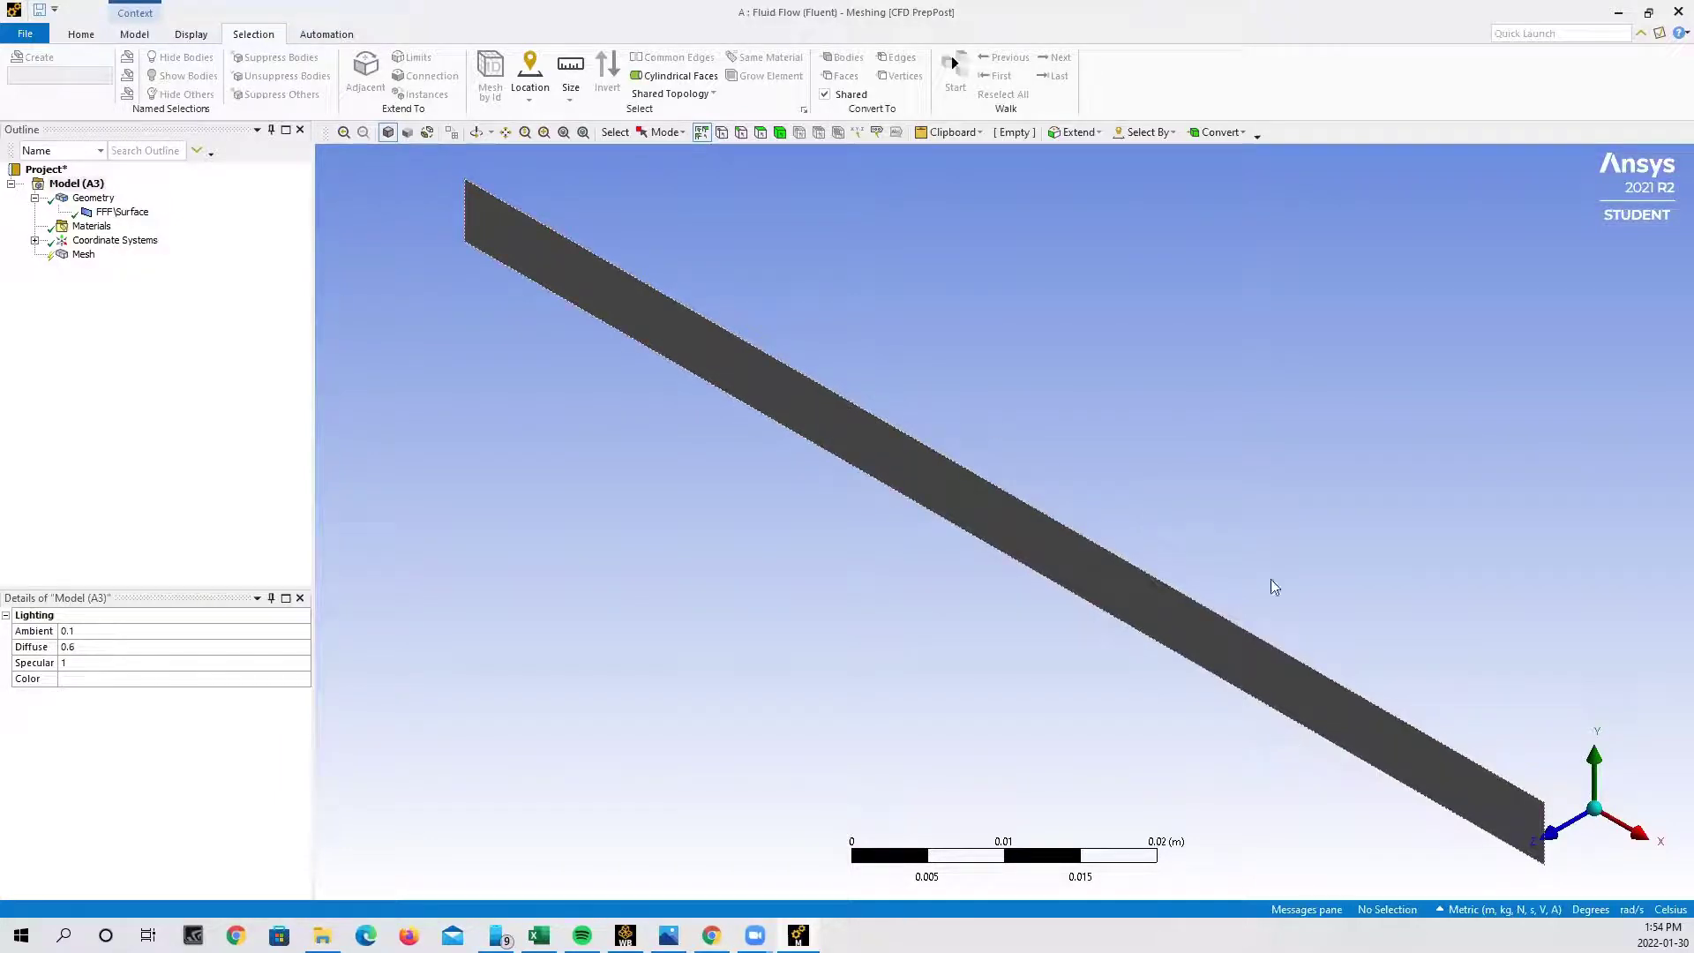
pyautogui.click(1551, 832)
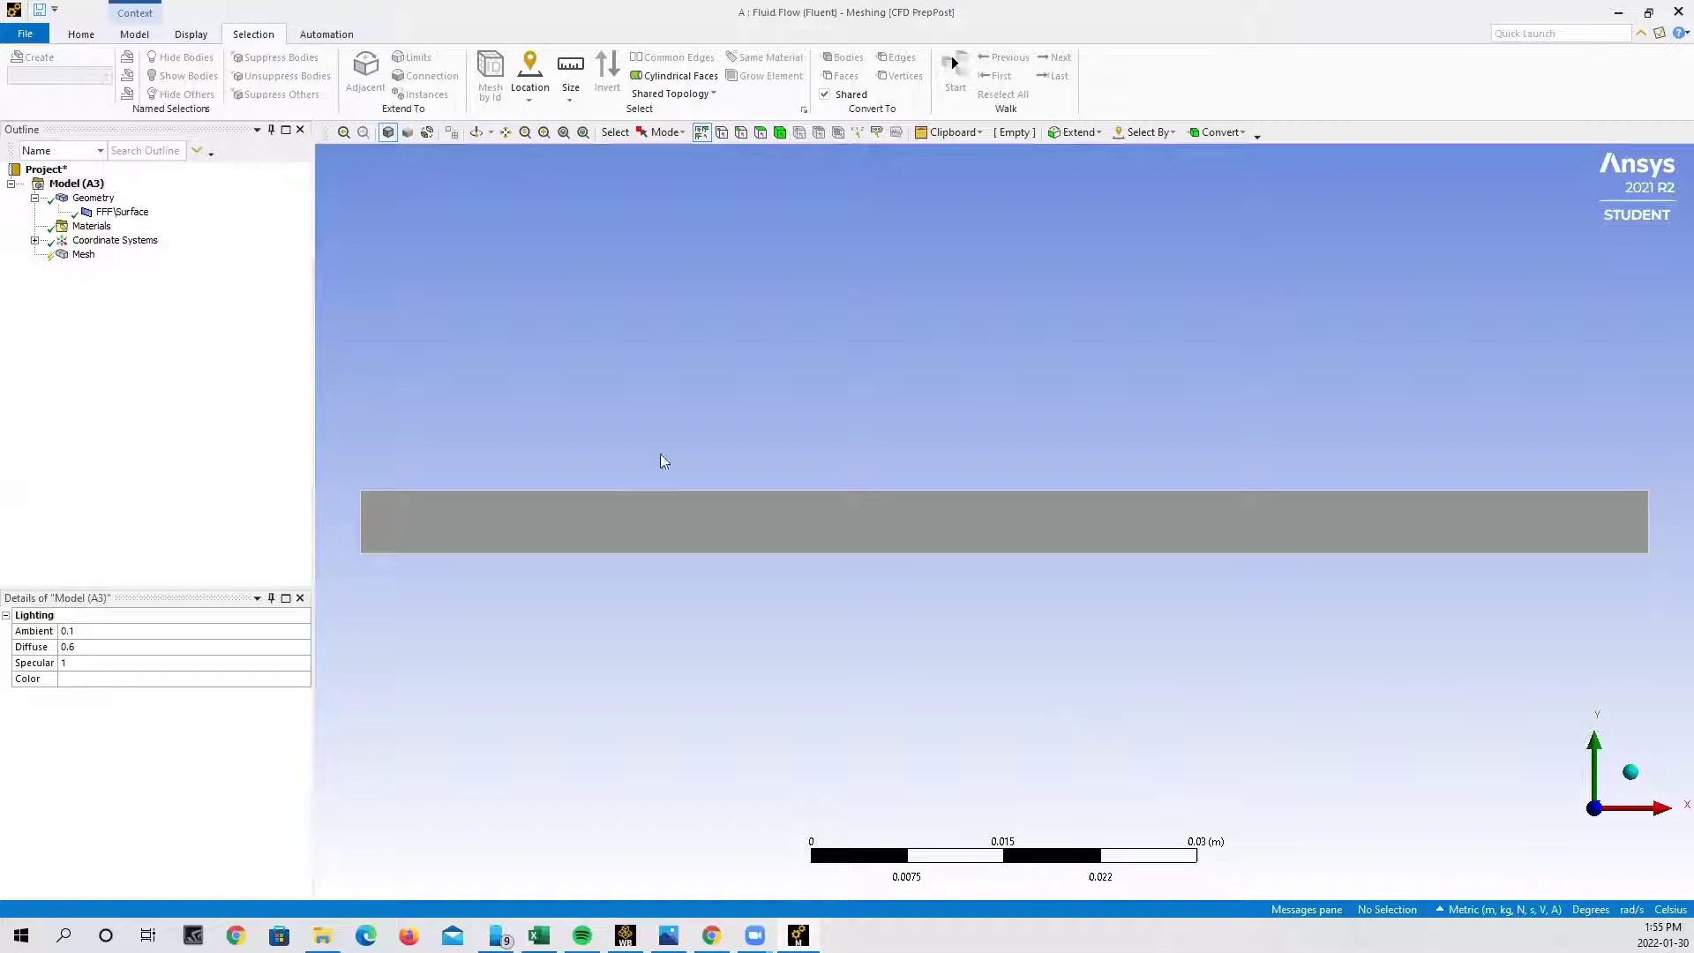
# Generate the mesh with the default element size and display the mesh statistics.
pyautogui.rightClick(83, 260)
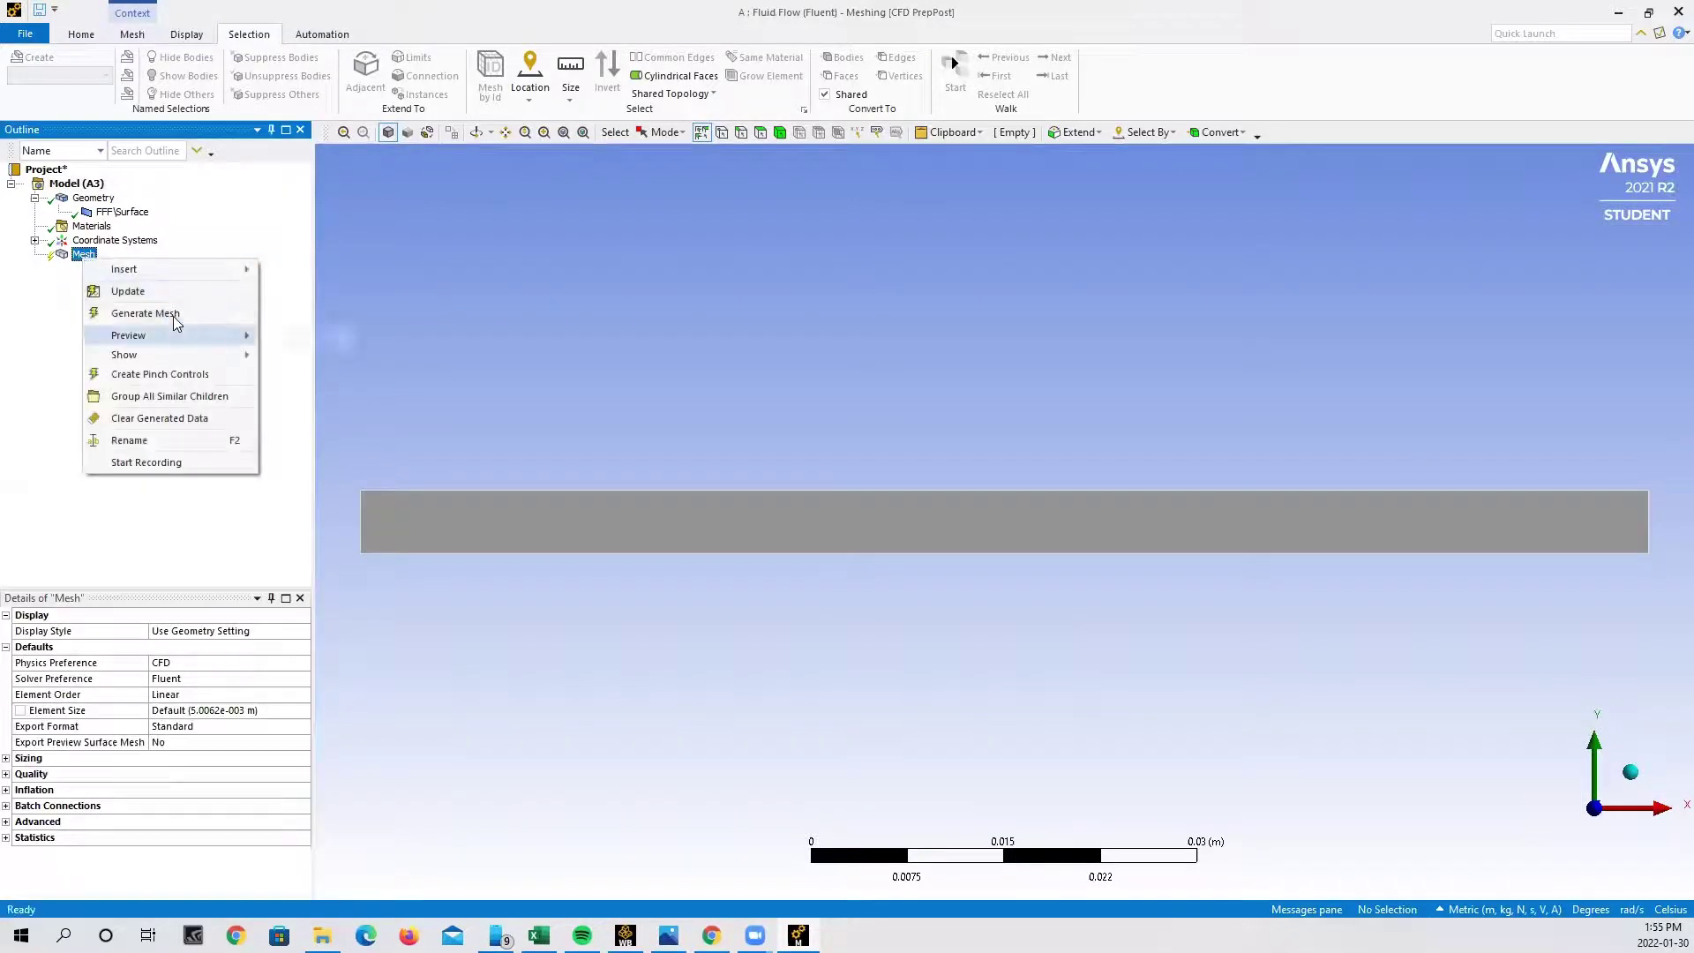
pyautogui.click(146, 313)
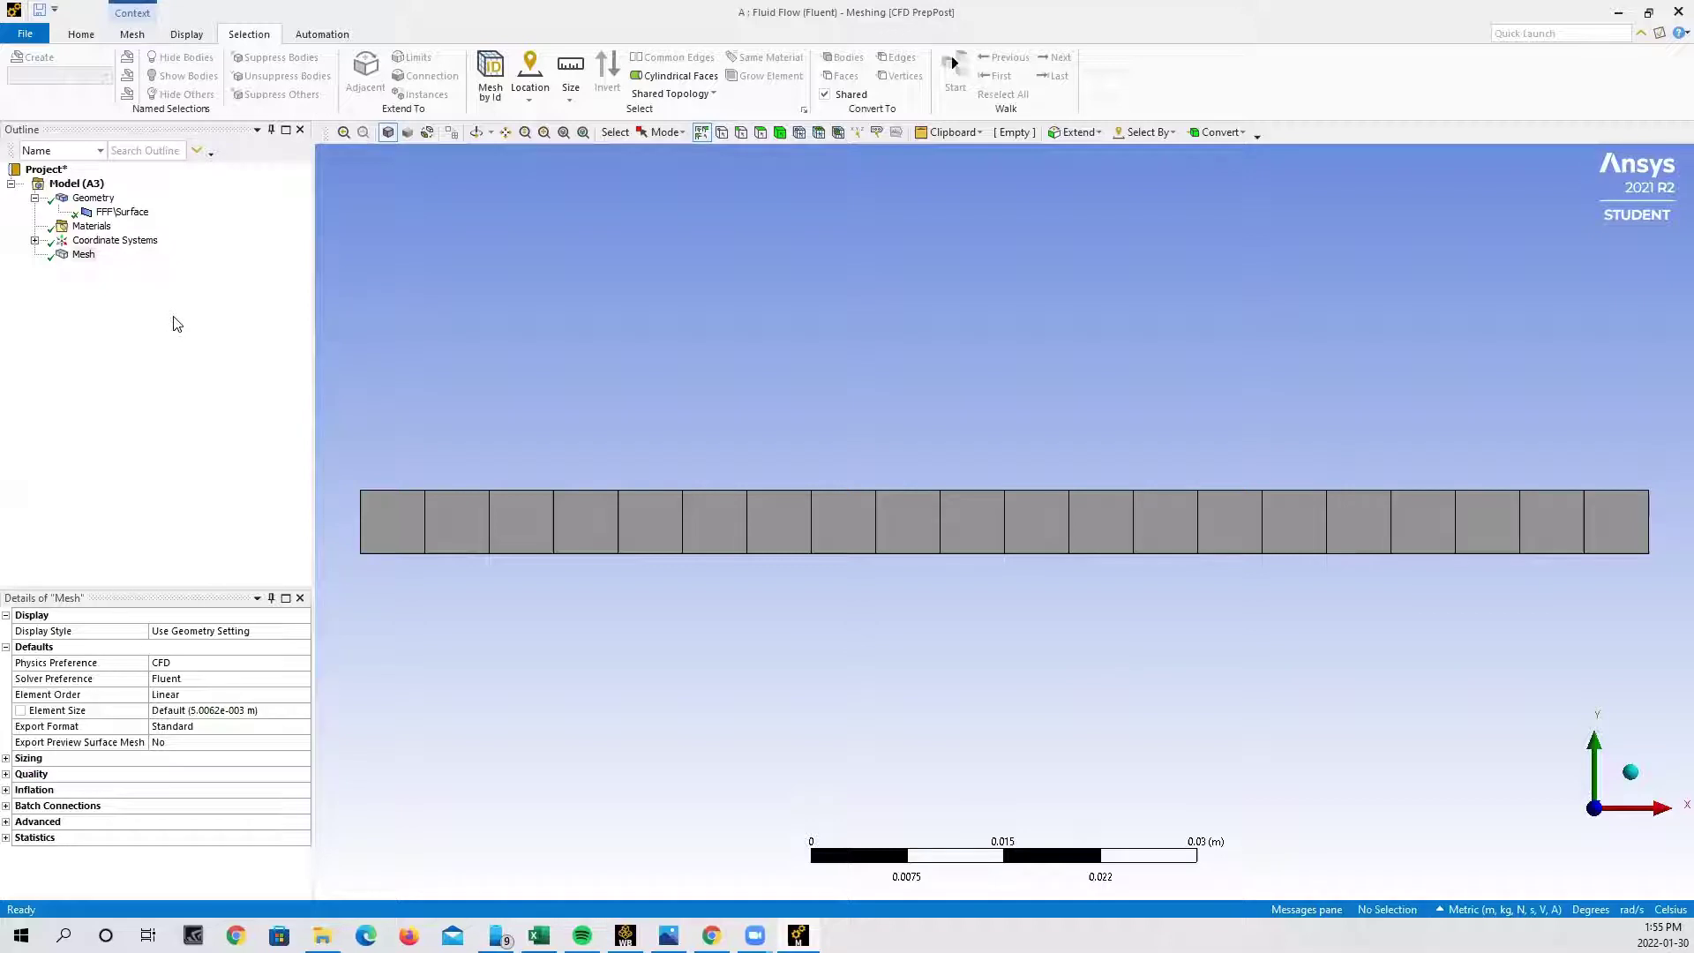
pyautogui.click(6, 837)
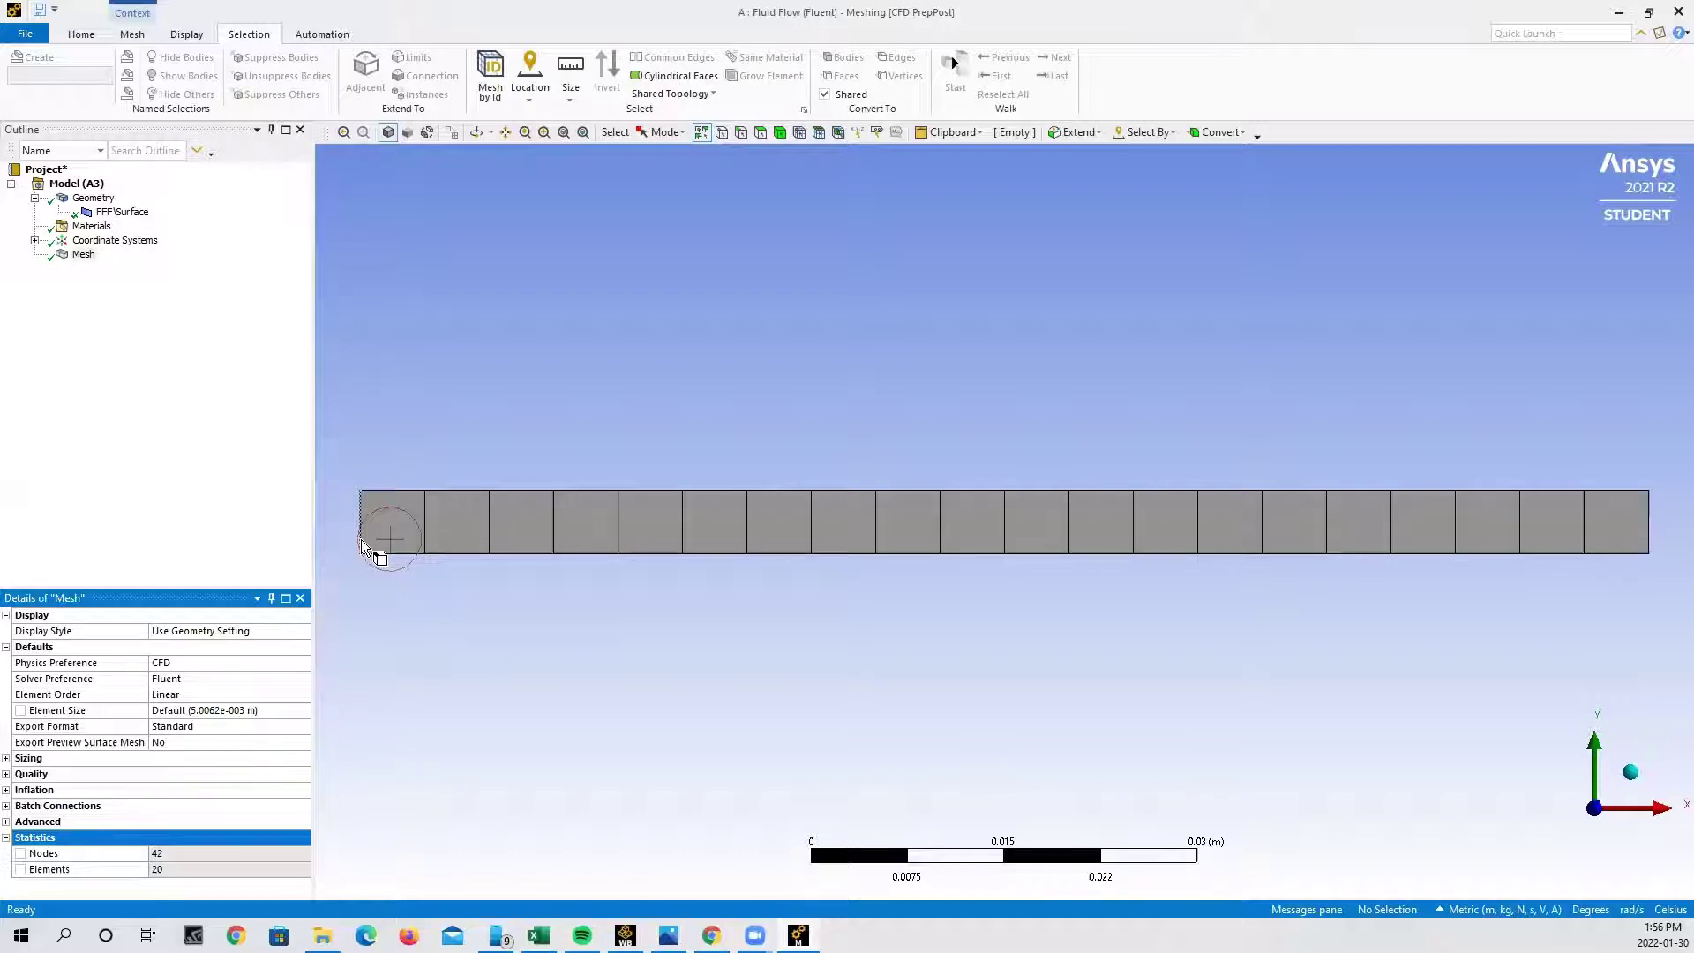
# Insert a sizing control under the mesh and apply it to the rectangular face.
pyautogui.rightClick(81, 255)
pyautogui.moveTo(212, 259)
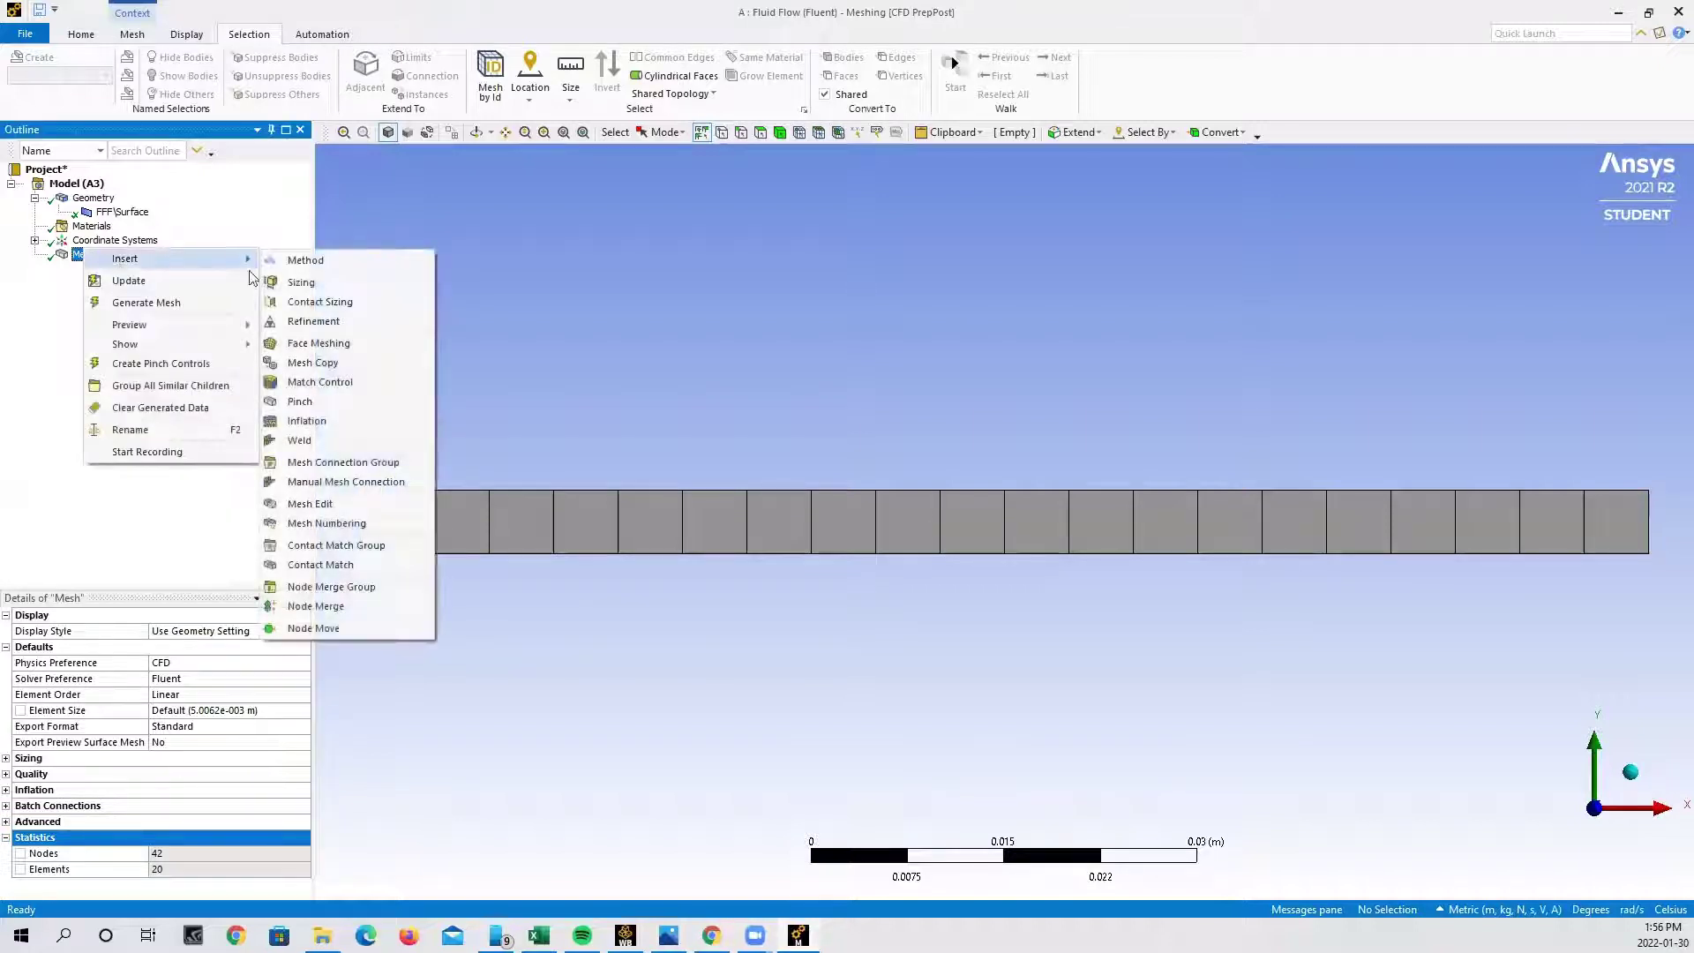
pyautogui.click(326, 285)
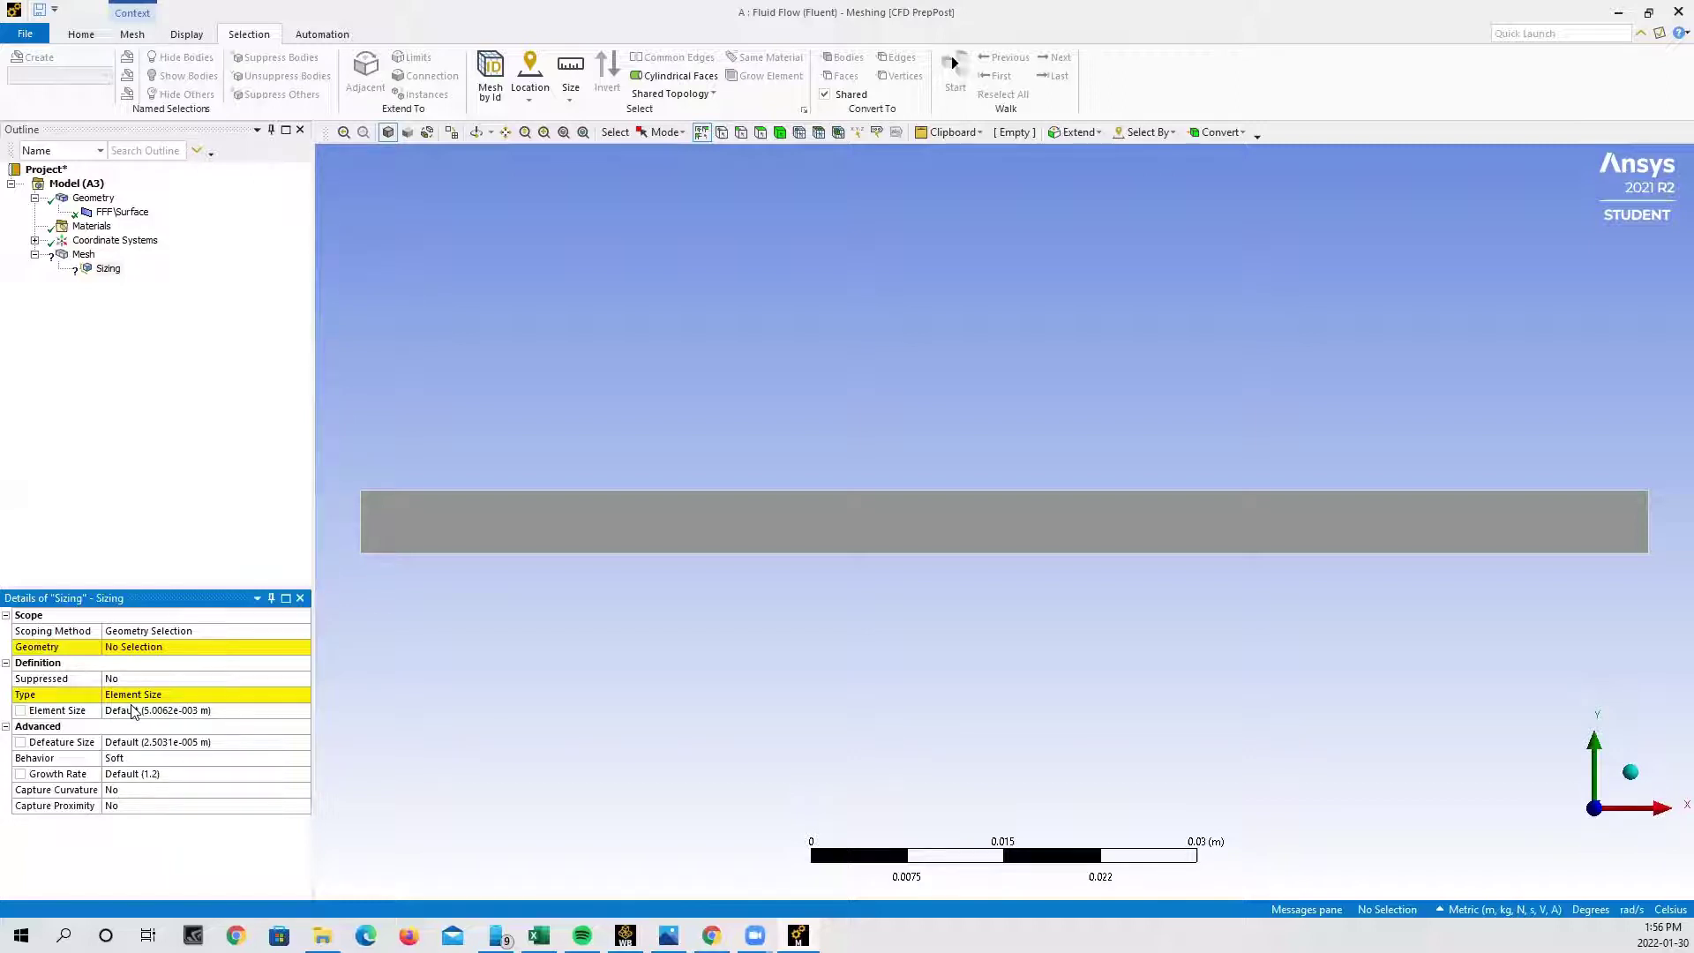
pyautogui.click(759, 133)
pyautogui.click(453, 522)
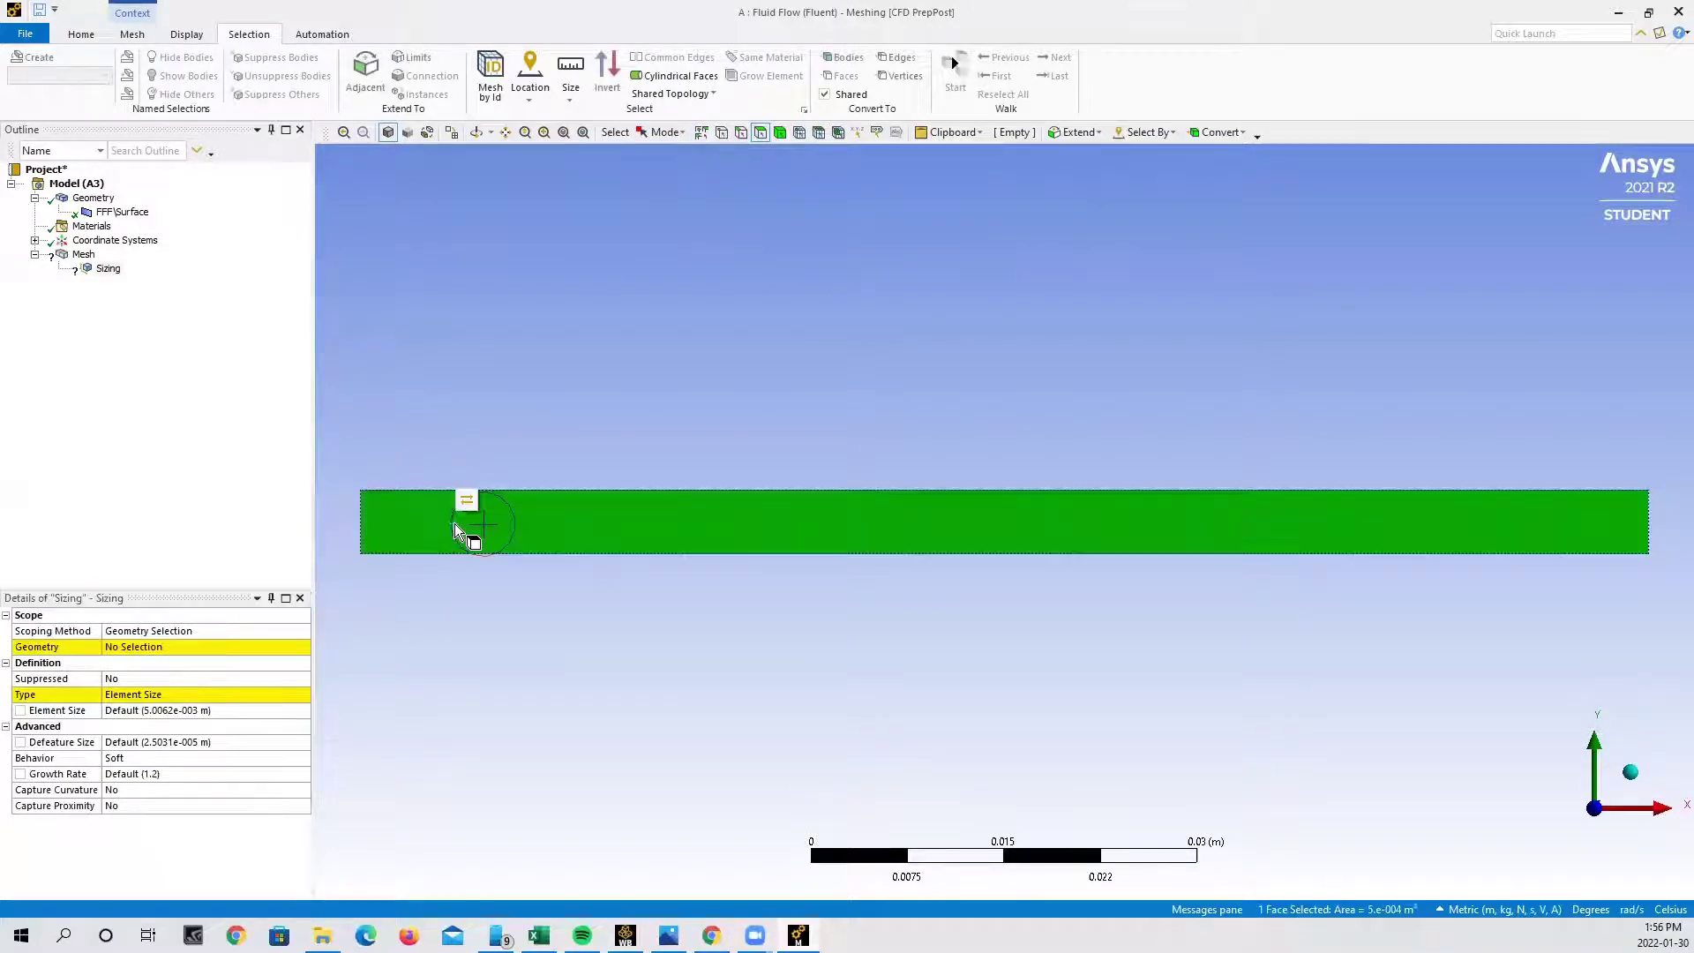
pyautogui.click(146, 647)
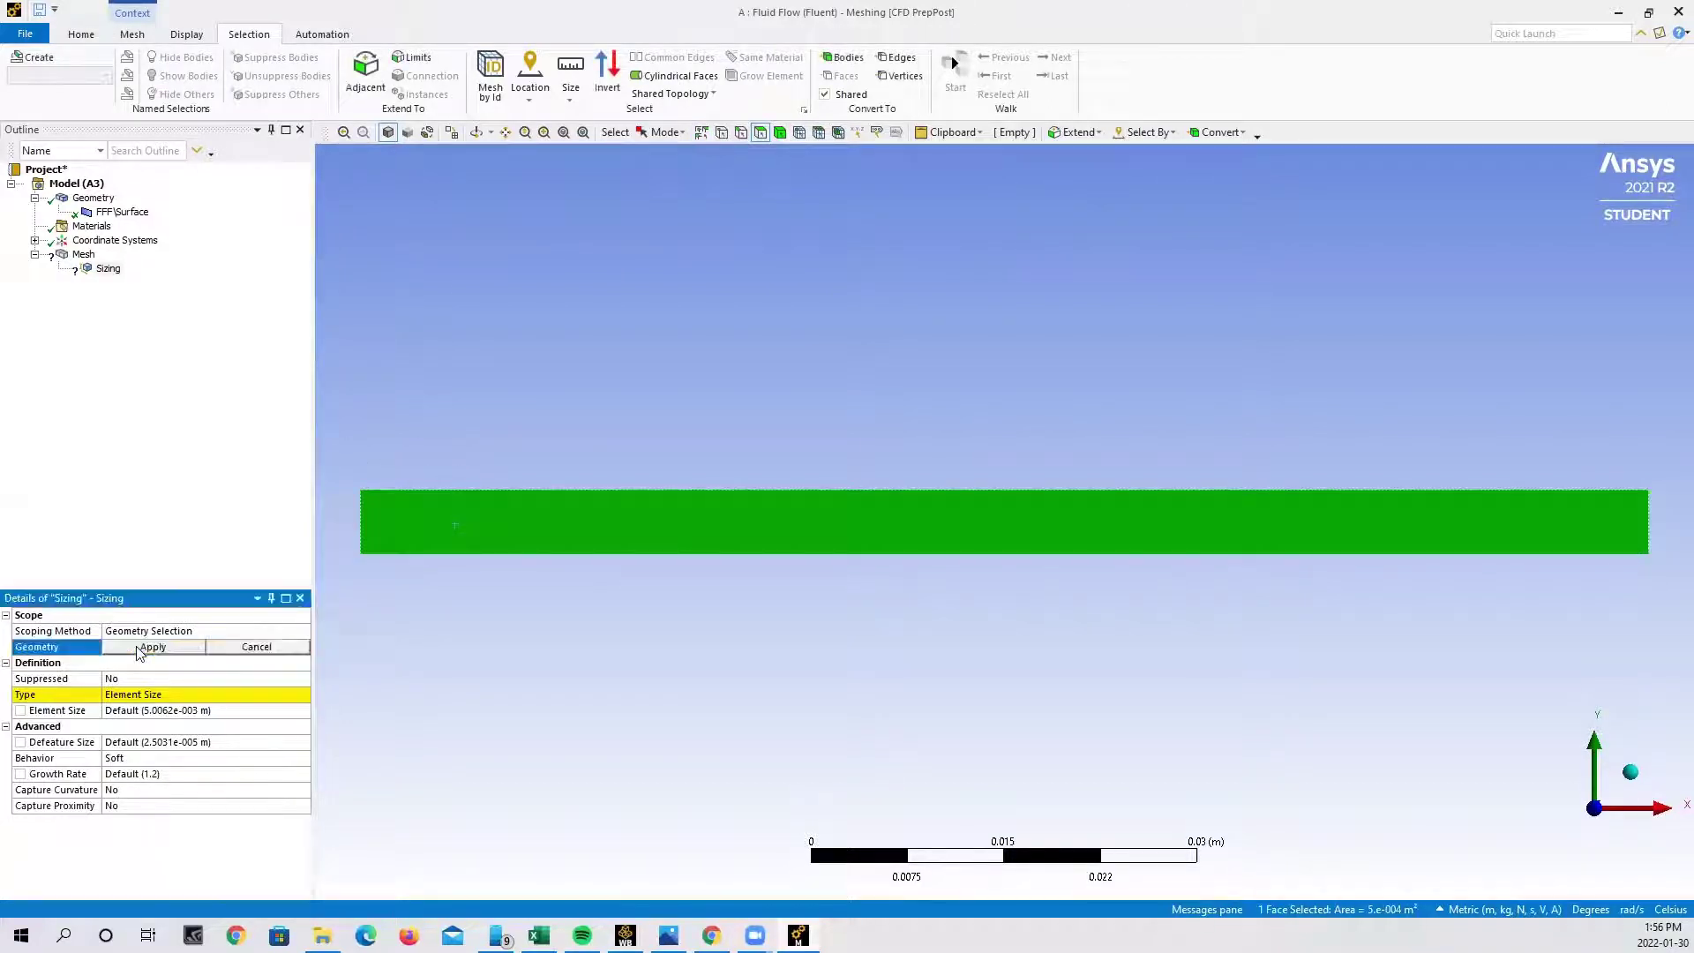
pyautogui.click(132, 647)
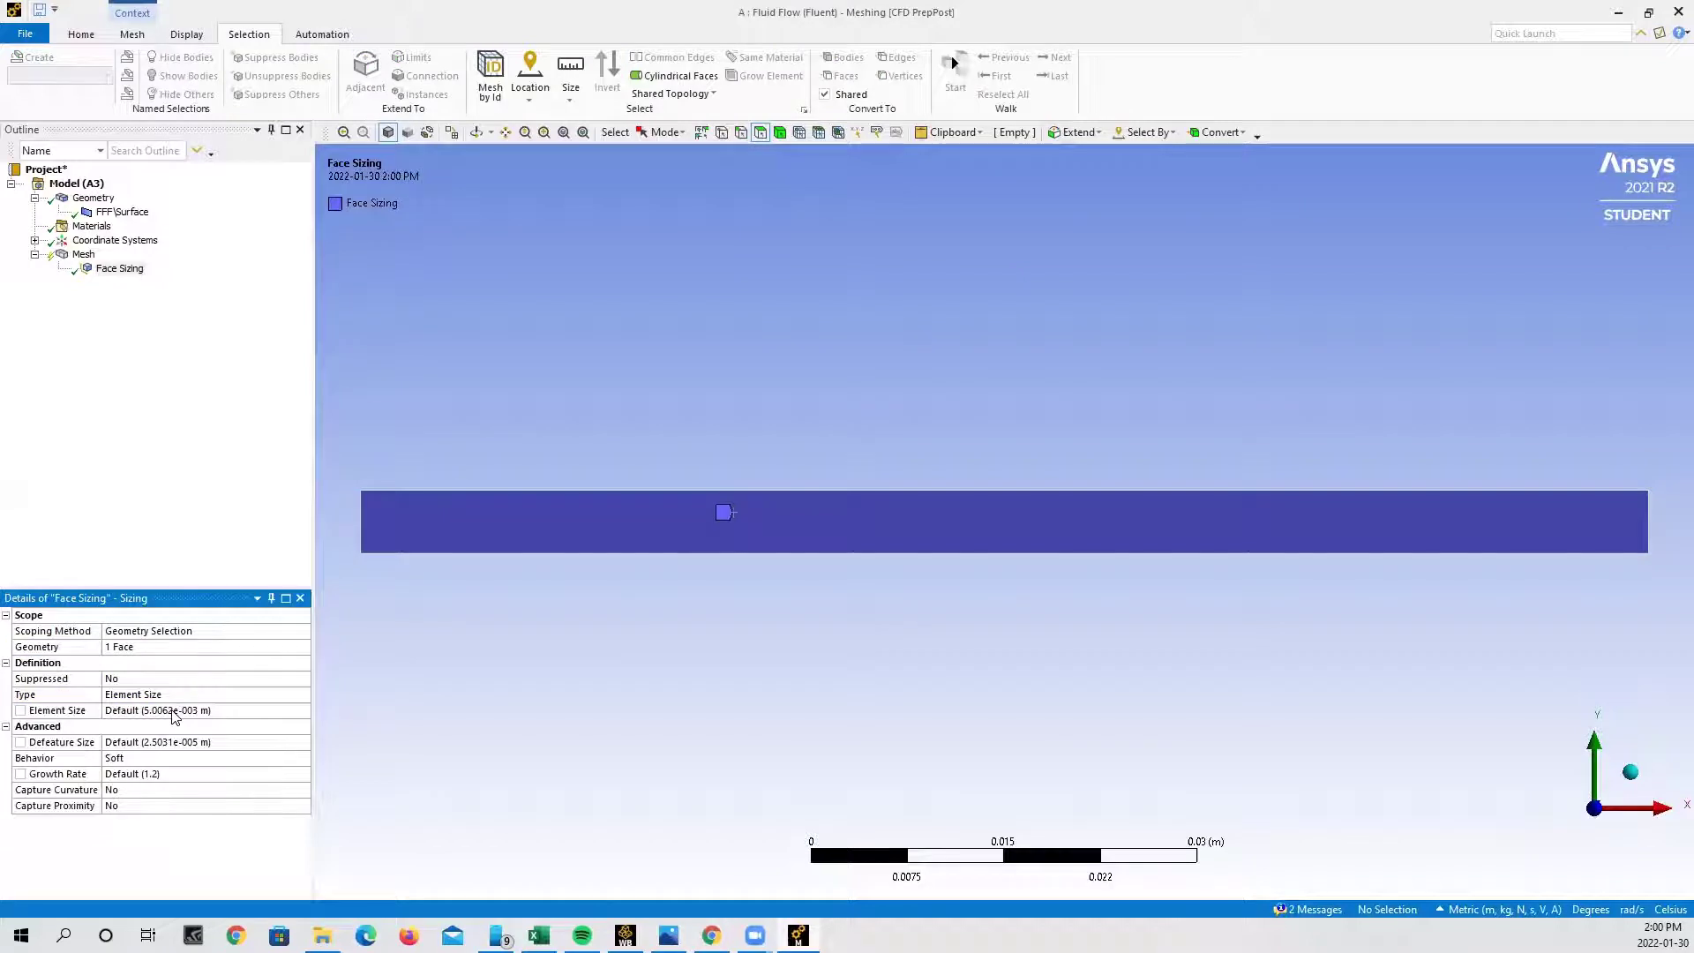
# Set the face sizing's element size to 0.0005 m and update the mesh.
pyautogui.click(173, 711)
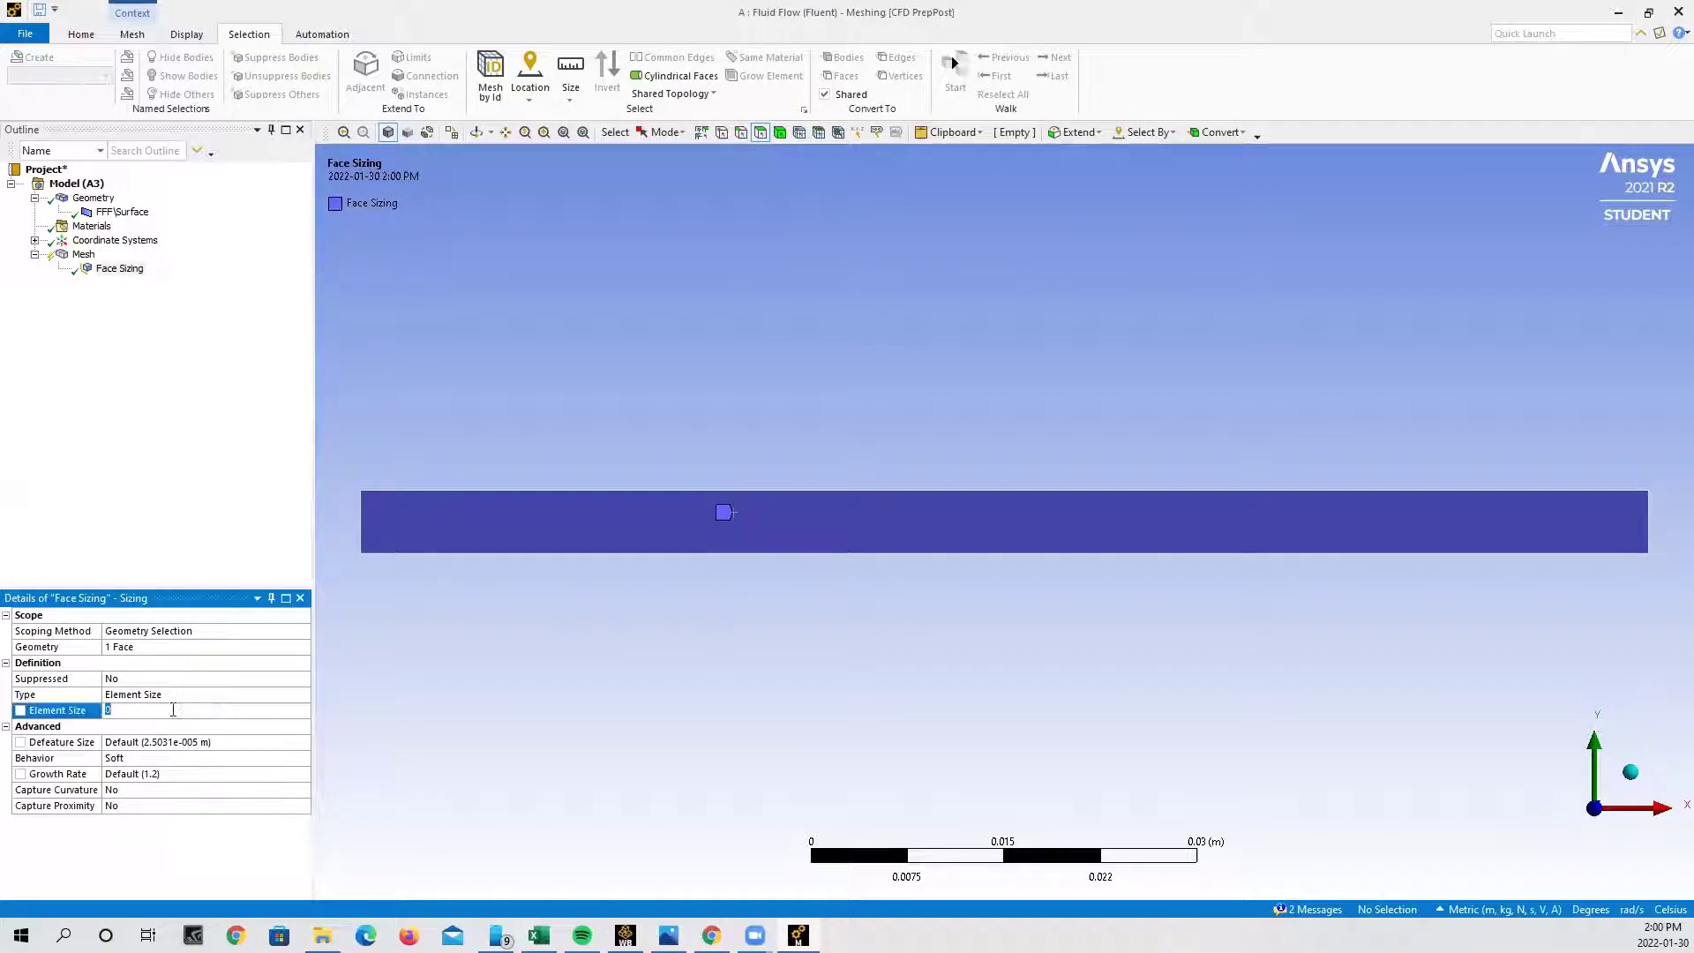
pyautogui.write('0.000')
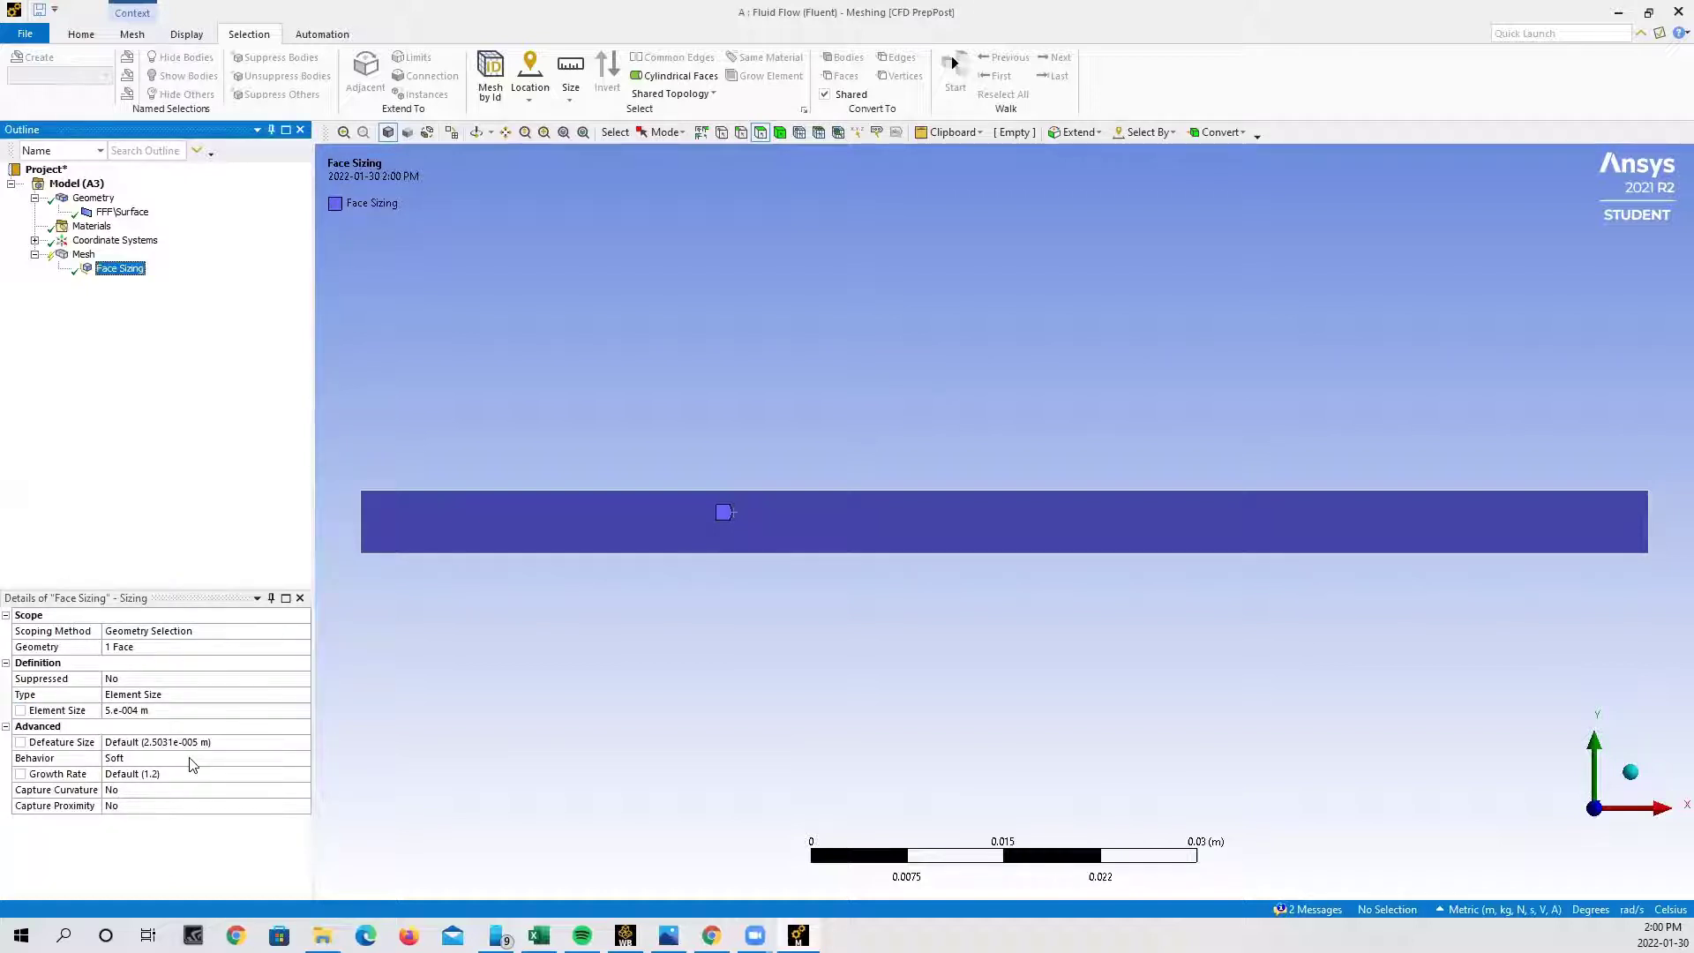
pyautogui.click(85, 255)
pyautogui.rightClick(87, 259)
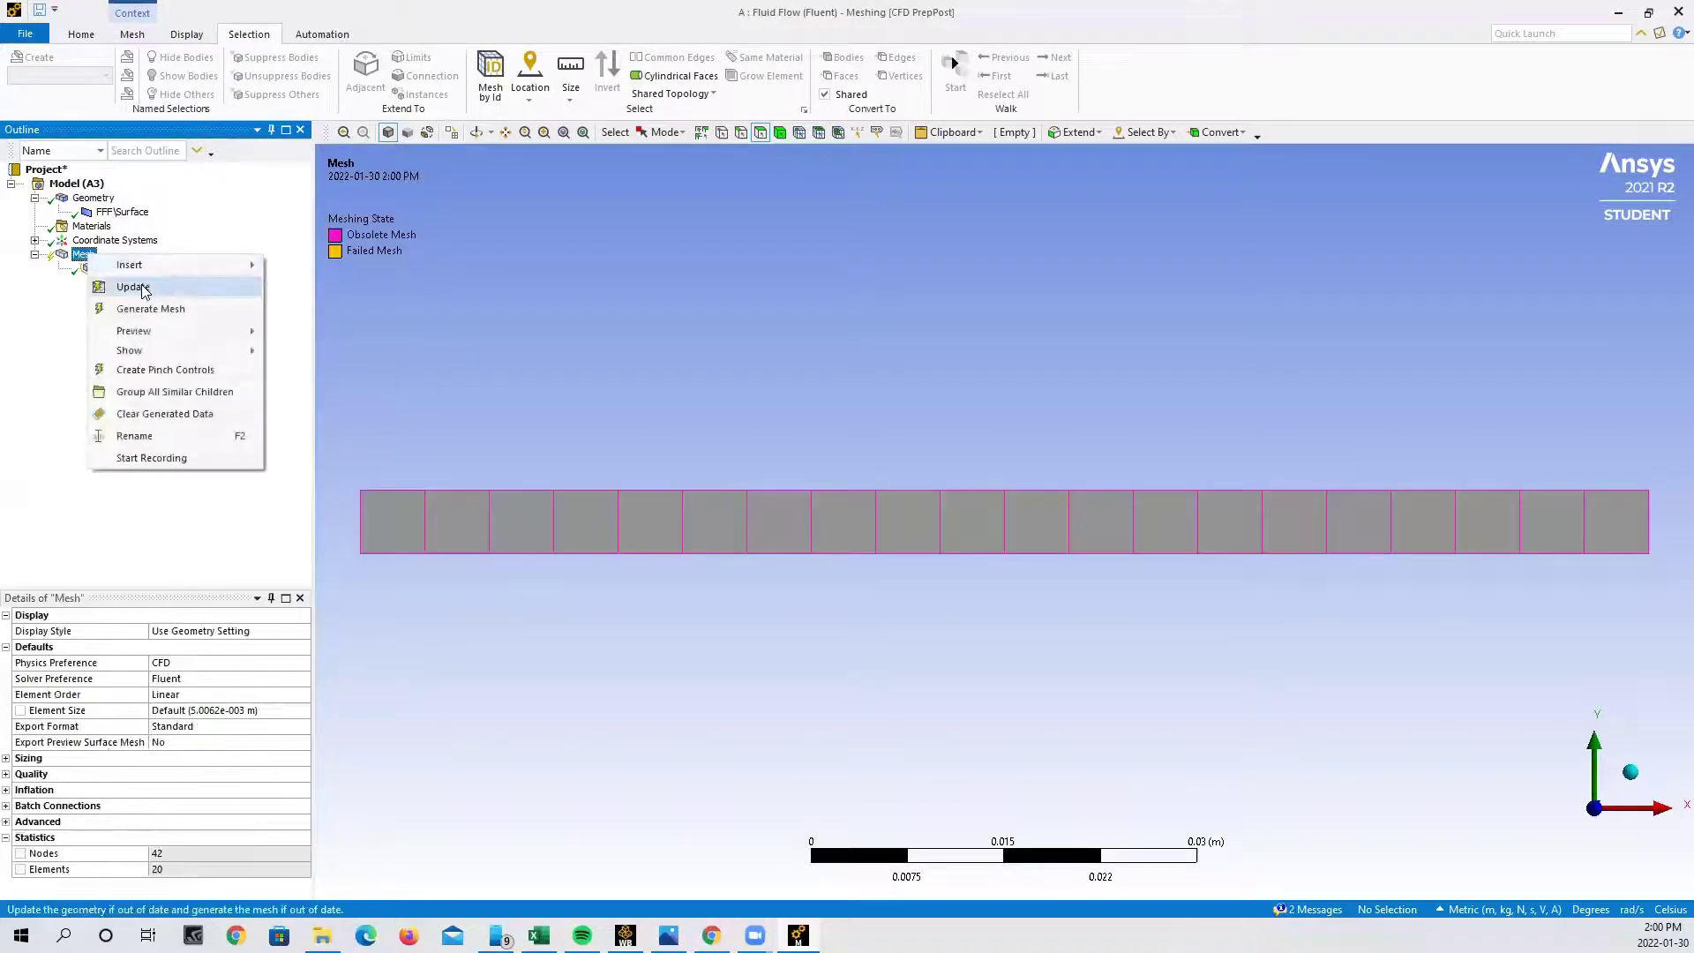
pyautogui.click(144, 285)
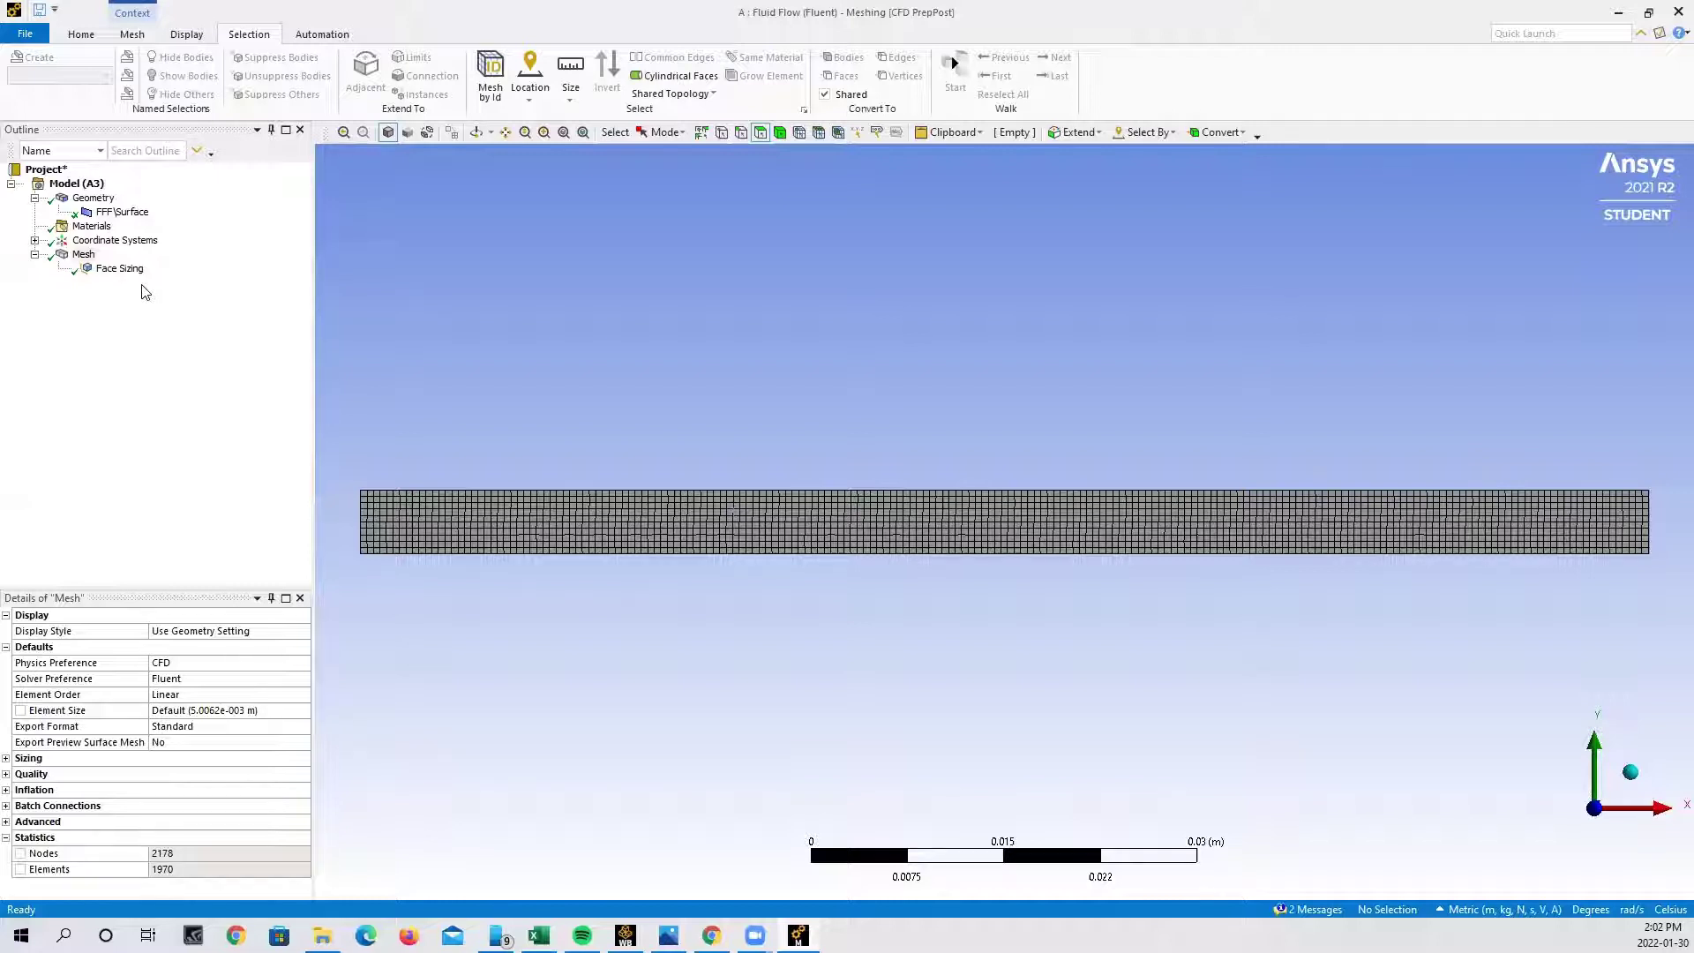
# Create a named selection called Inlet on the channel's left vertical edge.
pyautogui.click(764, 231)
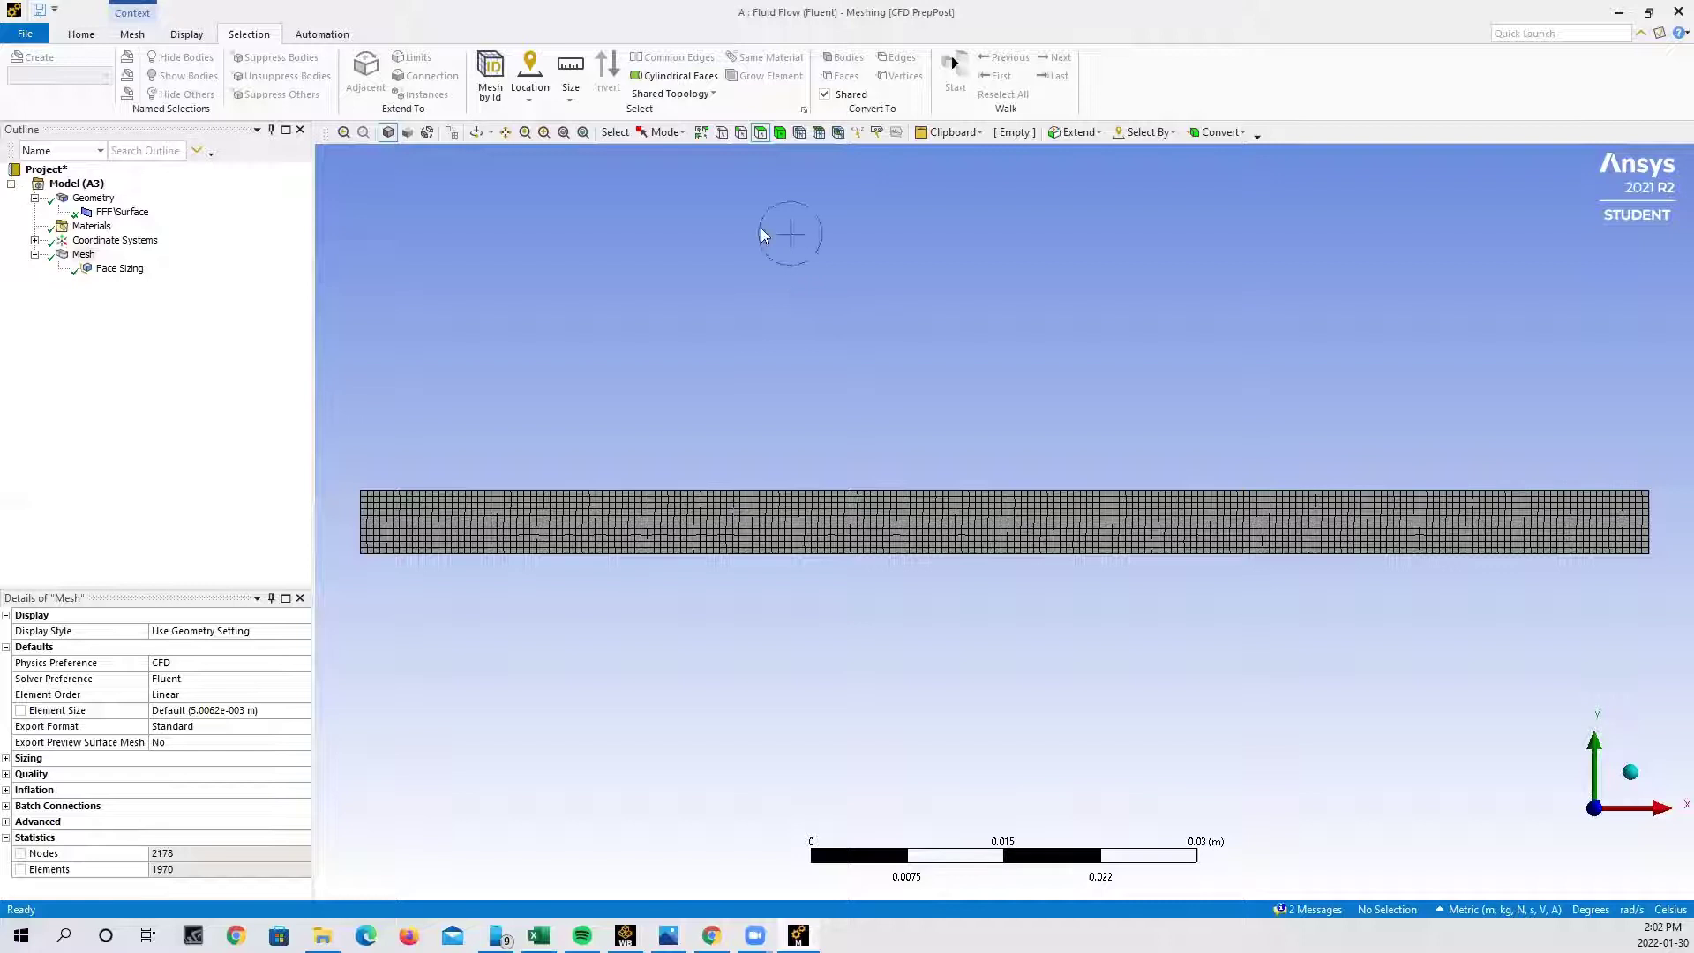
pyautogui.click(741, 132)
pyautogui.click(358, 521)
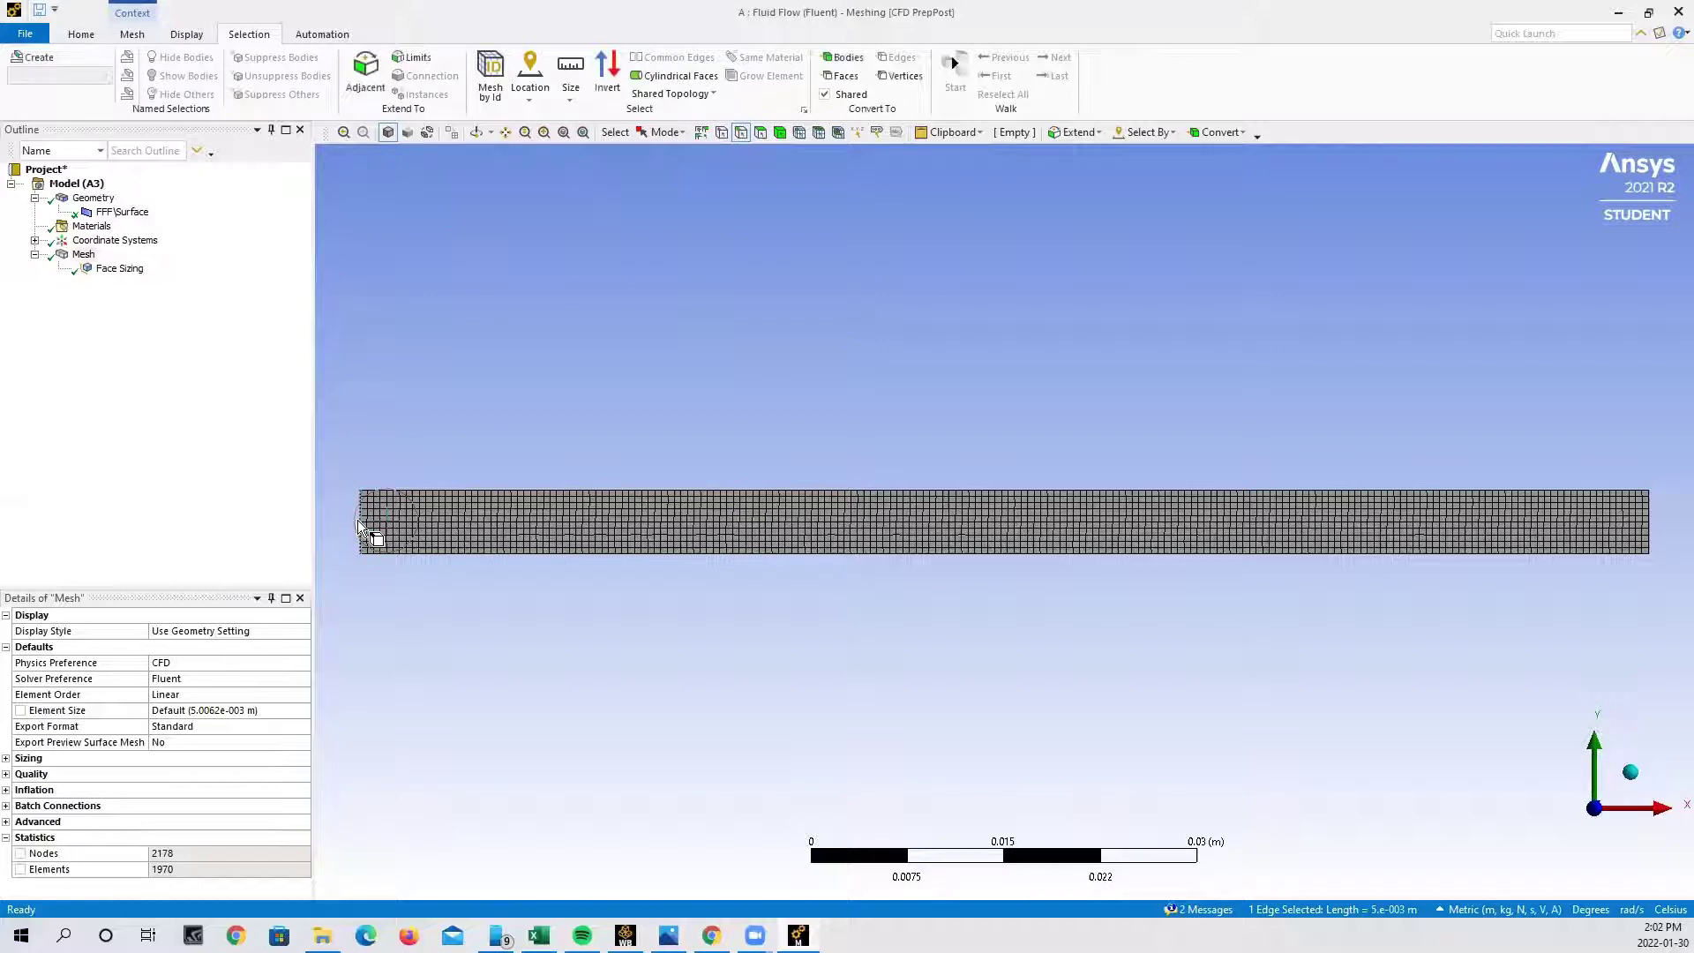
pyautogui.rightClick(358, 522)
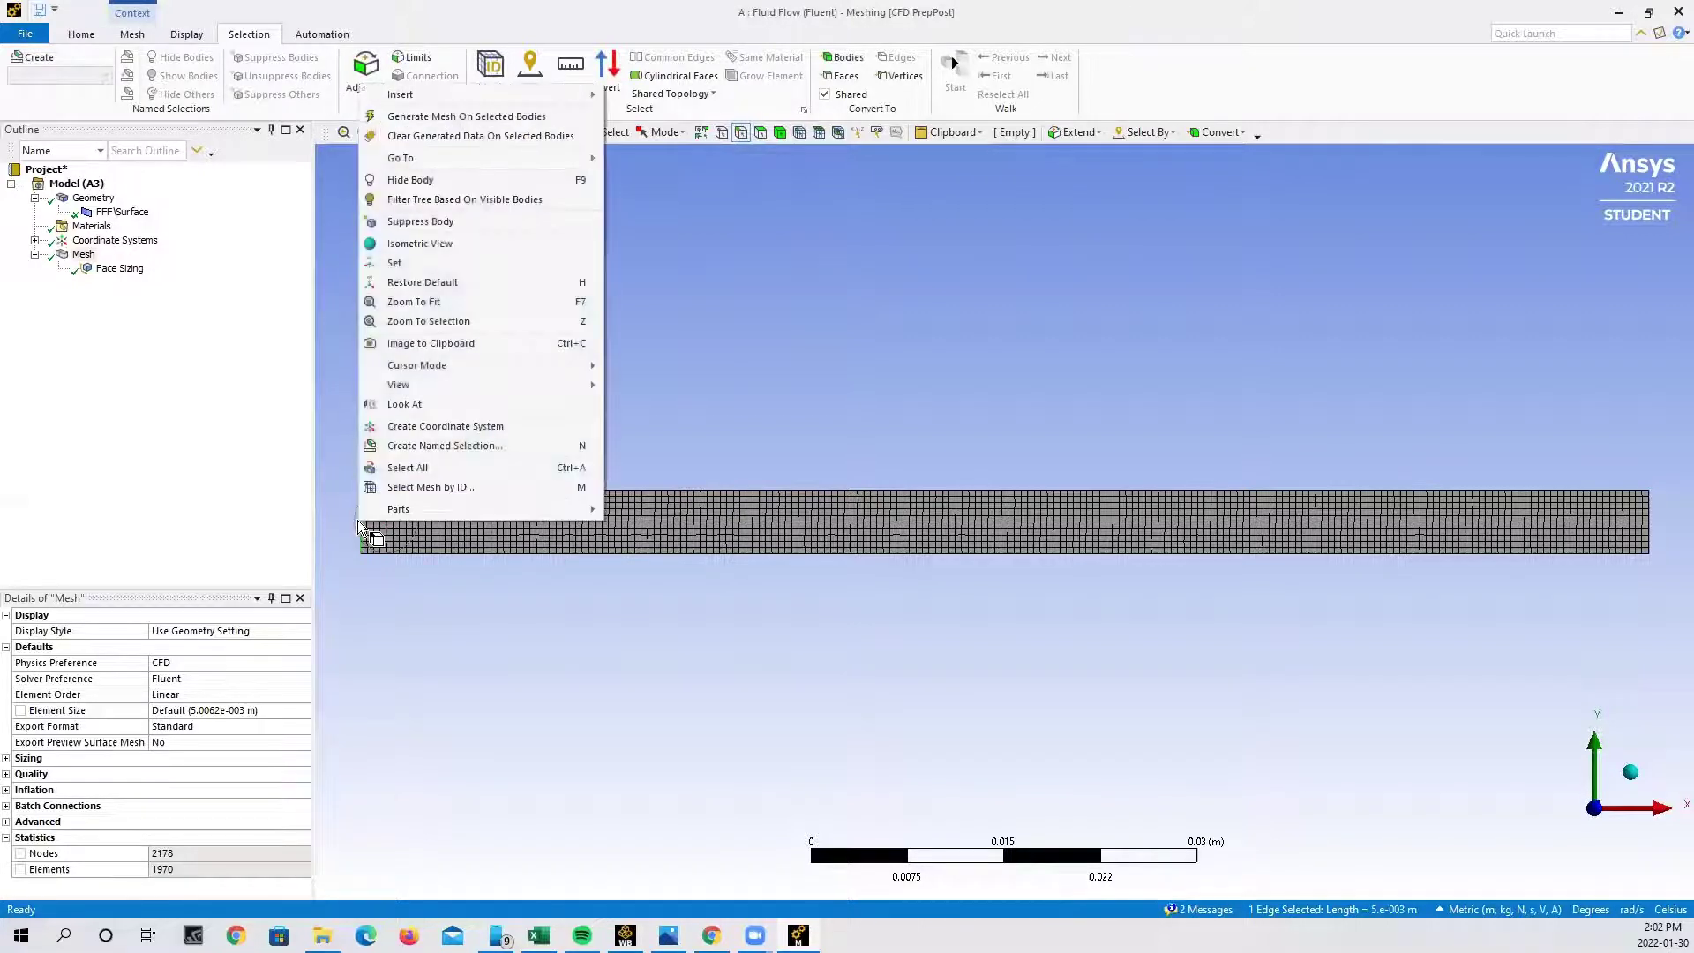
pyautogui.click(409, 447)
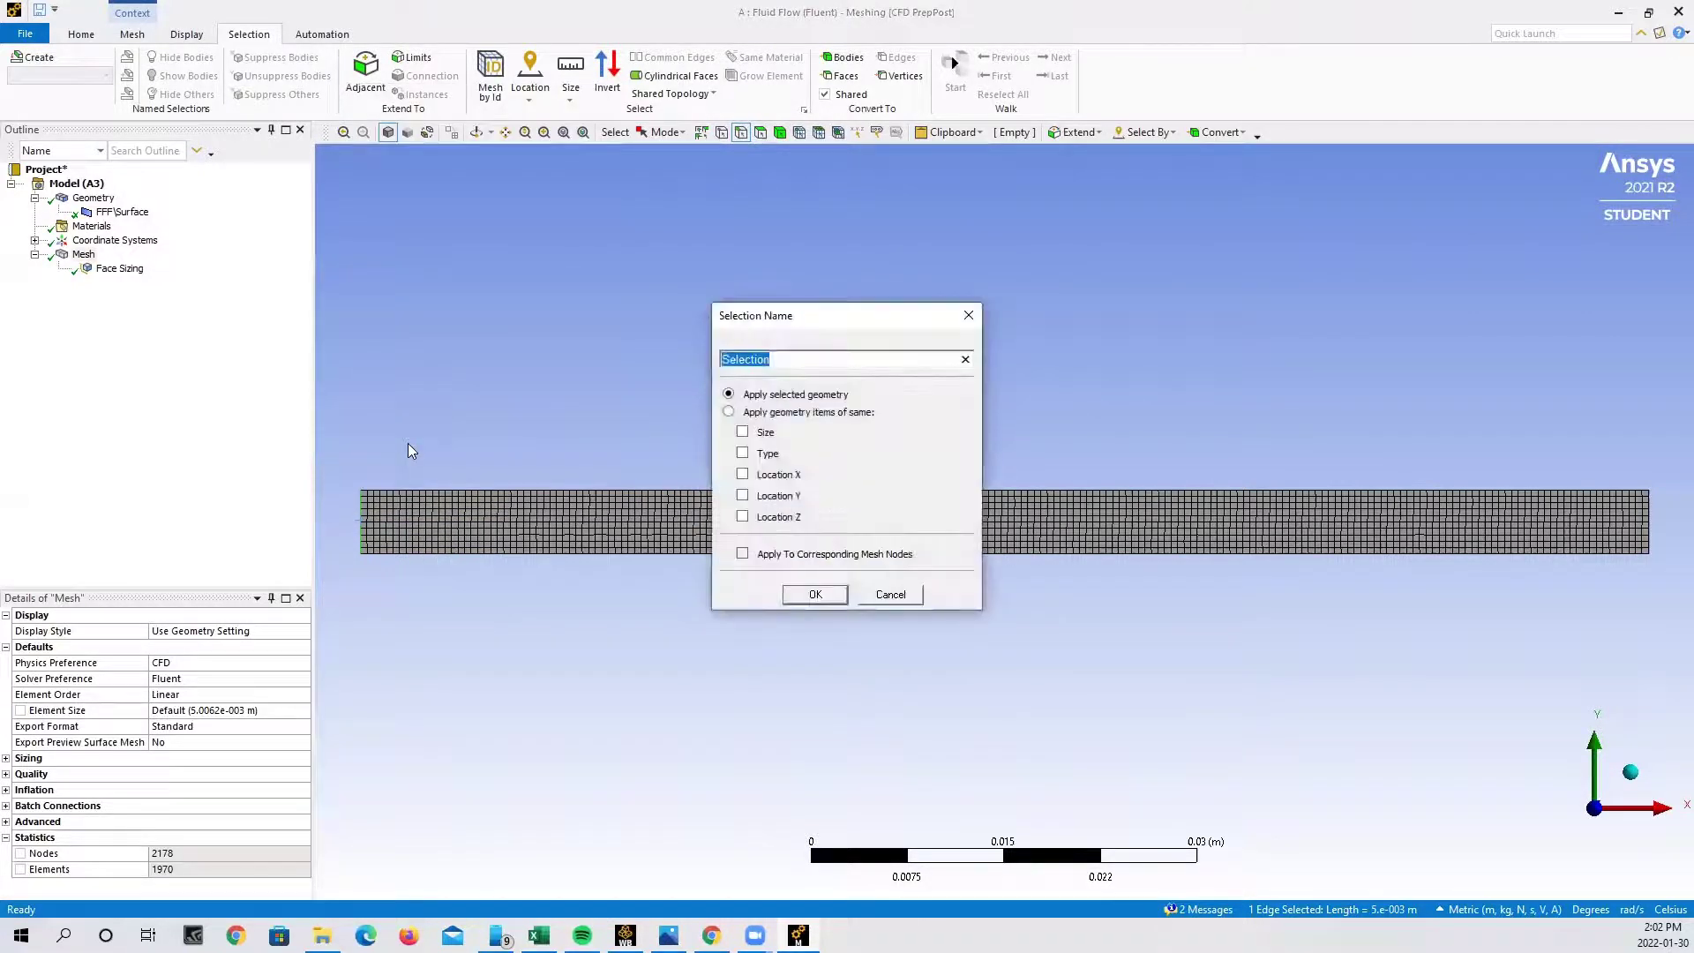
pyautogui.write('Inlet')
pyautogui.click(814, 594)
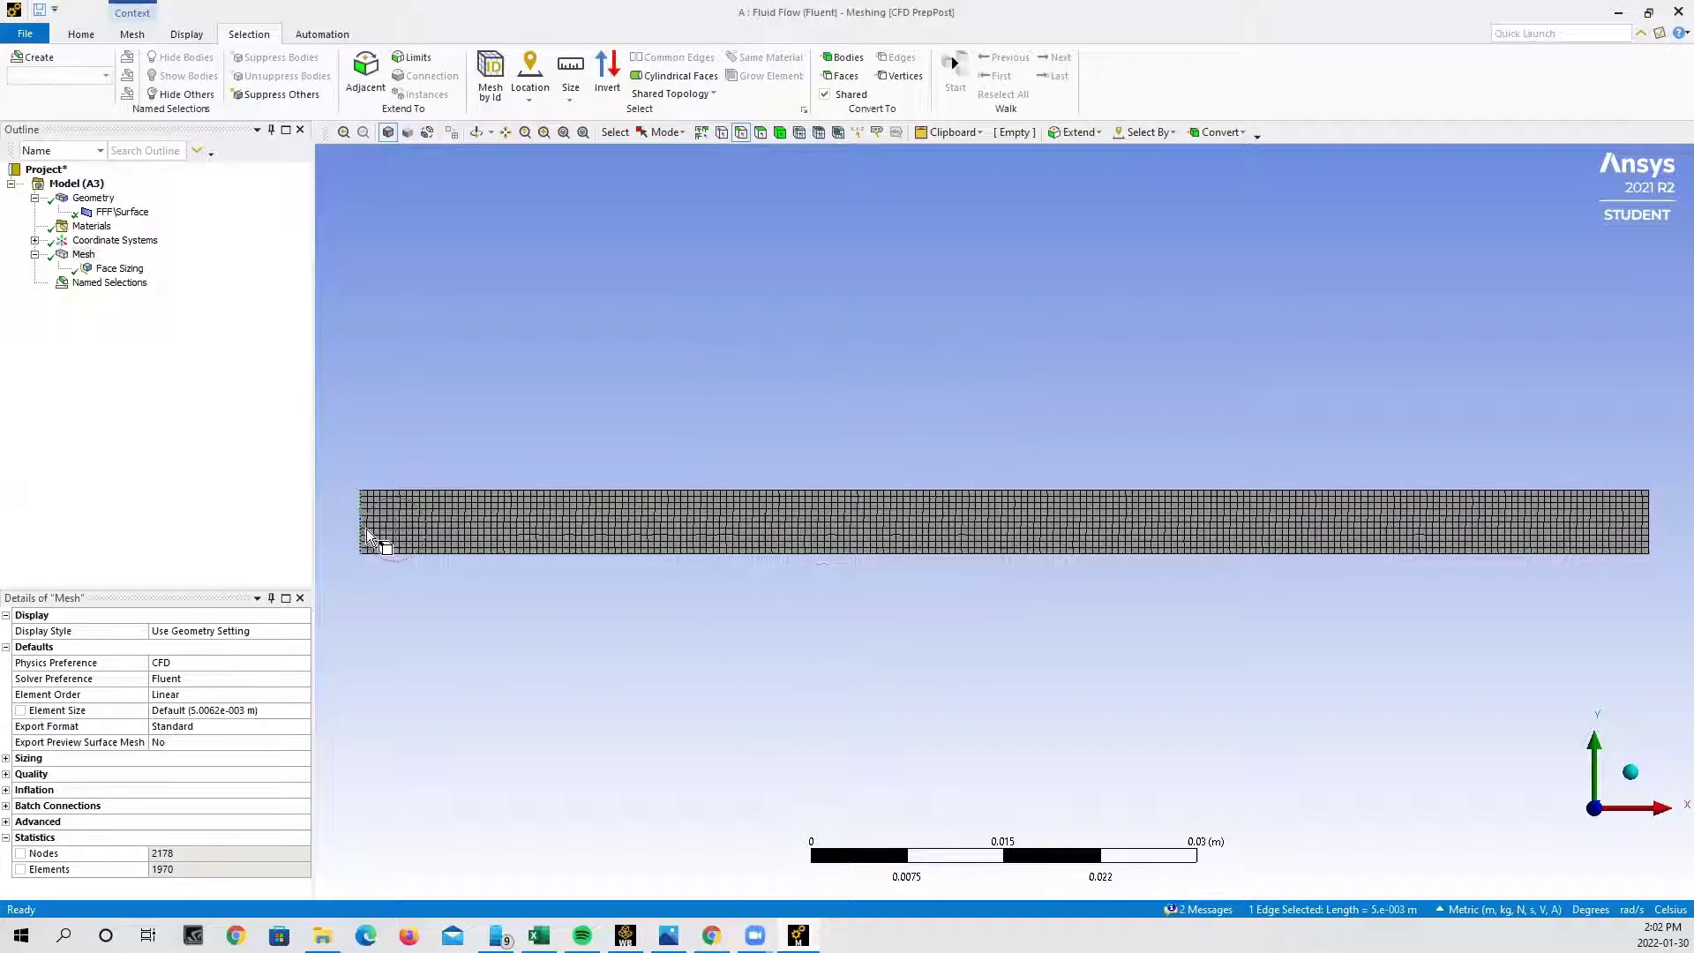
# Create a named selection called Outlet on the channel's right vertical edge.
pyautogui.rightClick(1647, 532)
pyautogui.click(1564, 452)
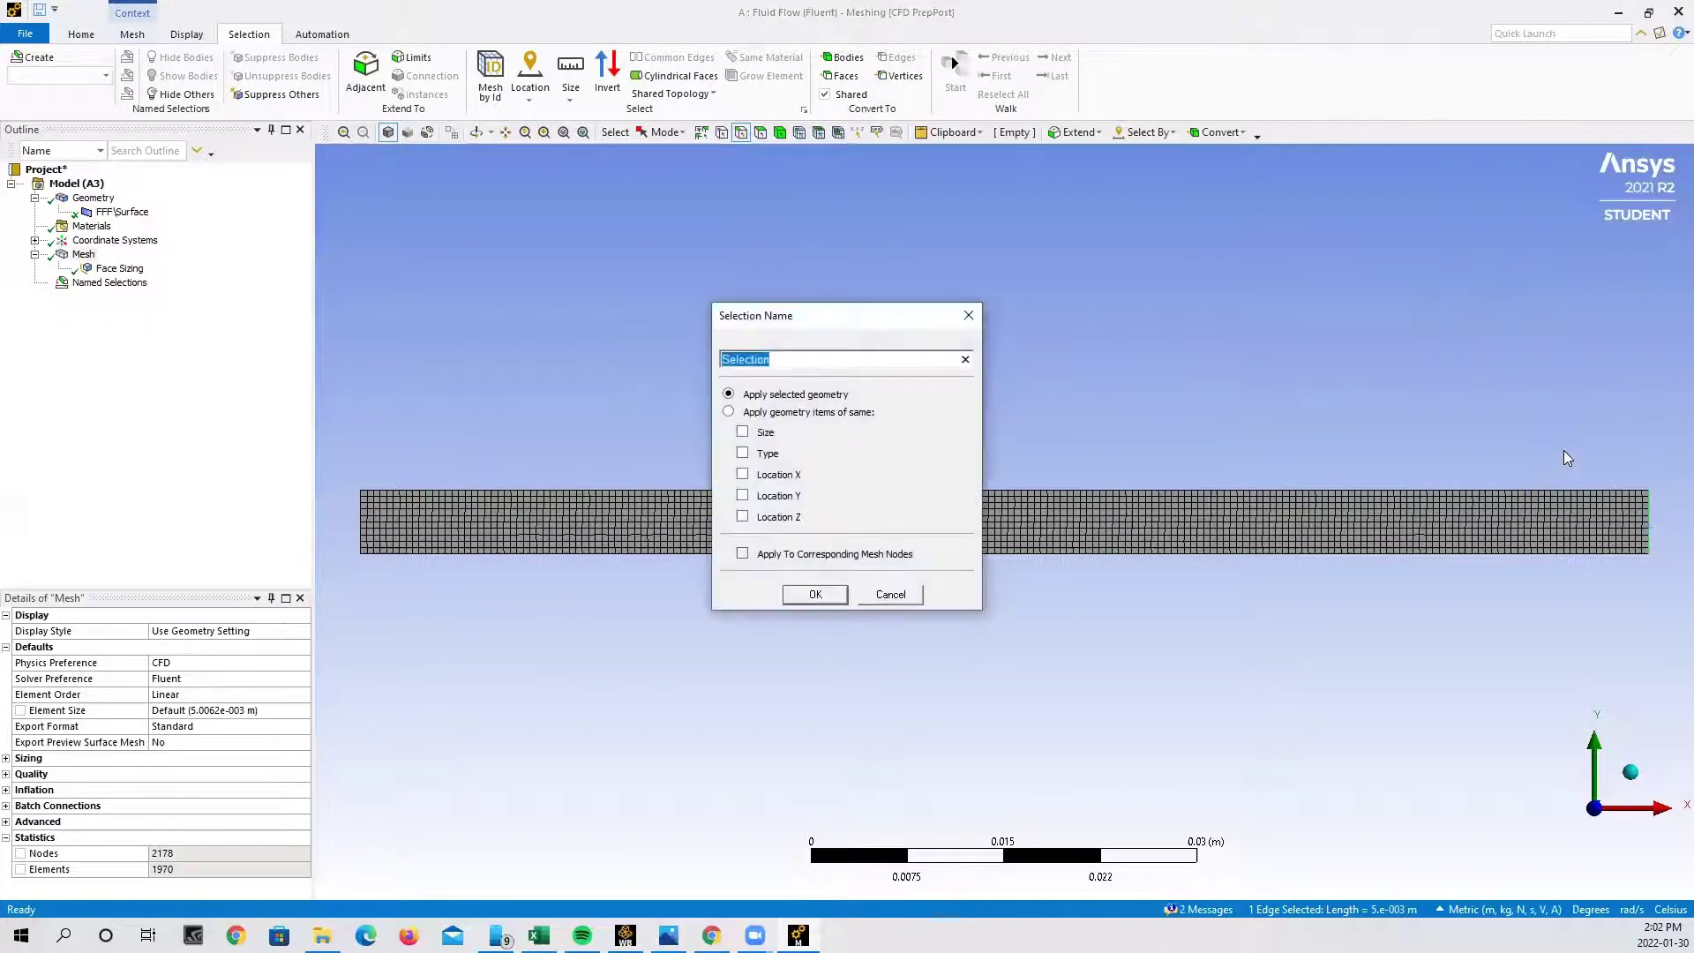
pyautogui.write('Outlet')
pyautogui.click(815, 595)
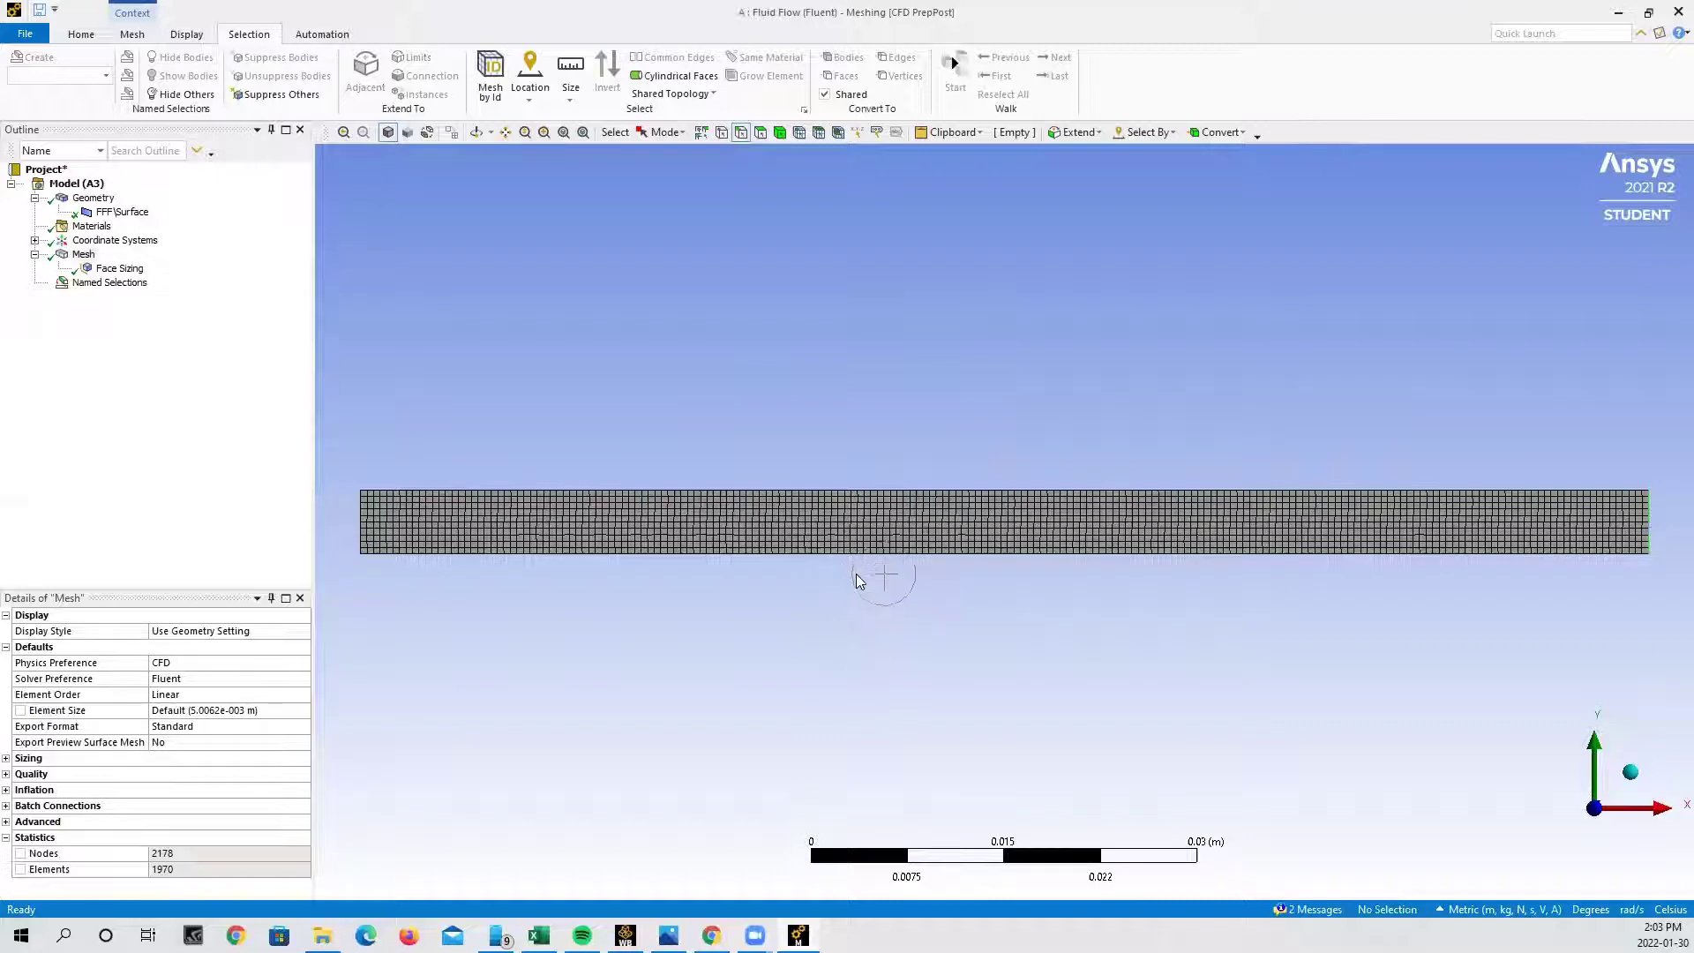
# Create a named selection called Stationary Wall on the channel's bottom edge.
pyautogui.click(870, 555)
pyautogui.rightClick(870, 556)
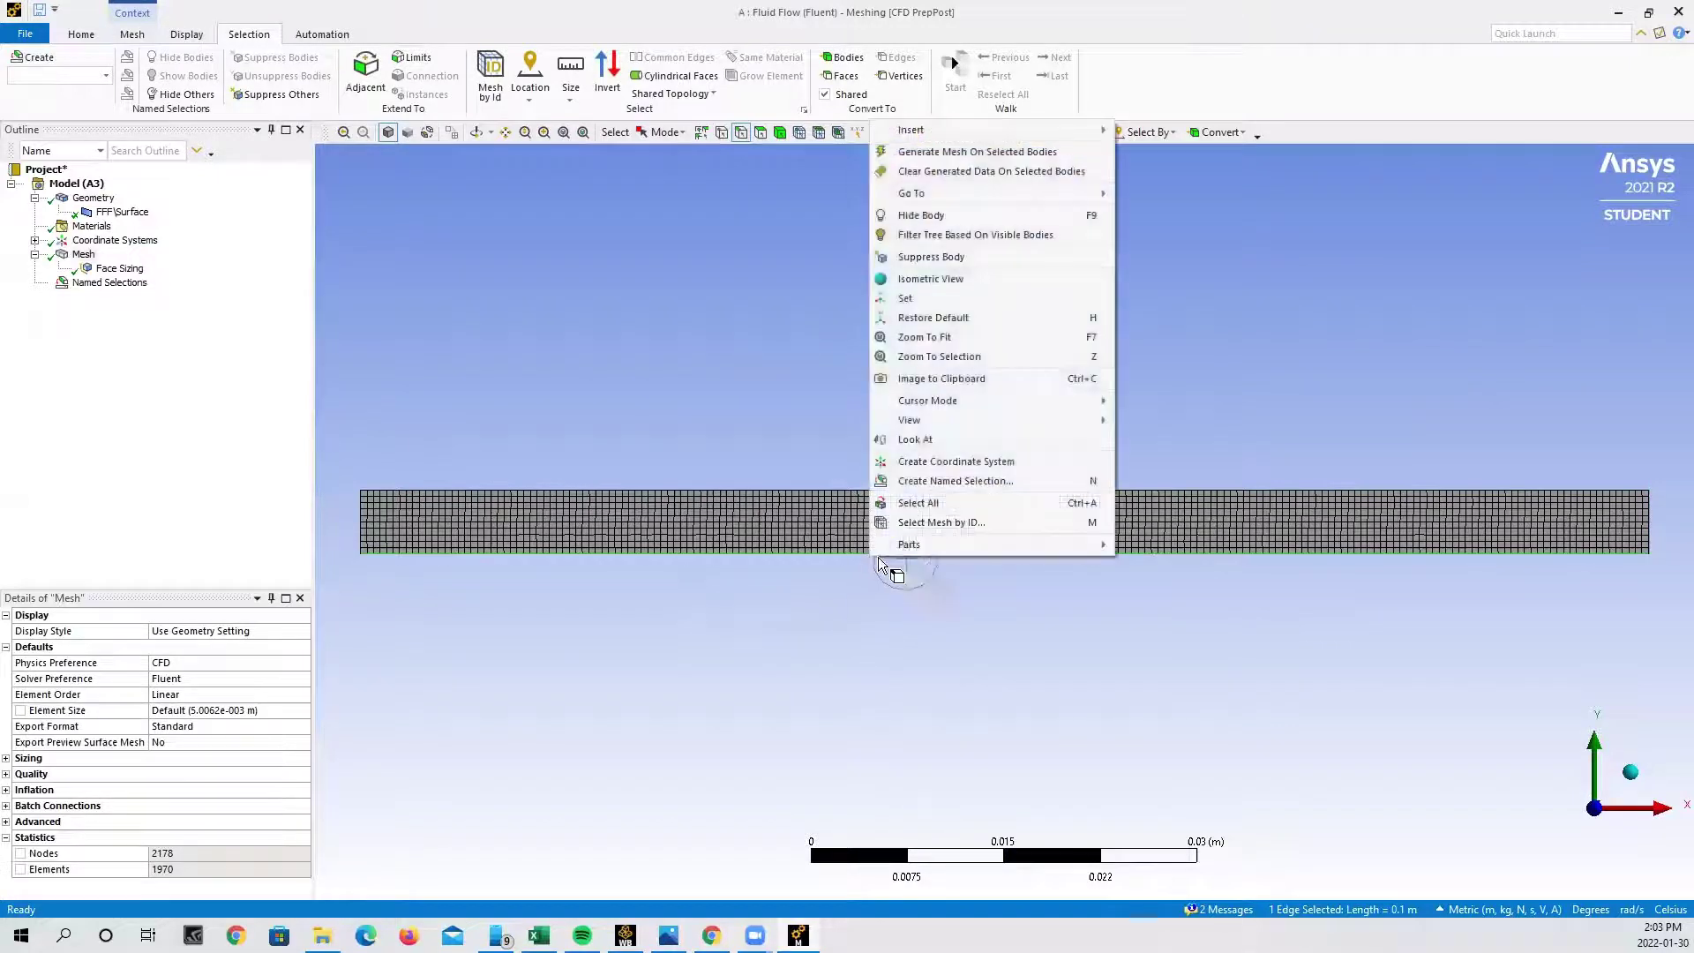
pyautogui.click(936, 481)
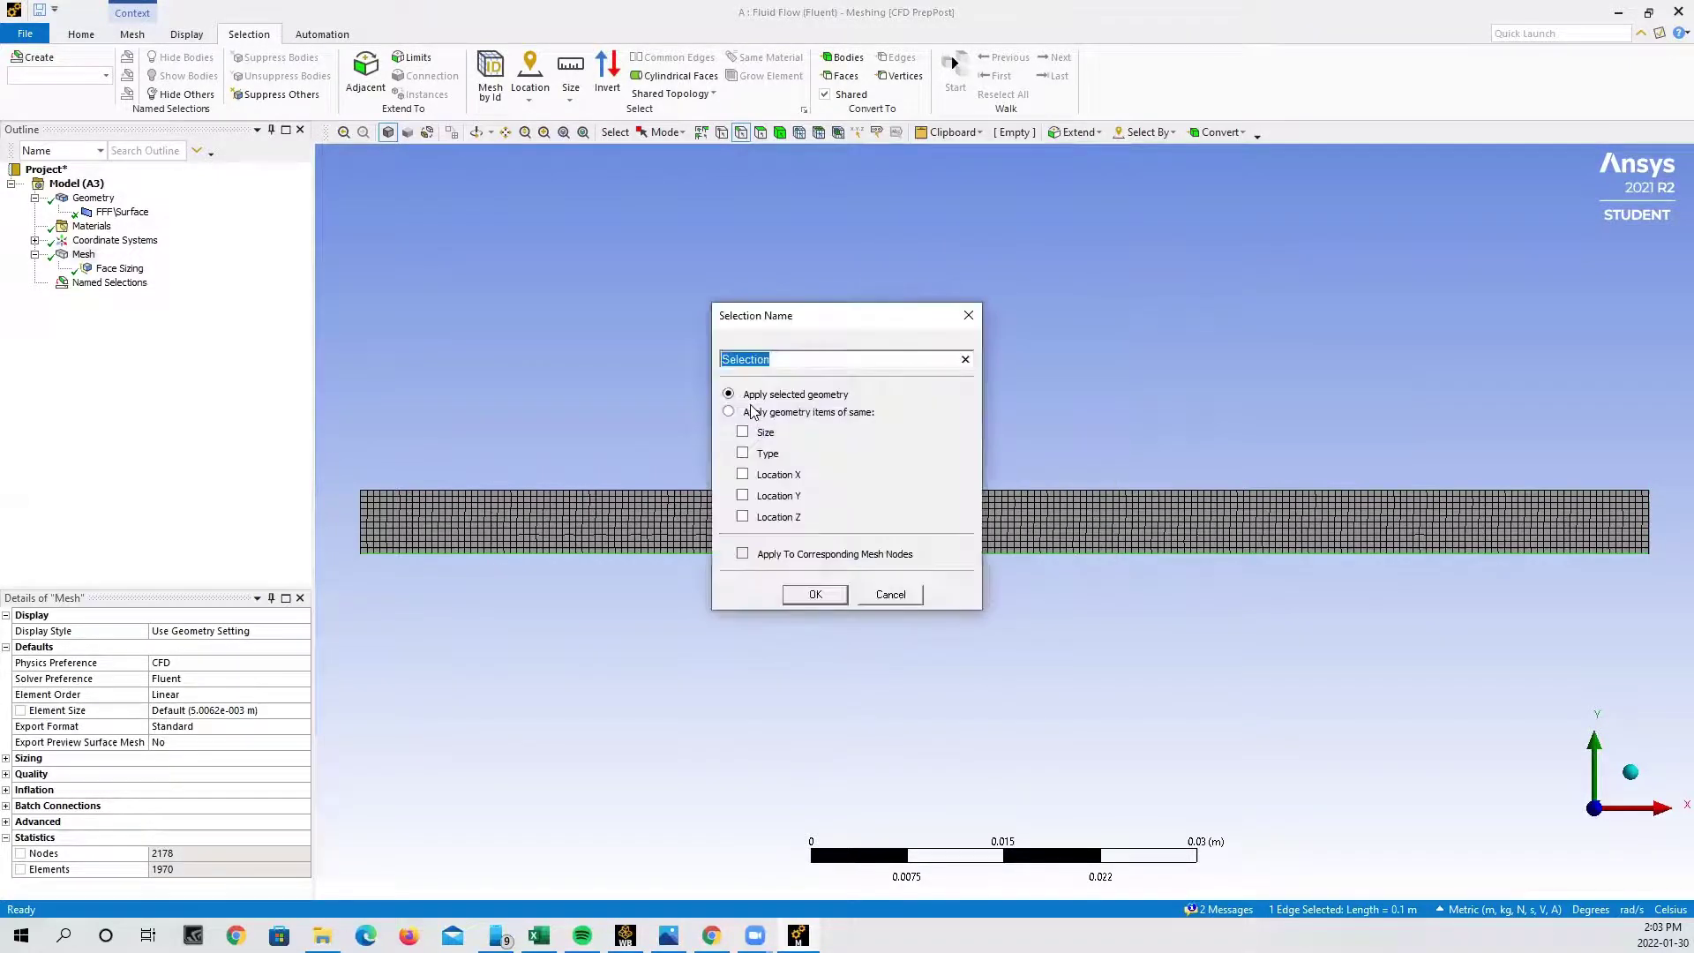
pyautogui.write('Stationary Wall')
pyautogui.click(815, 594)
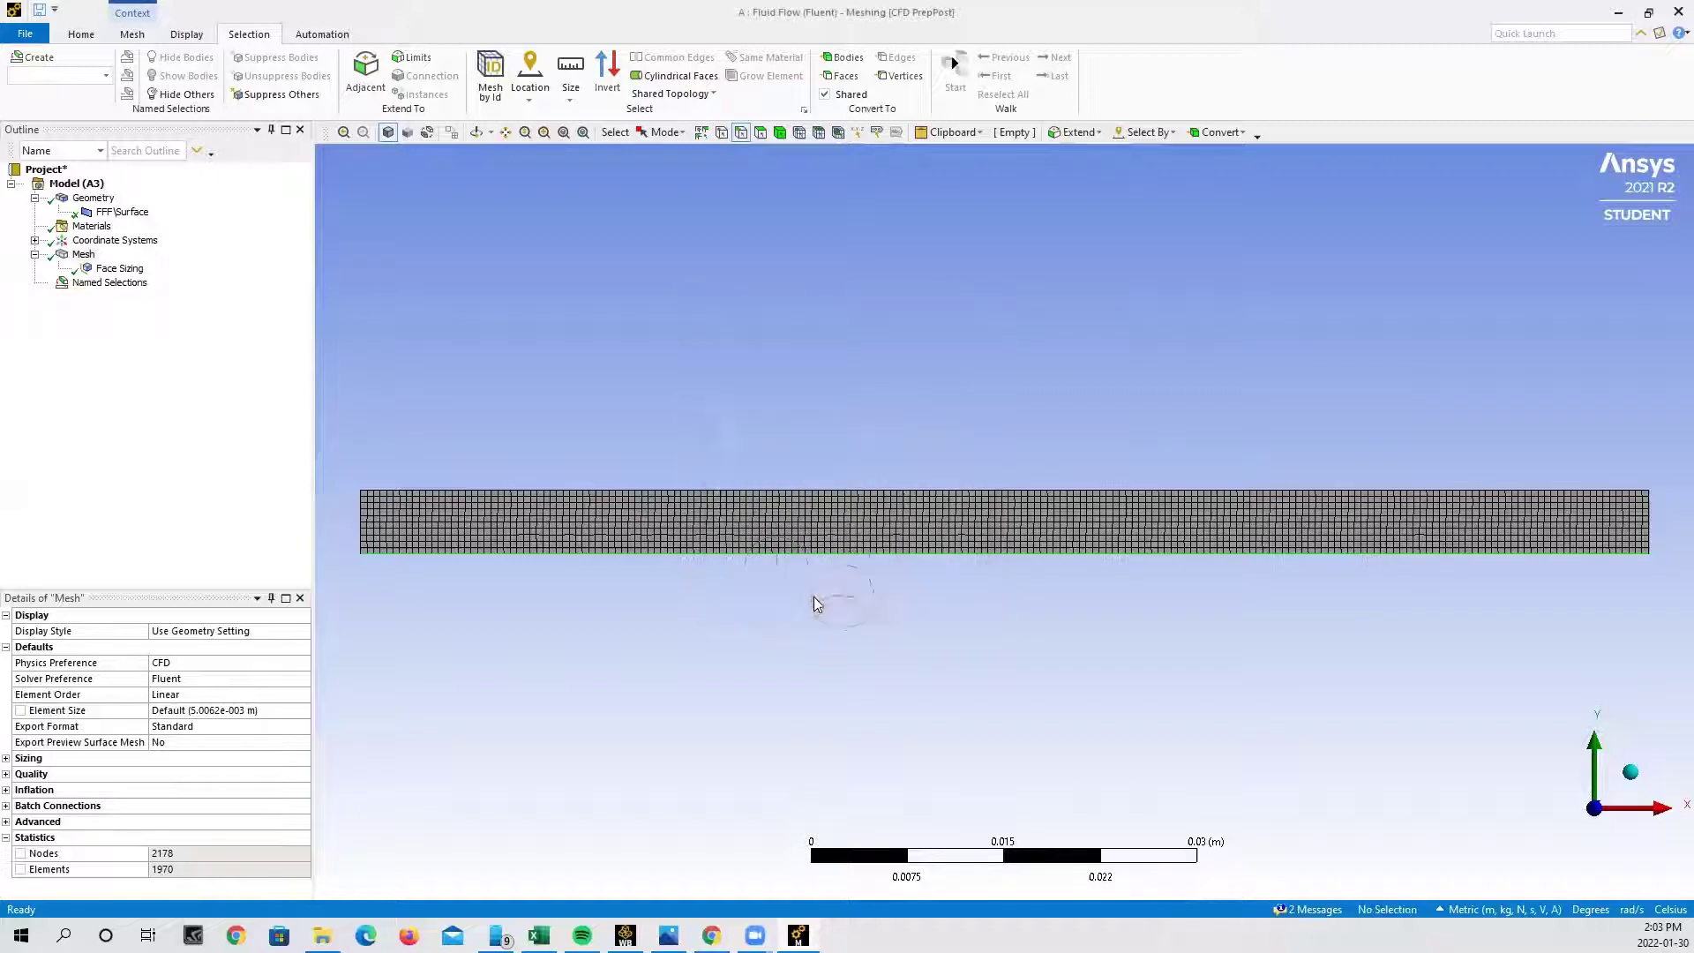
# Create a named selection called Moving Wall on the channel's top edge.
pyautogui.click(592, 483)
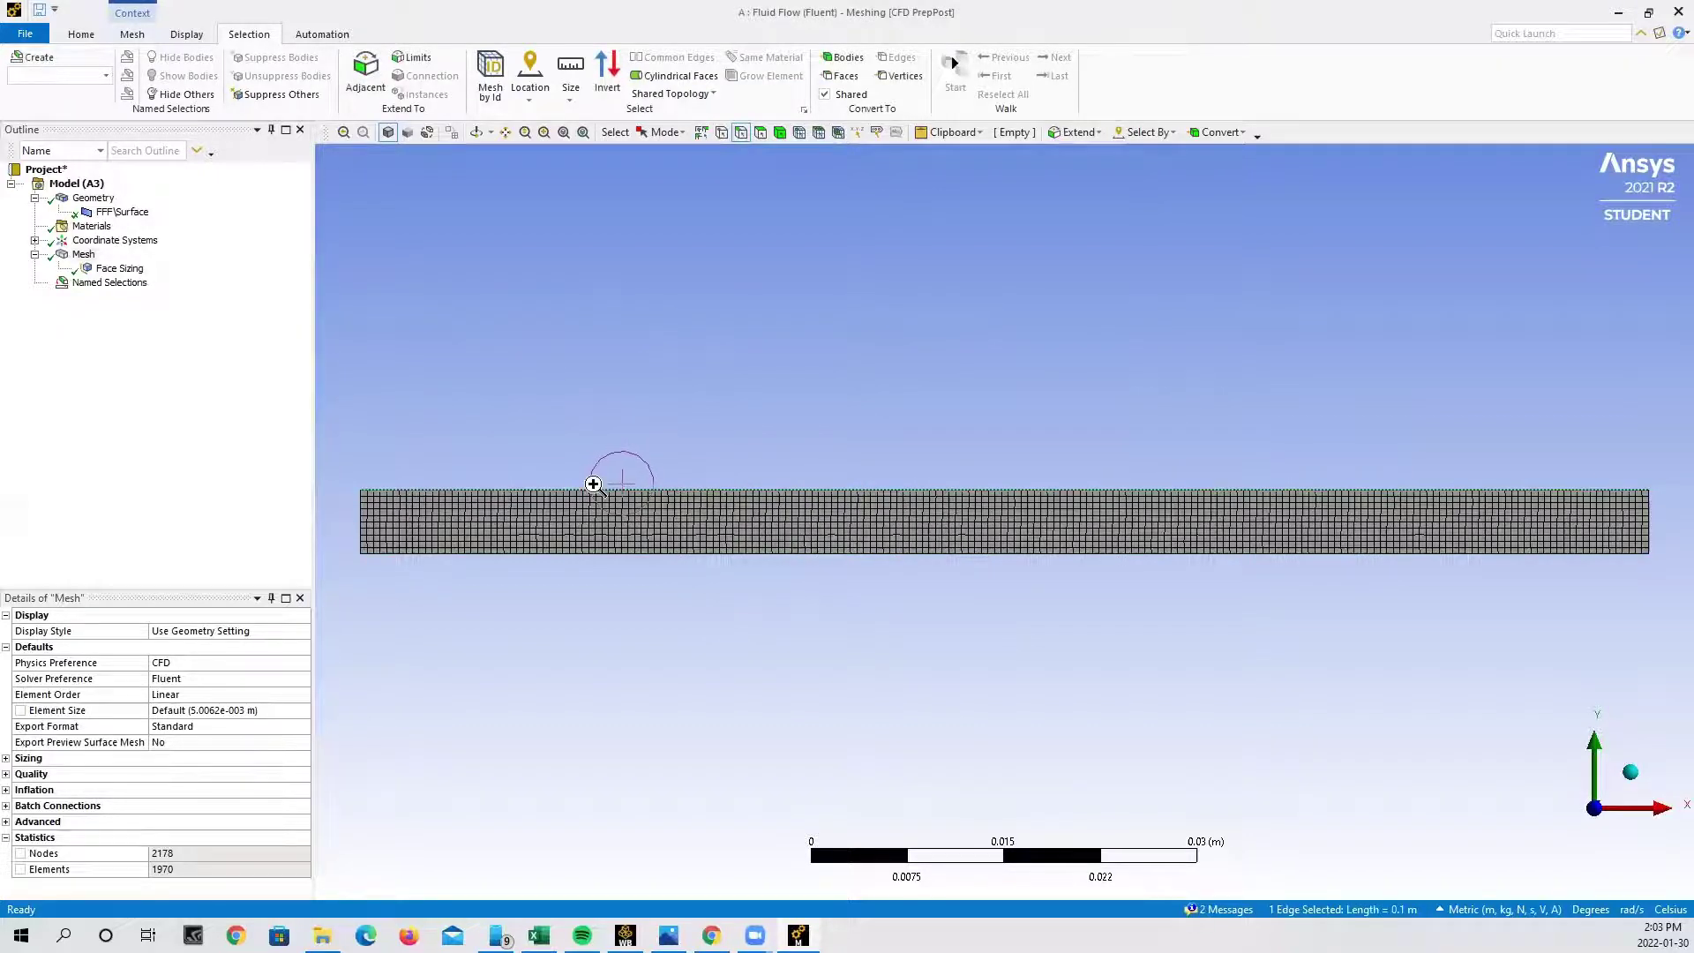
pyautogui.rightClick(593, 482)
pyautogui.click(668, 409)
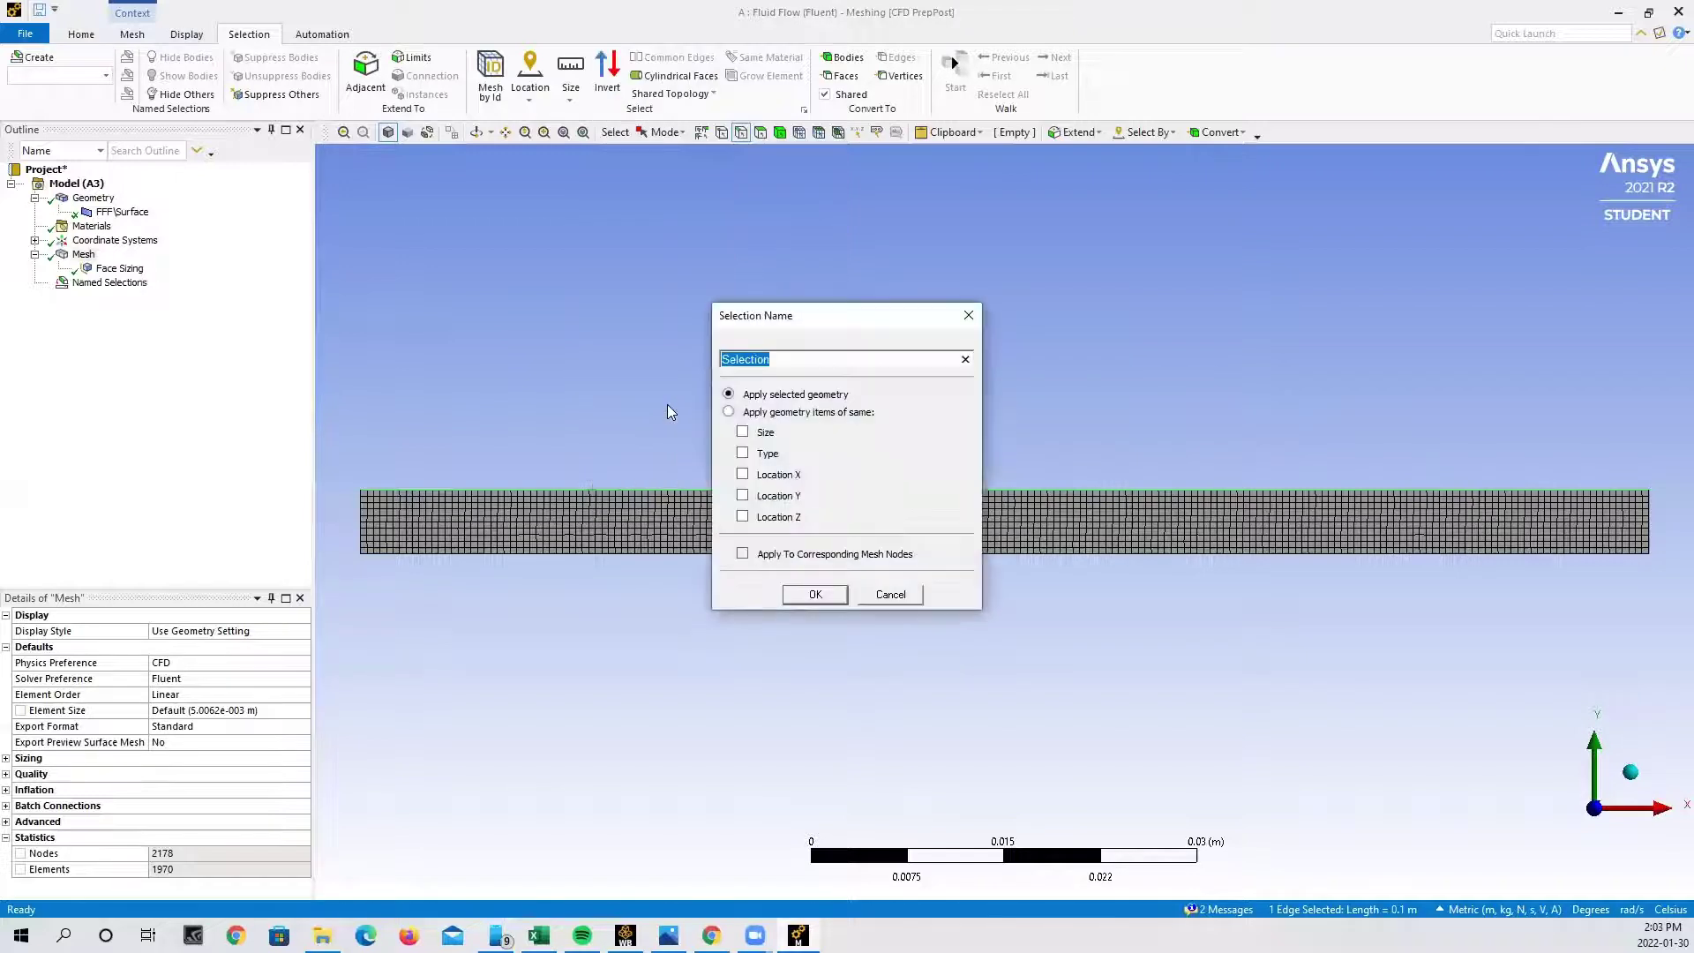
pyautogui.write('Moving Wall')
pyautogui.click(810, 597)
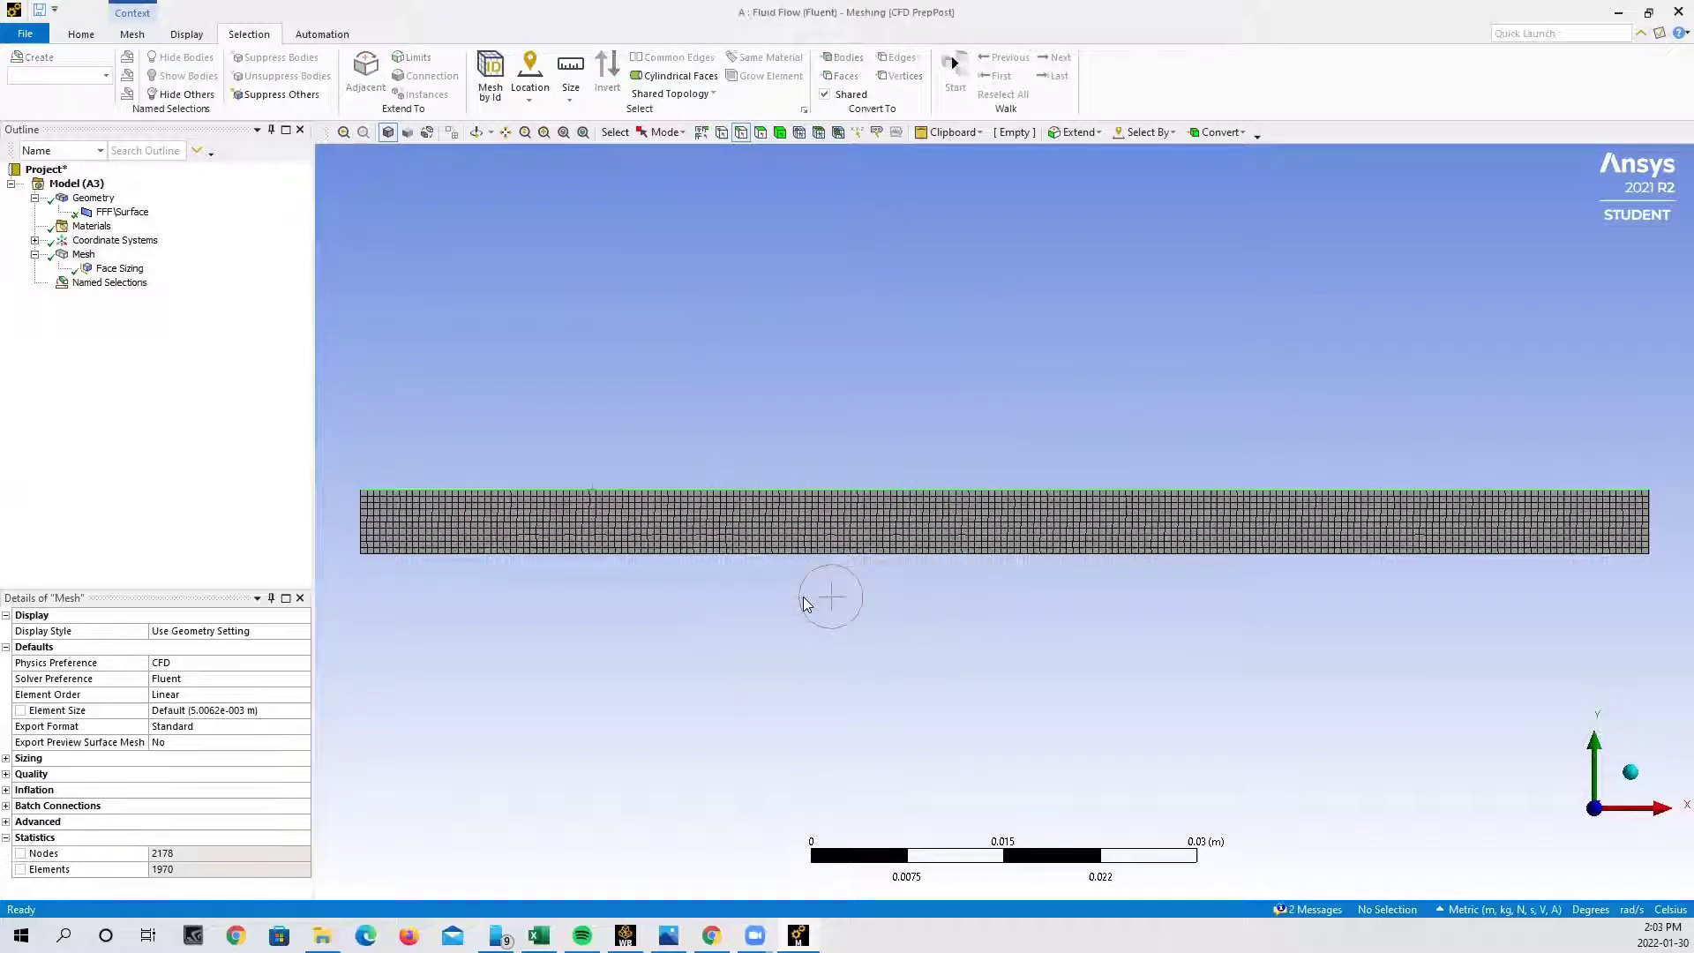
# Review the Inlet, Outlet, Stationary Wall and Moving Wall named selections one by one to check their assigned edges.
pyautogui.click(89, 283)
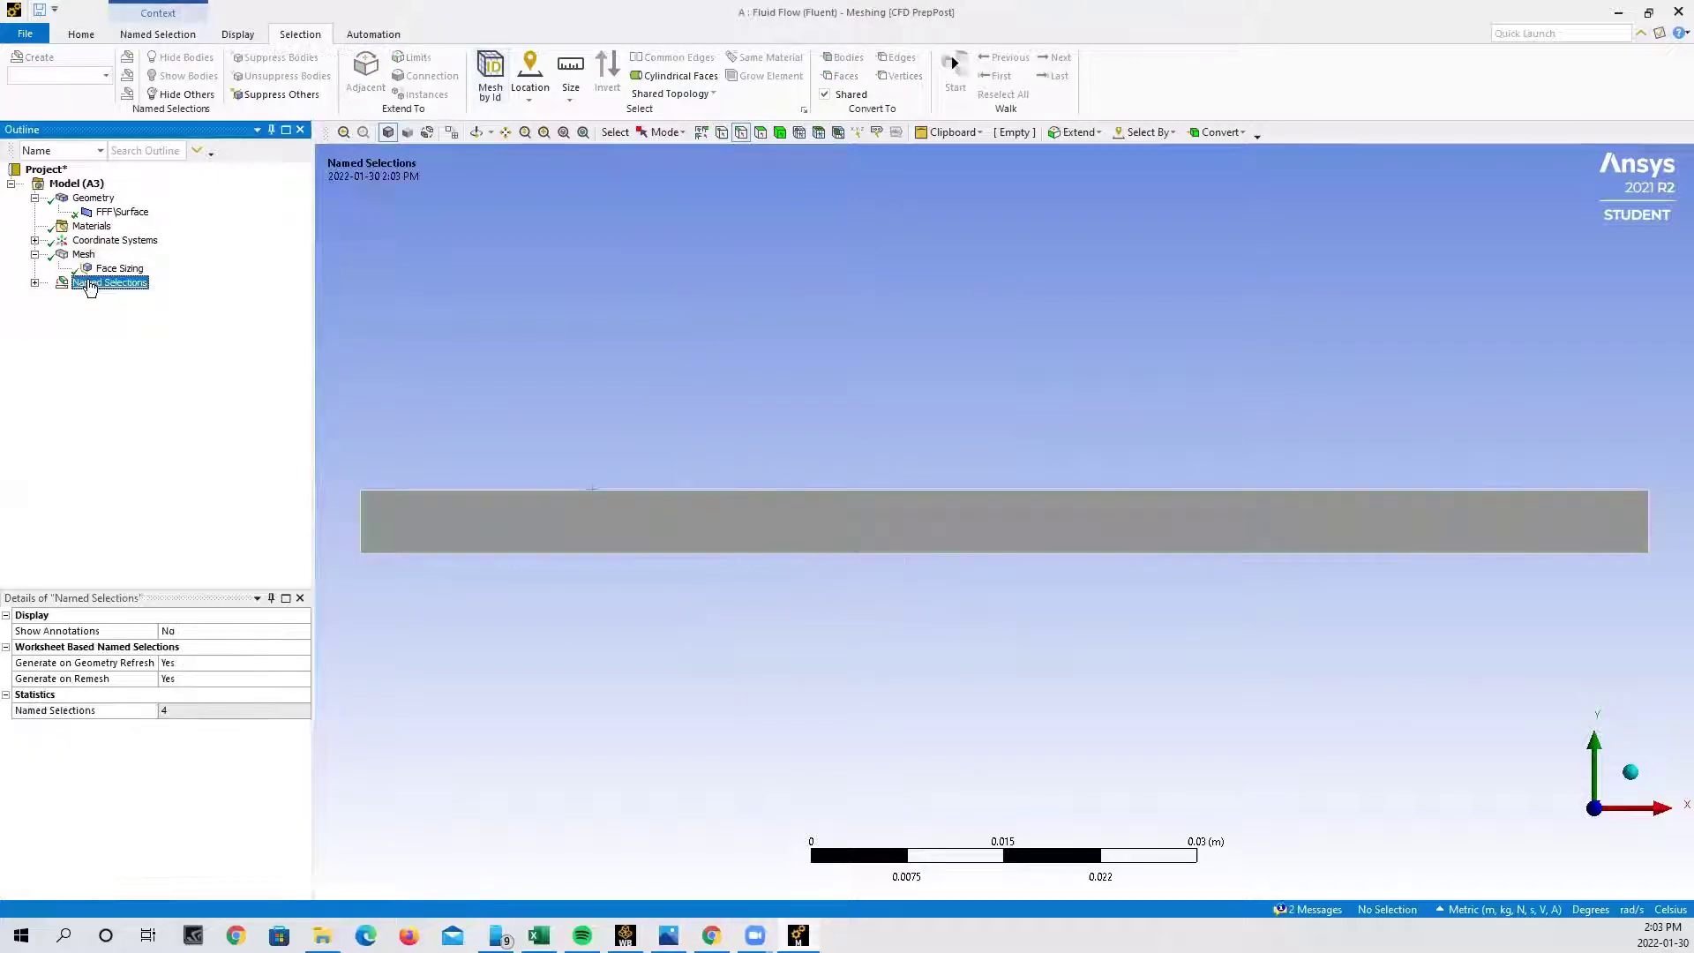
pyautogui.click(35, 283)
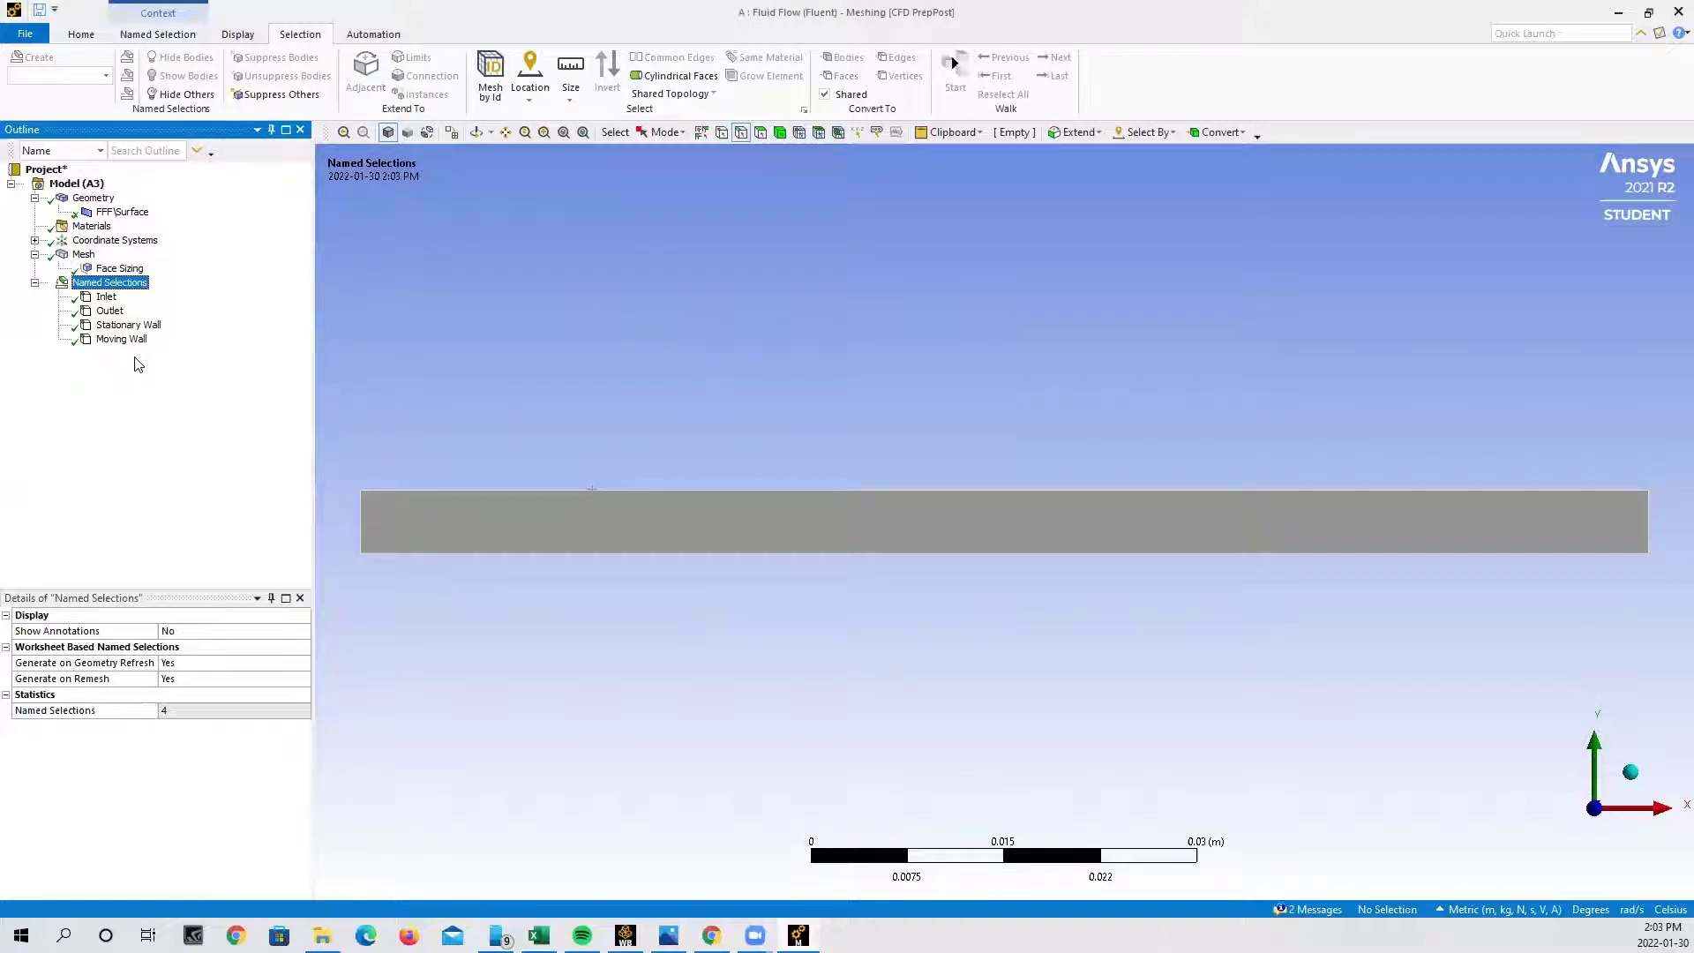
pyautogui.click(108, 298)
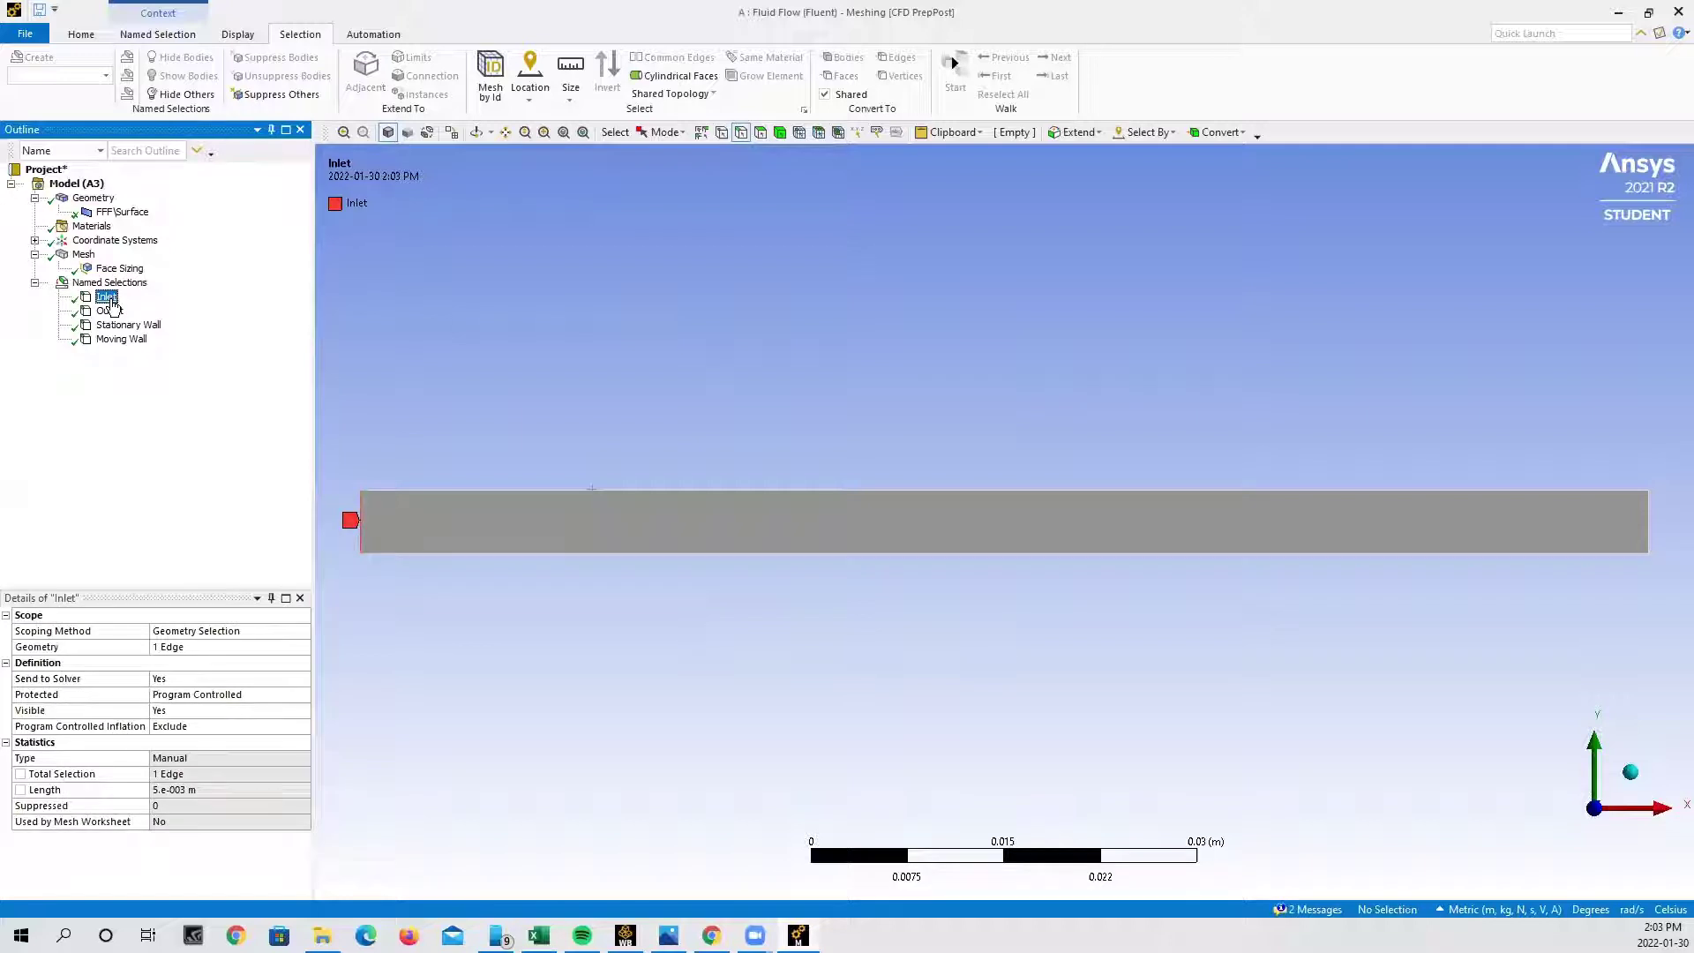
pyautogui.click(110, 312)
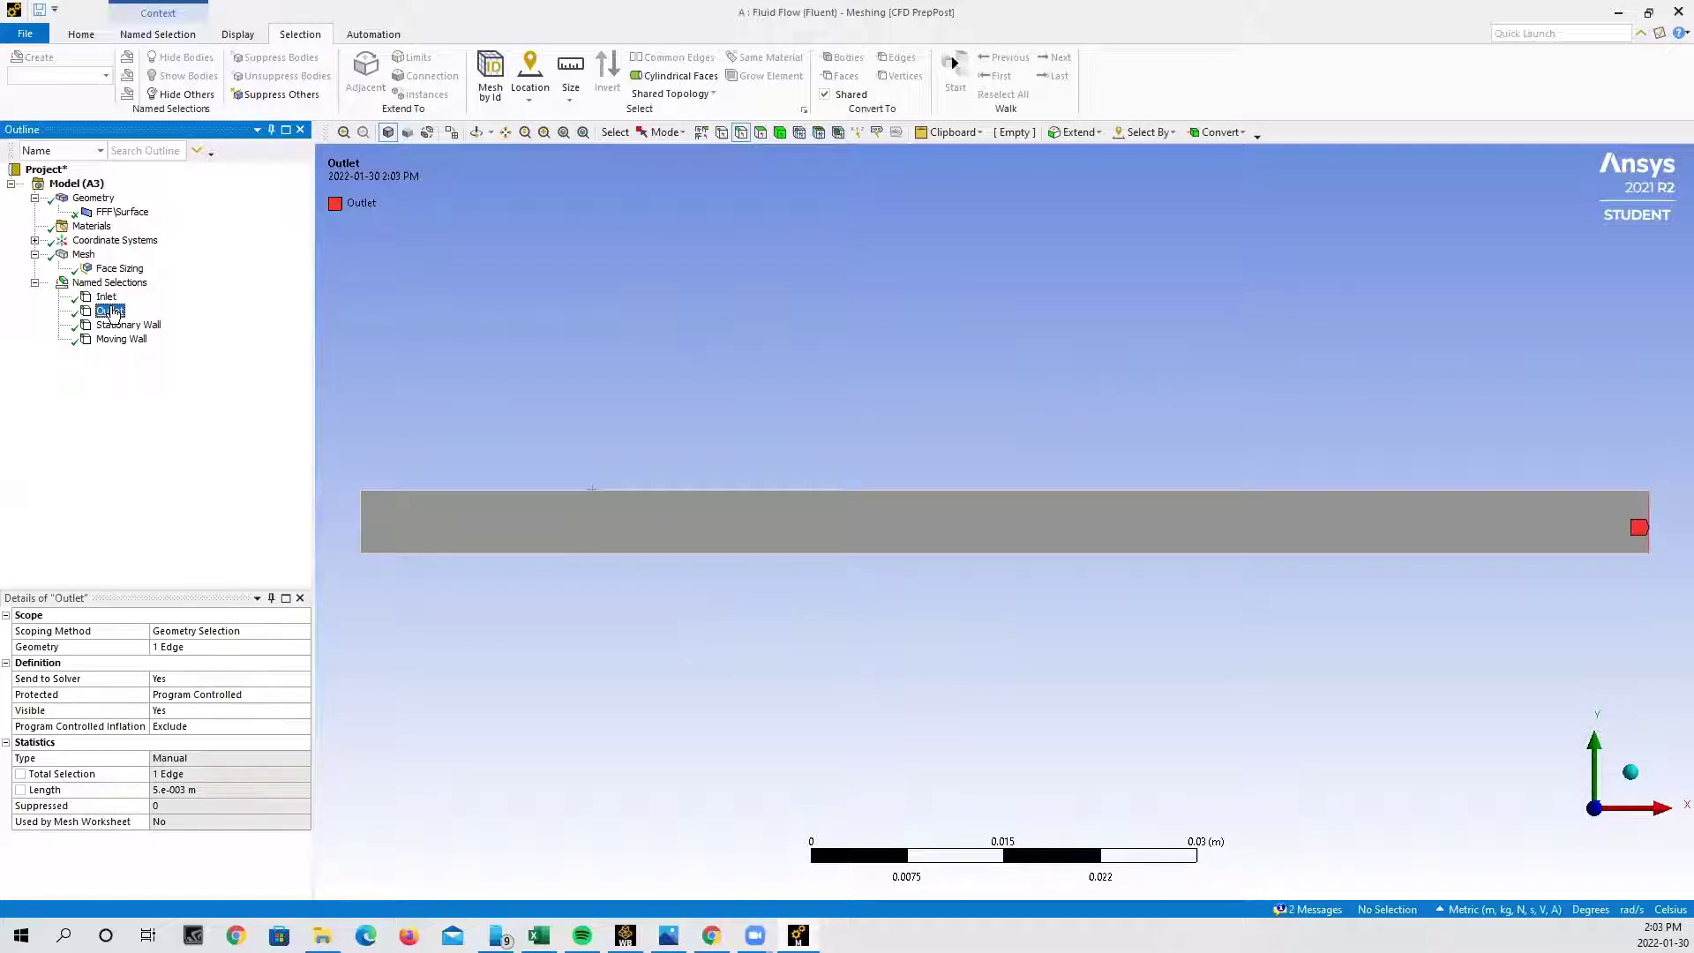
pyautogui.click(133, 326)
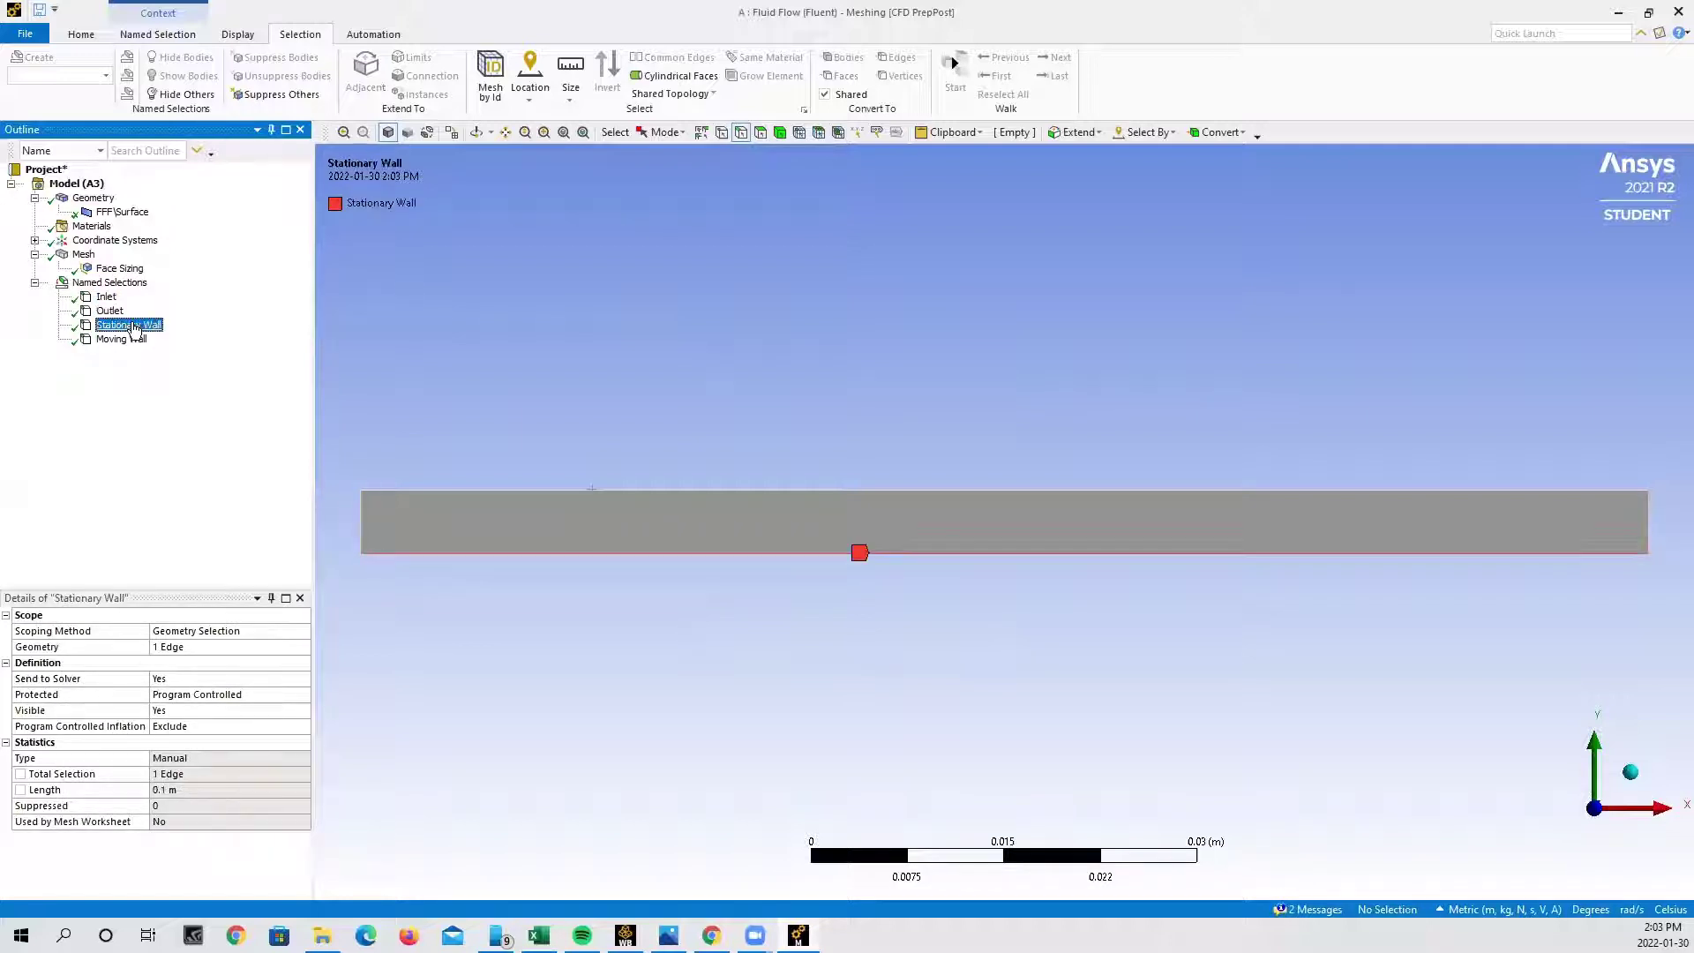
pyautogui.click(124, 341)
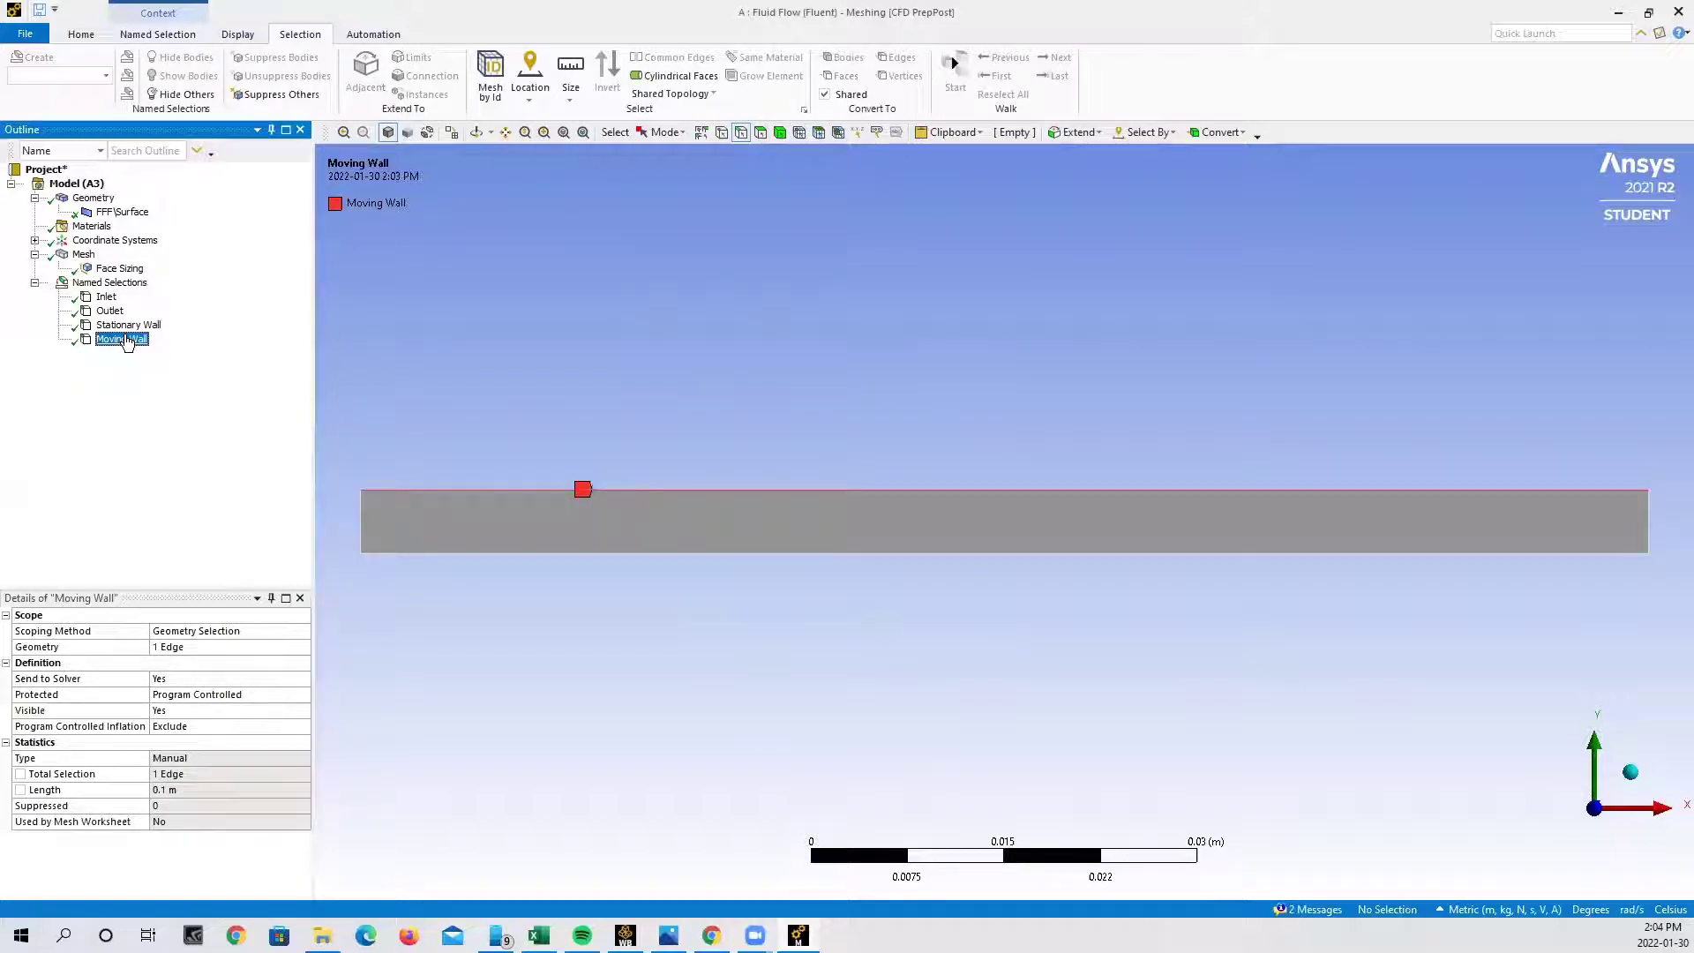
# Close Meshing and update the Mesh component of the Fluid Flow (Fluent) system in Workbench.
pyautogui.click(1671, 18)
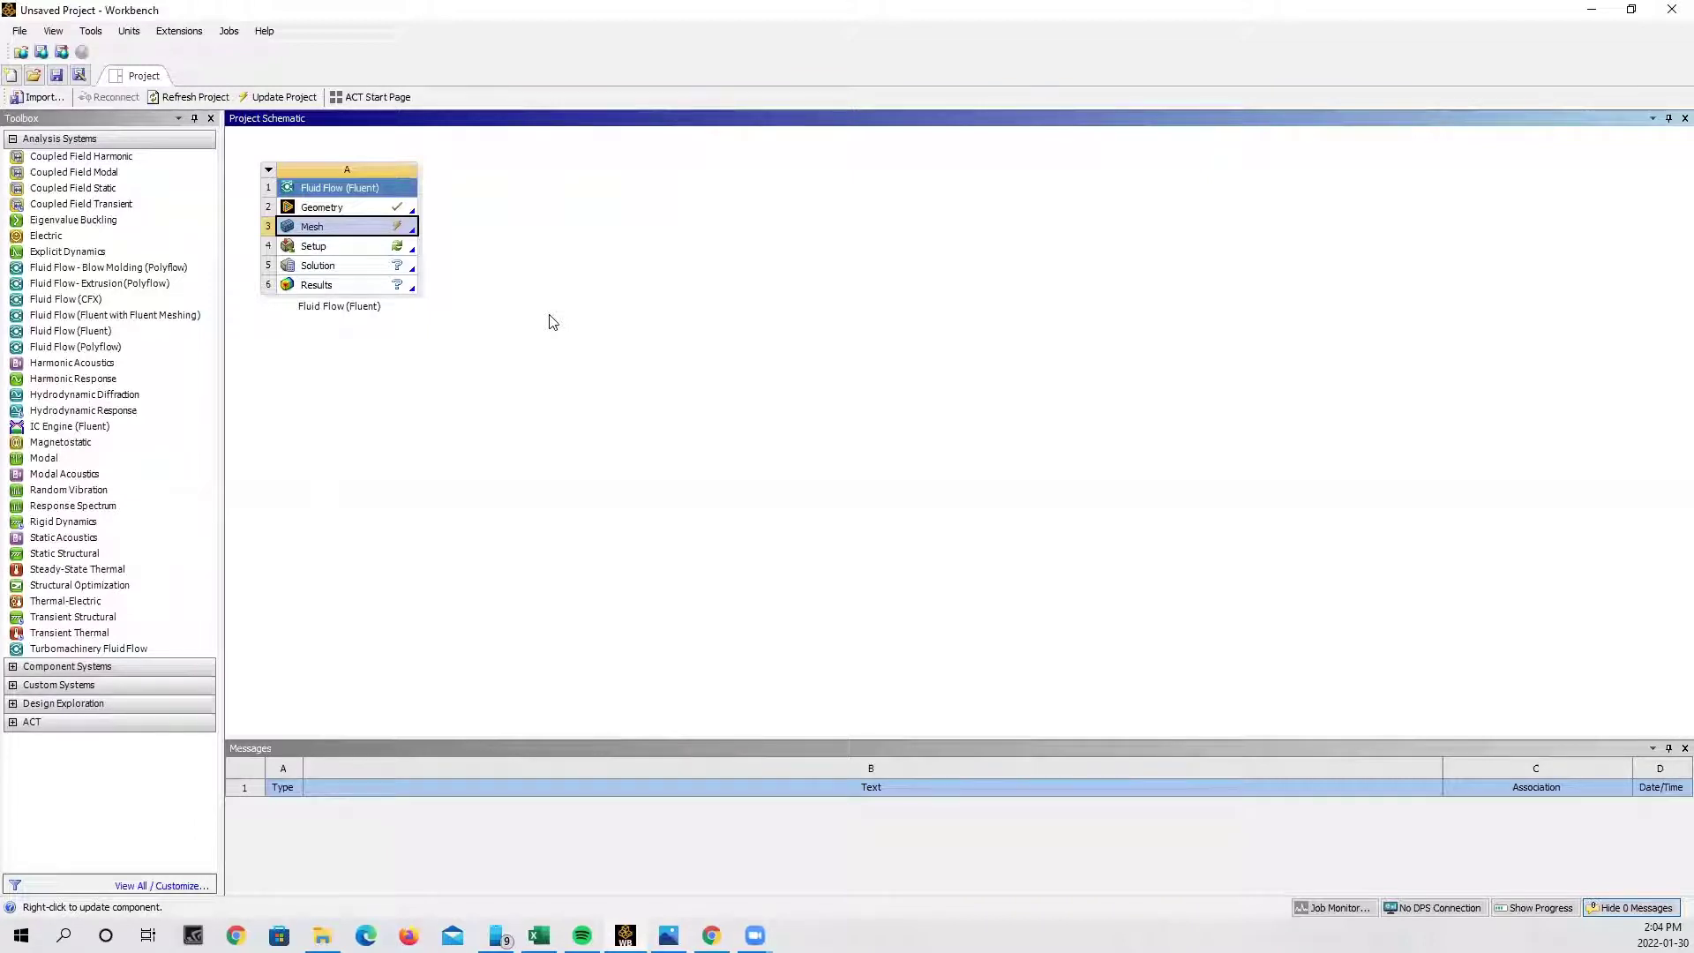
pyautogui.rightClick(316, 230)
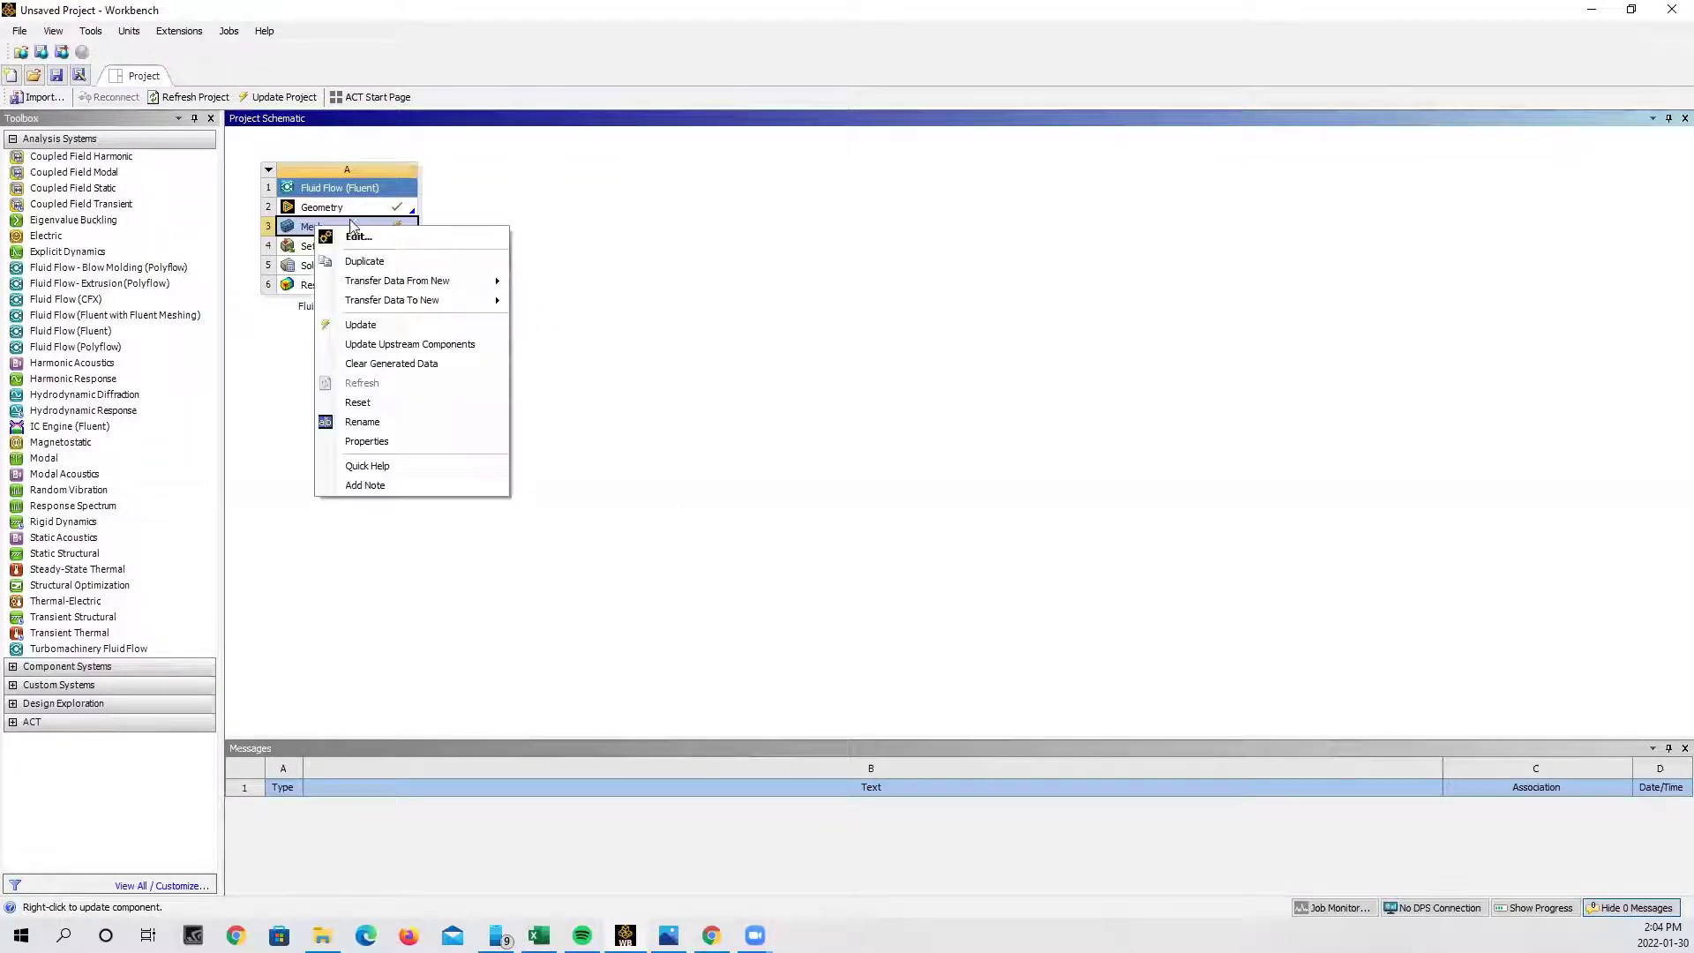
pyautogui.click(408, 327)
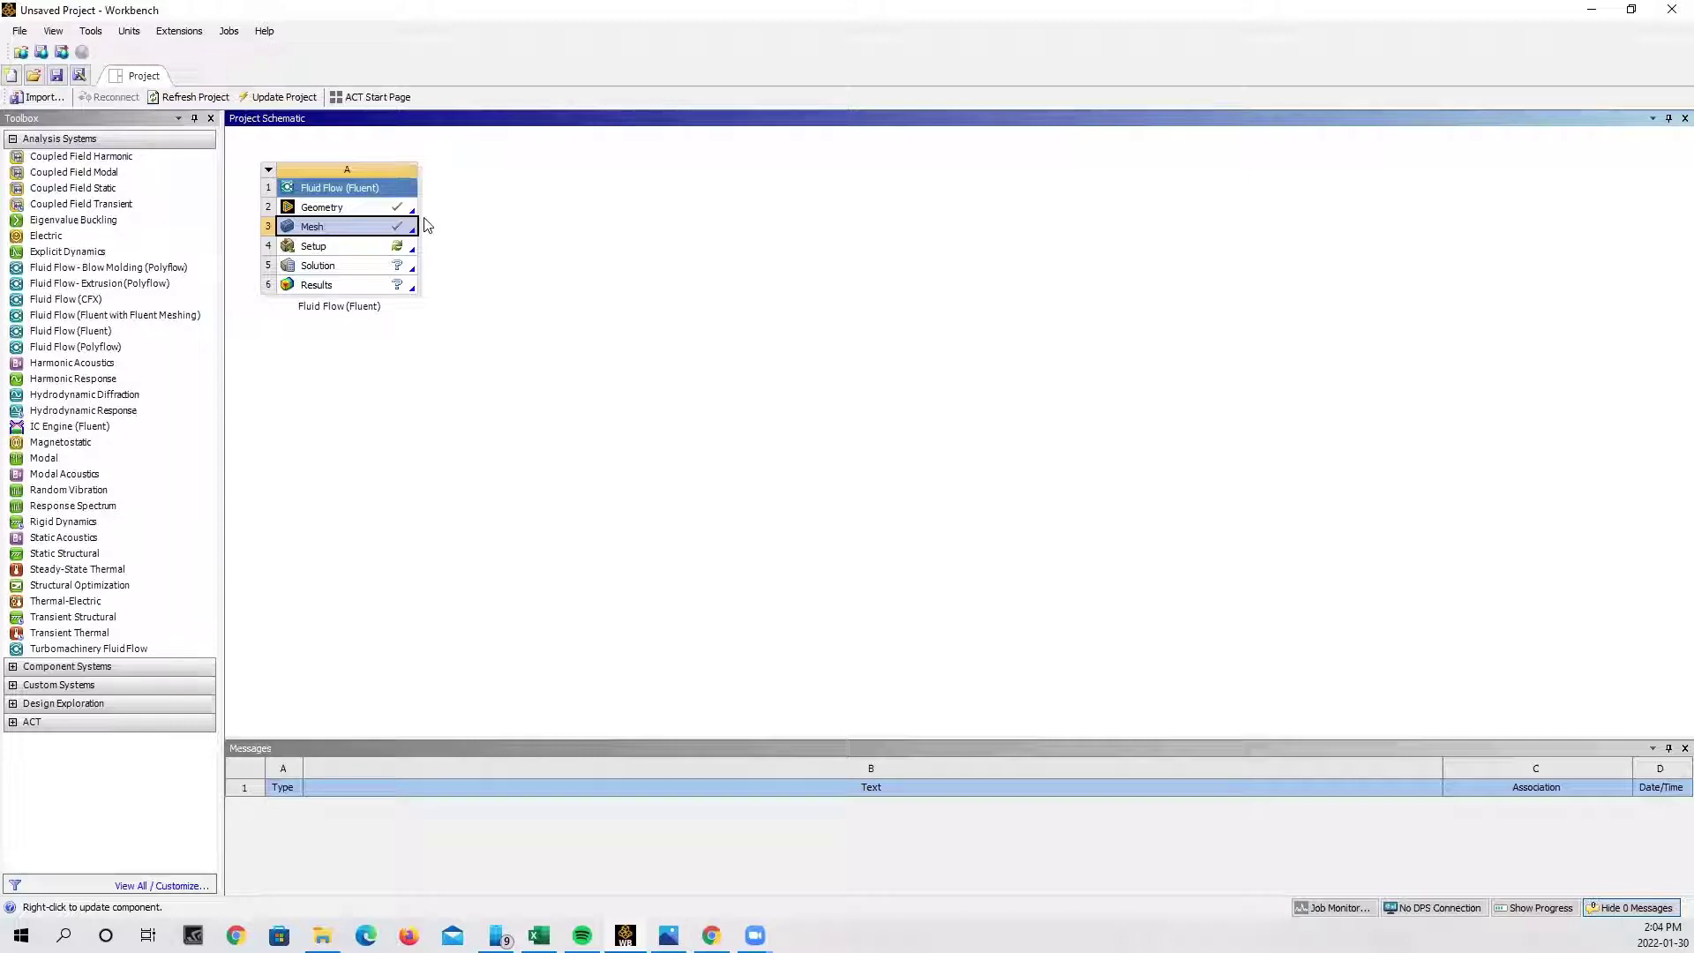
# Start Fluent from the system's Setup component with double precision, 2 solver processes and 1 solver GPGPU per machine.
pyautogui.doubleClick(333, 248)
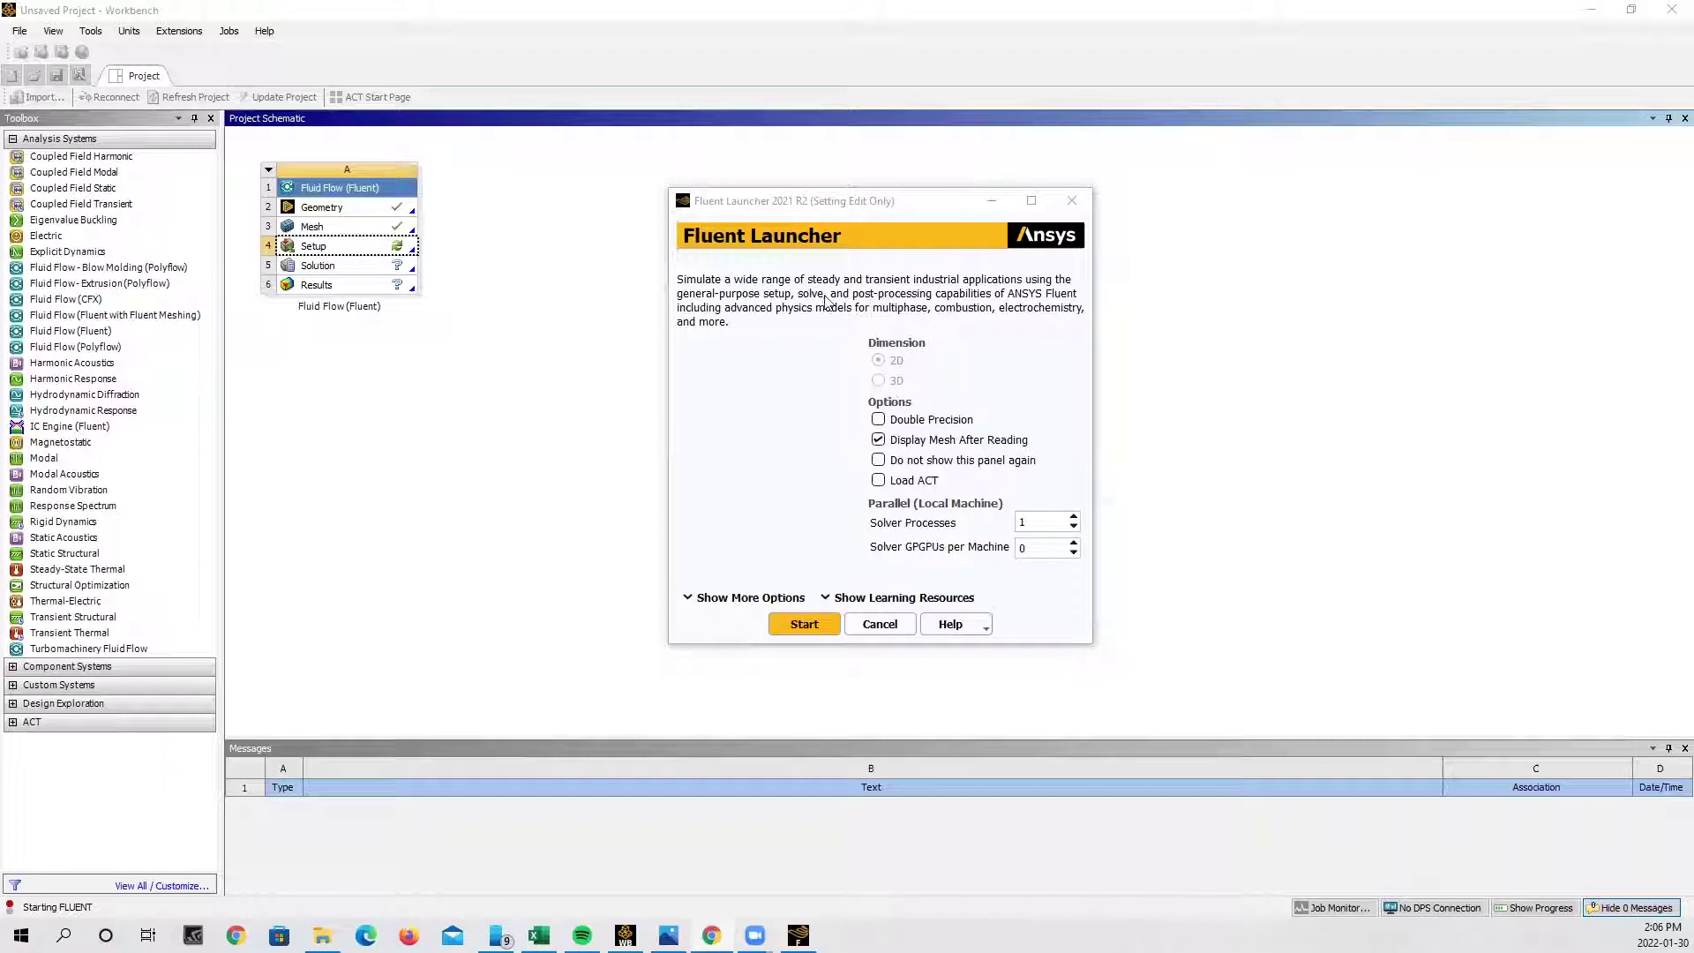
pyautogui.click(879, 421)
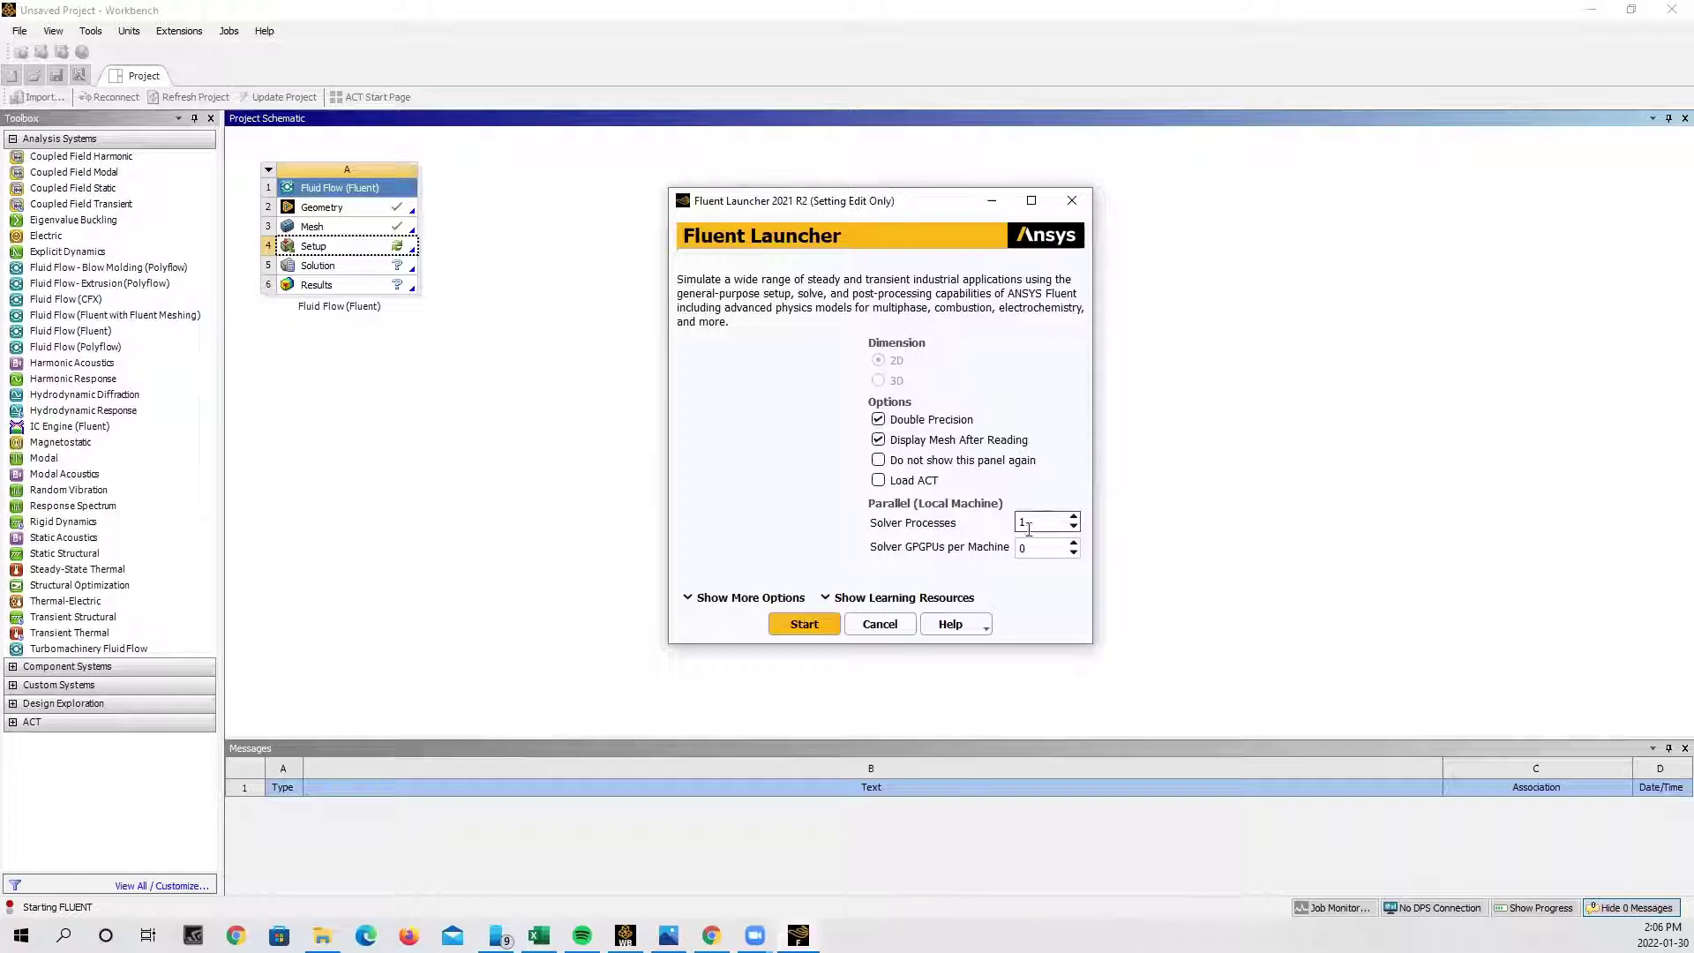
pyautogui.click(1073, 518)
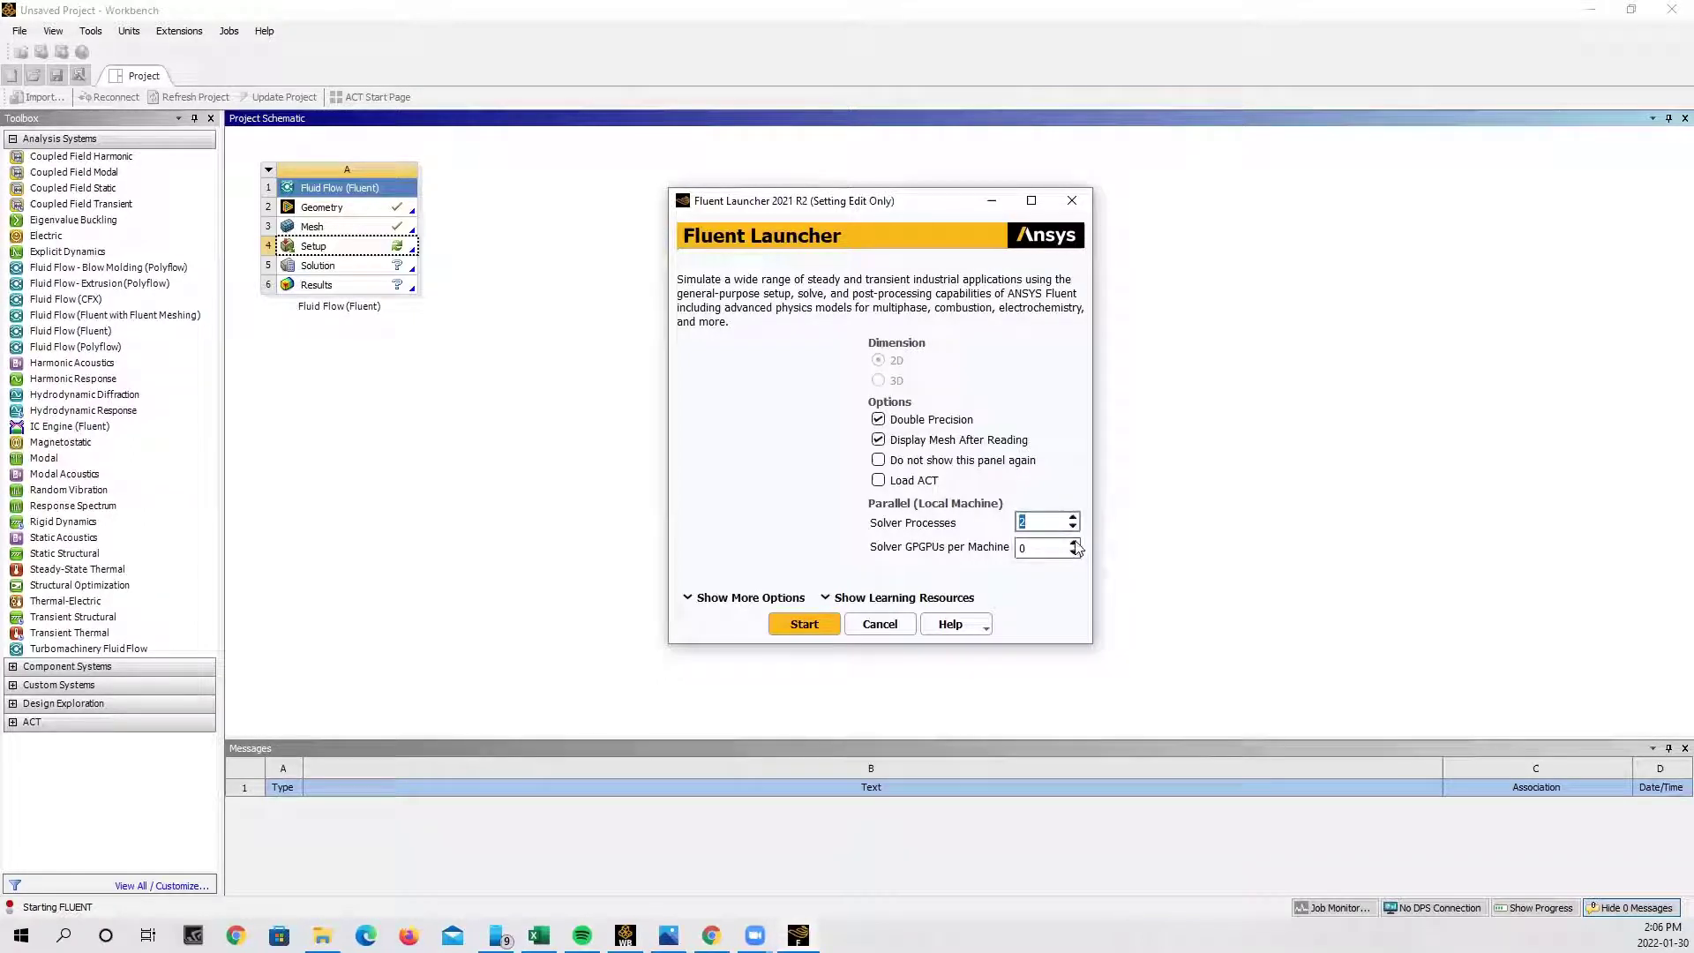
pyautogui.click(1073, 543)
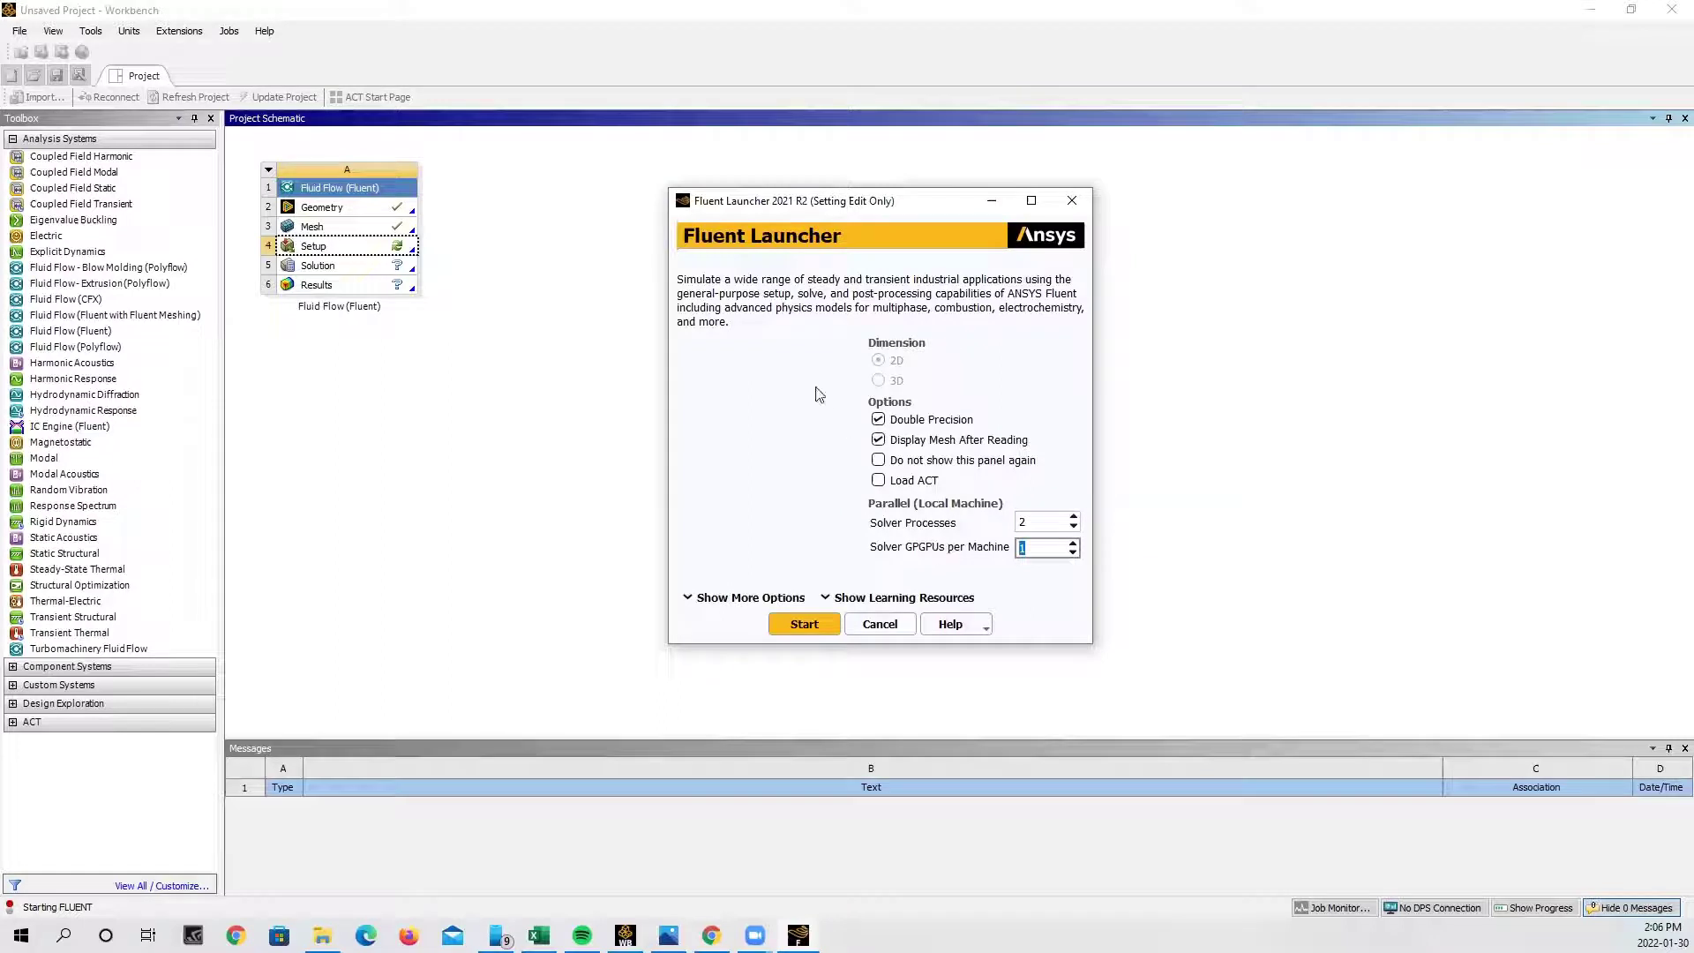
pyautogui.click(816, 628)
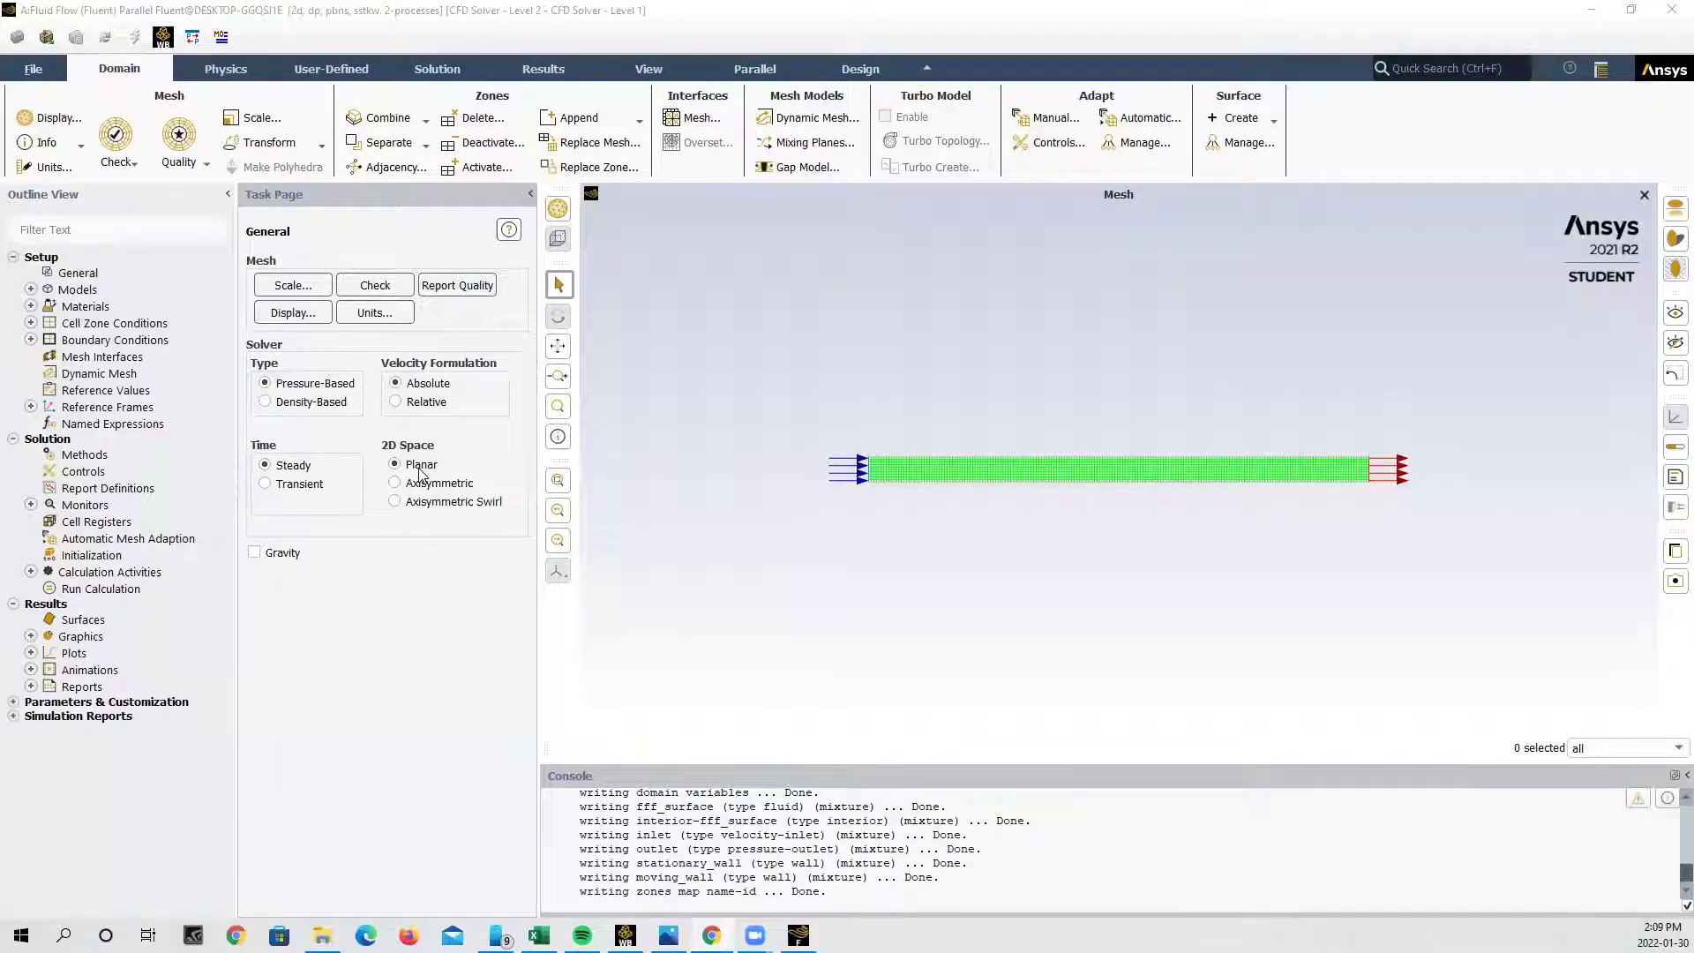
# Set the viscous model to Laminar.
pyautogui.click(30, 290)
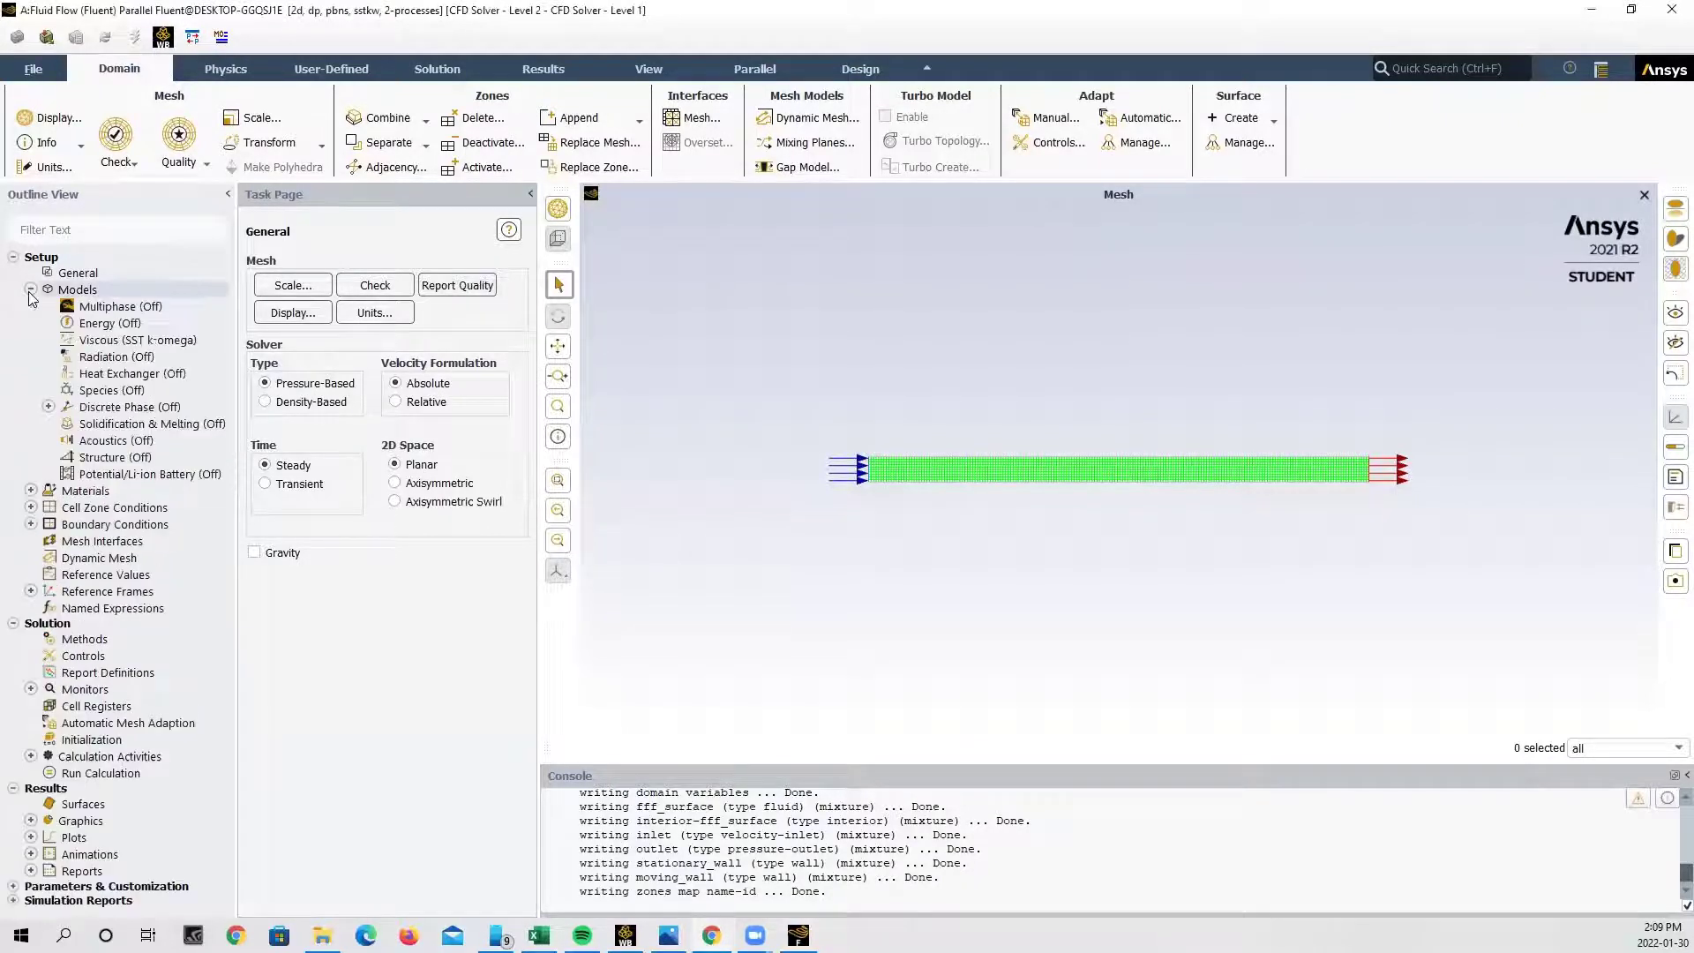
pyautogui.doubleClick(95, 341)
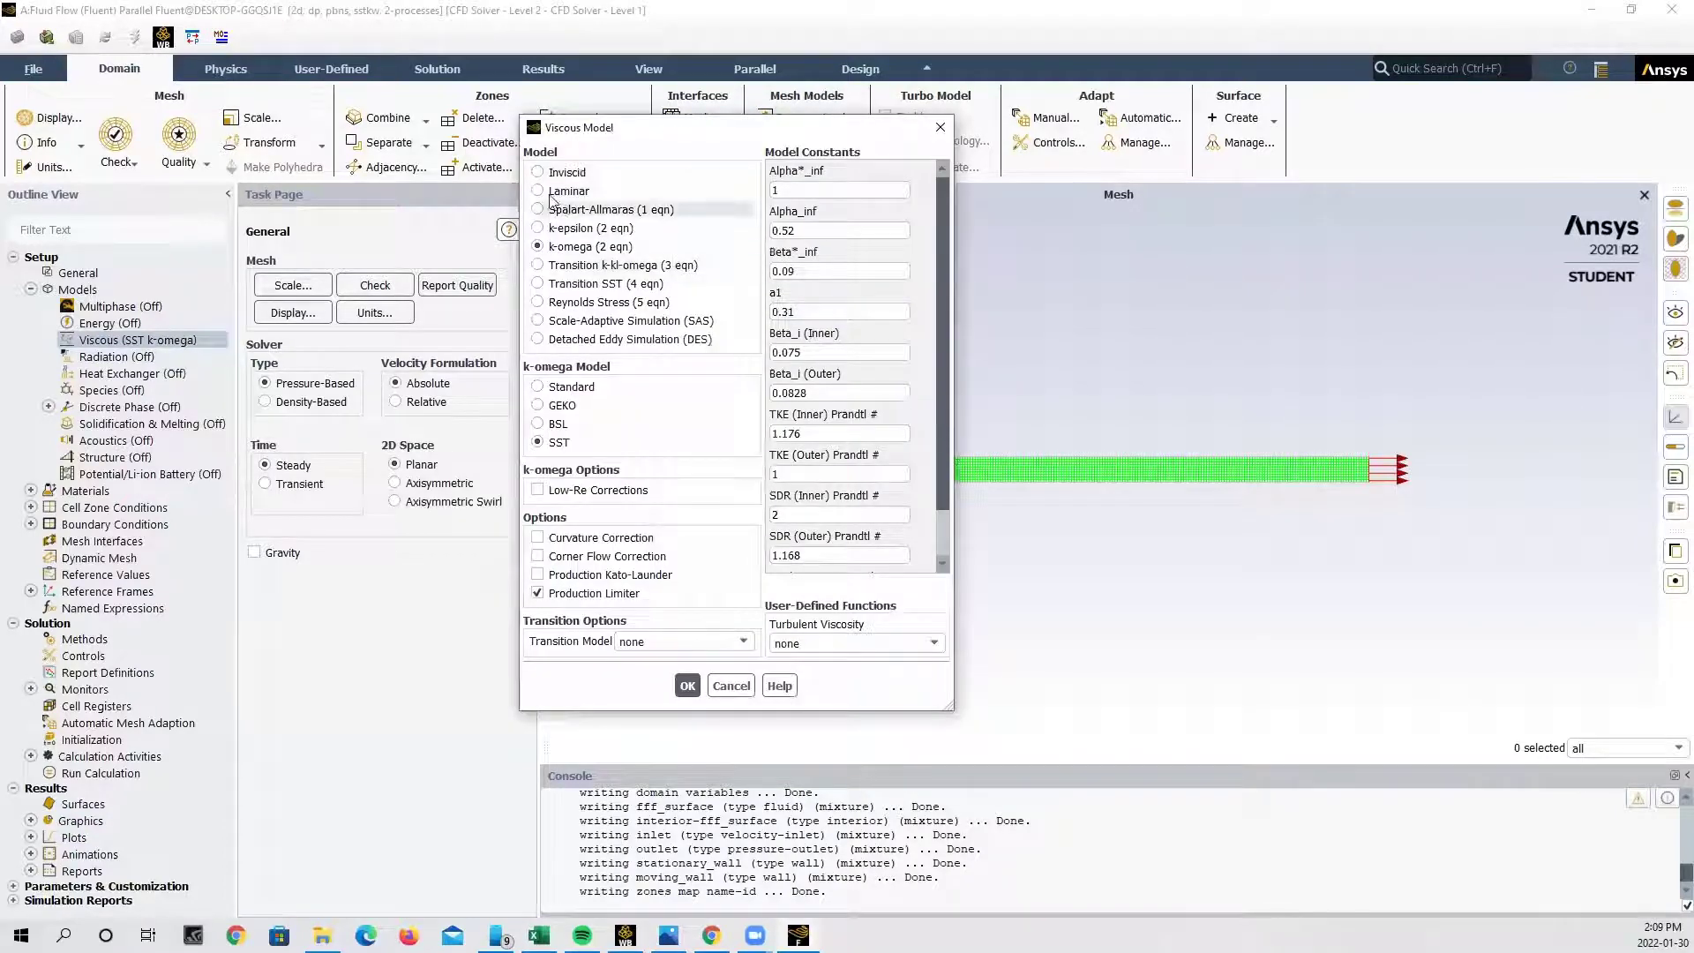
pyautogui.click(540, 194)
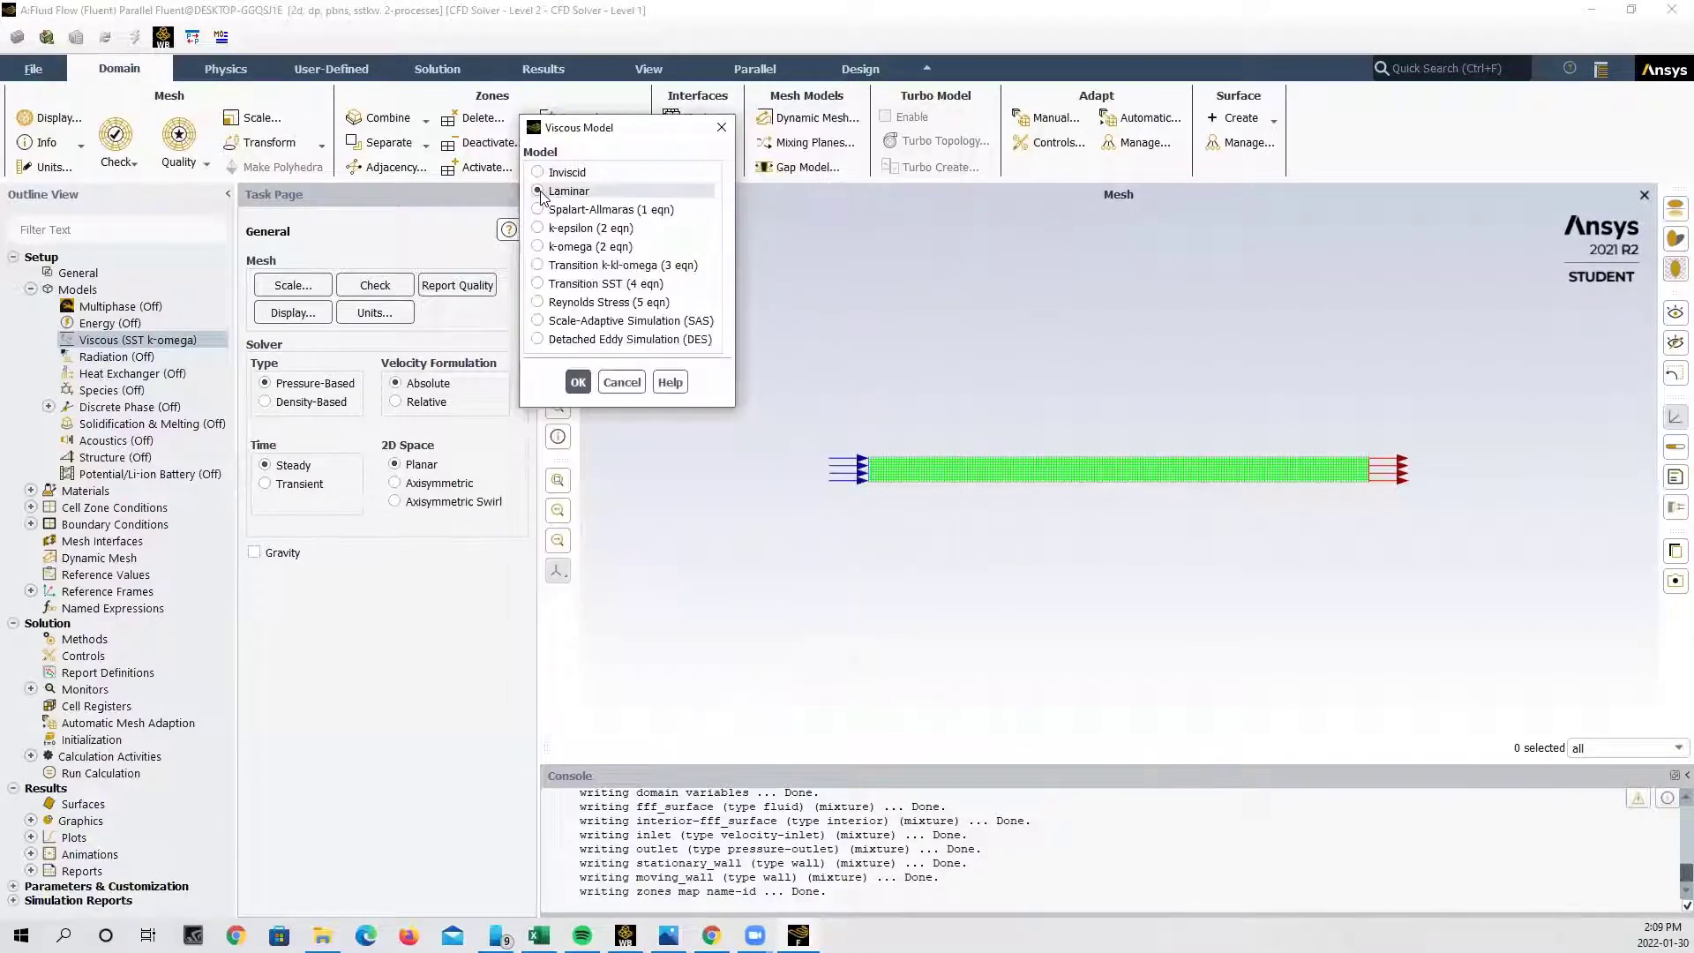
pyautogui.click(577, 382)
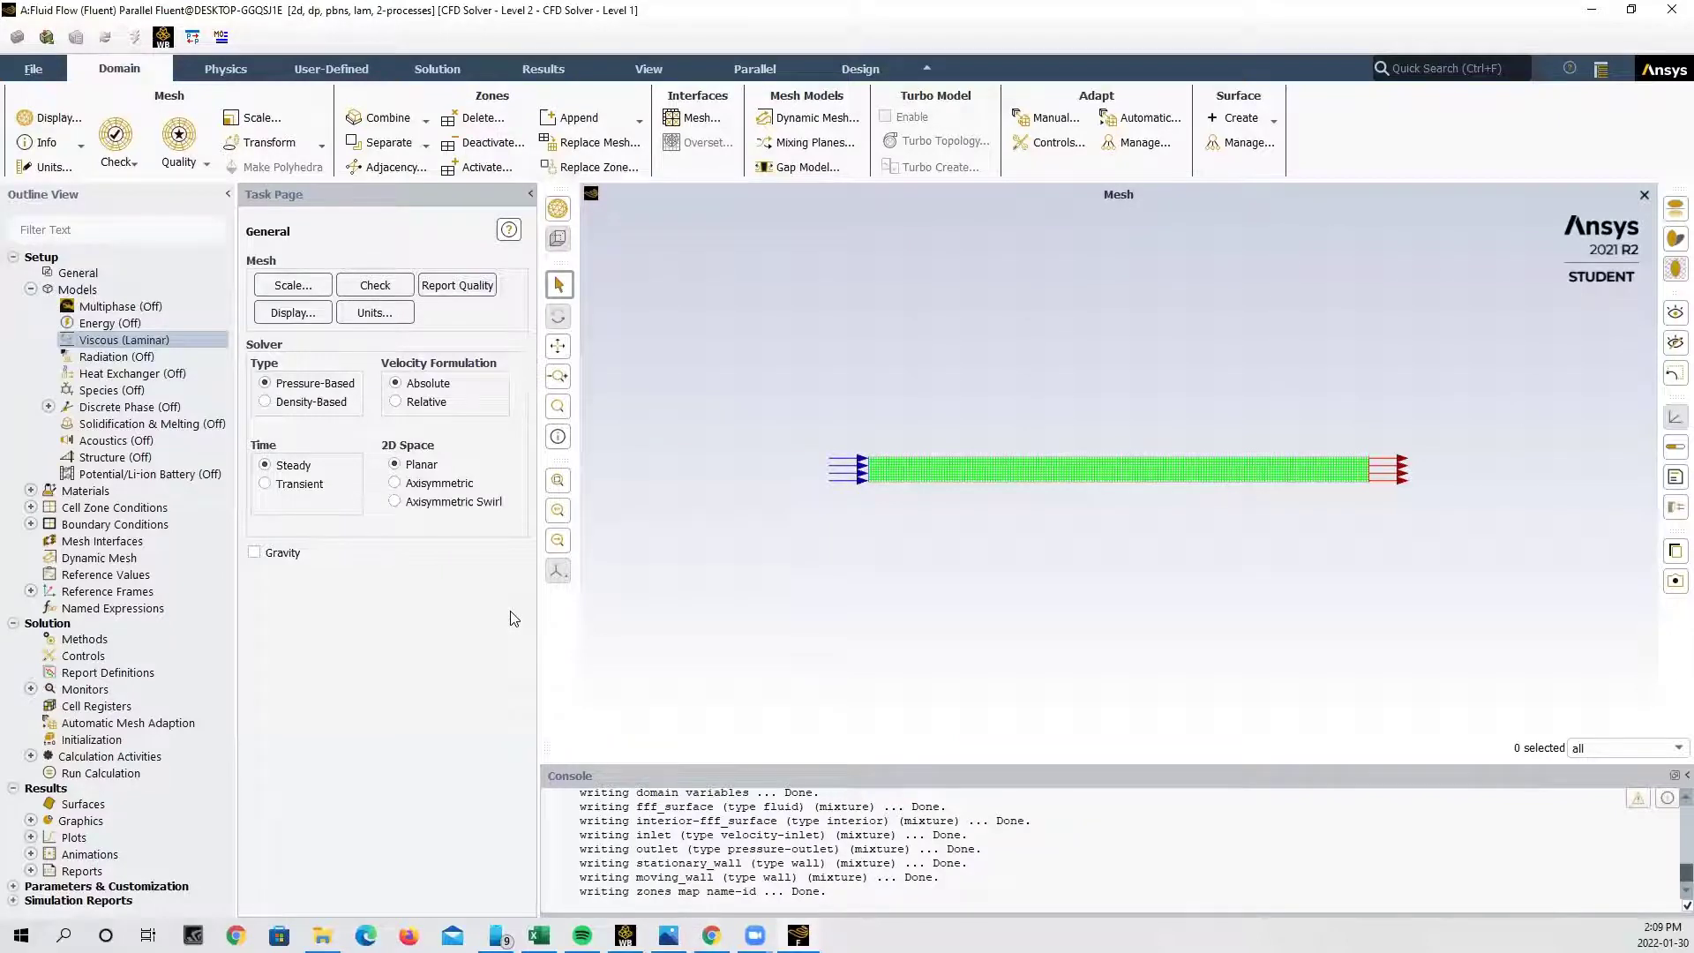
# Copy water-liquid (h2o<l>) from the Fluent database into the case's fluid materials.
pyautogui.click(31, 491)
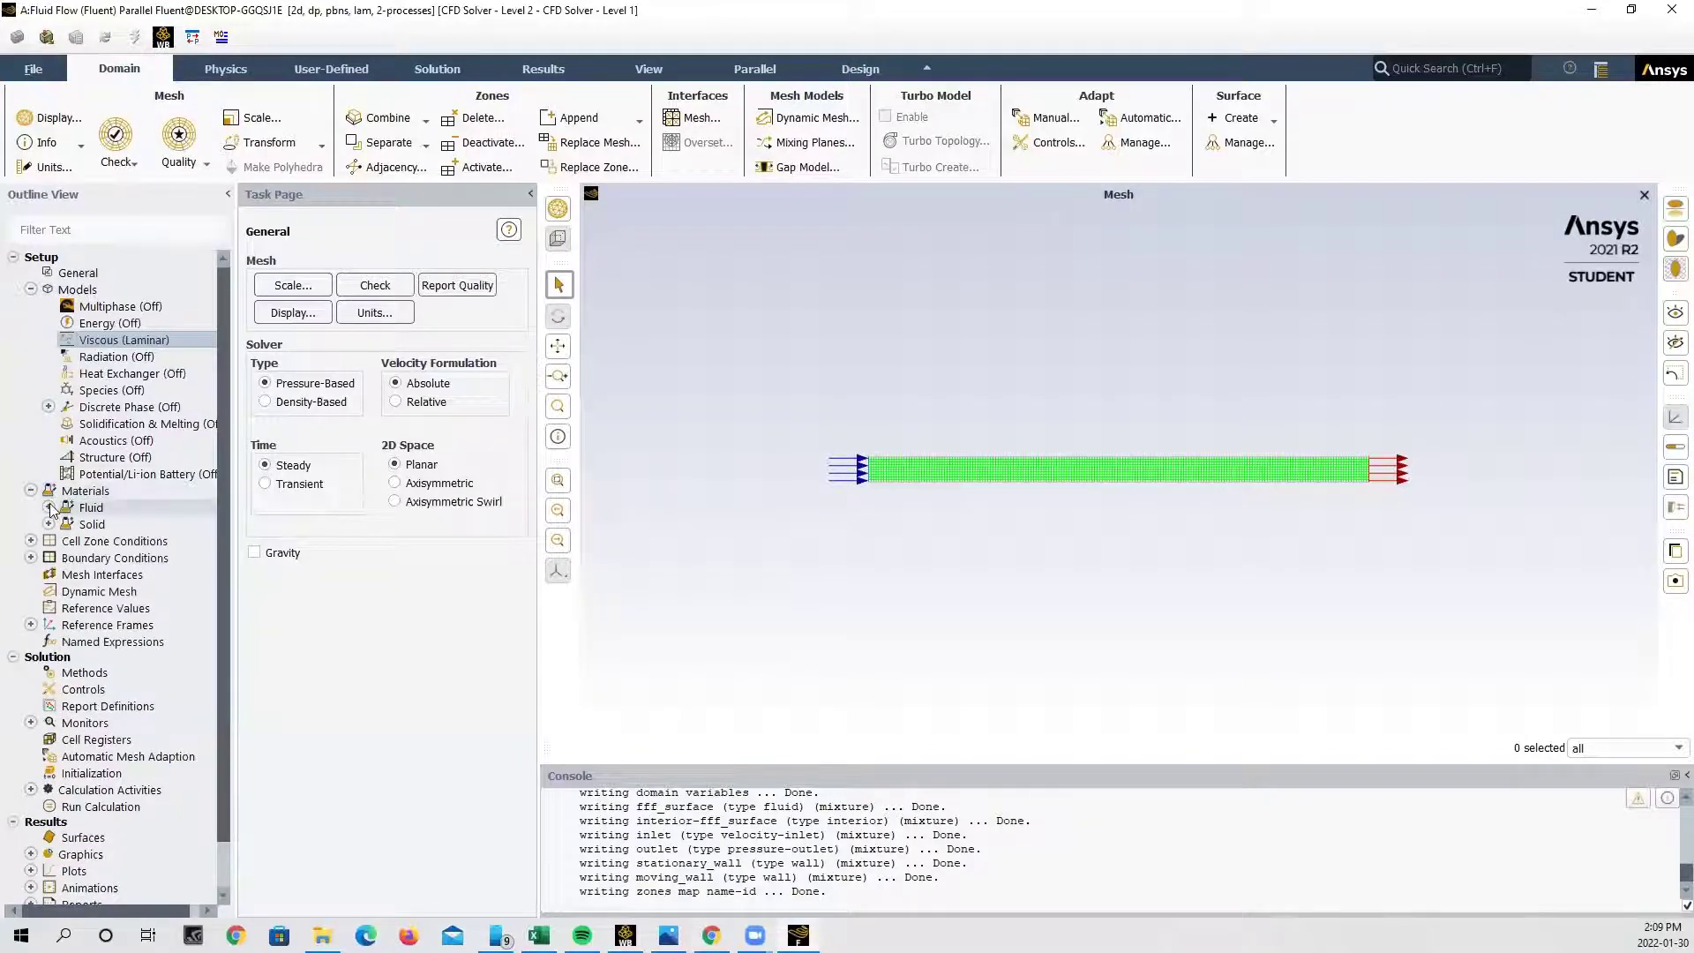
pyautogui.click(48, 508)
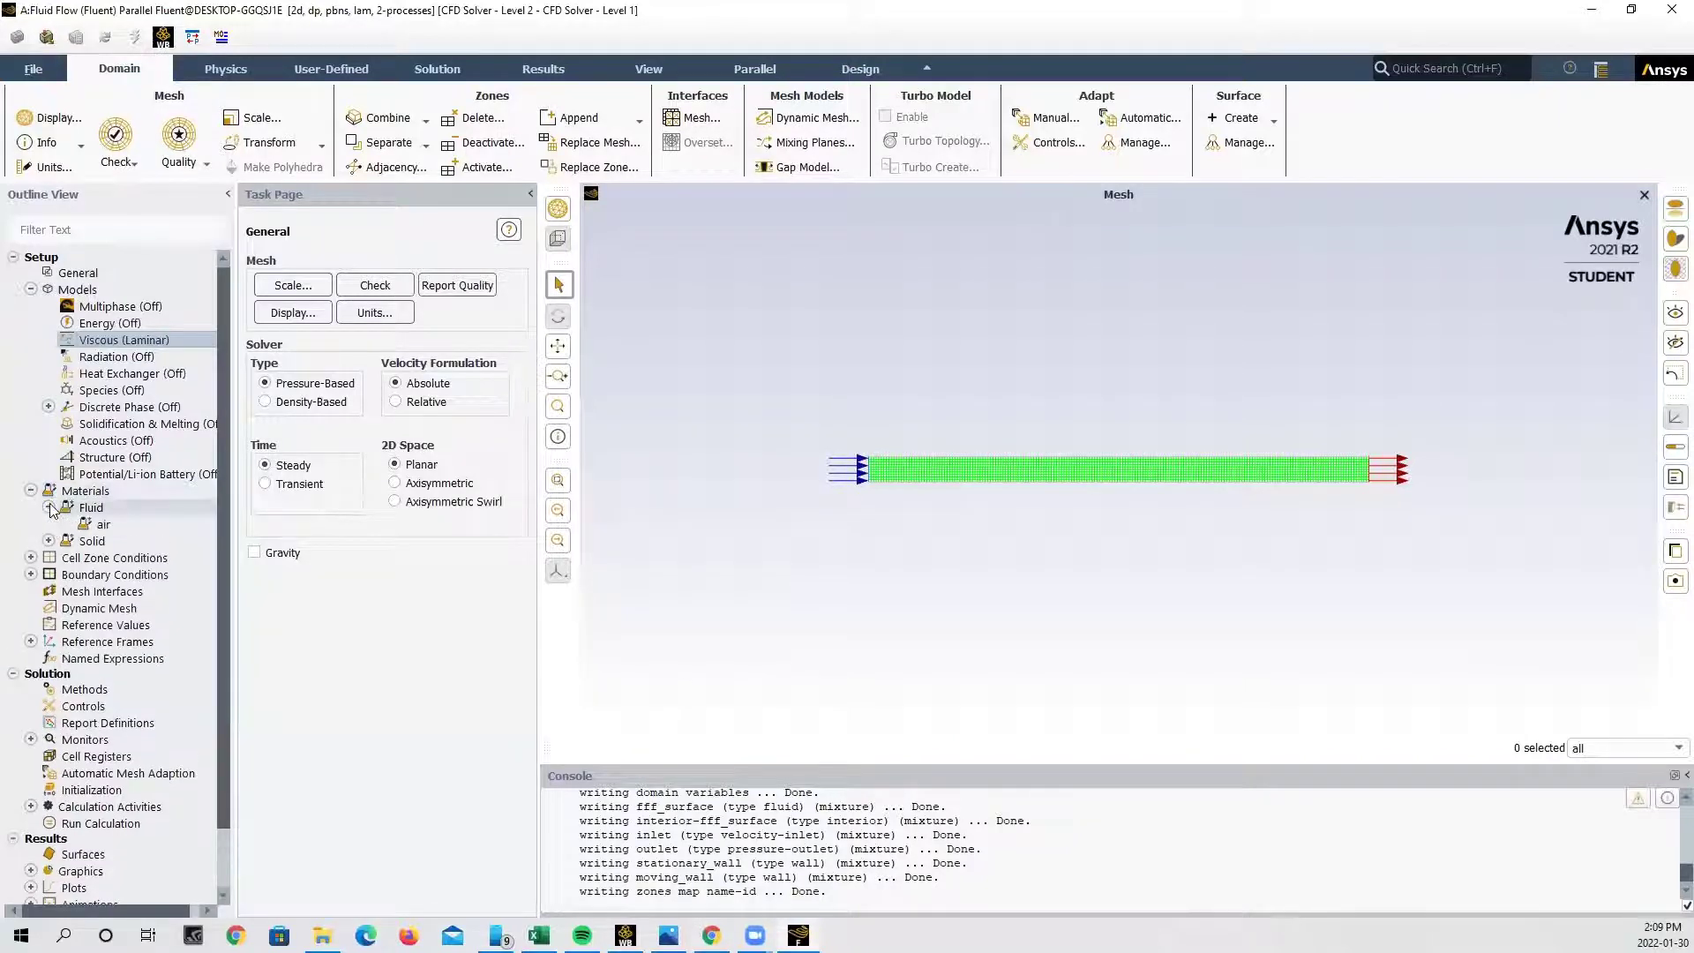
pyautogui.doubleClick(129, 527)
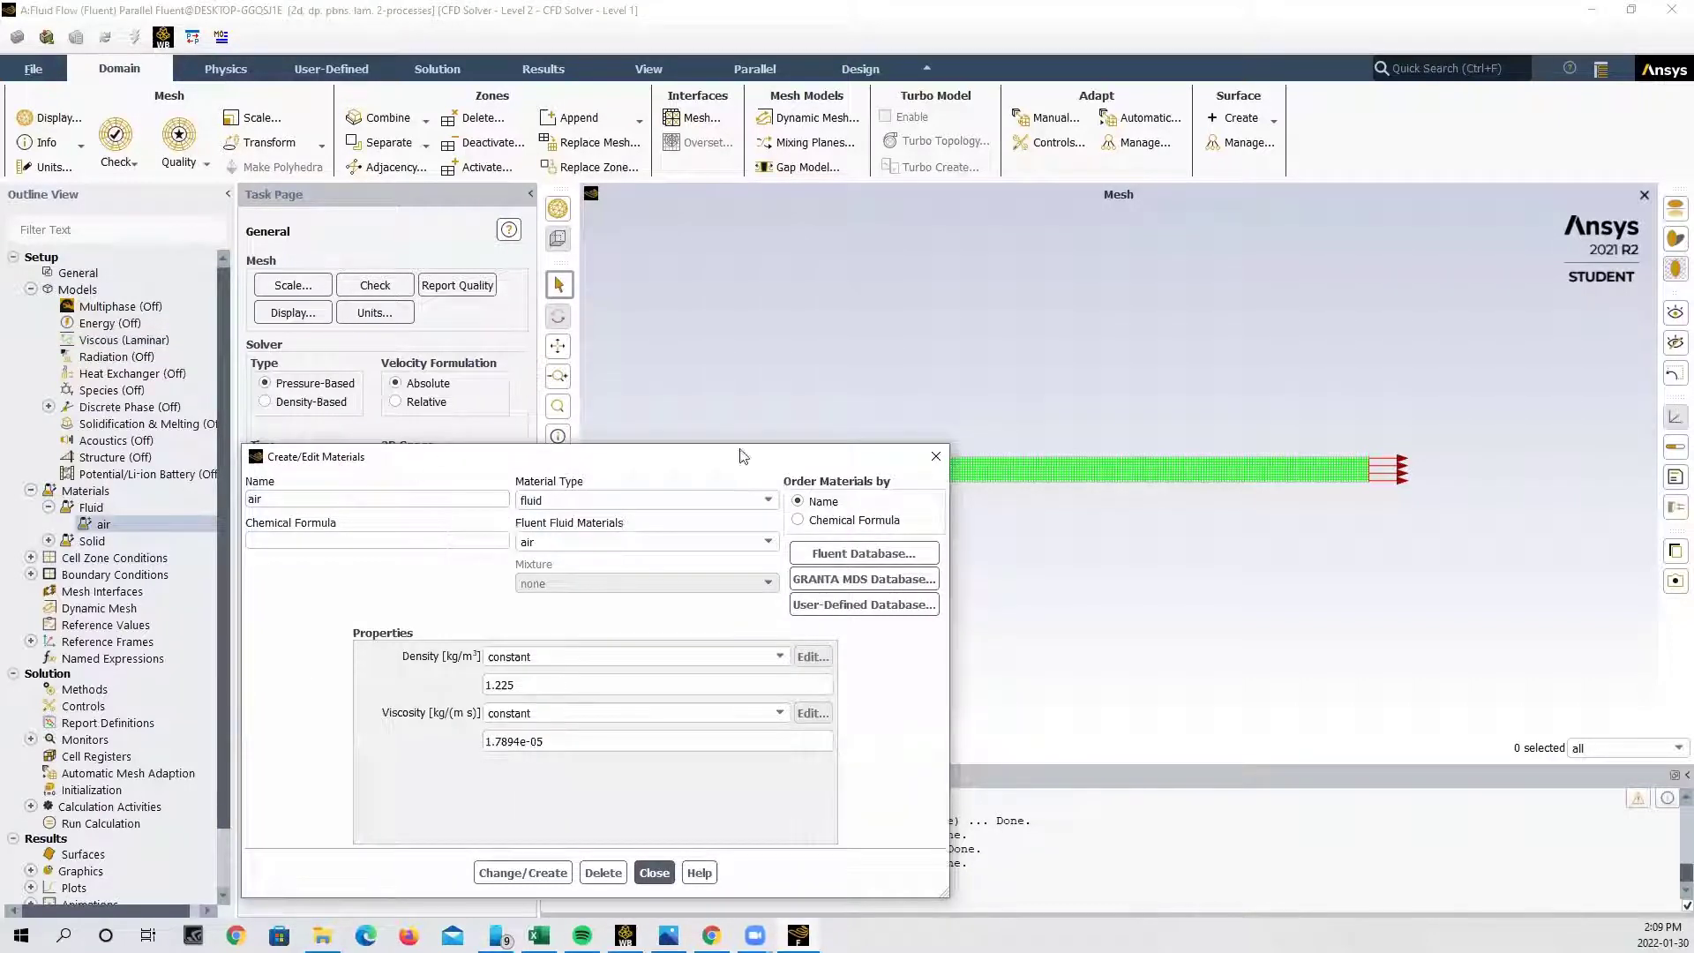
pyautogui.click(898, 555)
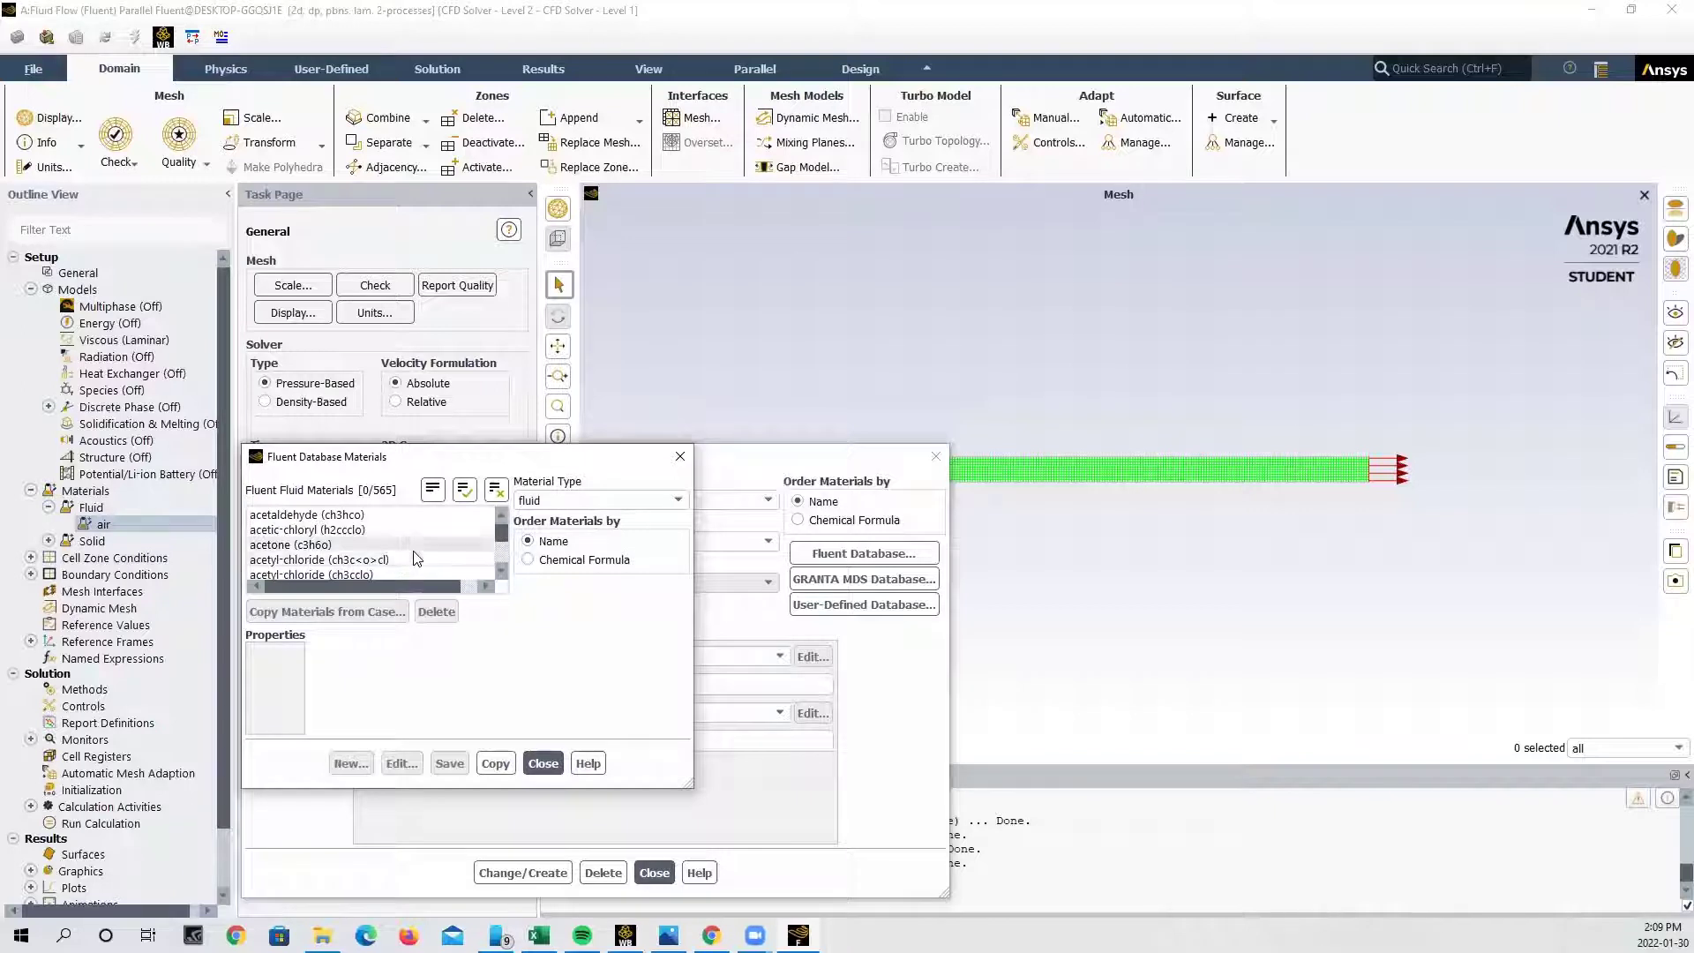
pyautogui.scroll(-20, 415, 557)
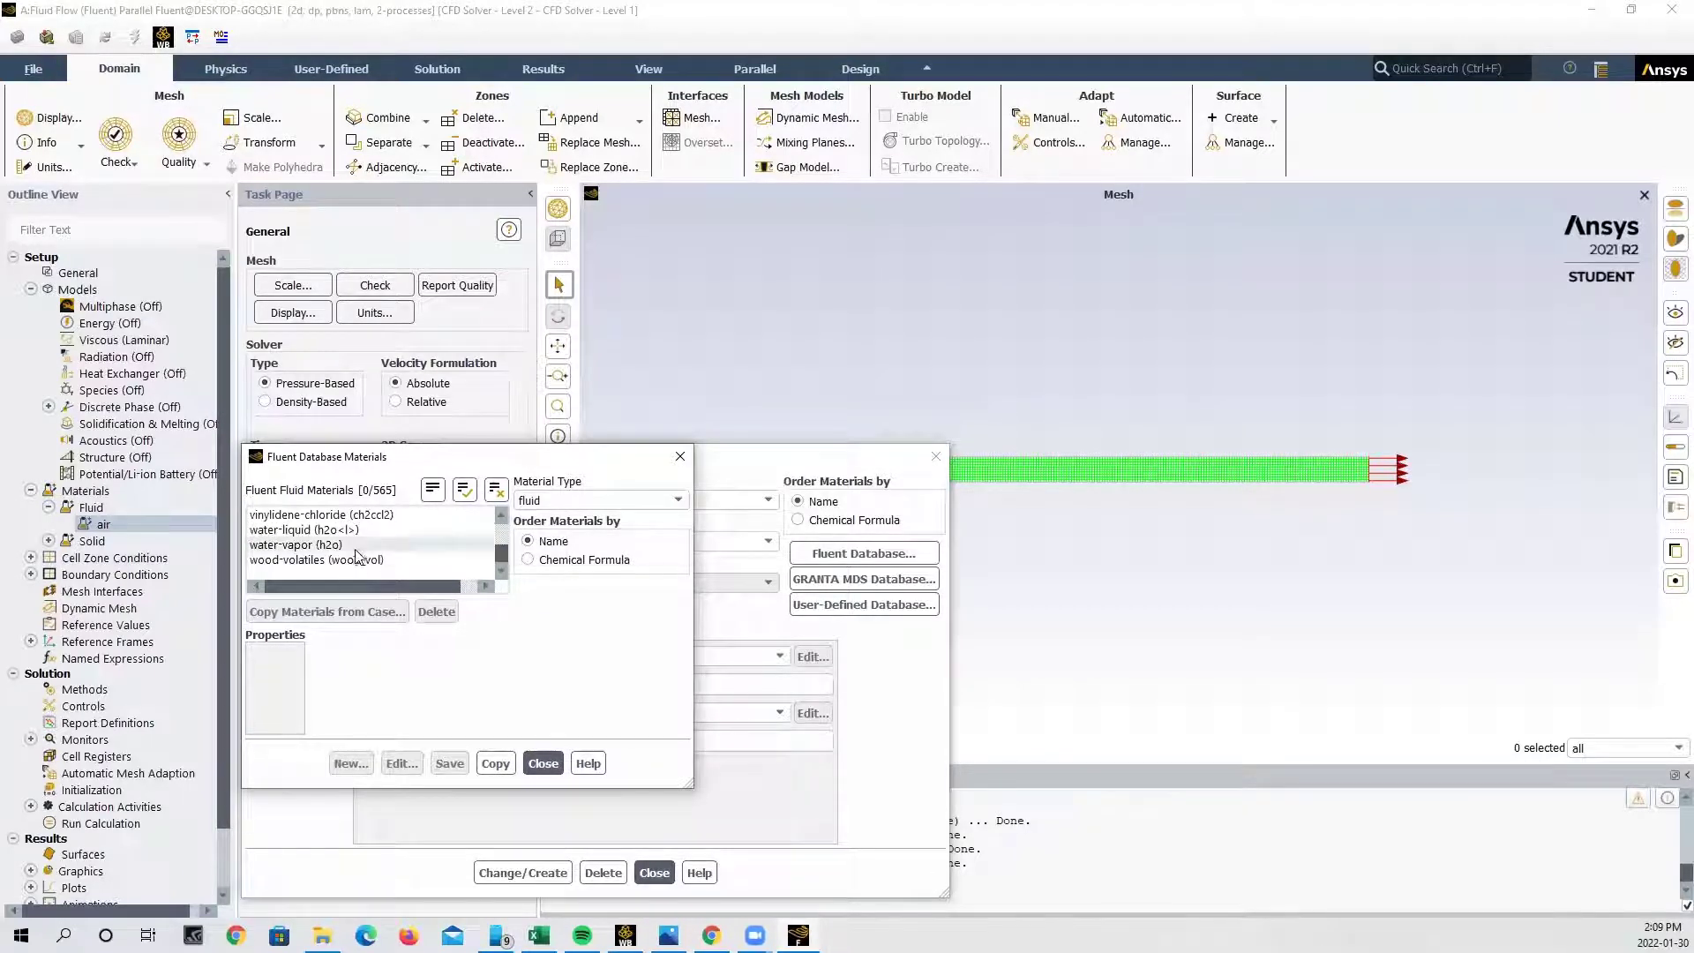
pyautogui.click(327, 532)
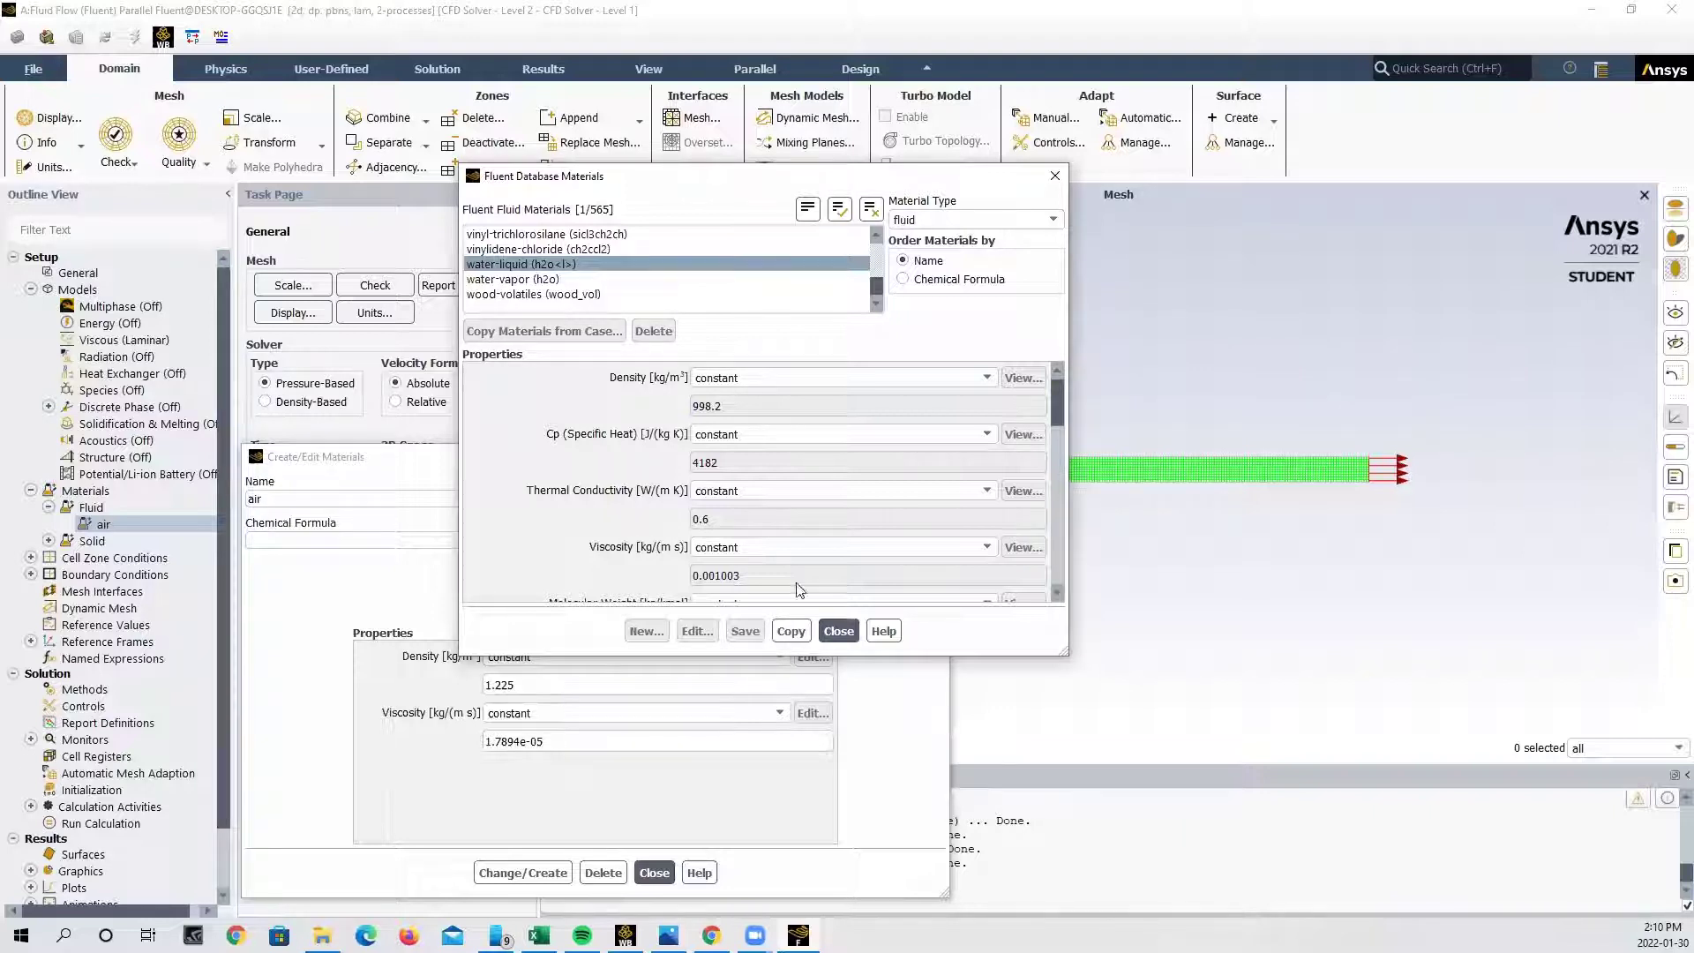
pyautogui.click(791, 631)
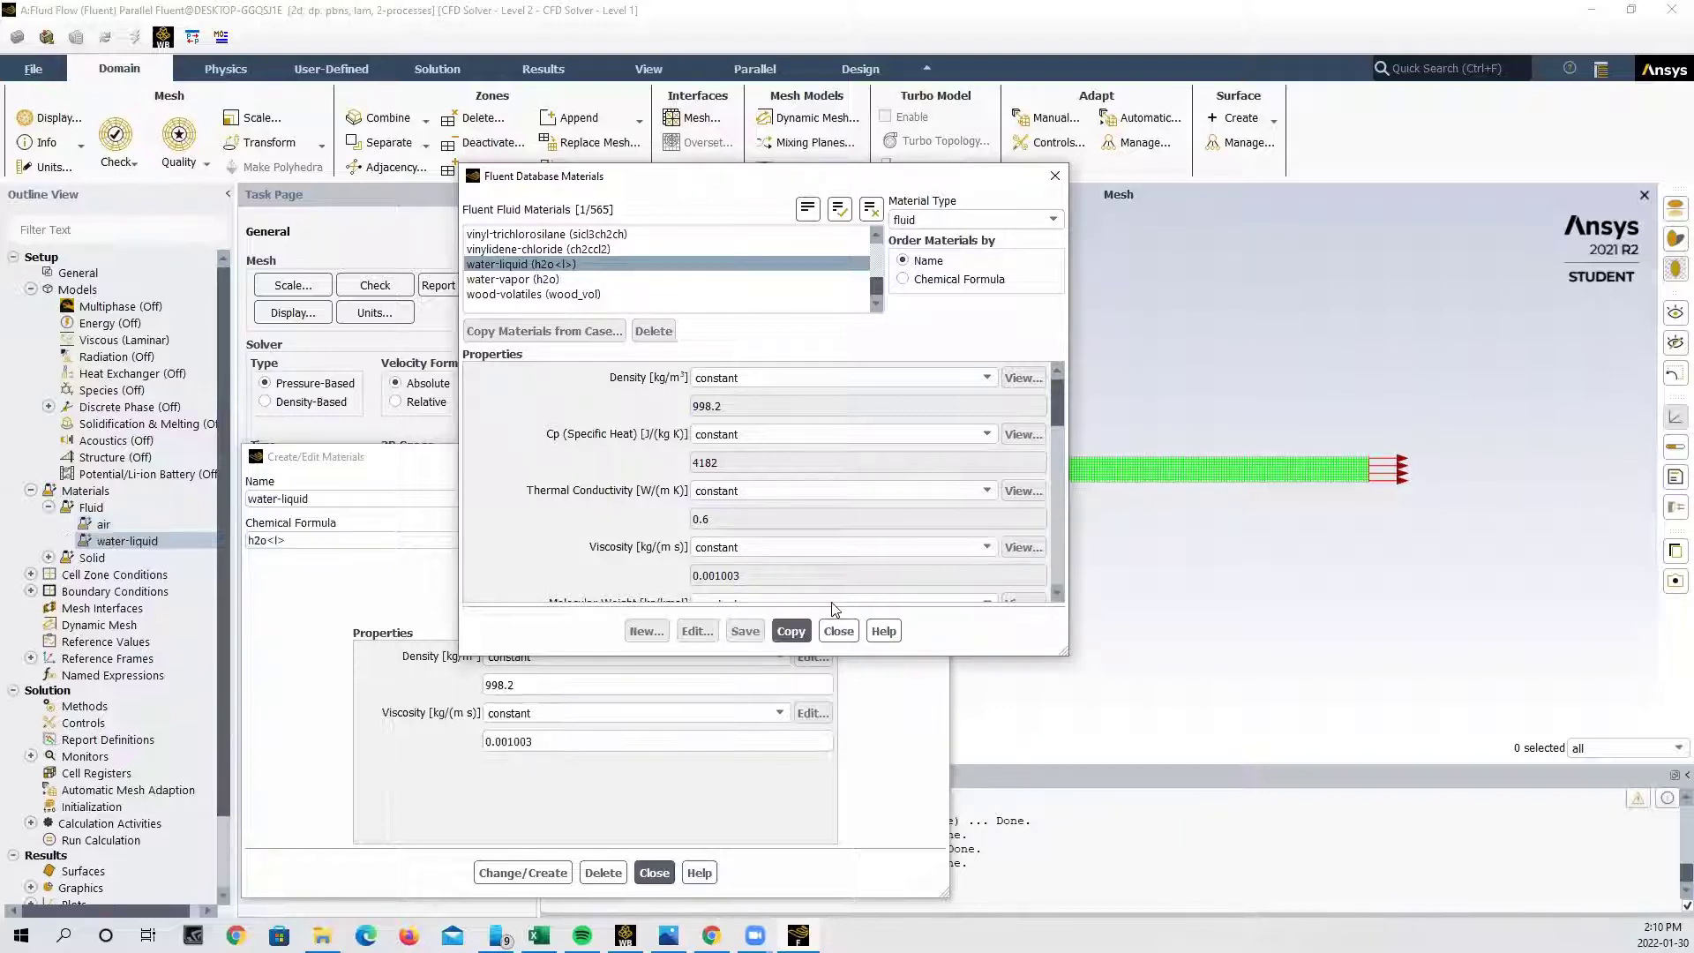
pyautogui.click(838, 630)
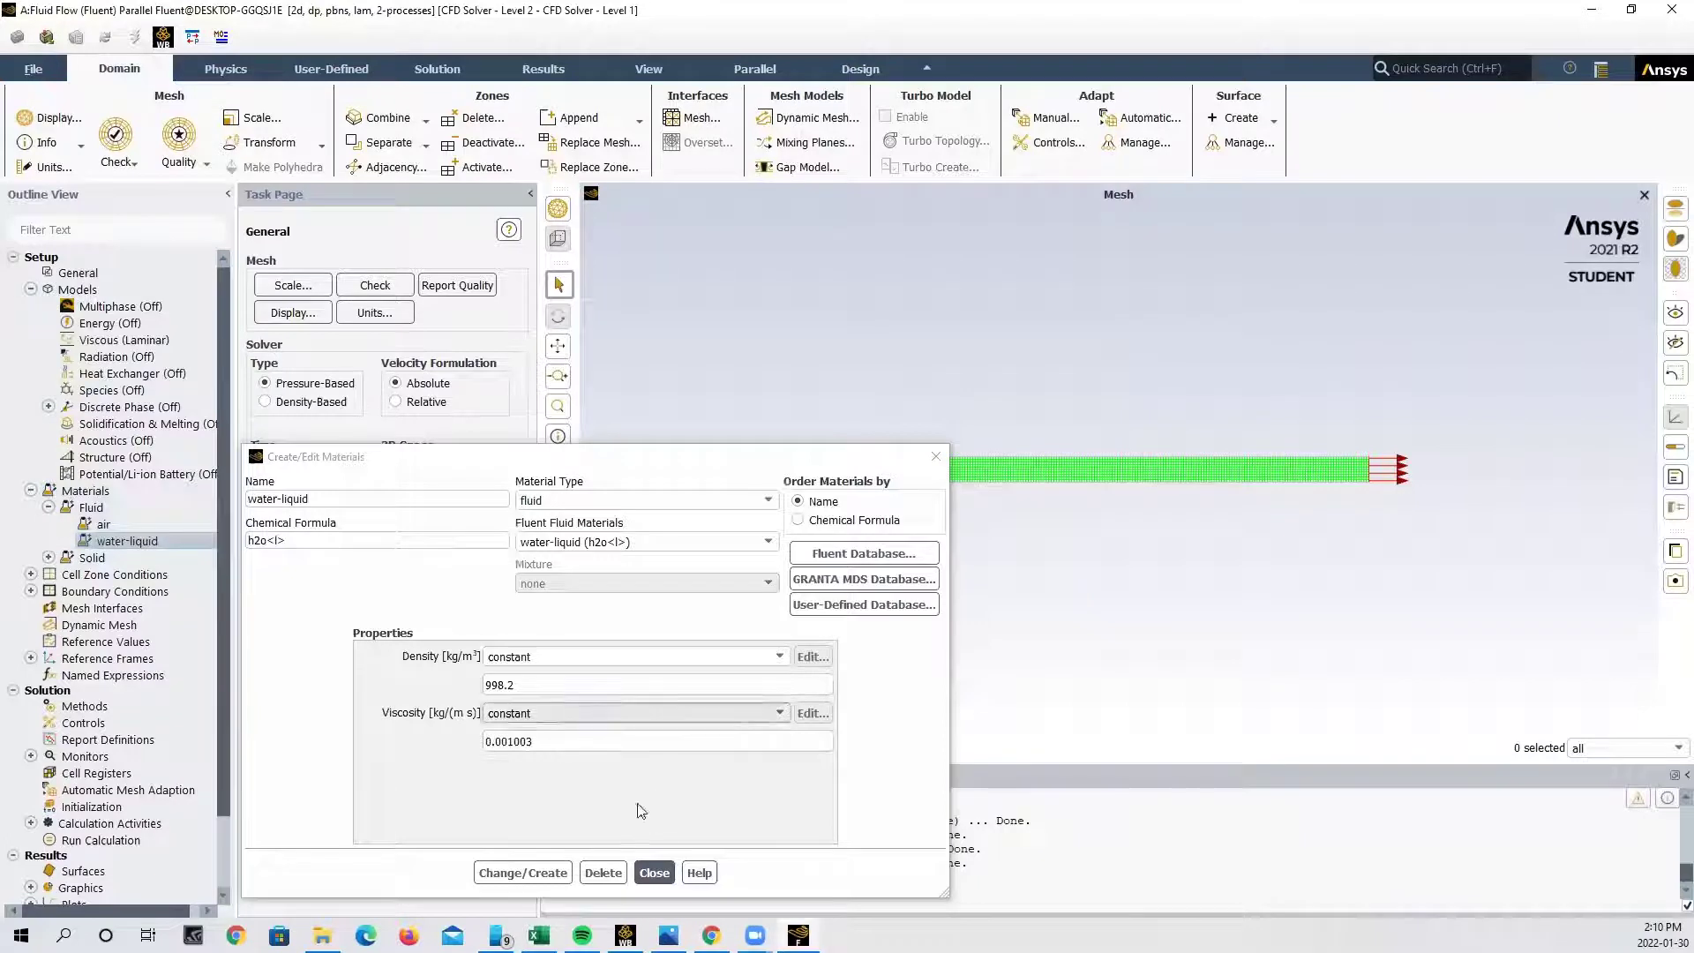
pyautogui.click(653, 874)
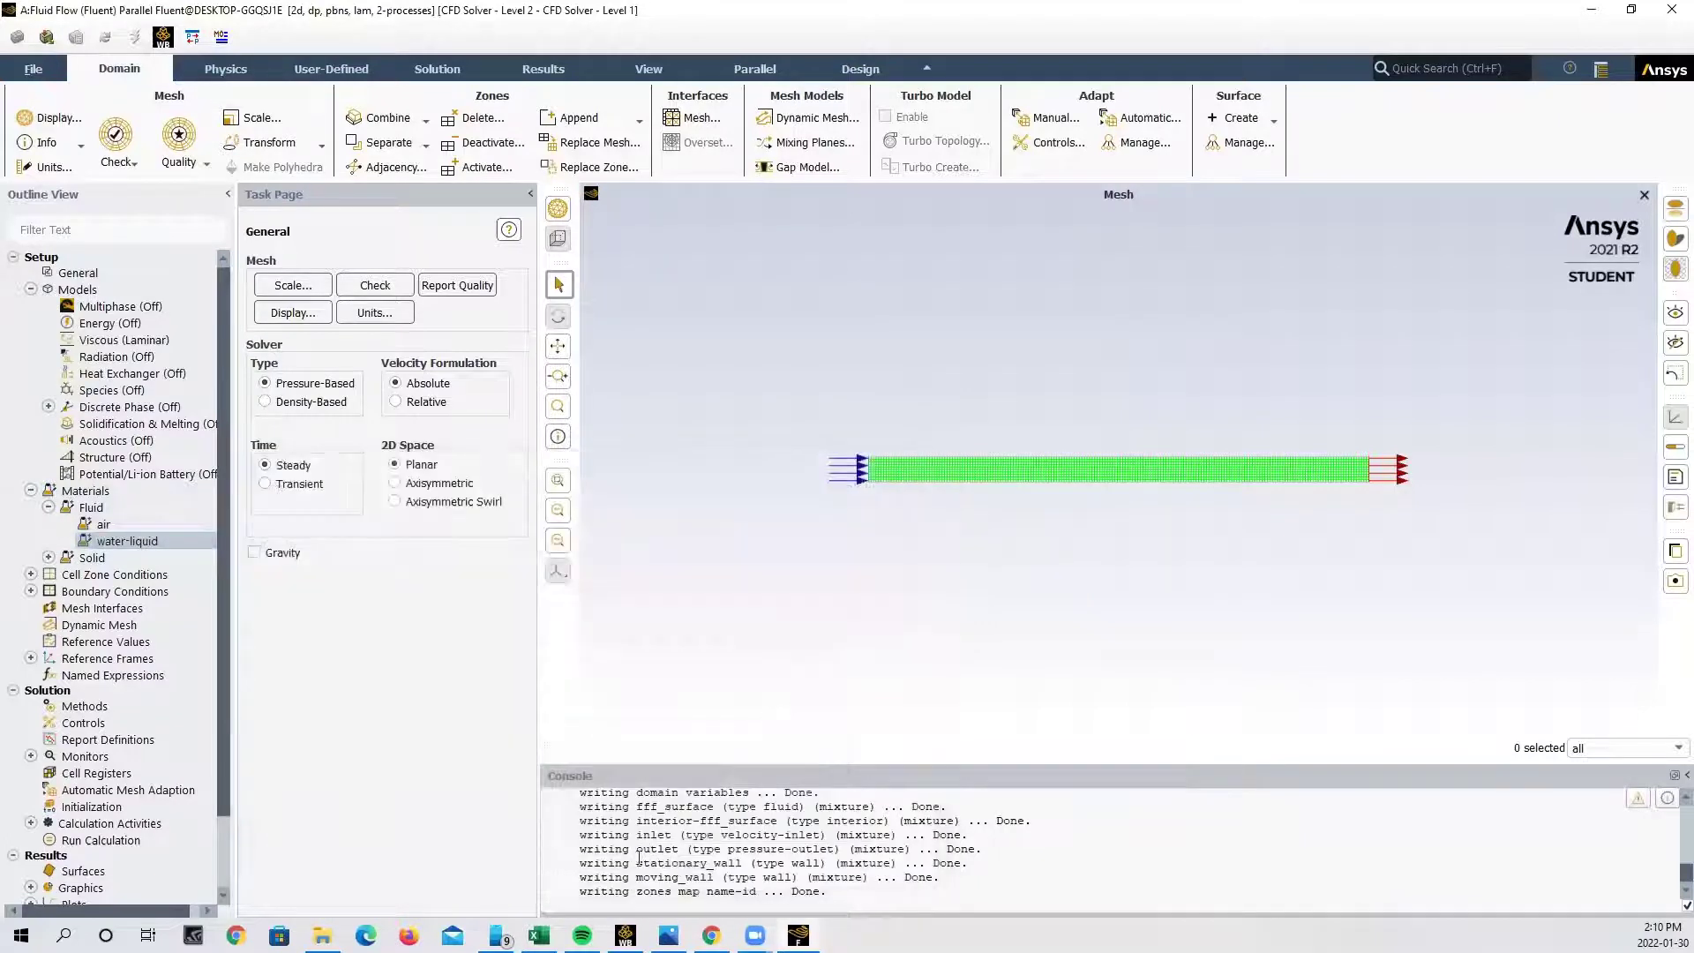
# Assign water-liquid as the material of the fff_surface fluid cell zone.
pyautogui.click(30, 574)
pyautogui.click(48, 592)
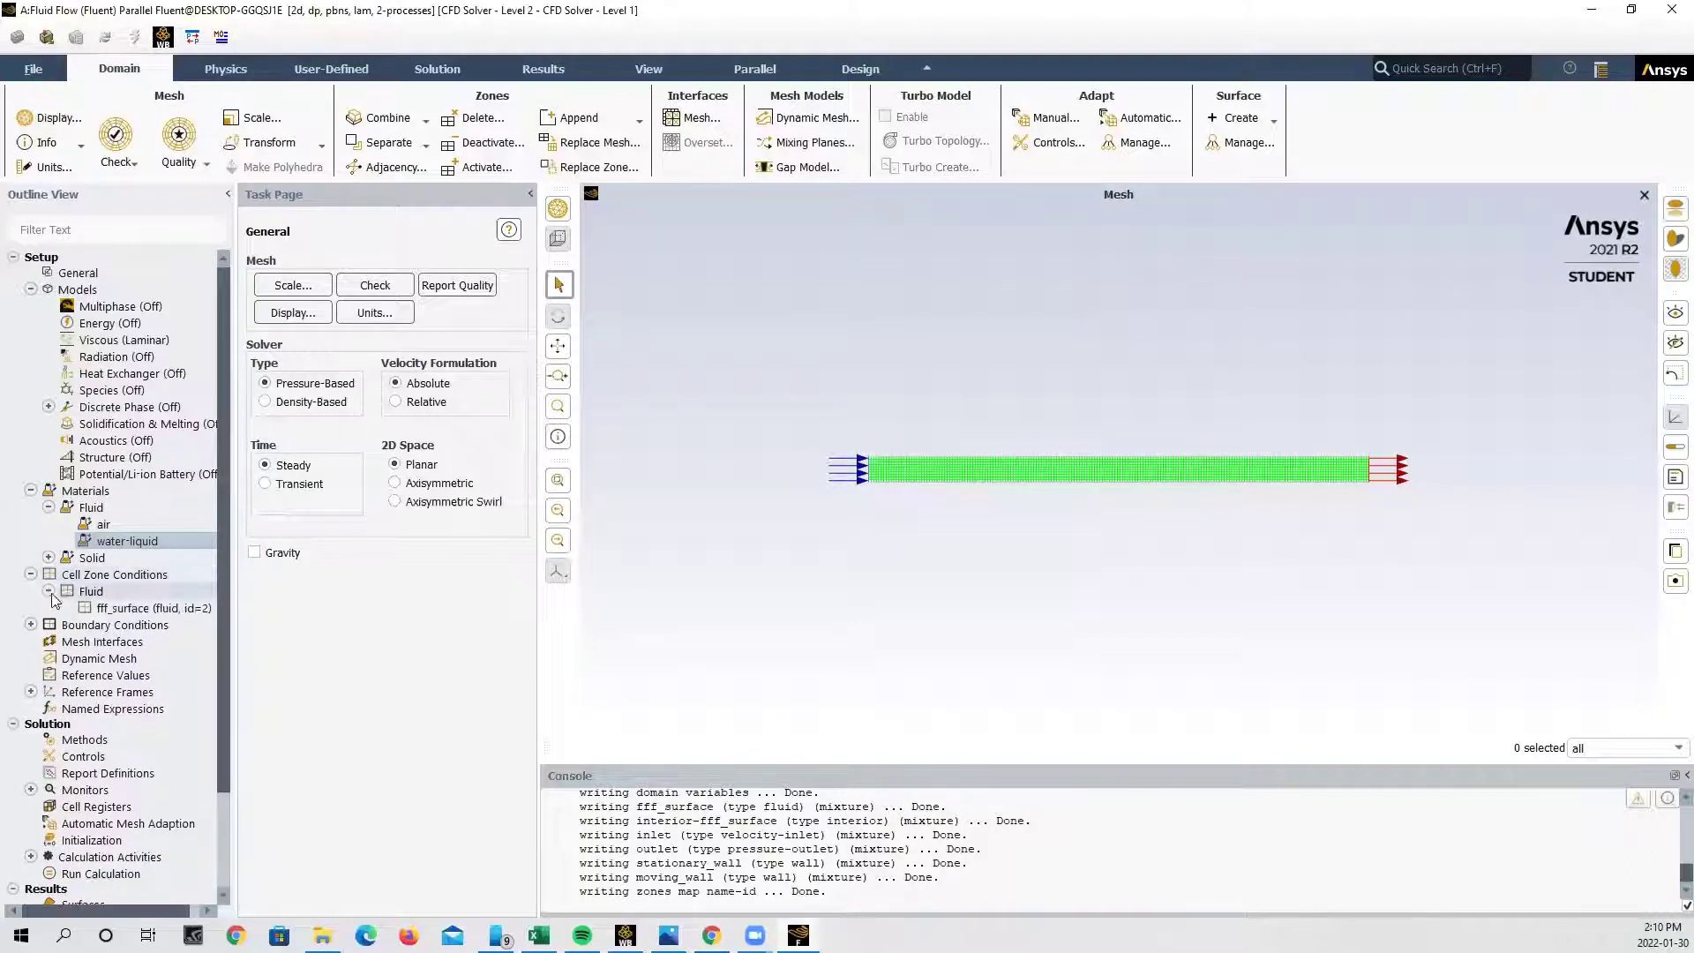
pyautogui.doubleClick(132, 611)
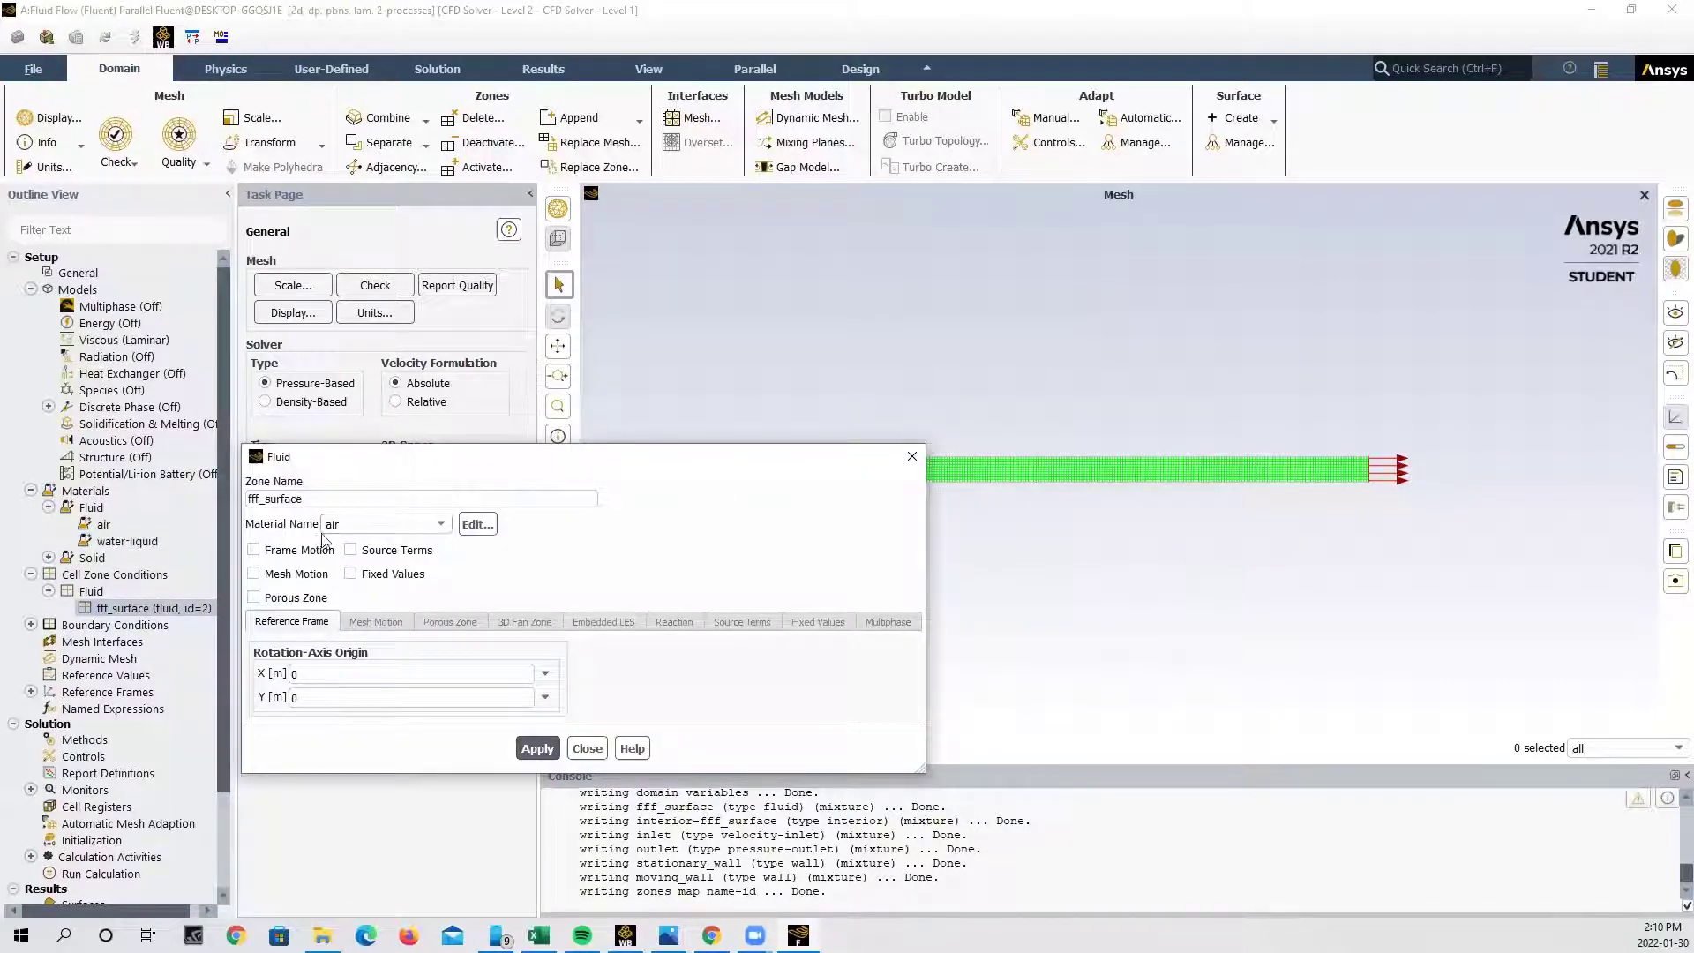
pyautogui.click(441, 531)
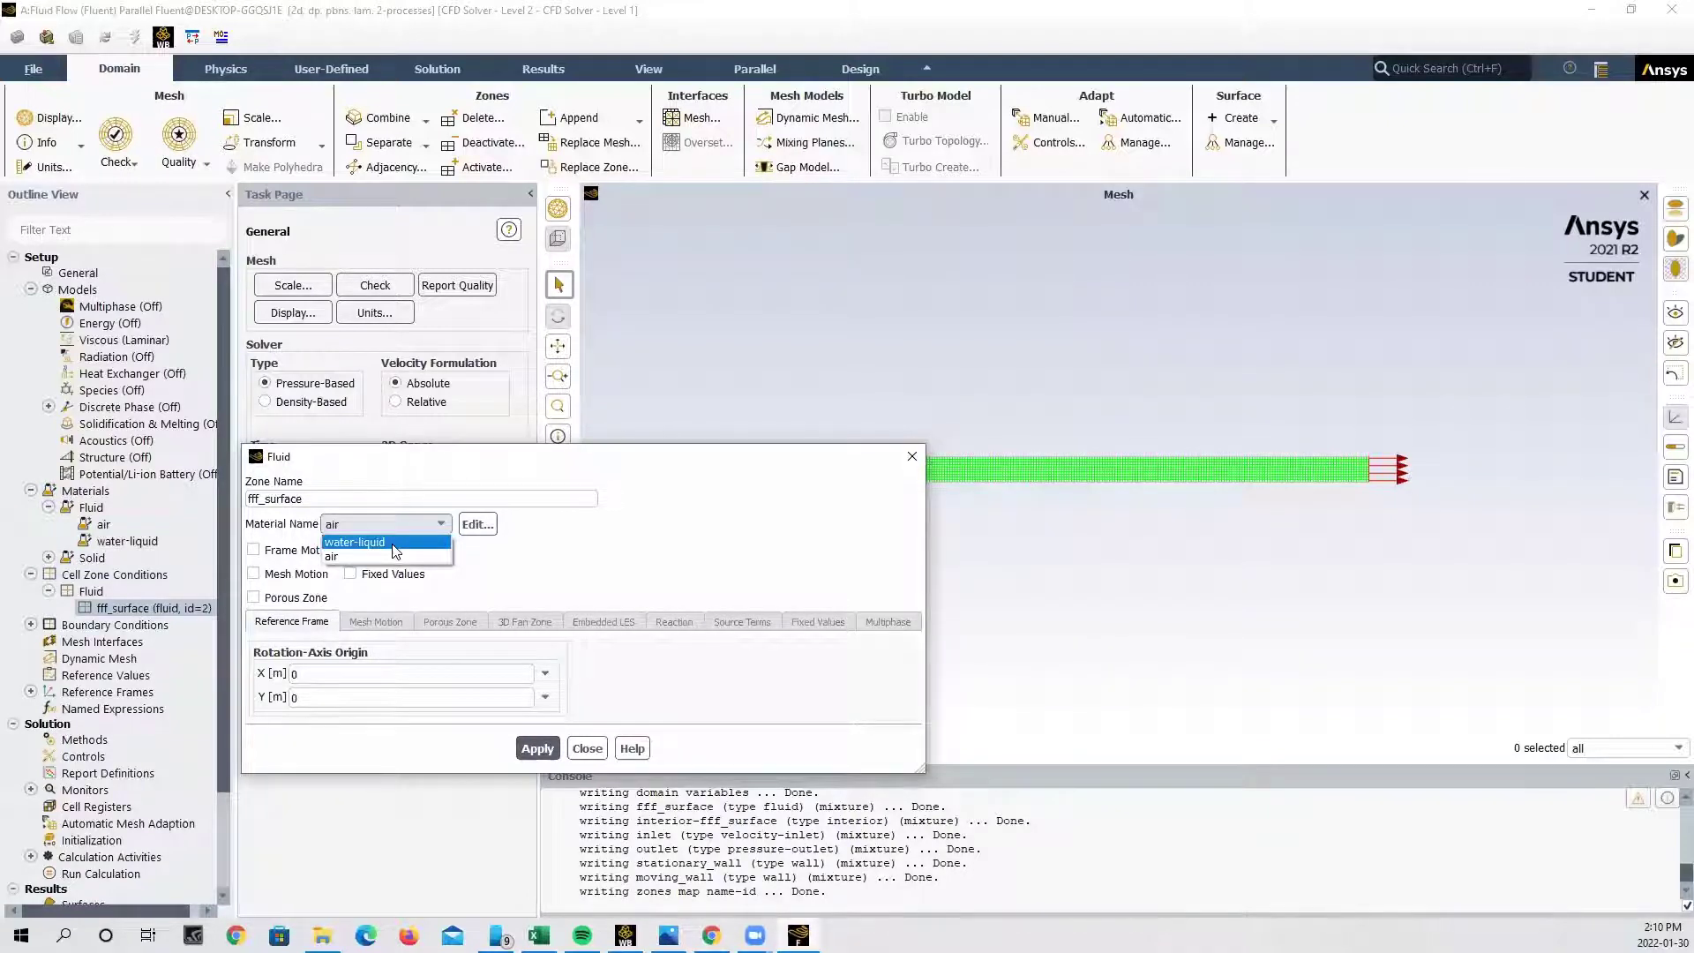
pyautogui.click(394, 545)
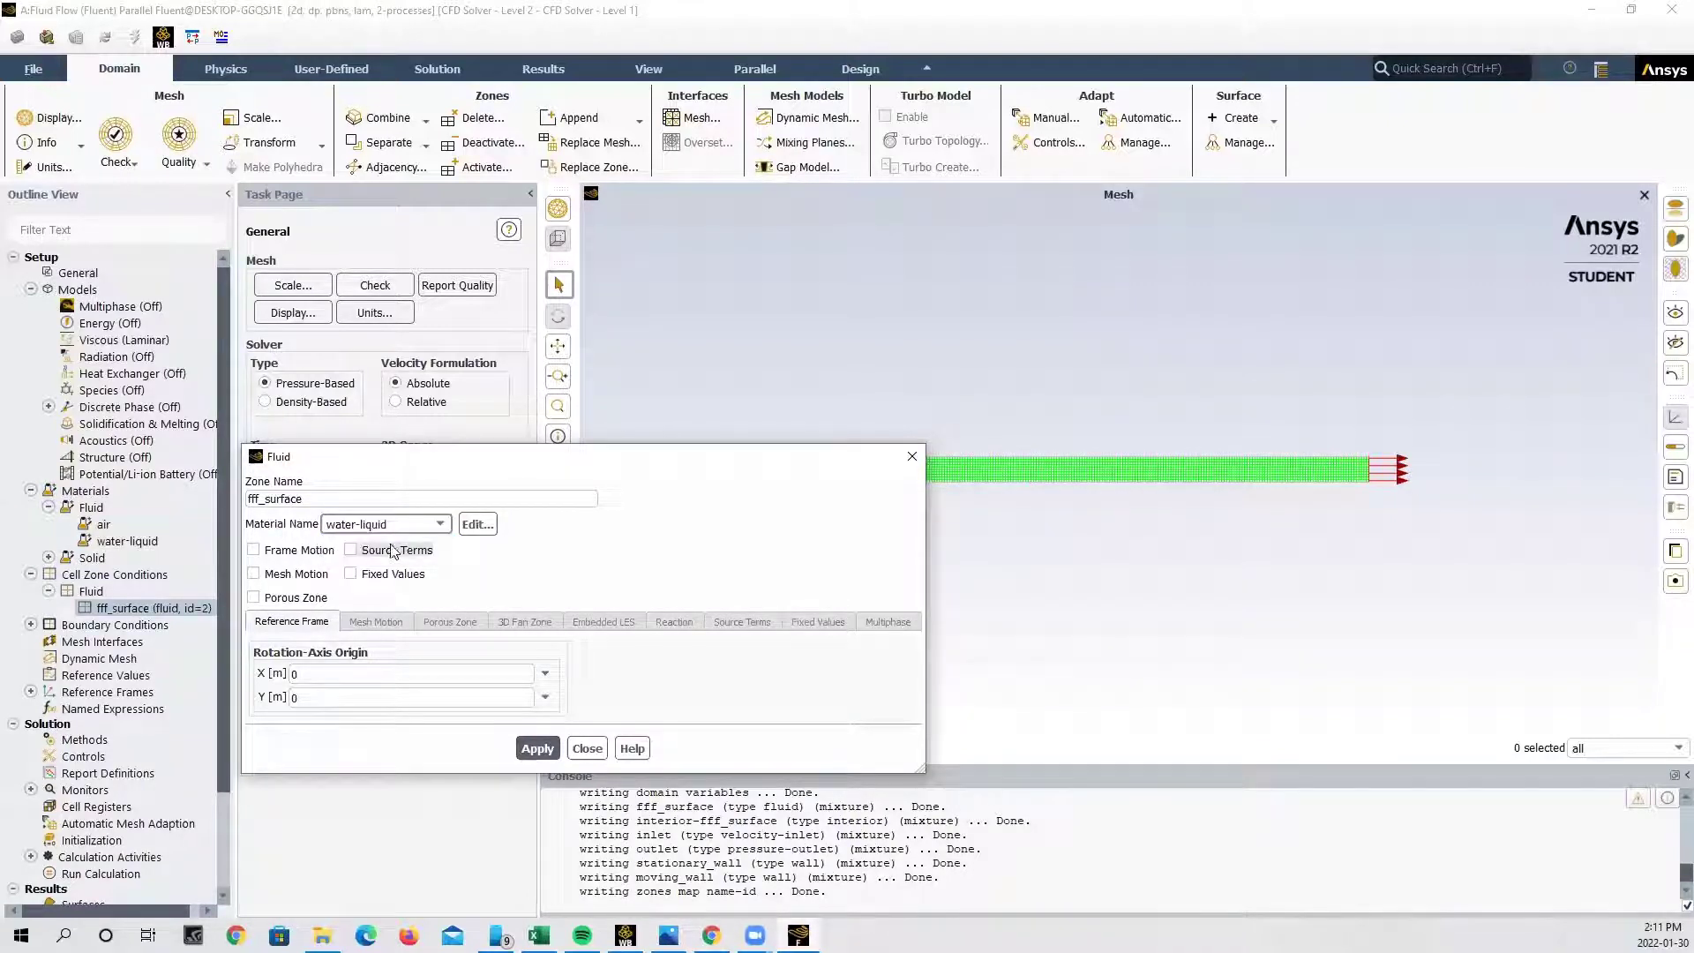
pyautogui.click(540, 752)
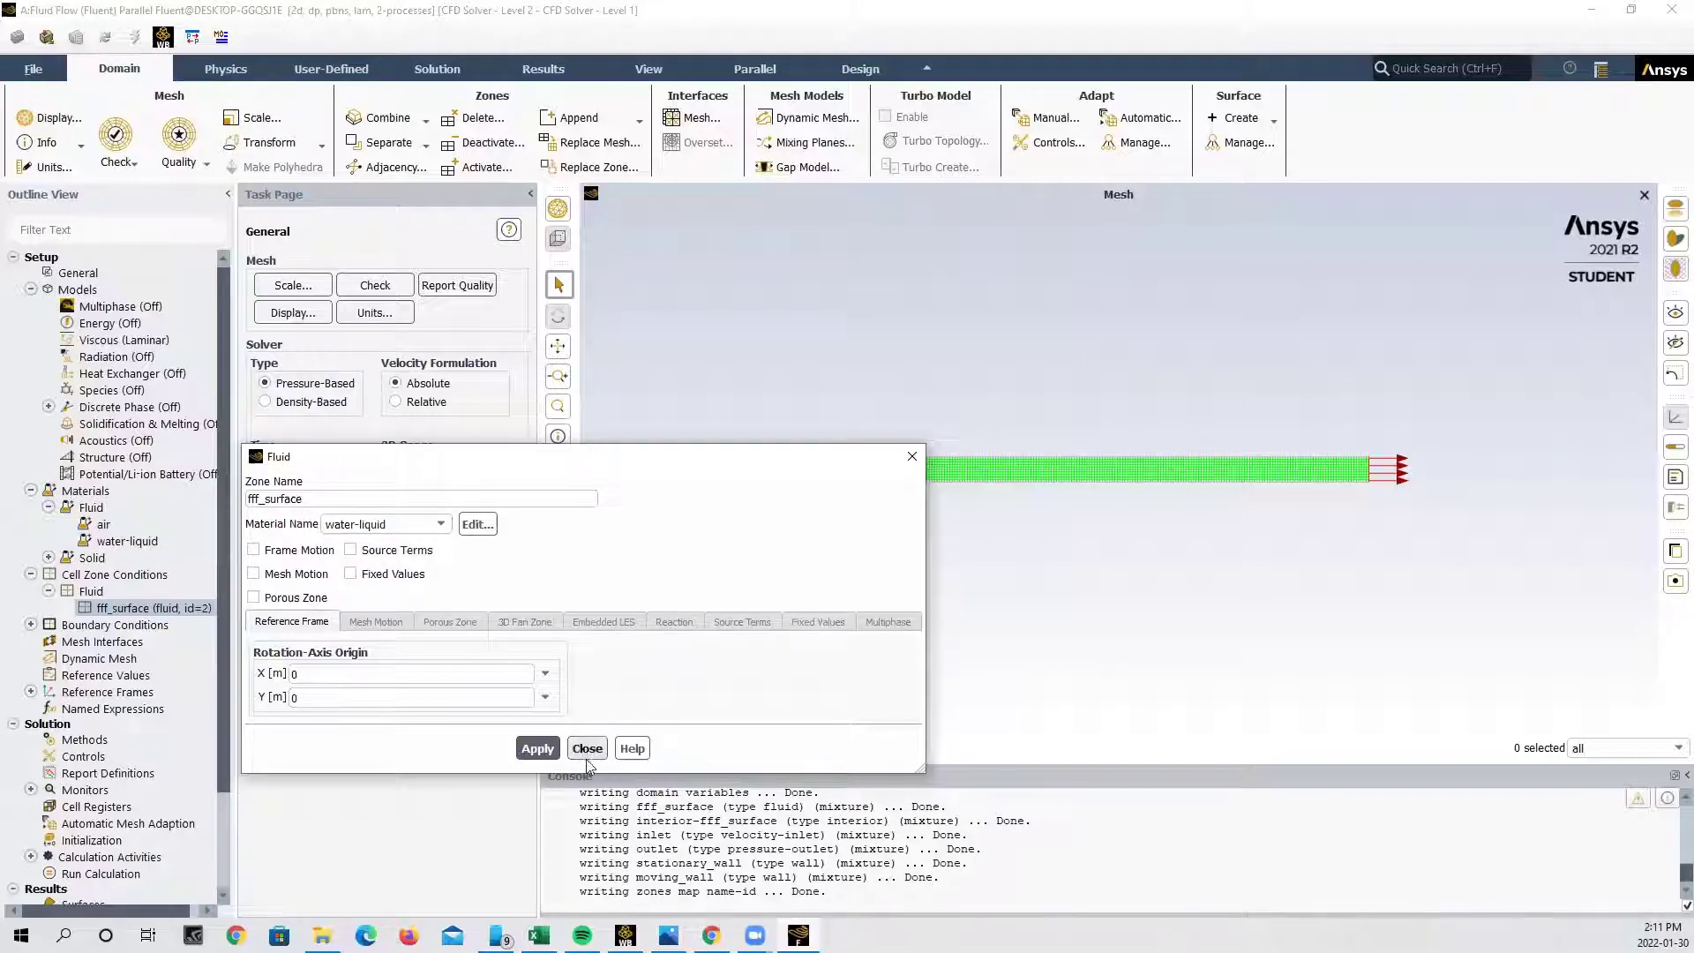
pyautogui.click(585, 753)
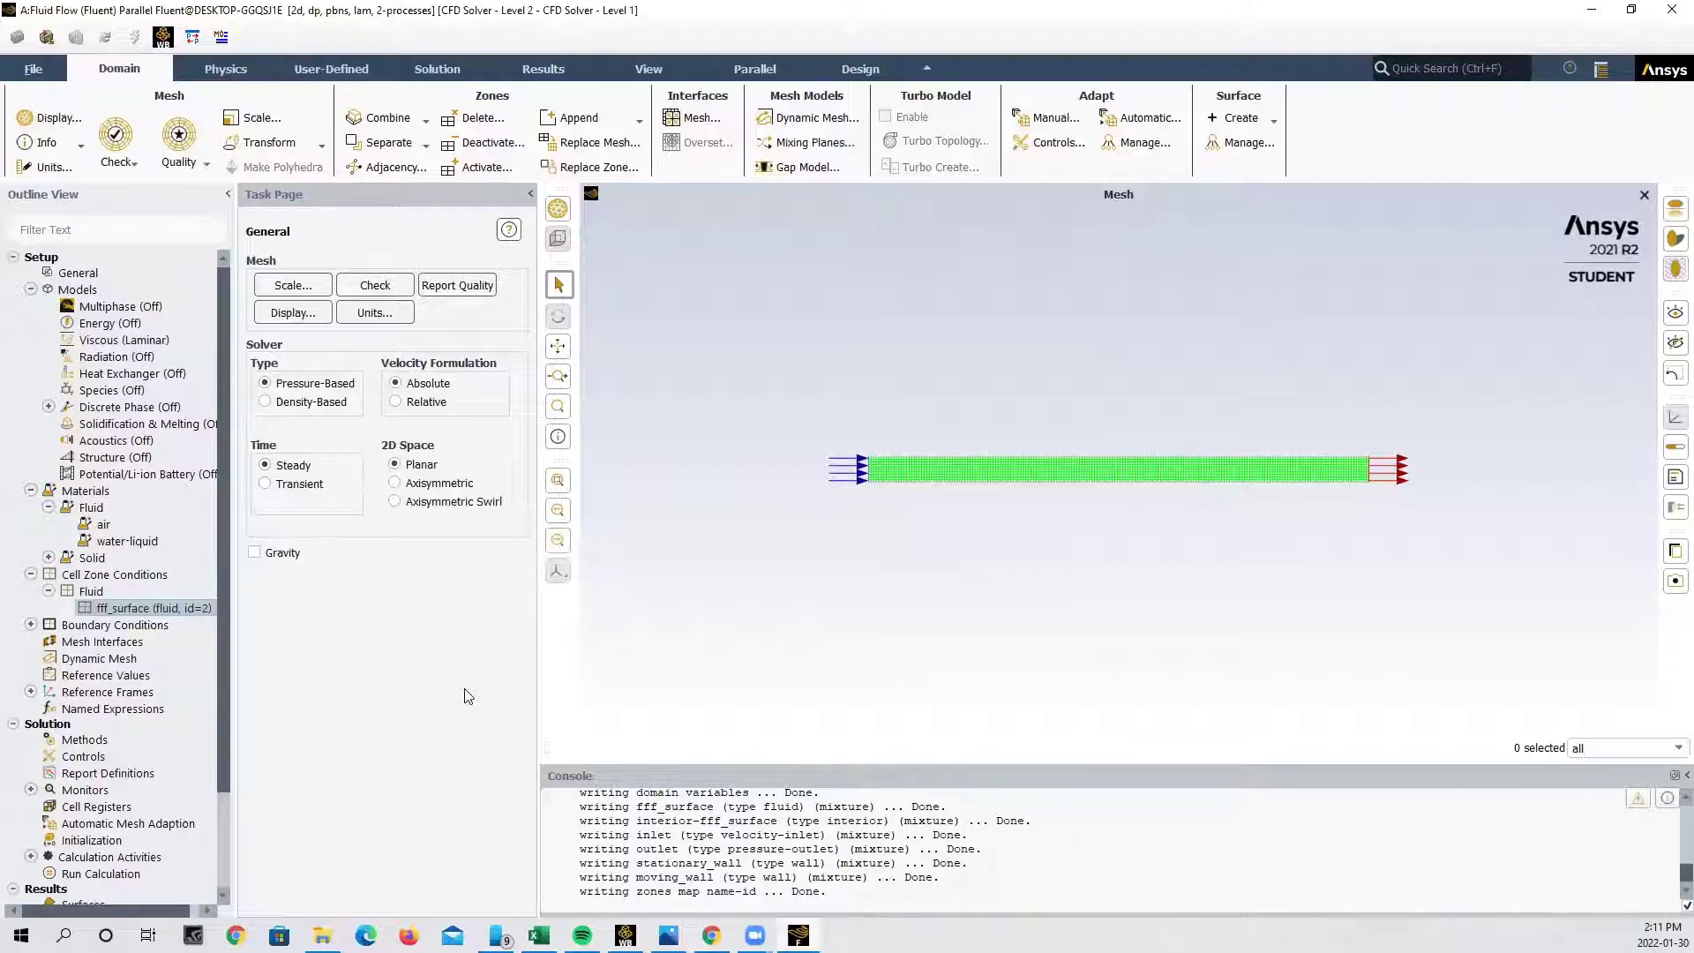
# Change the inlet boundary type to pressure-inlet, leaving its pressure settings at their defaults.
pyautogui.click(30, 625)
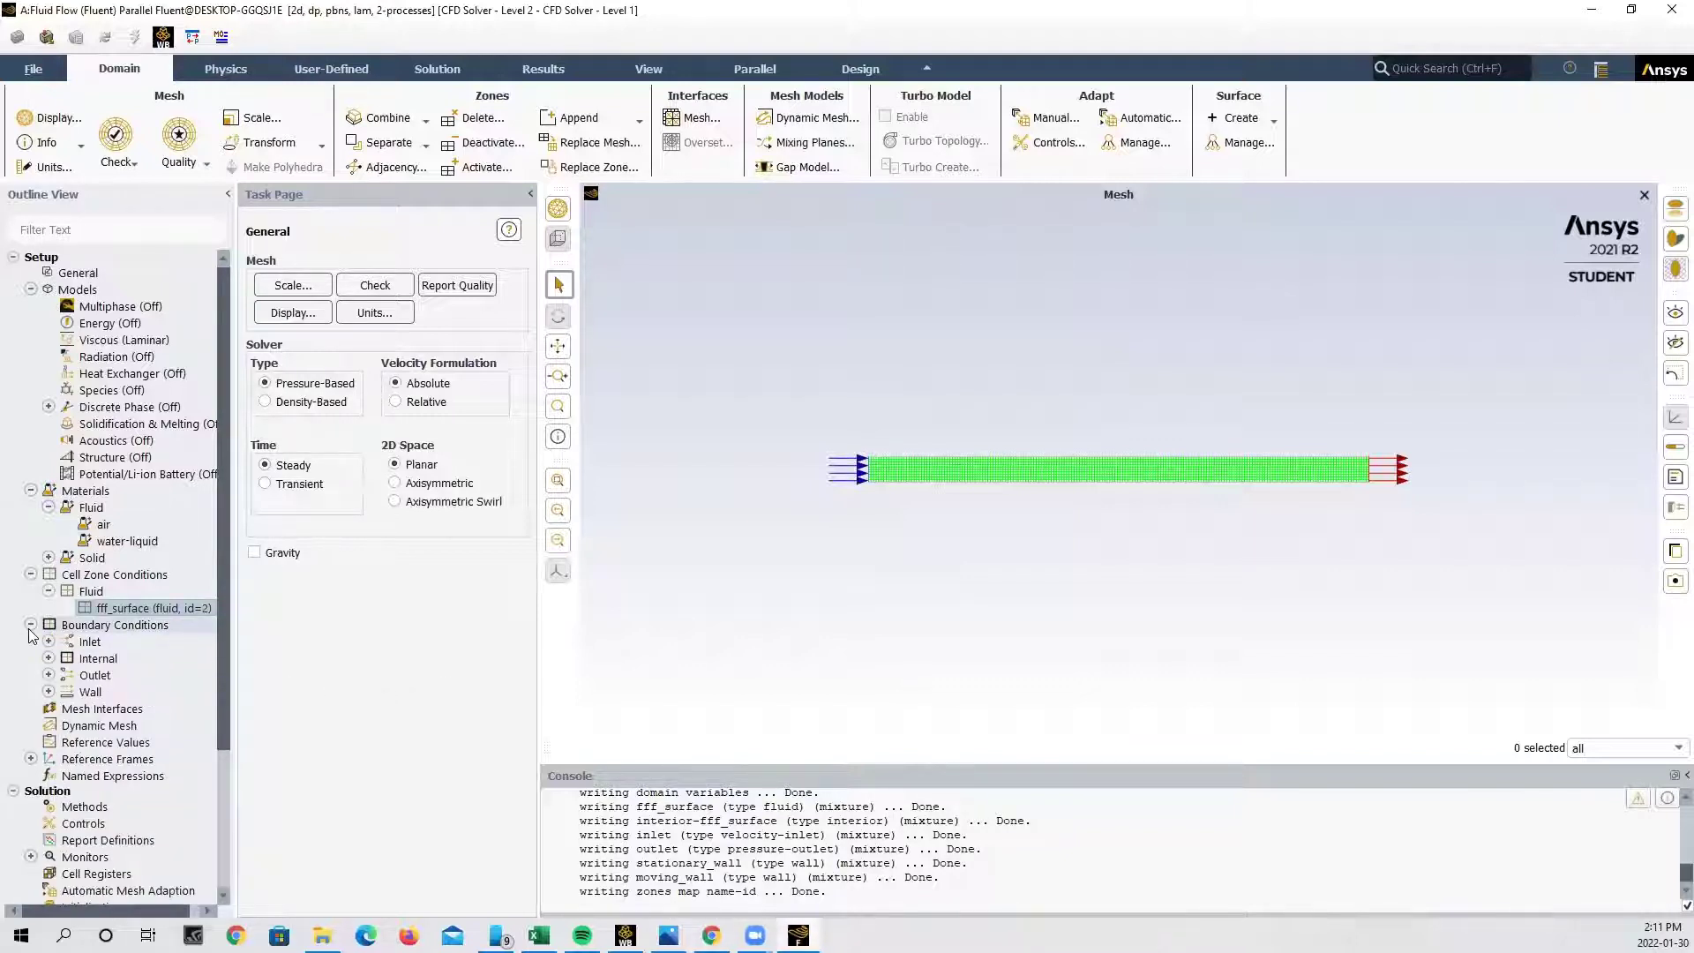
pyautogui.doubleClick(122, 625)
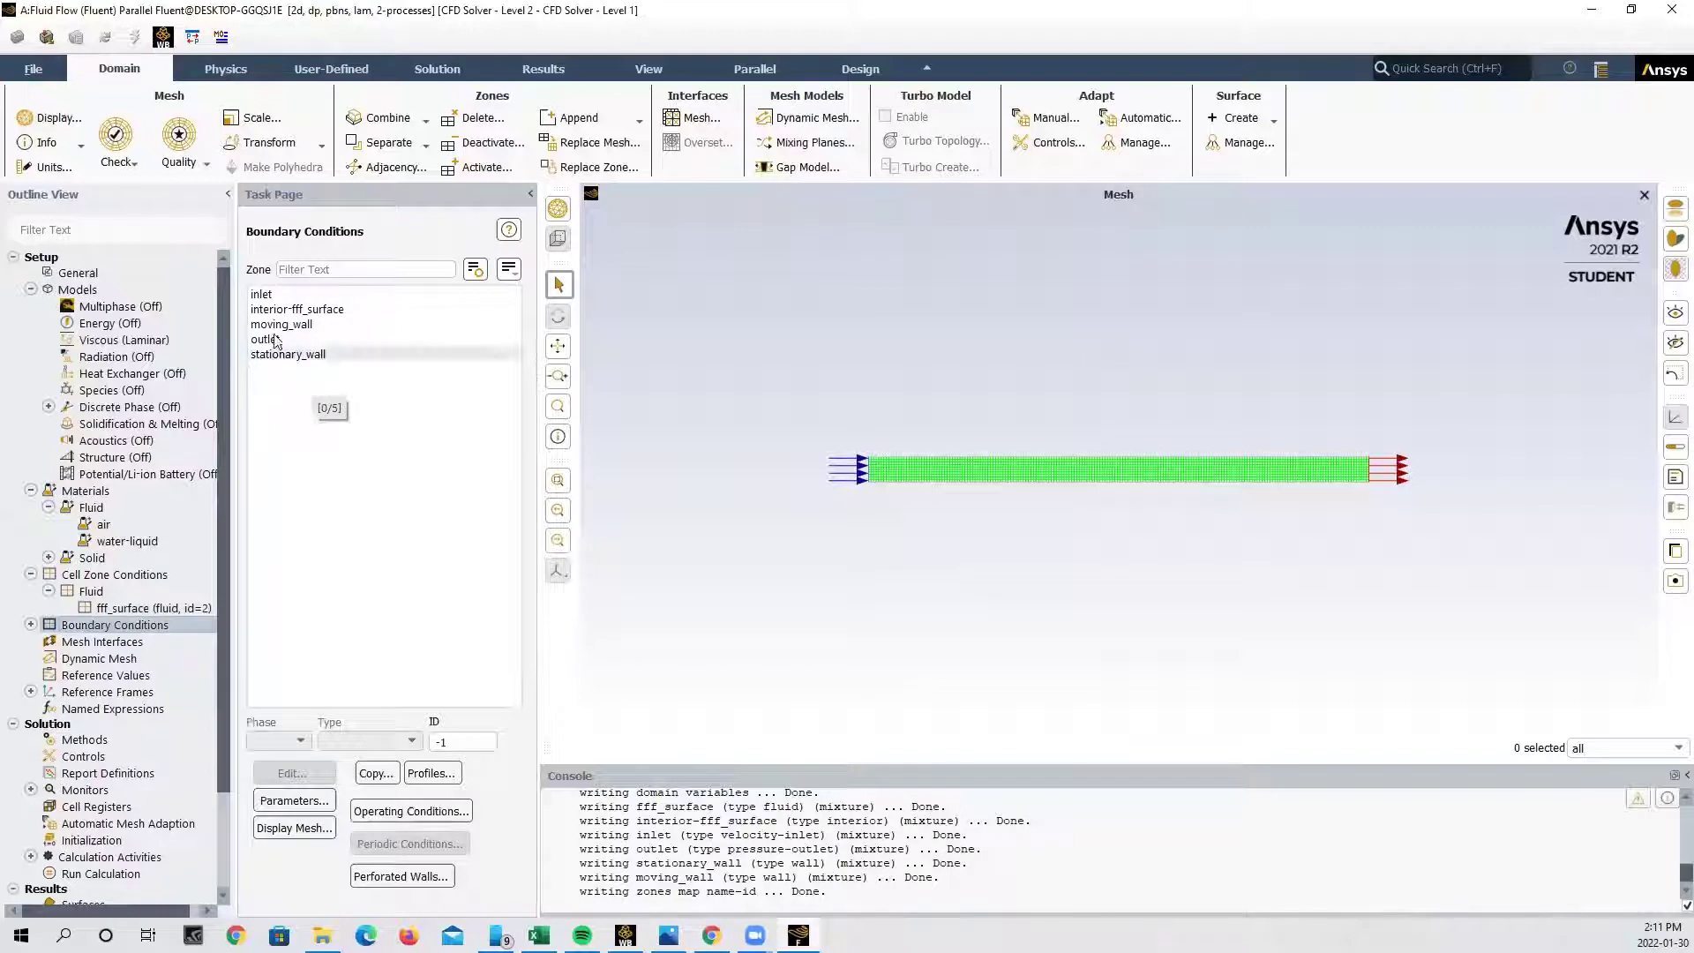
pyautogui.click(276, 296)
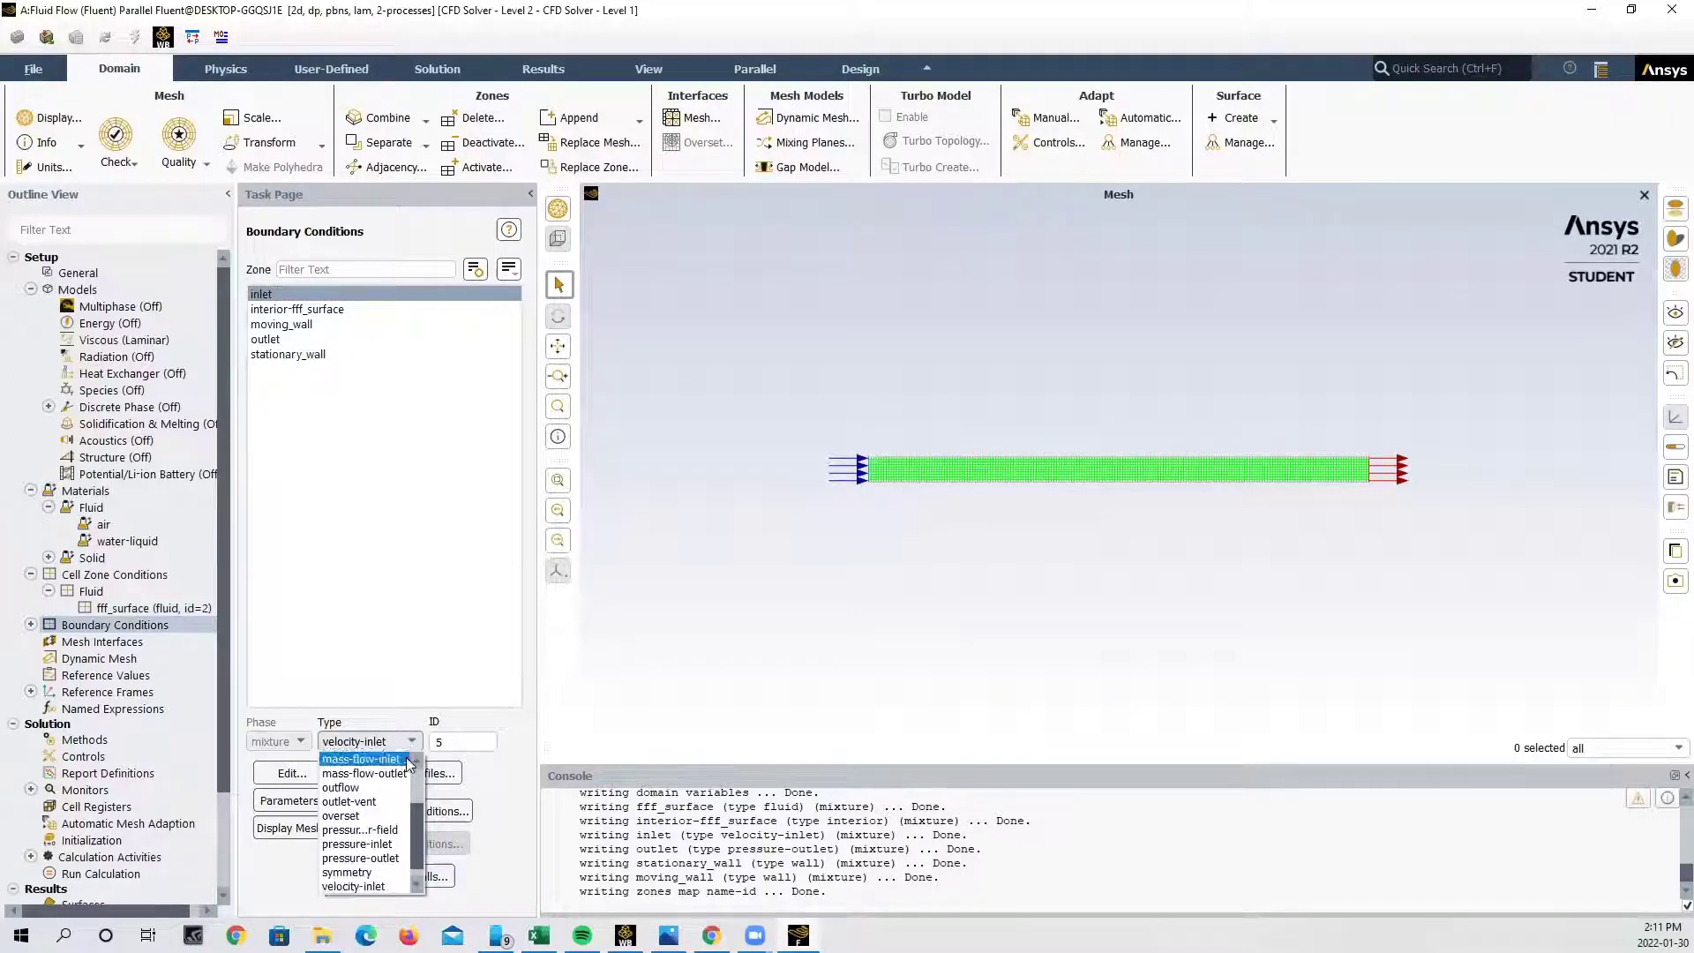
pyautogui.click(402, 842)
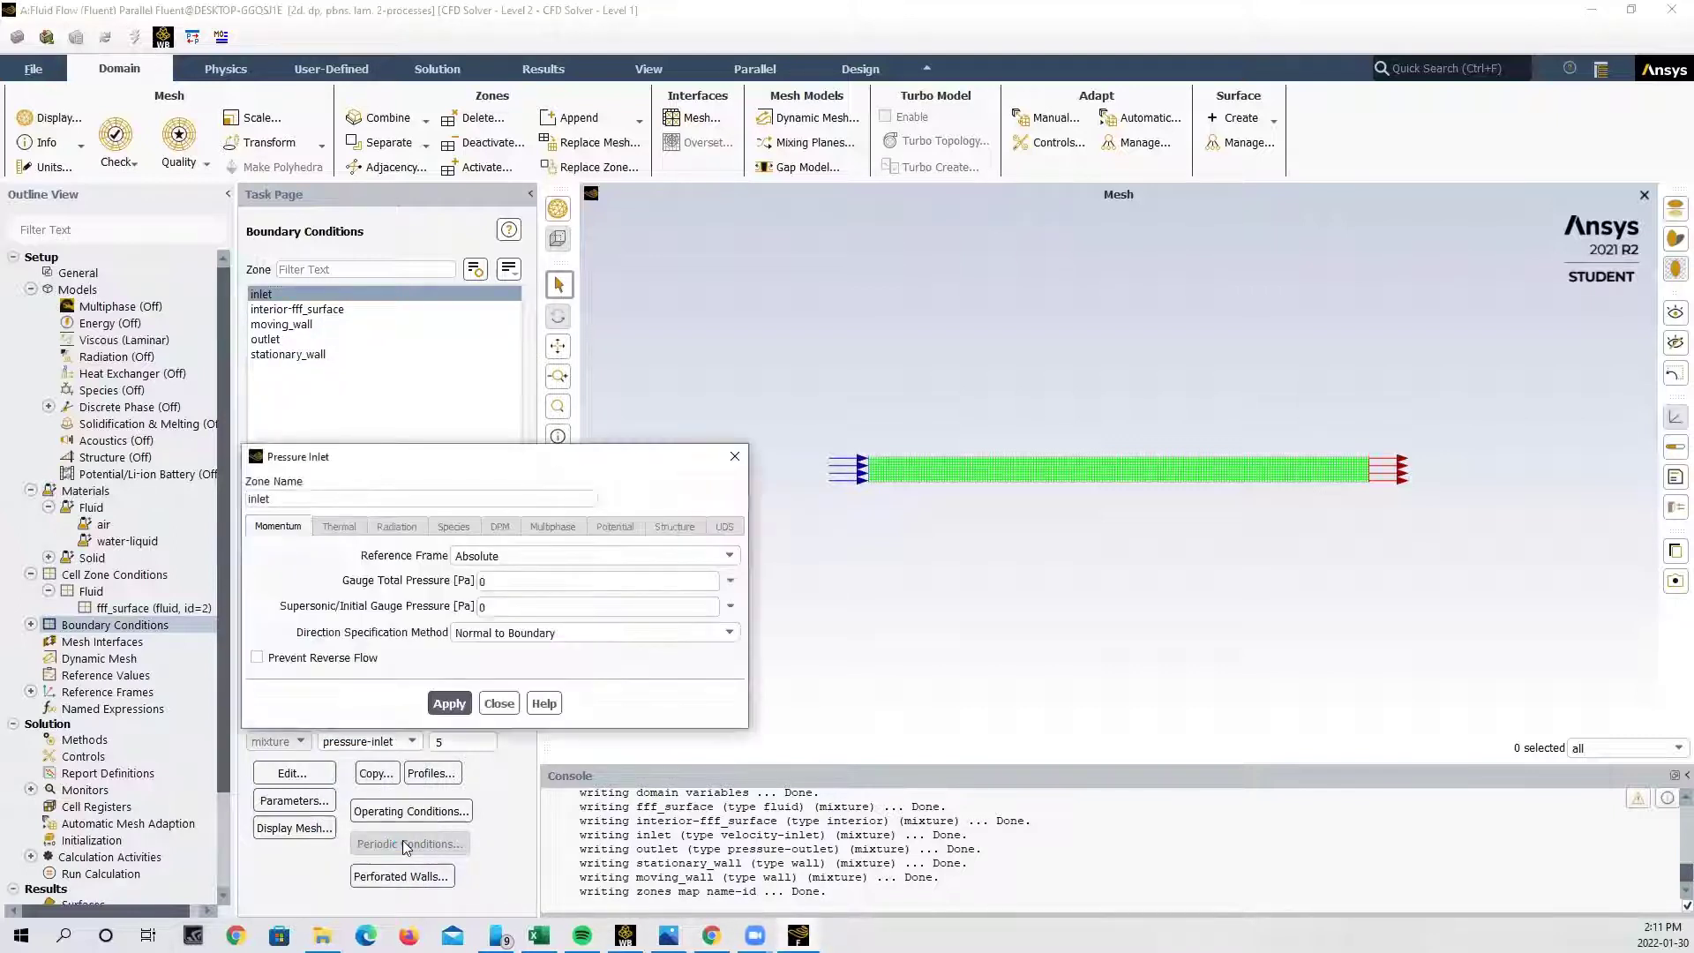
pyautogui.click(498, 703)
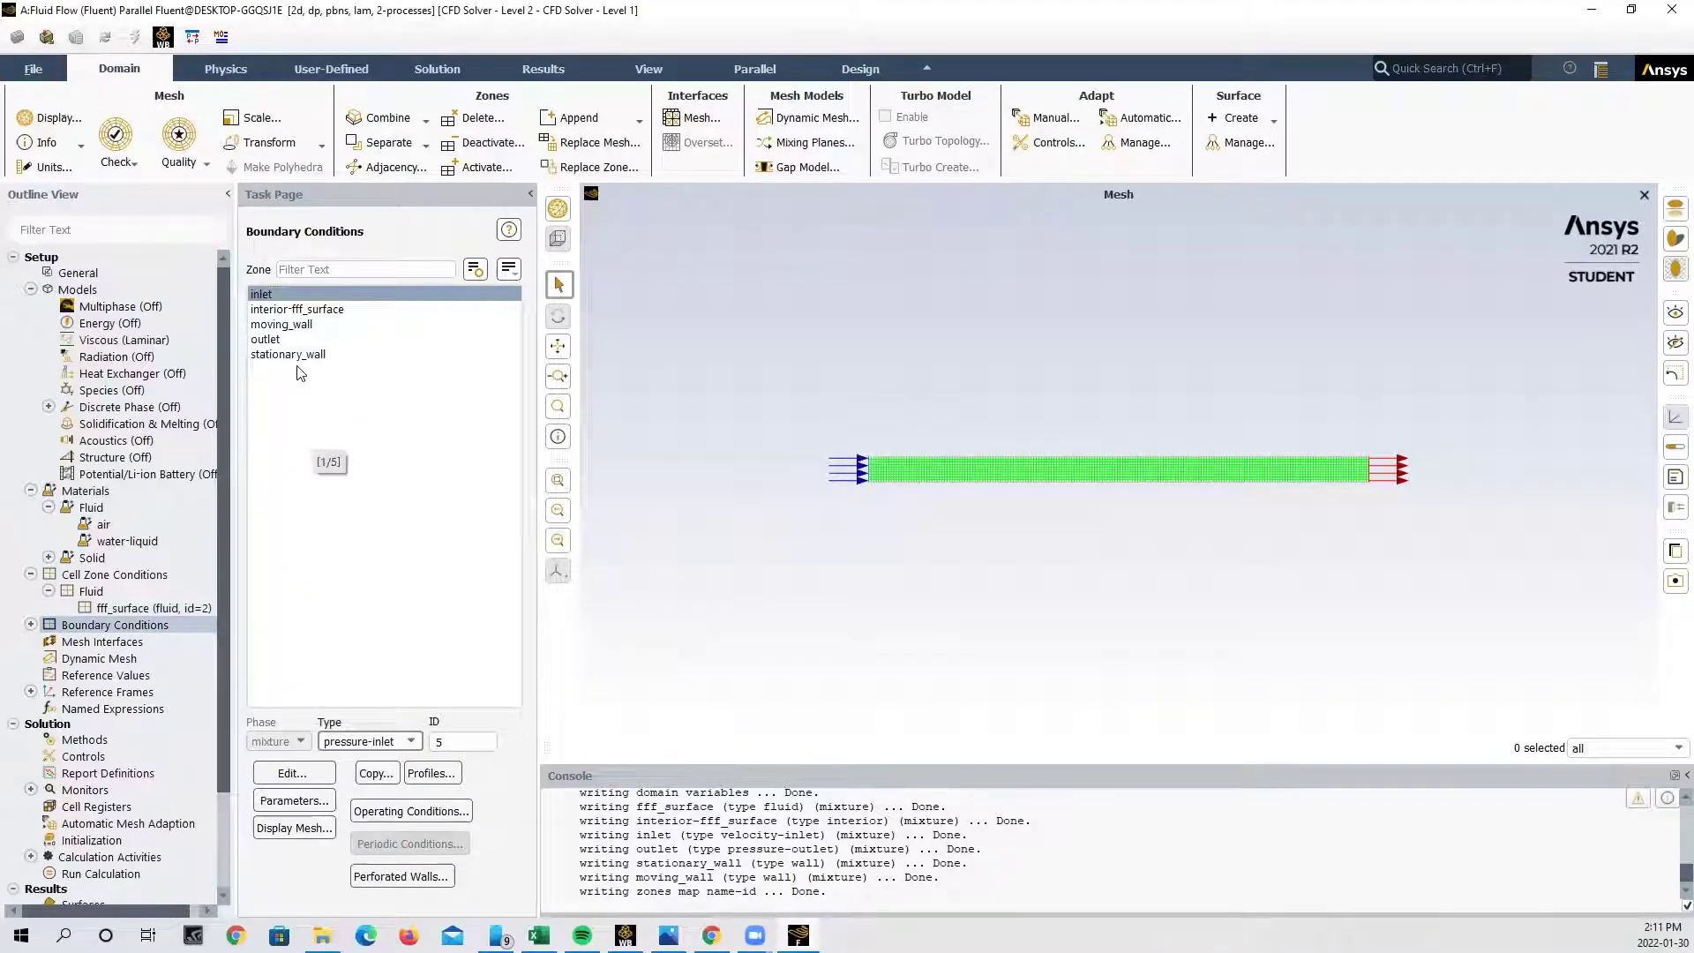
# Check the boundary types of outlet, stationary_wall and moving_wall, and review the wall motion and shear settings of stationary_wall.
pyautogui.click(298, 340)
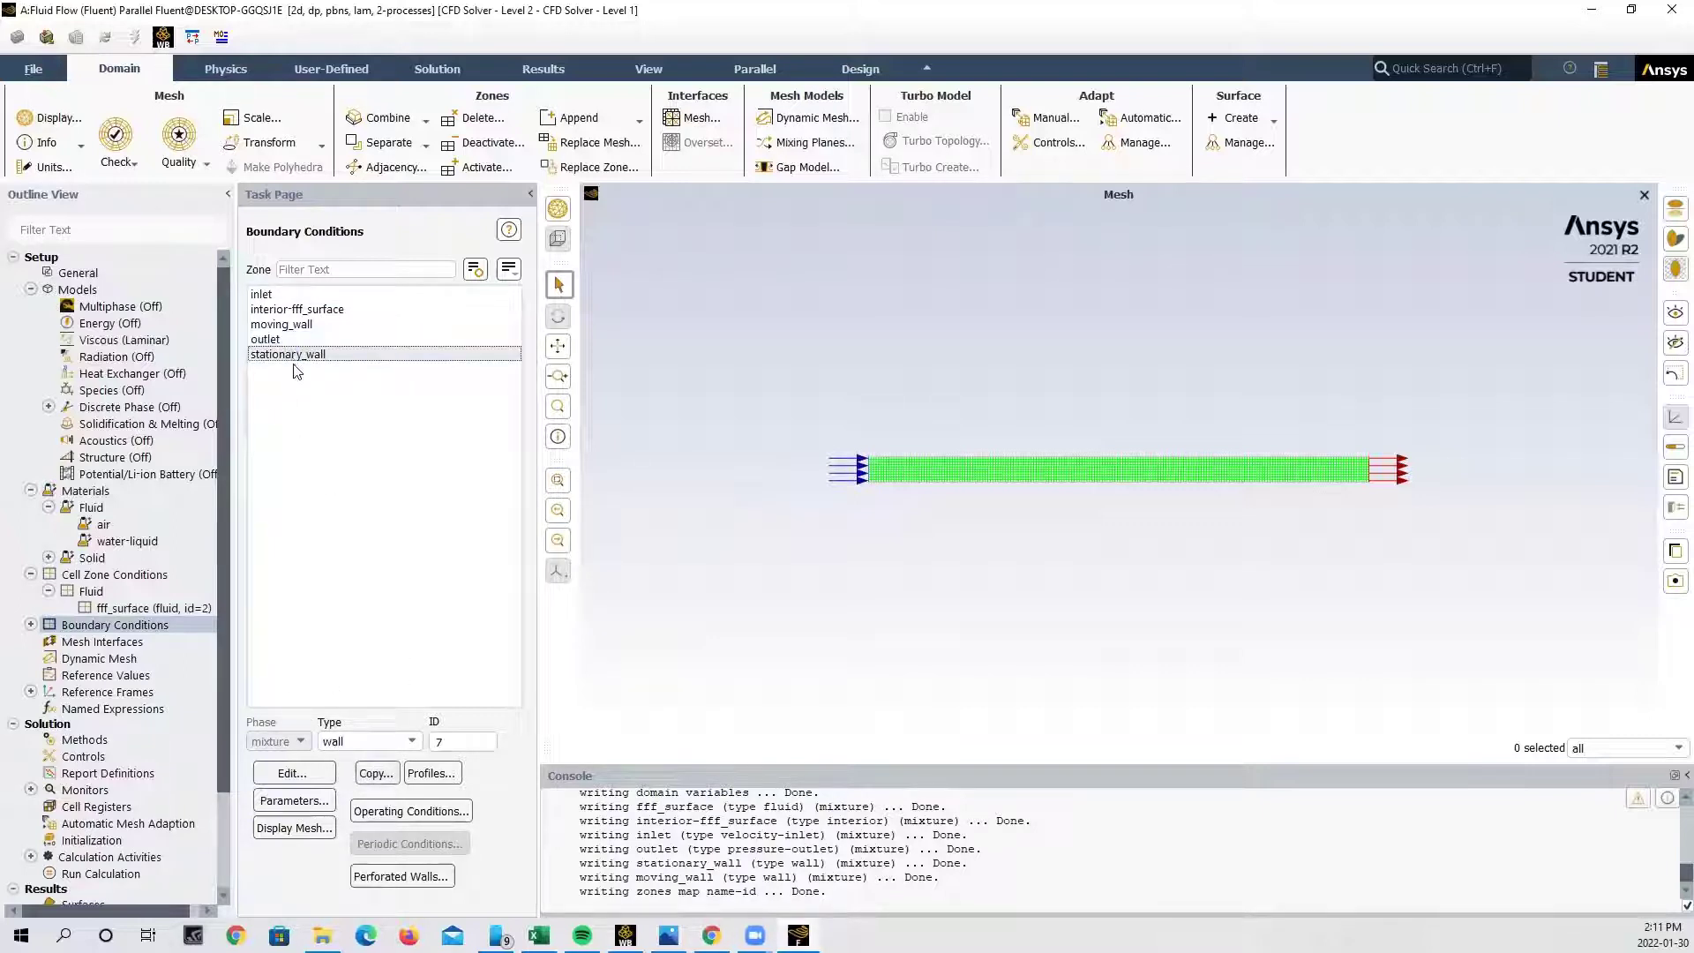
pyautogui.click(291, 354)
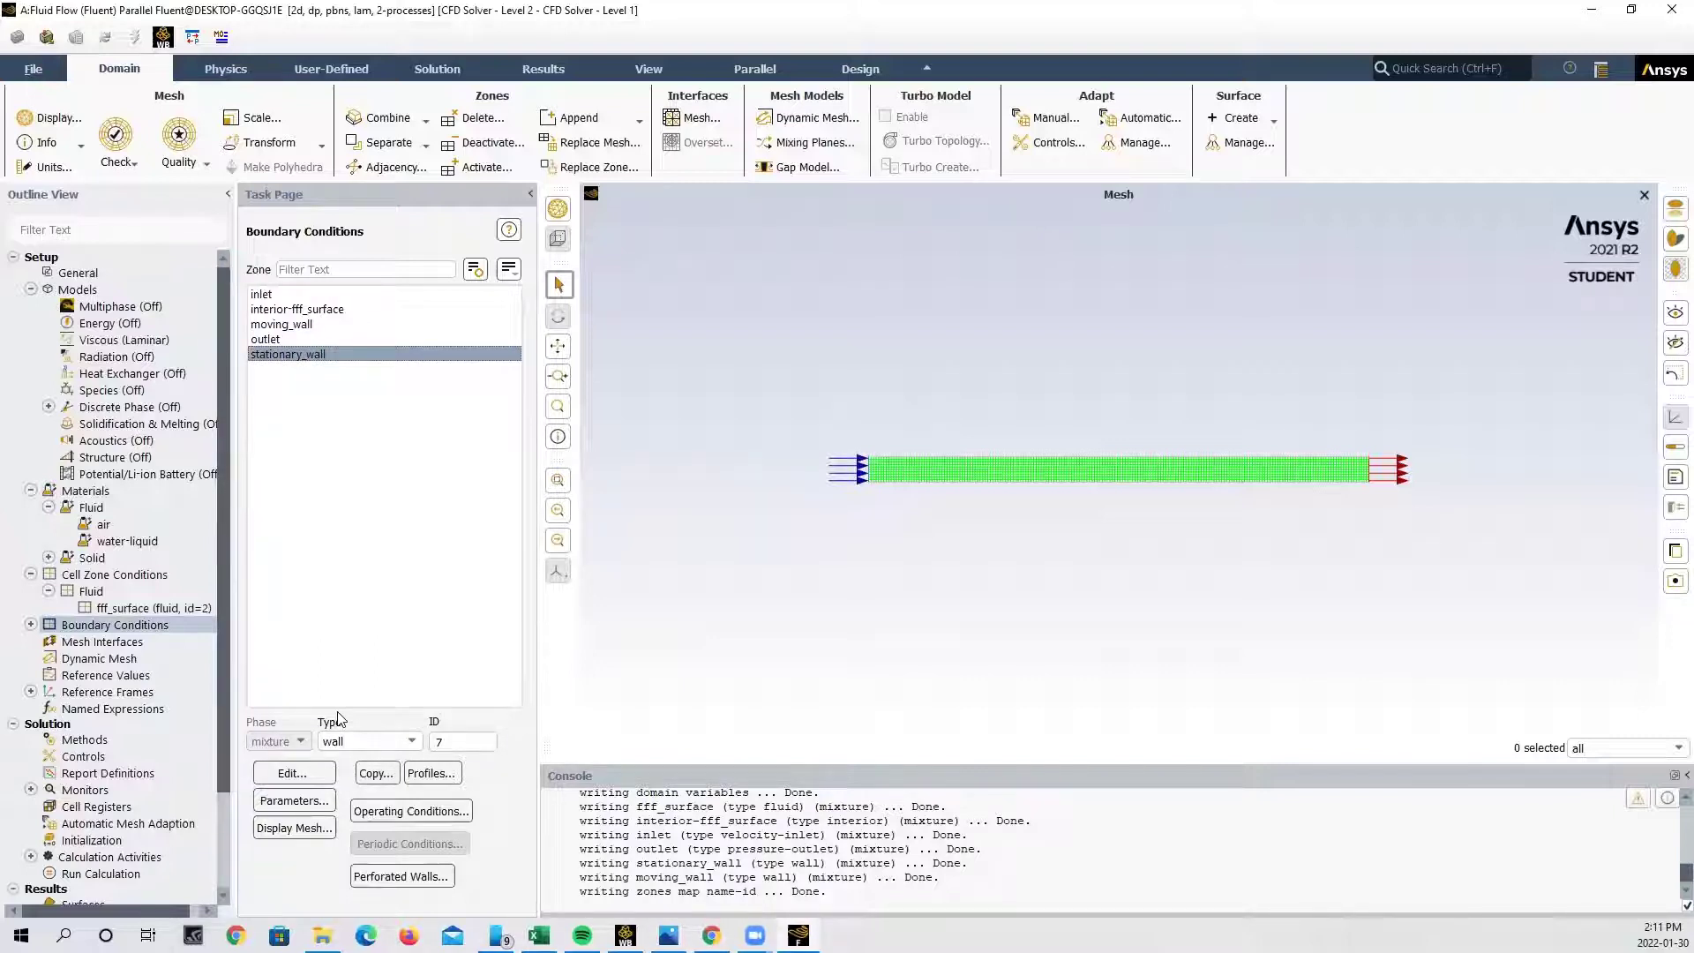
pyautogui.click(300, 324)
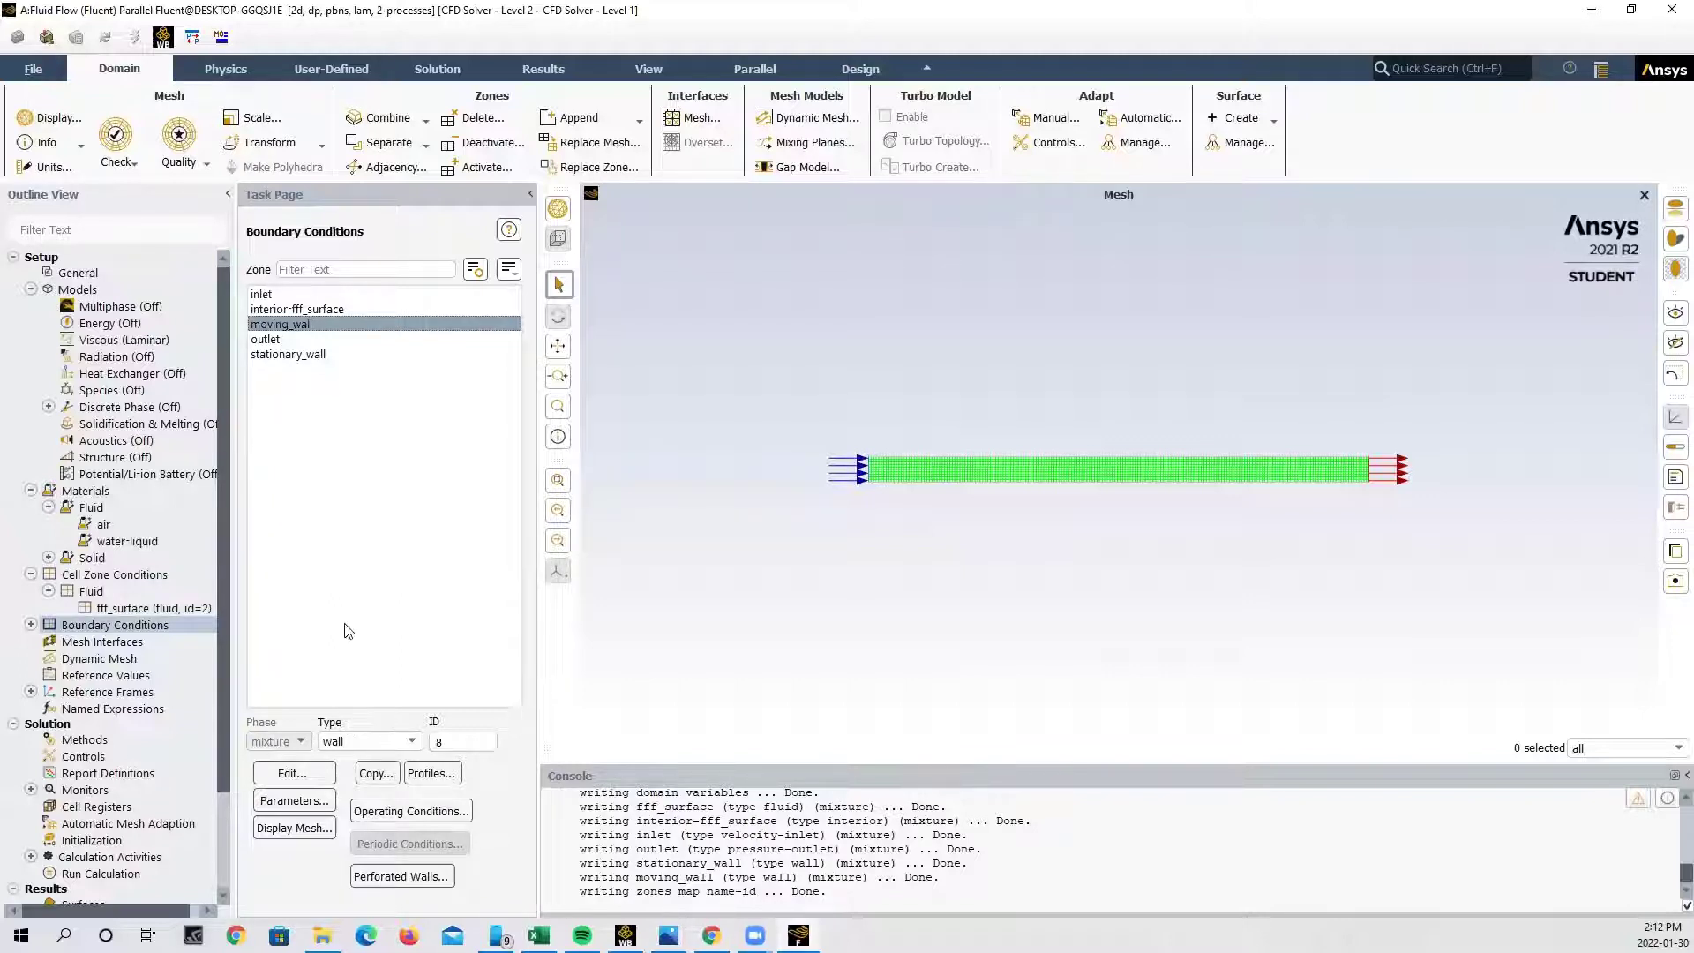
pyautogui.click(294, 357)
pyautogui.click(291, 774)
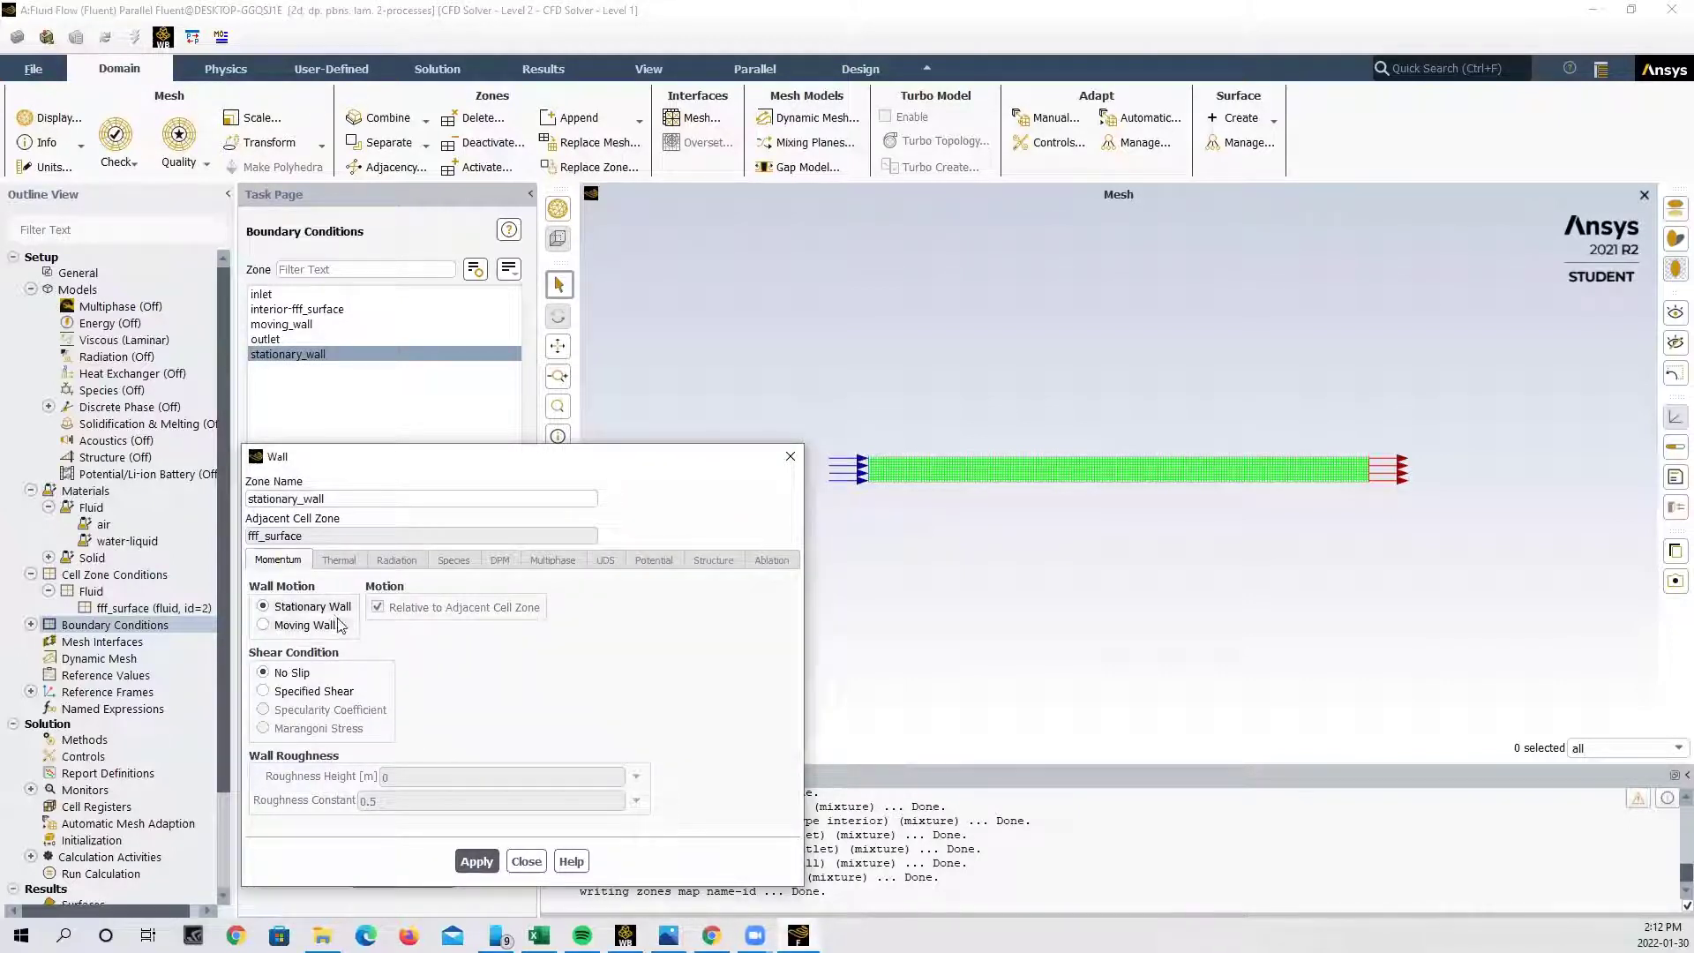
pyautogui.click(526, 861)
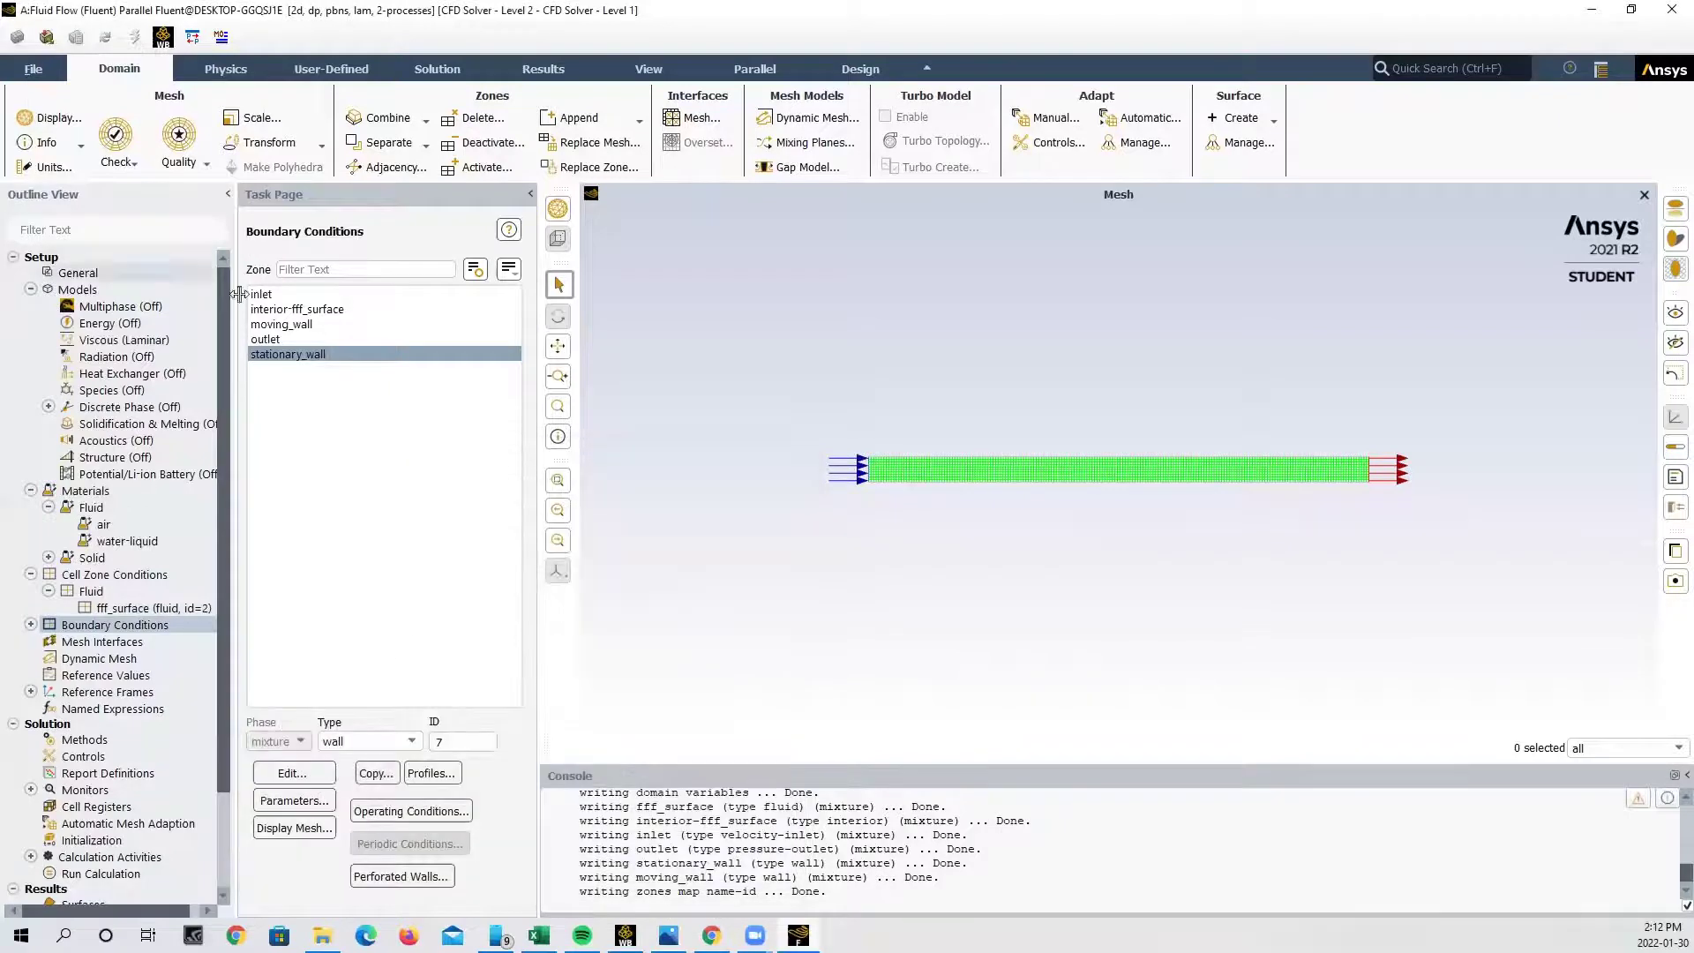
# Define moving_wall as a Moving Wall with a translational speed of 0.02 m/s along X.
pyautogui.click(282, 324)
pyautogui.click(294, 773)
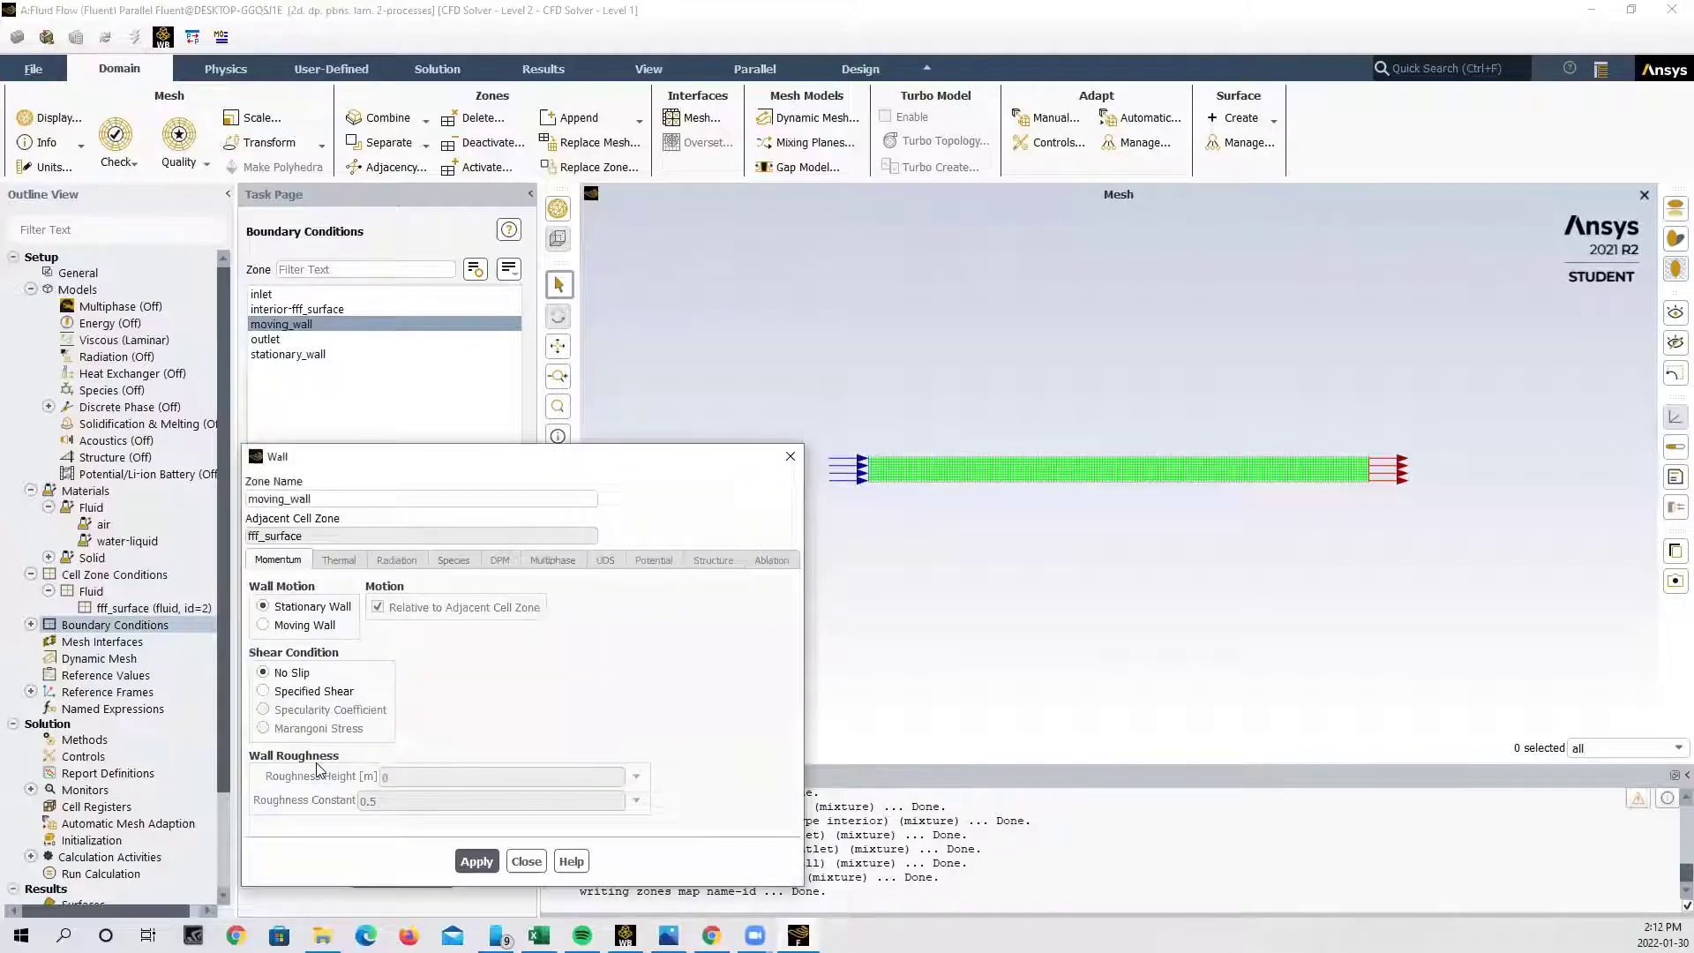
pyautogui.click(262, 625)
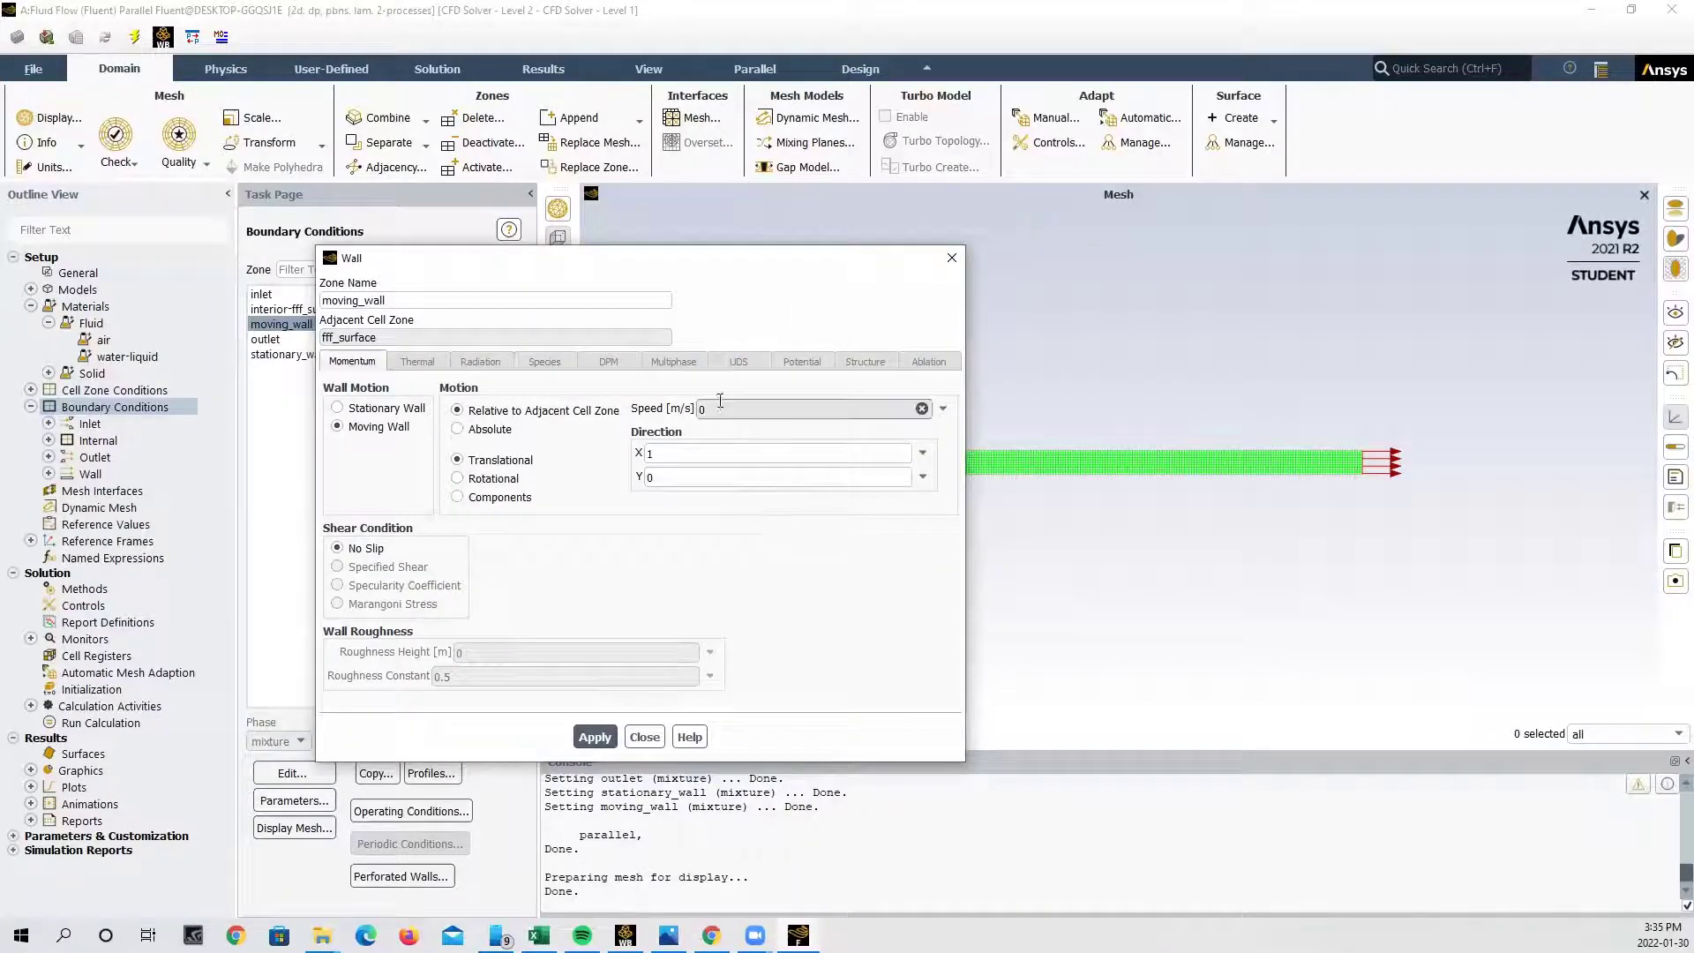
pyautogui.doubleClick(720, 404)
pyautogui.write('0.02')
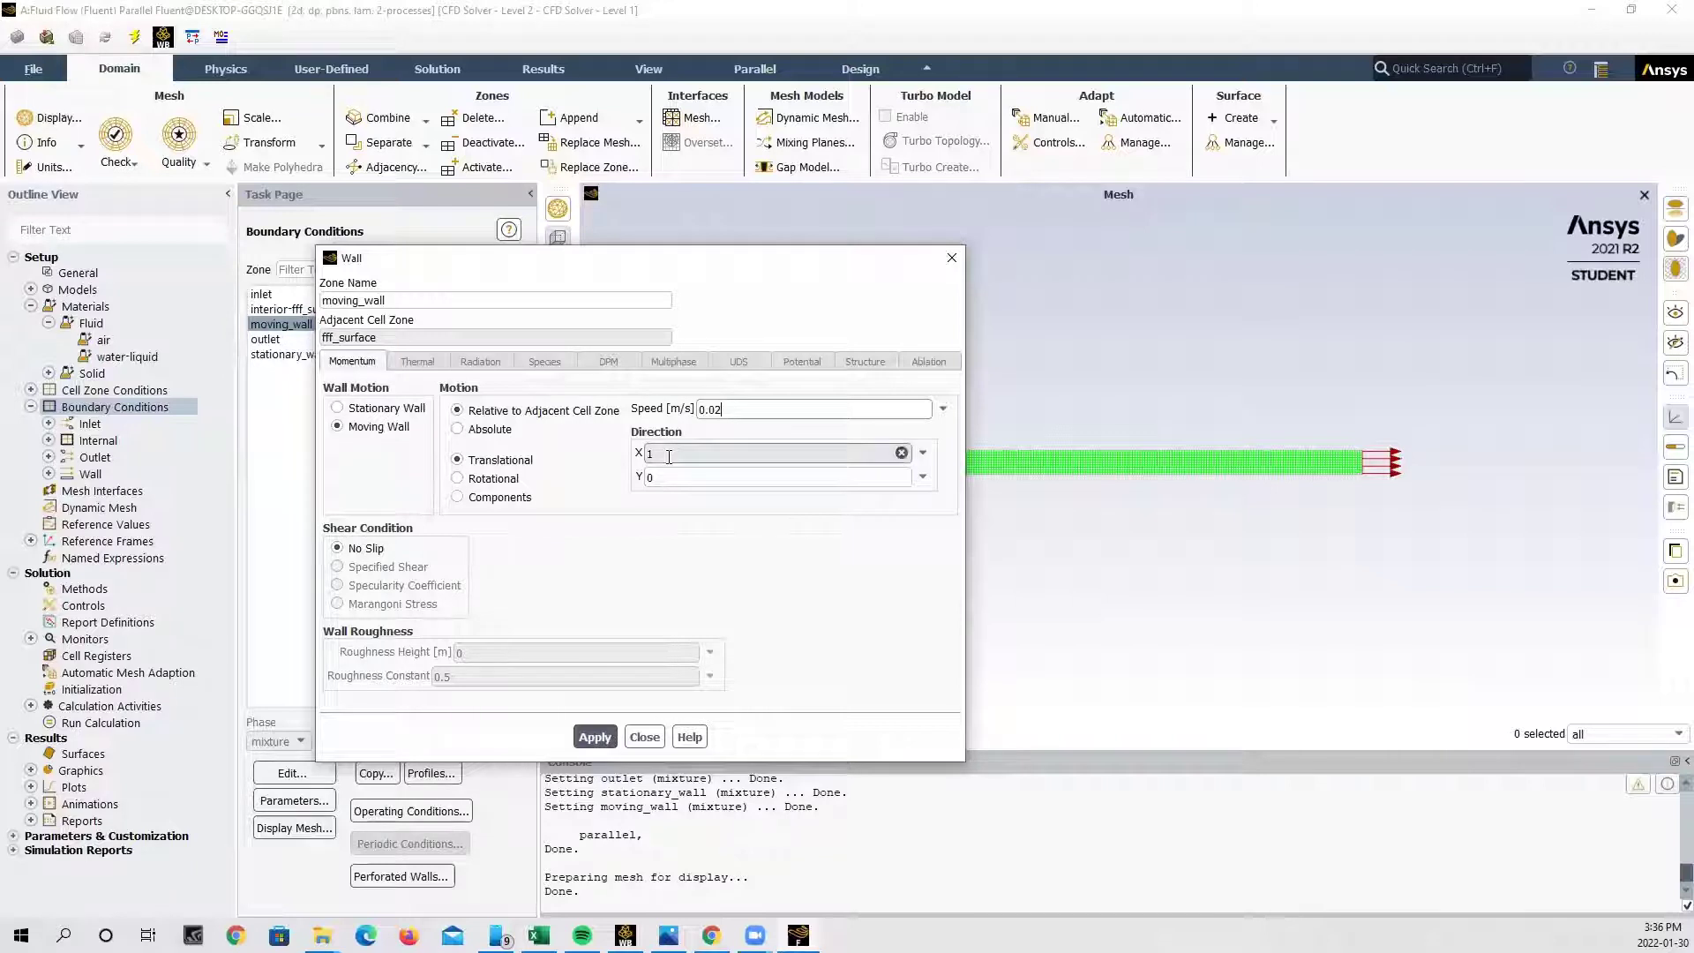
pyautogui.click(595, 737)
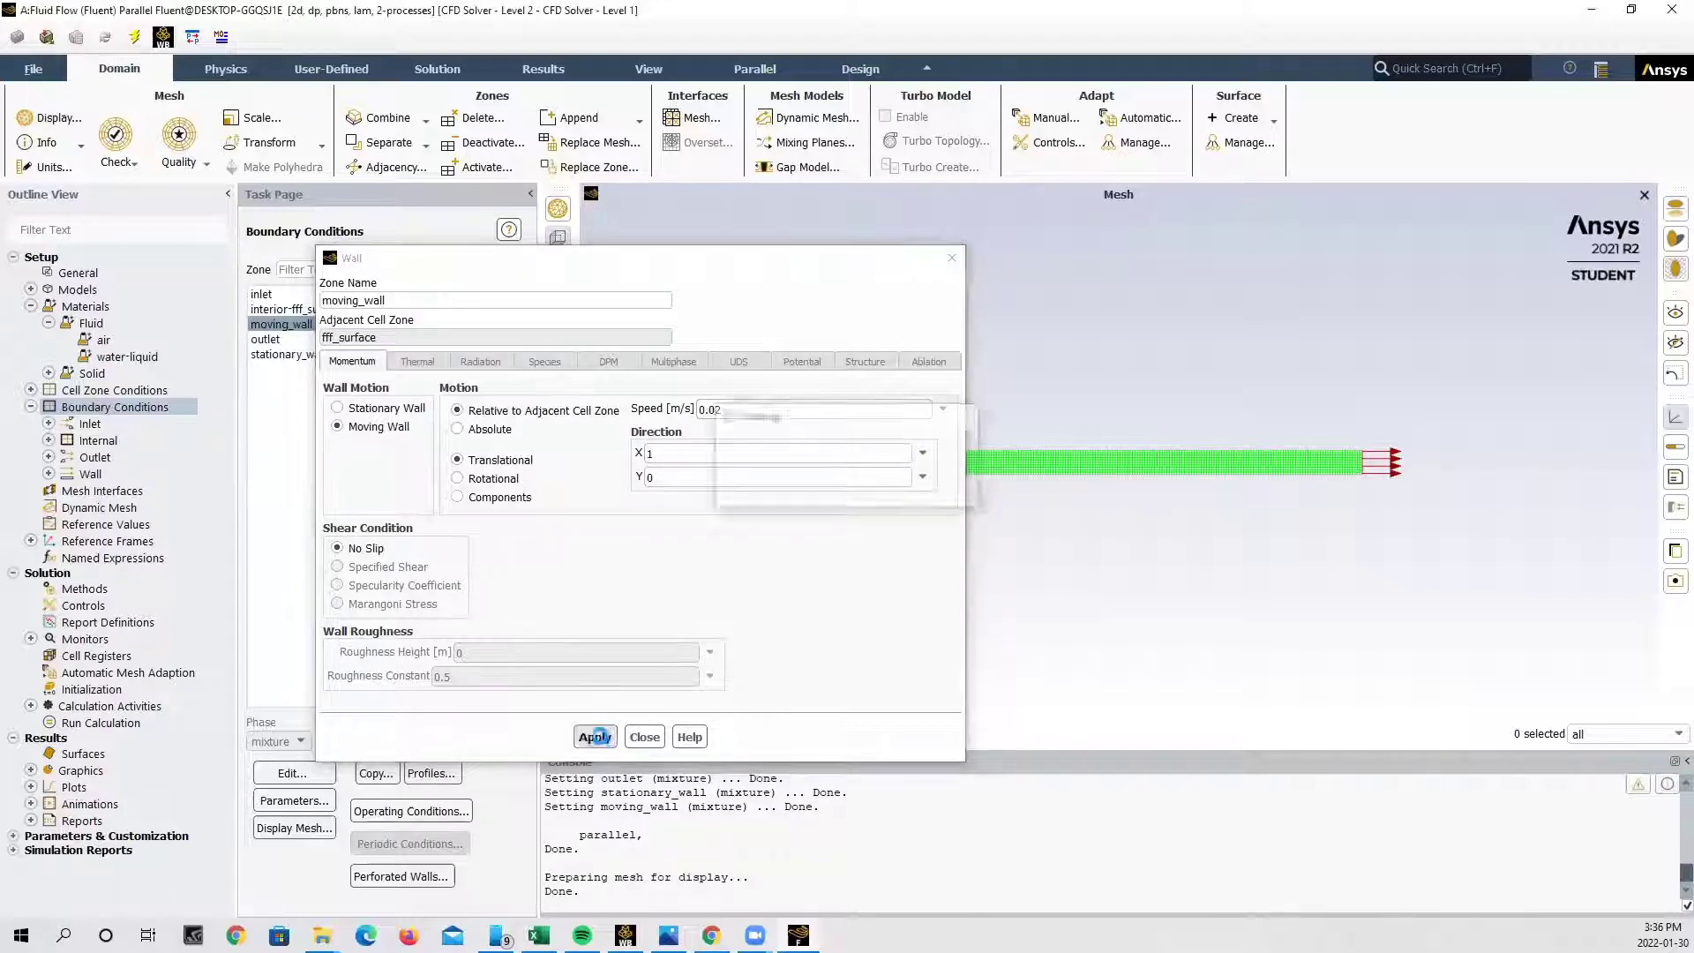
pyautogui.click(645, 737)
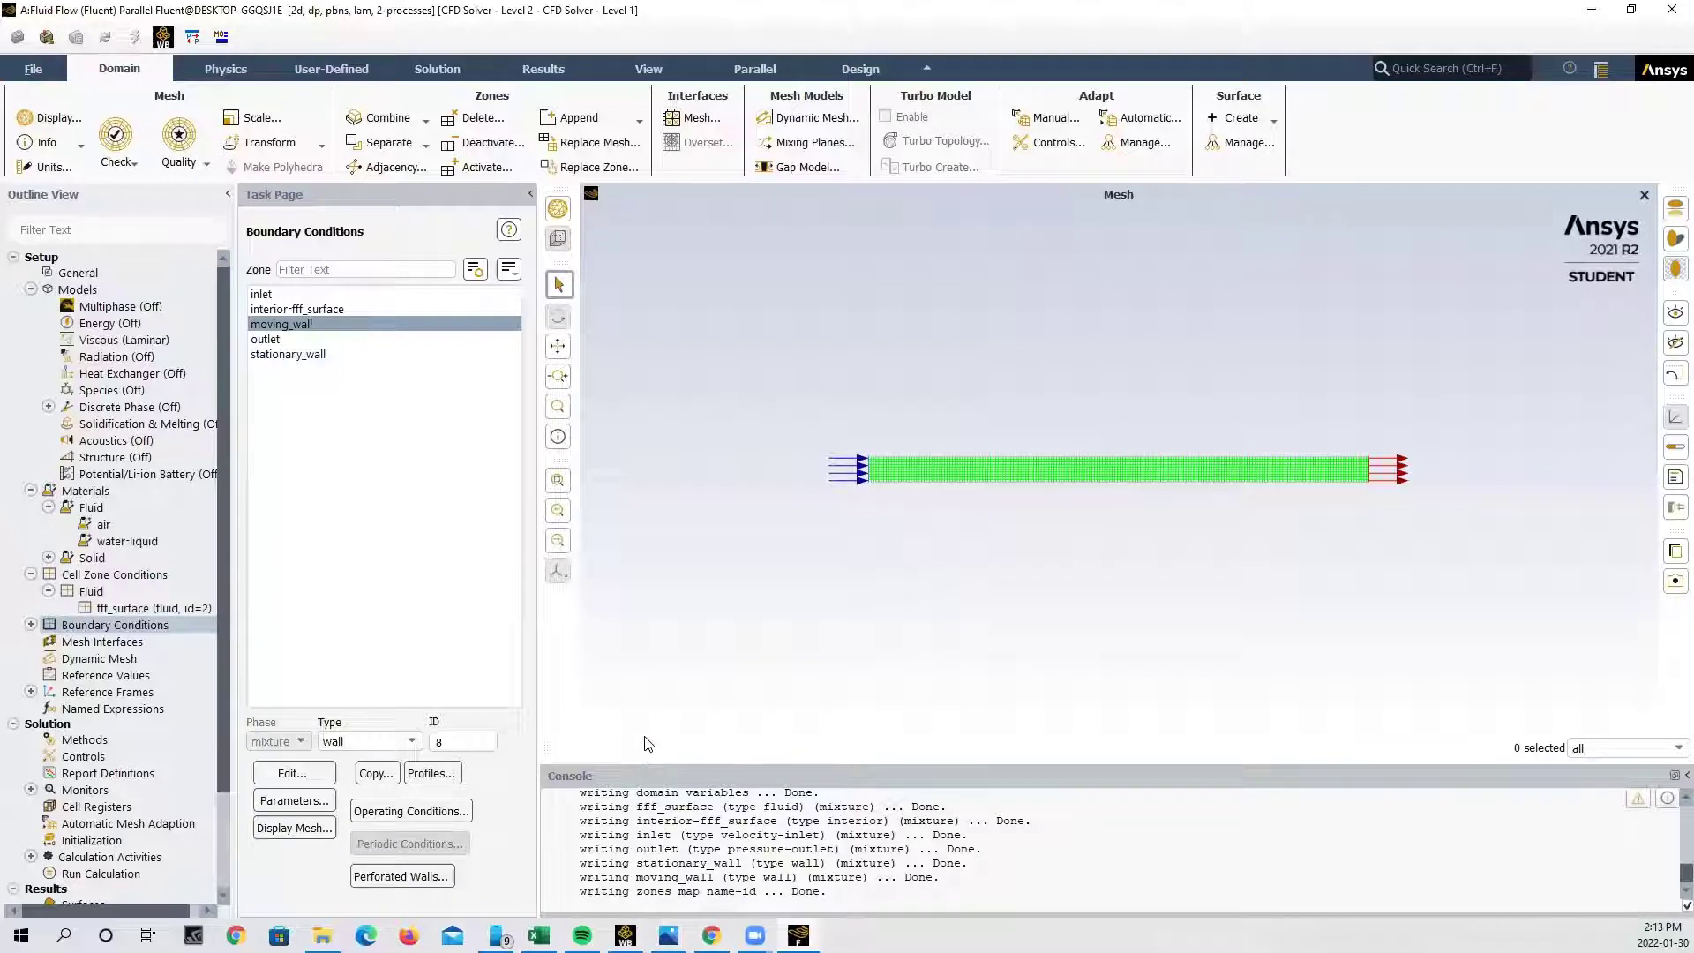
# Compute the reference values from the inlet.
pyautogui.click(85, 677)
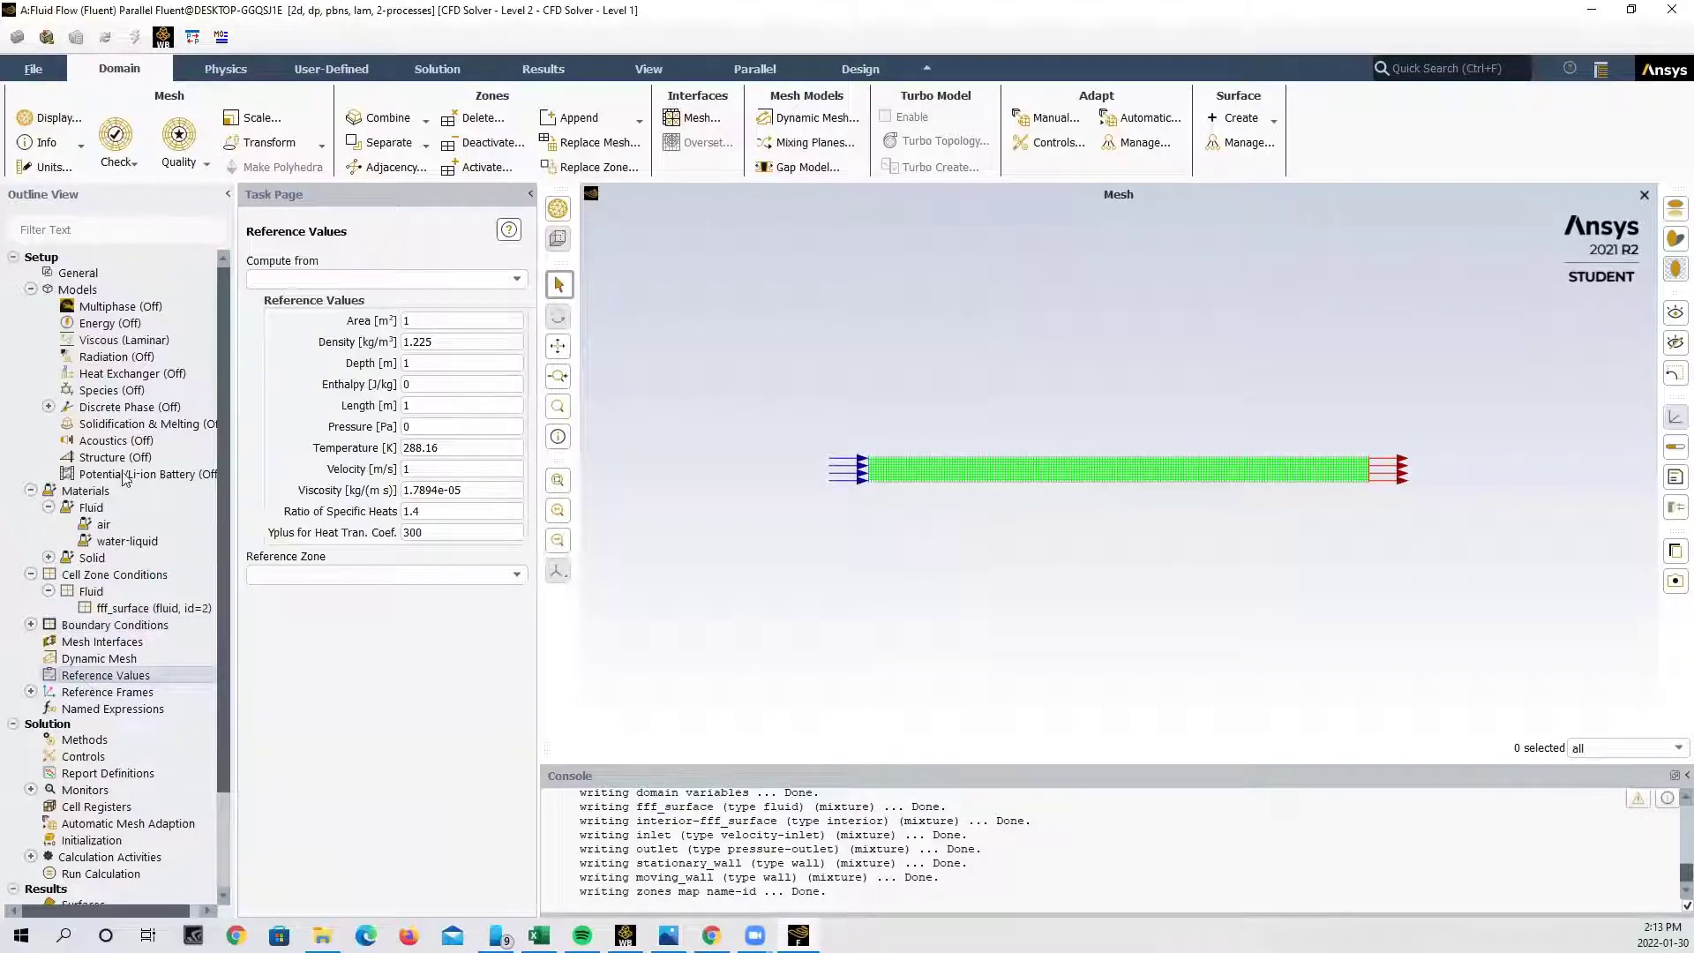
pyautogui.click(517, 280)
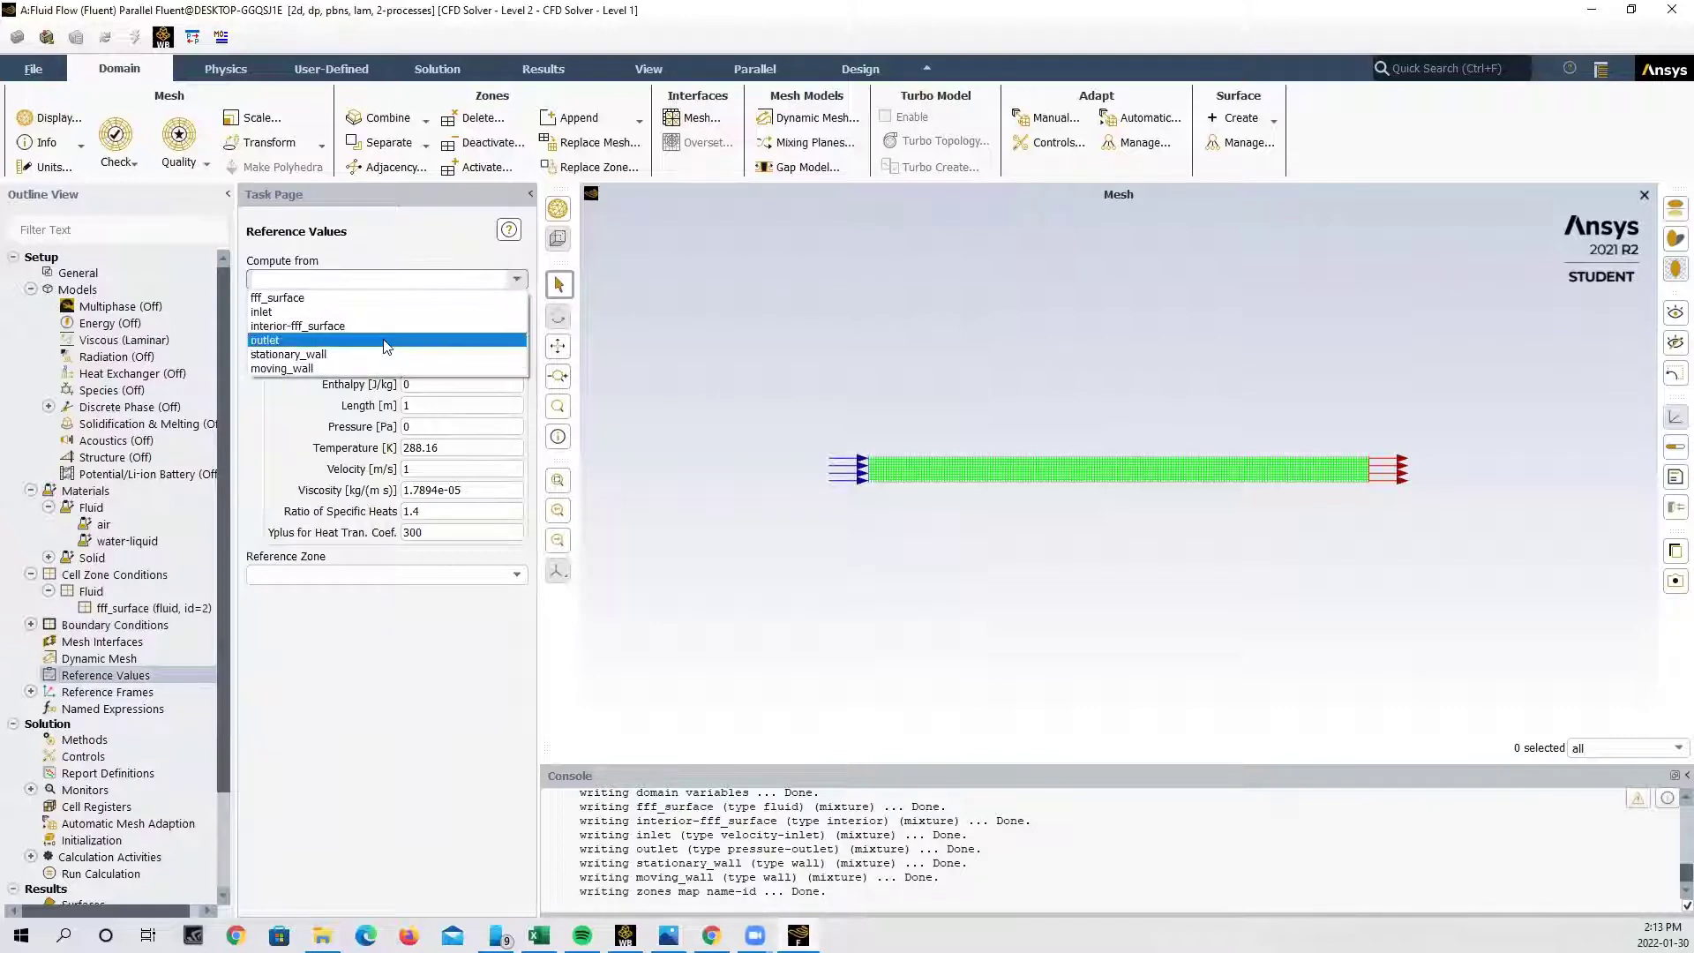
pyautogui.click(343, 307)
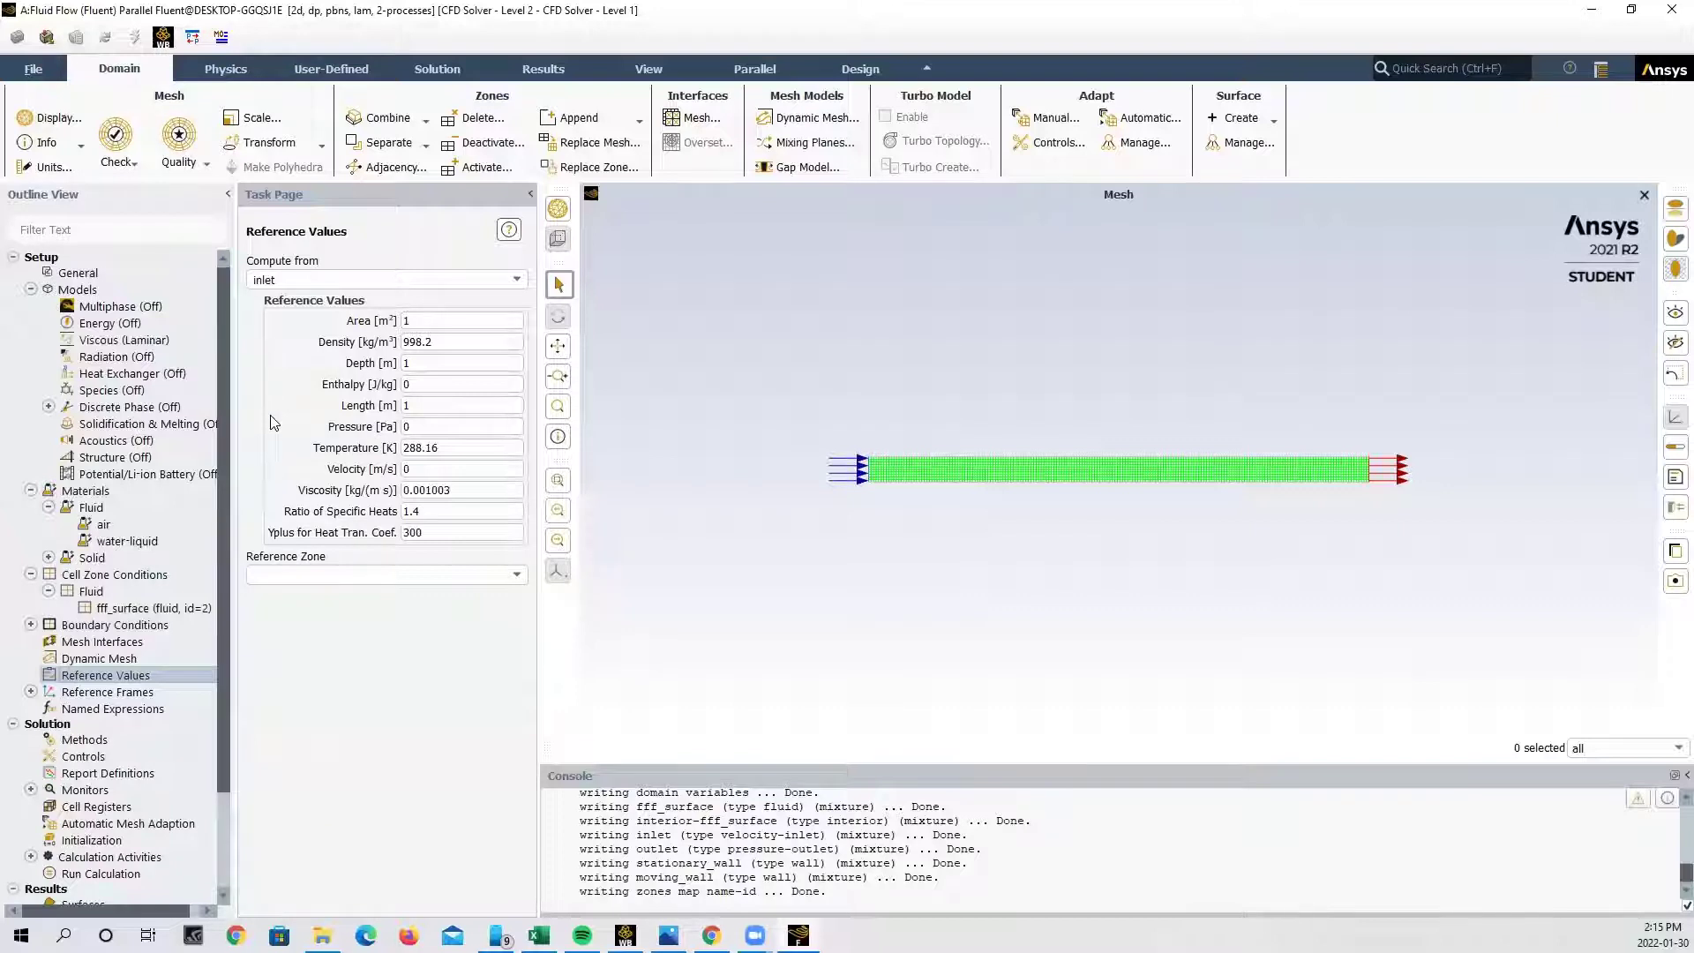
# Initialize the solution using Hybrid Initialization.
pyautogui.click(74, 841)
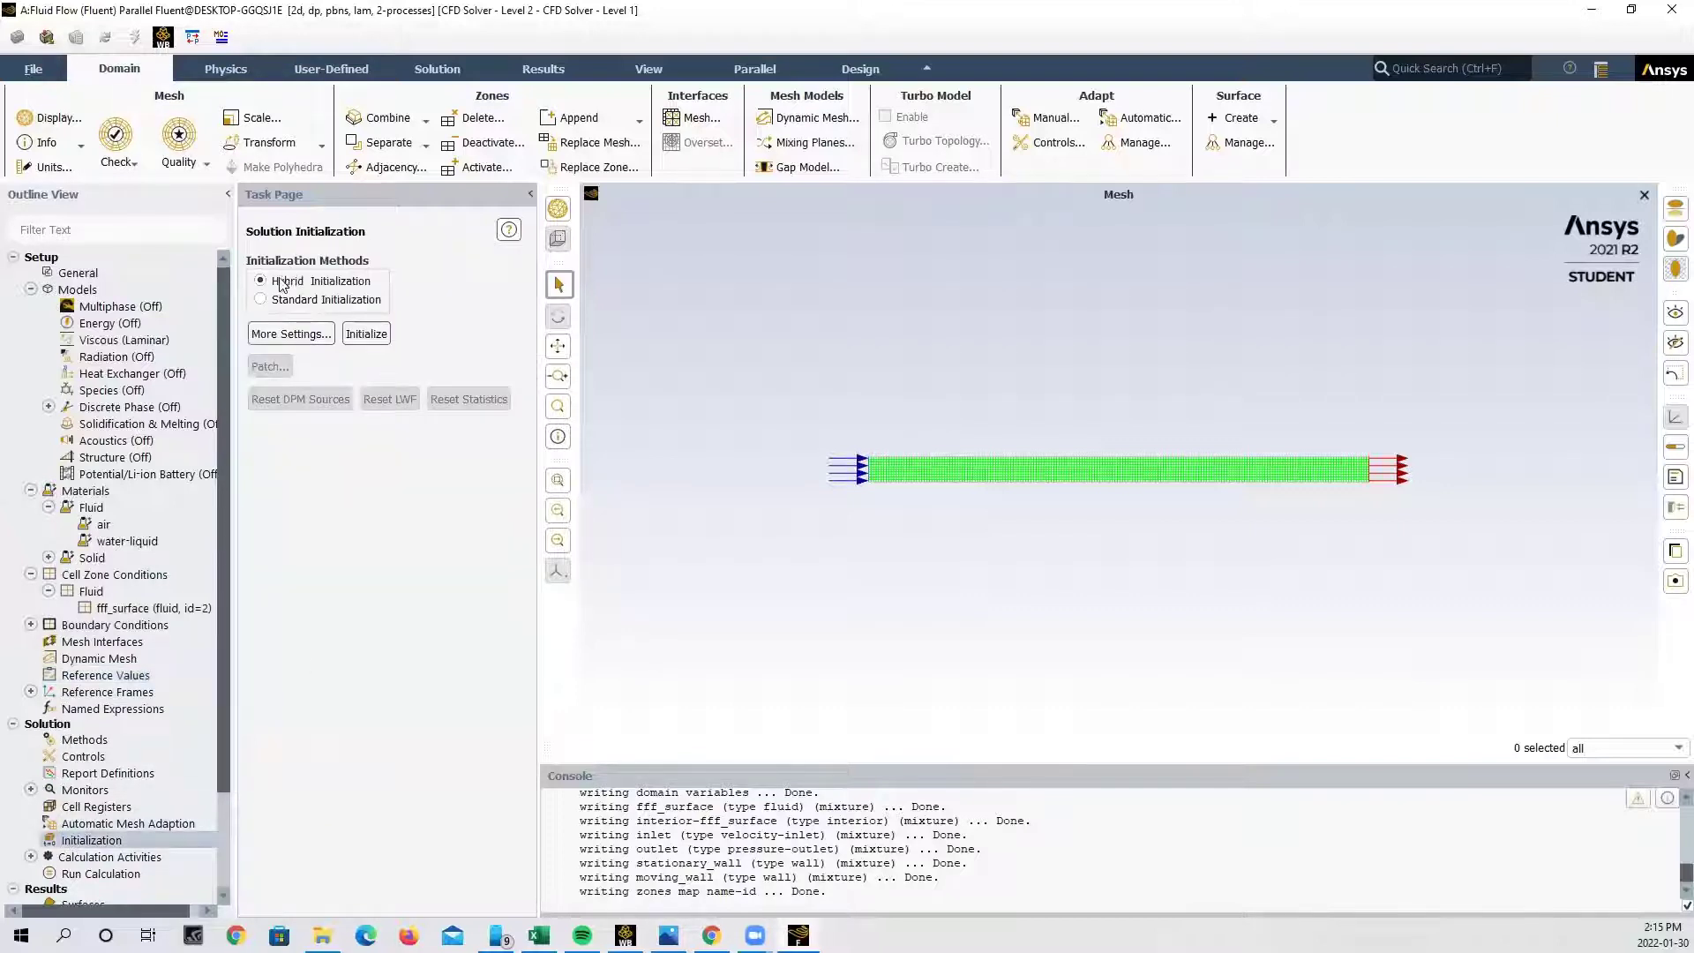
pyautogui.click(367, 336)
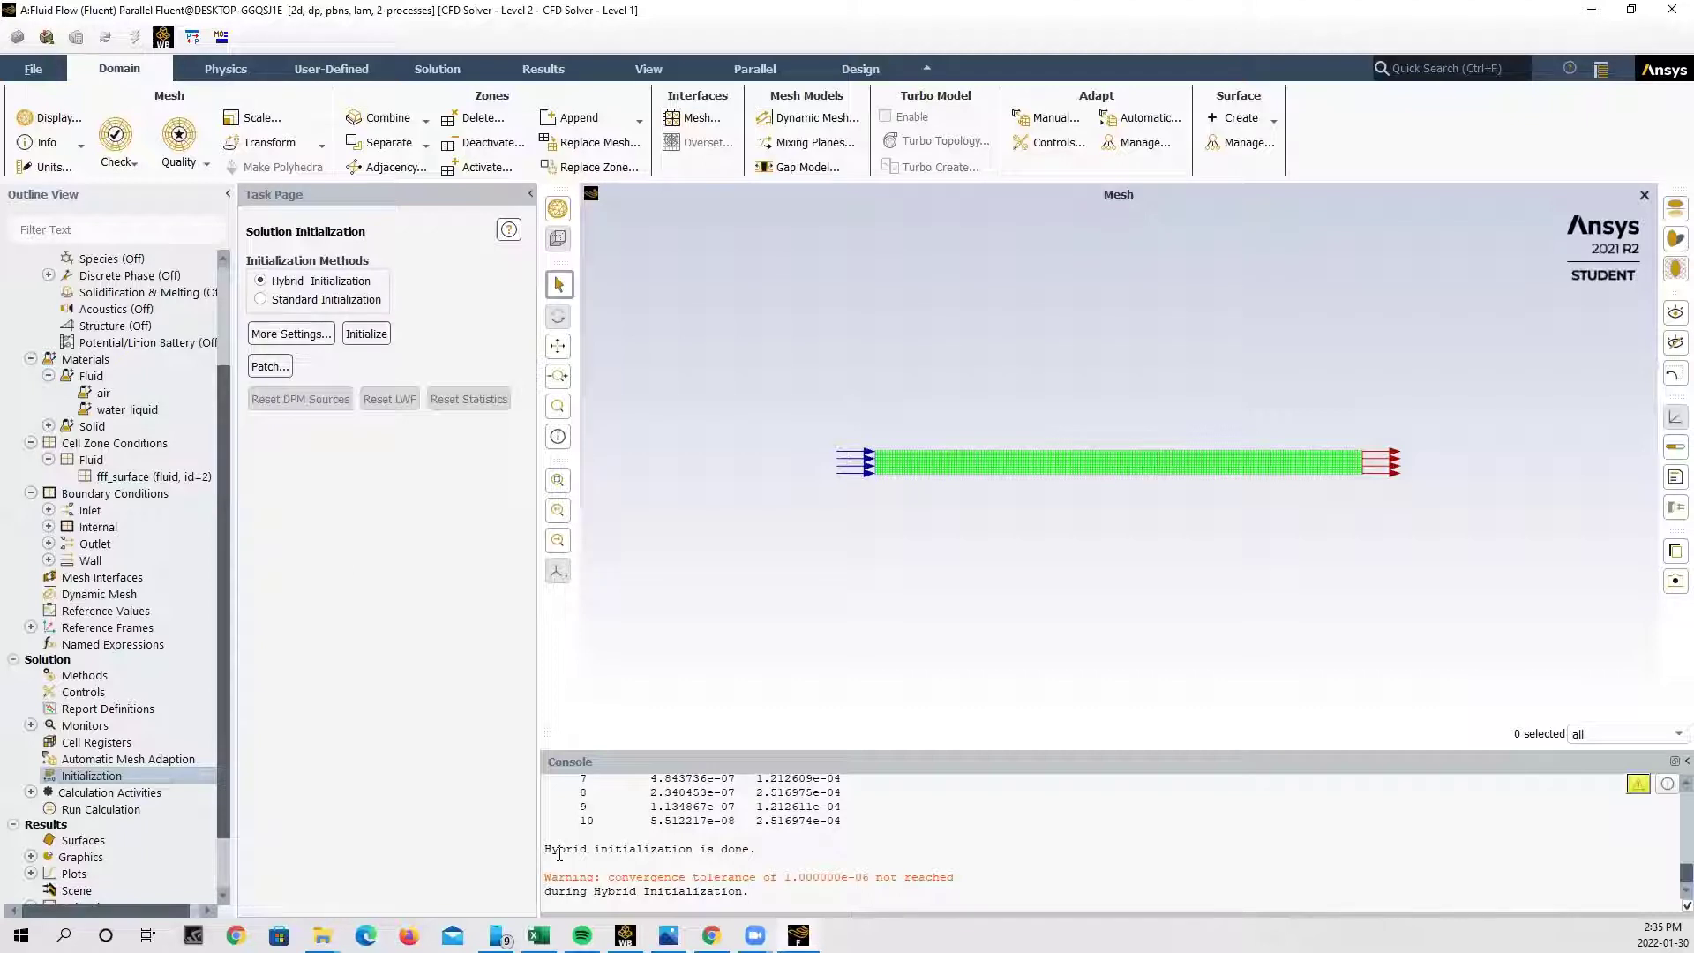
# Check the additional settings available for the hybrid initialization.
pyautogui.rightClick(115, 779)
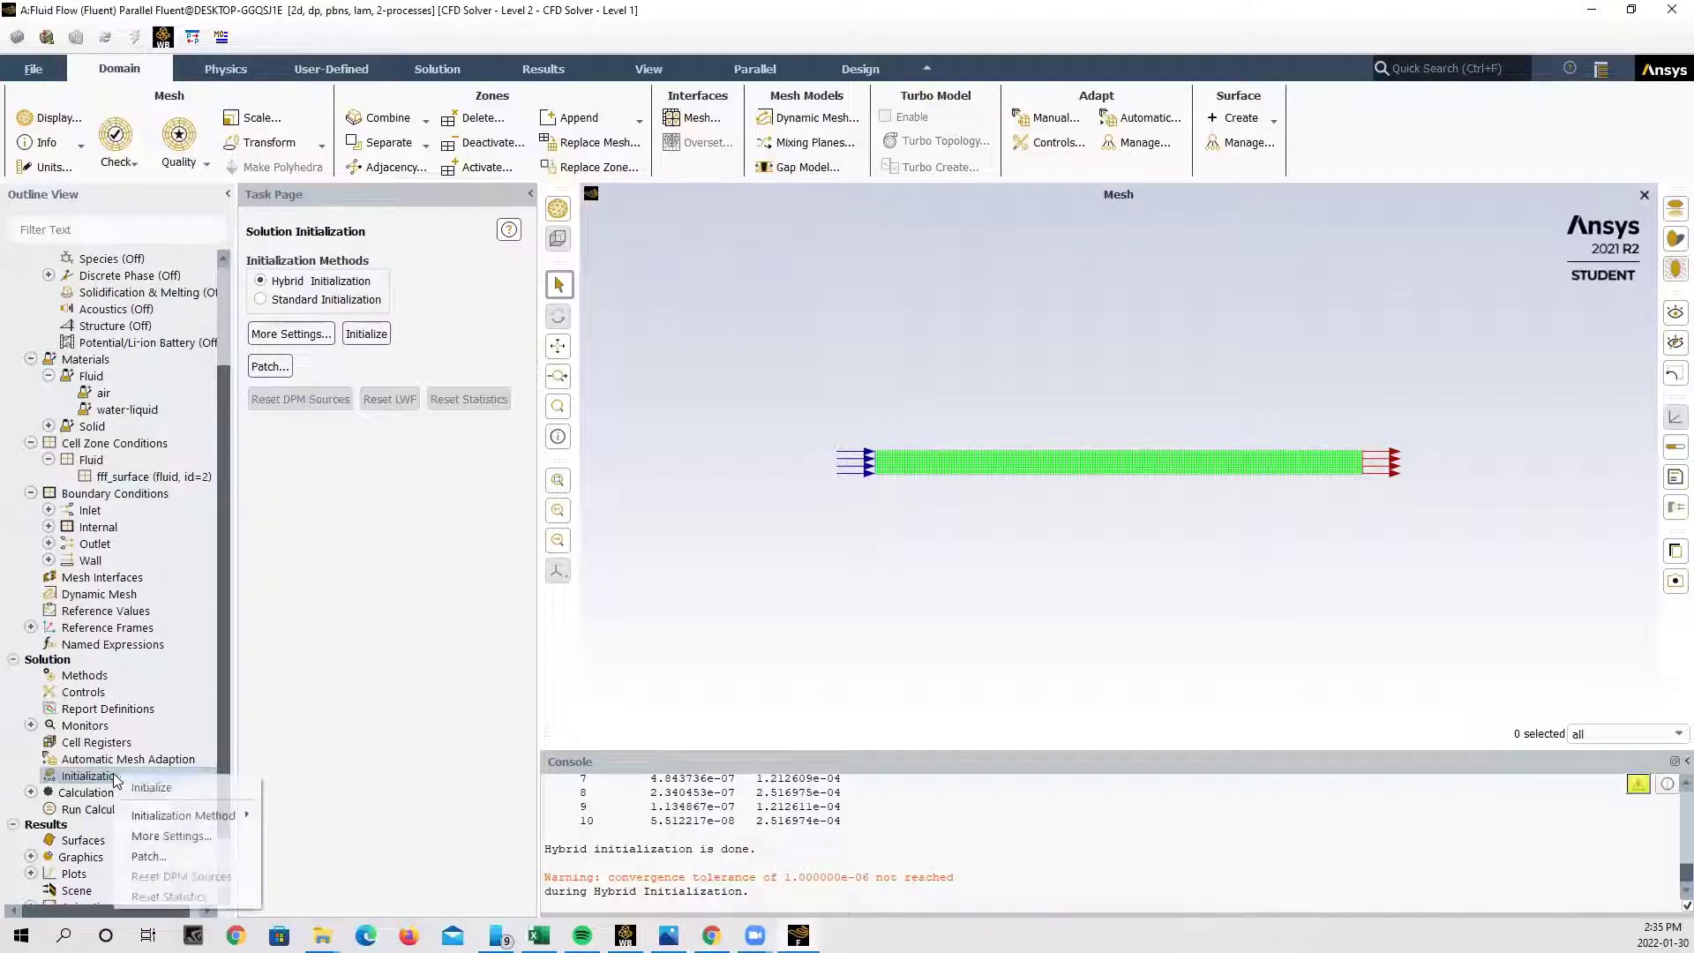
pyautogui.click(177, 836)
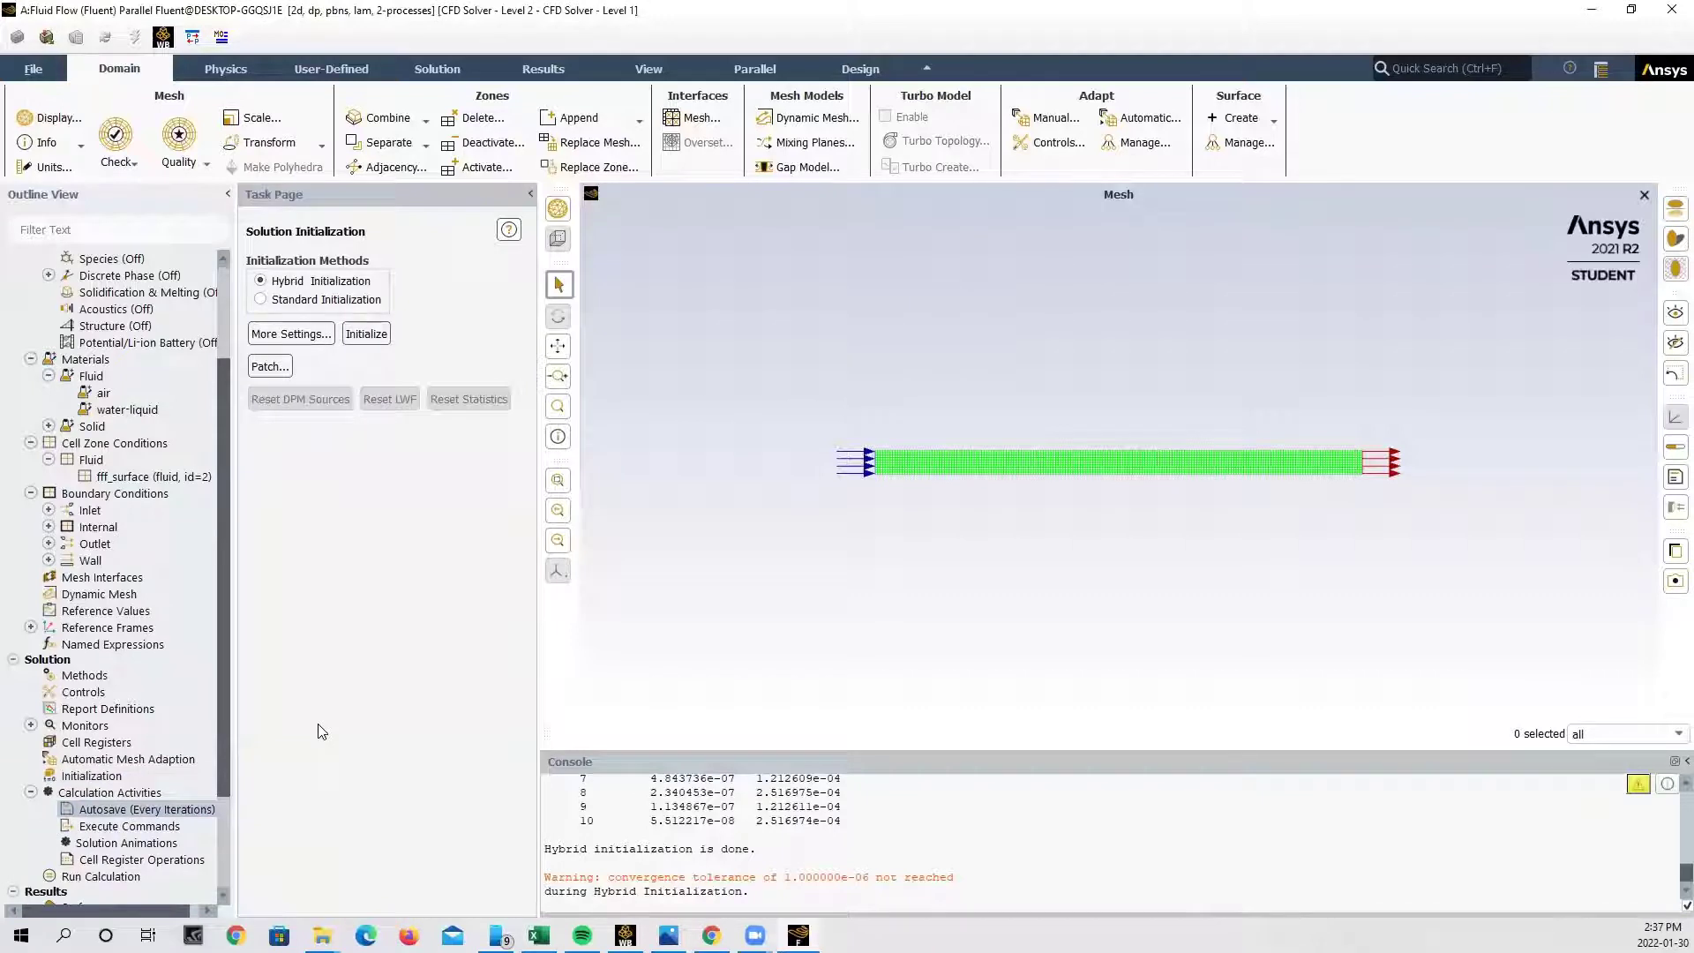
# Set the number of iterations to 1000 and run the calculation to completion.
pyautogui.click(100, 877)
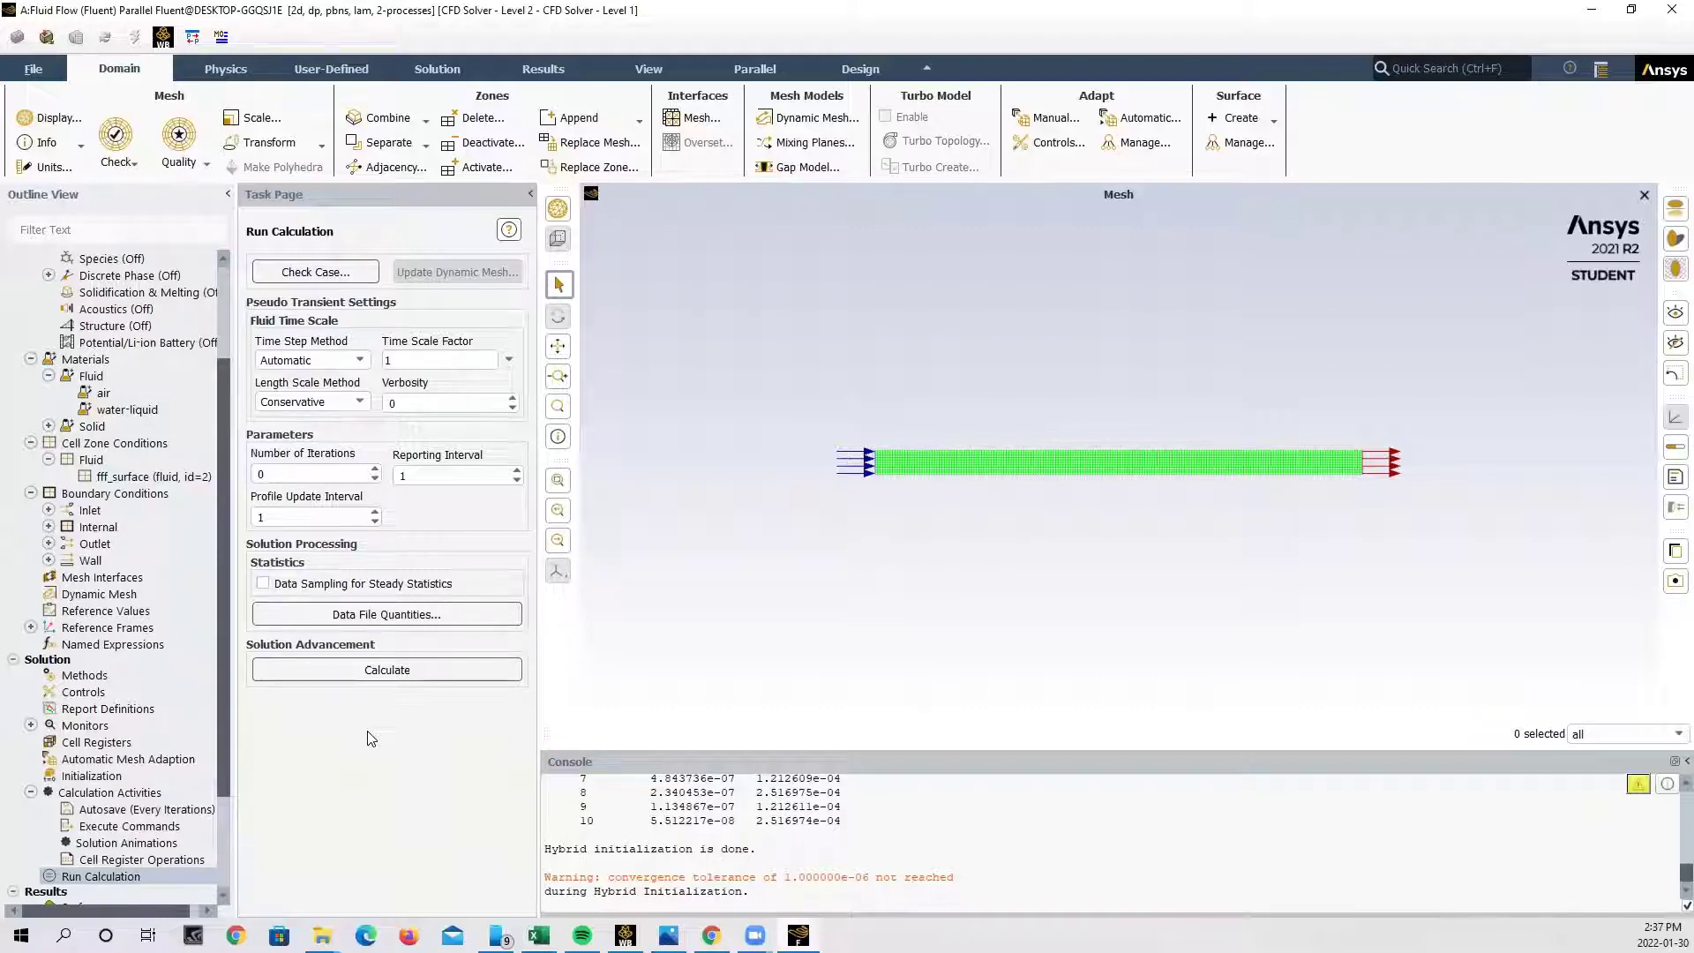
pyautogui.click(316, 472)
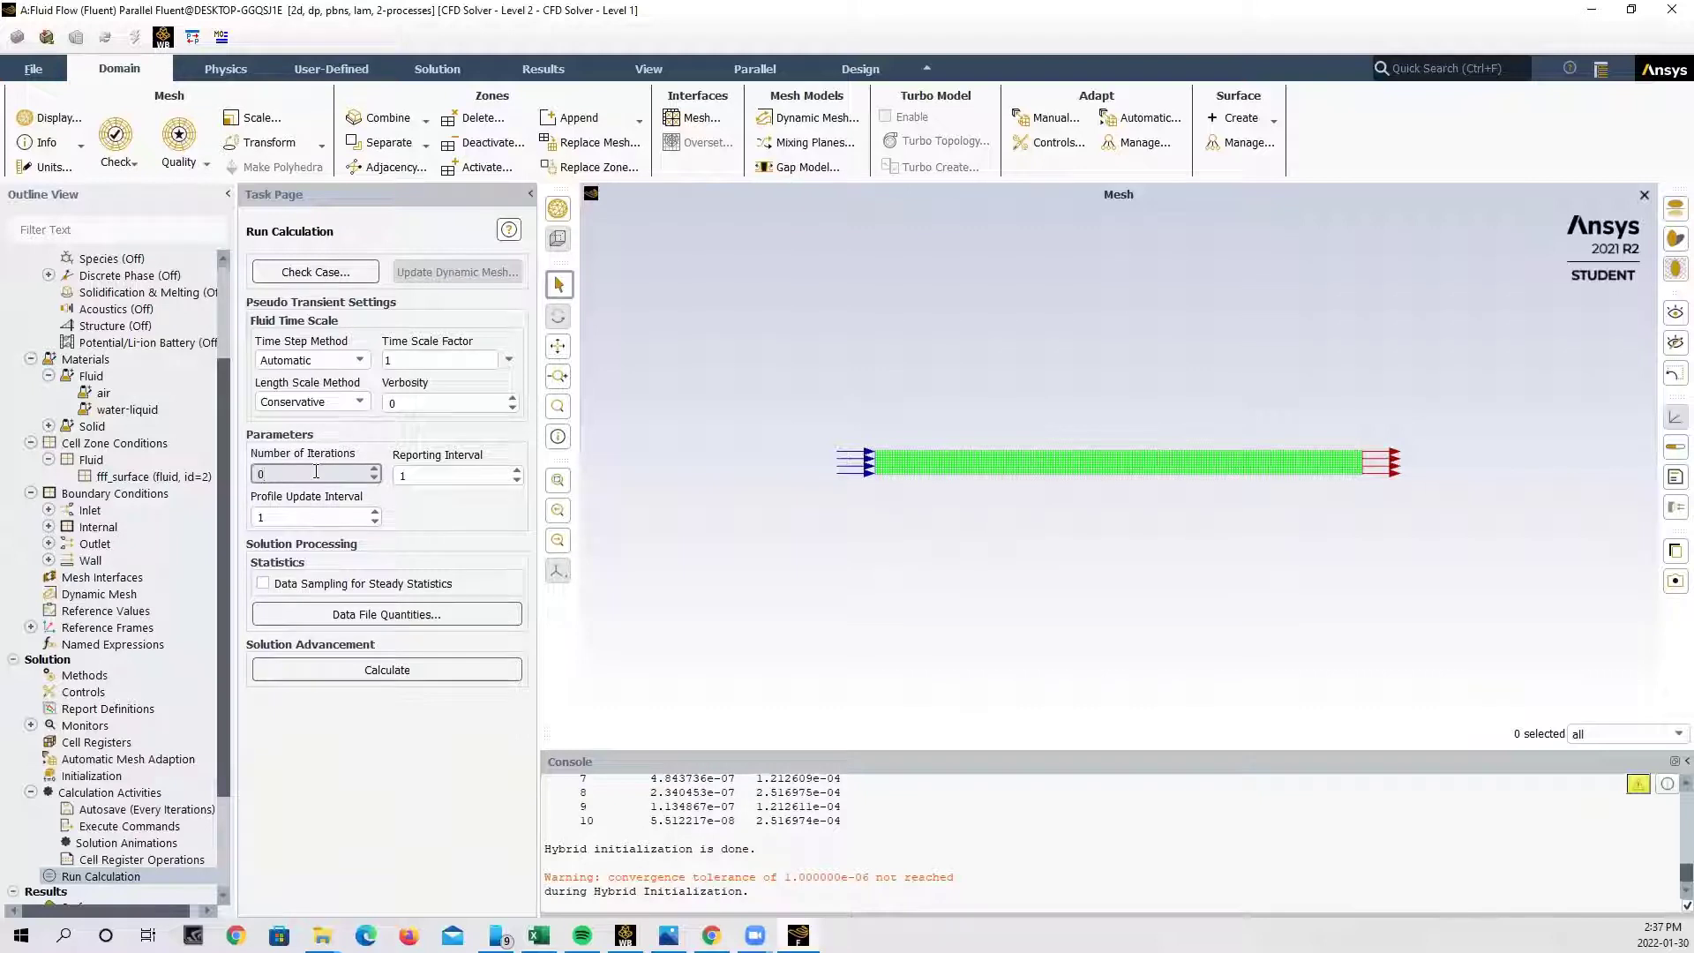
pyautogui.press('BackSpace')
pyautogui.write('1000')
pyautogui.click(335, 670)
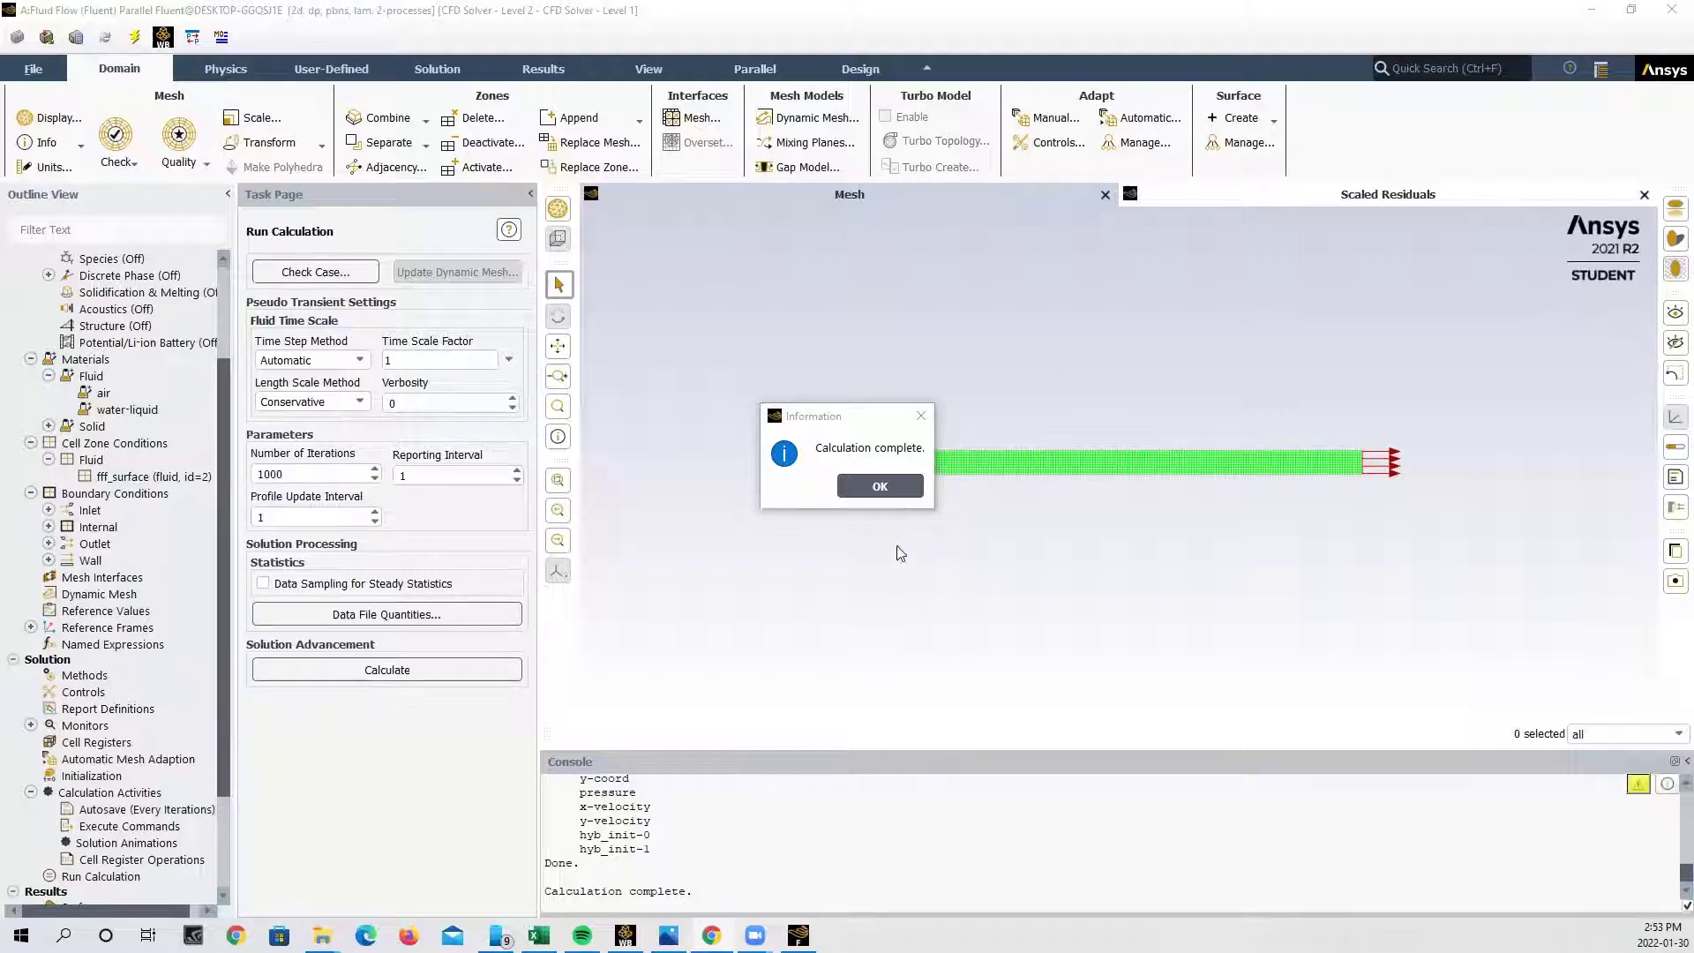
pyautogui.click(896, 485)
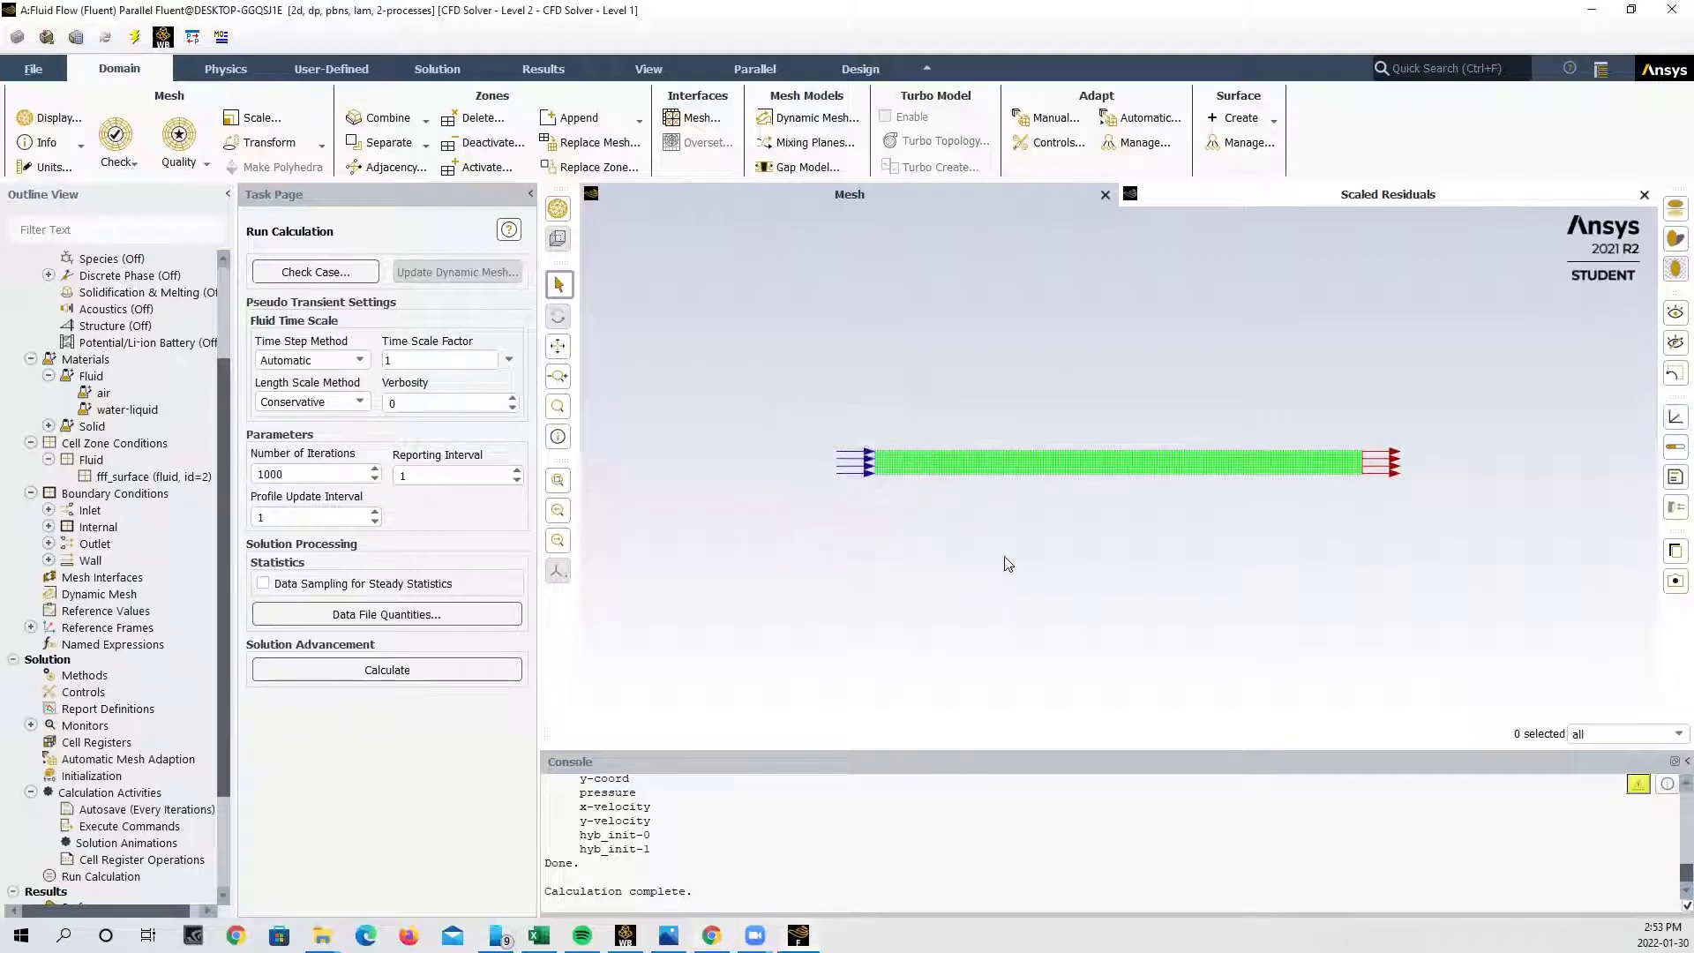
# Quit Fluent and open the Results of the Fluid Flow (Fluent) system in CFD-Post.
pyautogui.click(1672, 9)
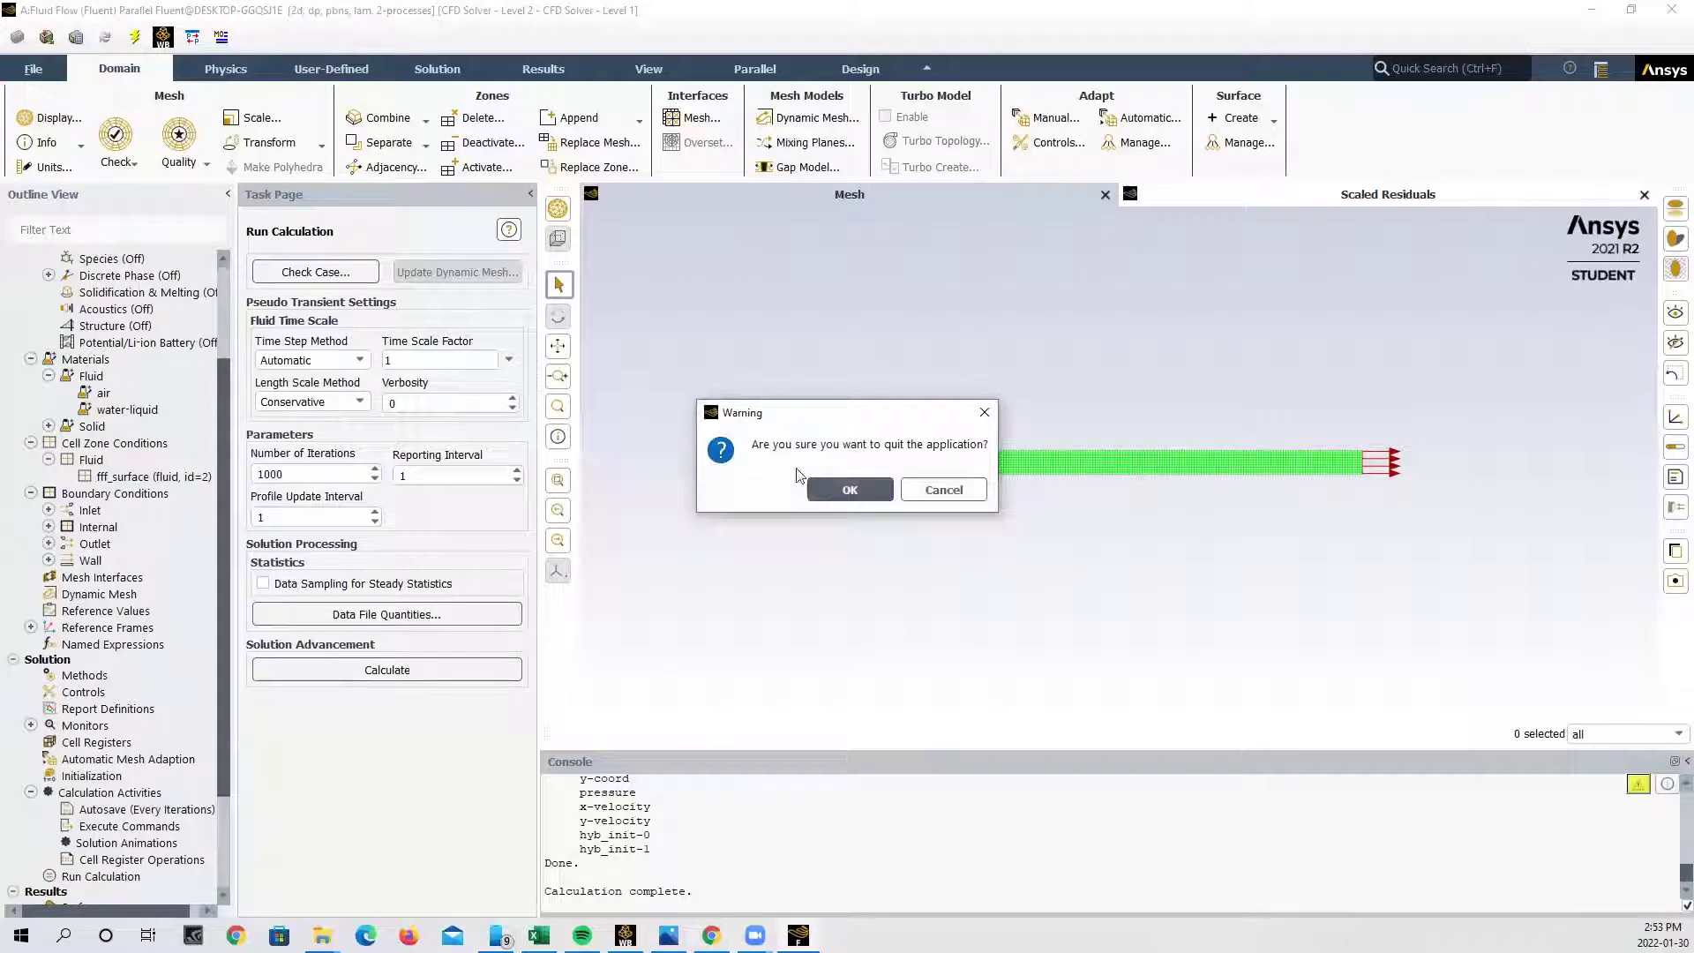
pyautogui.click(834, 488)
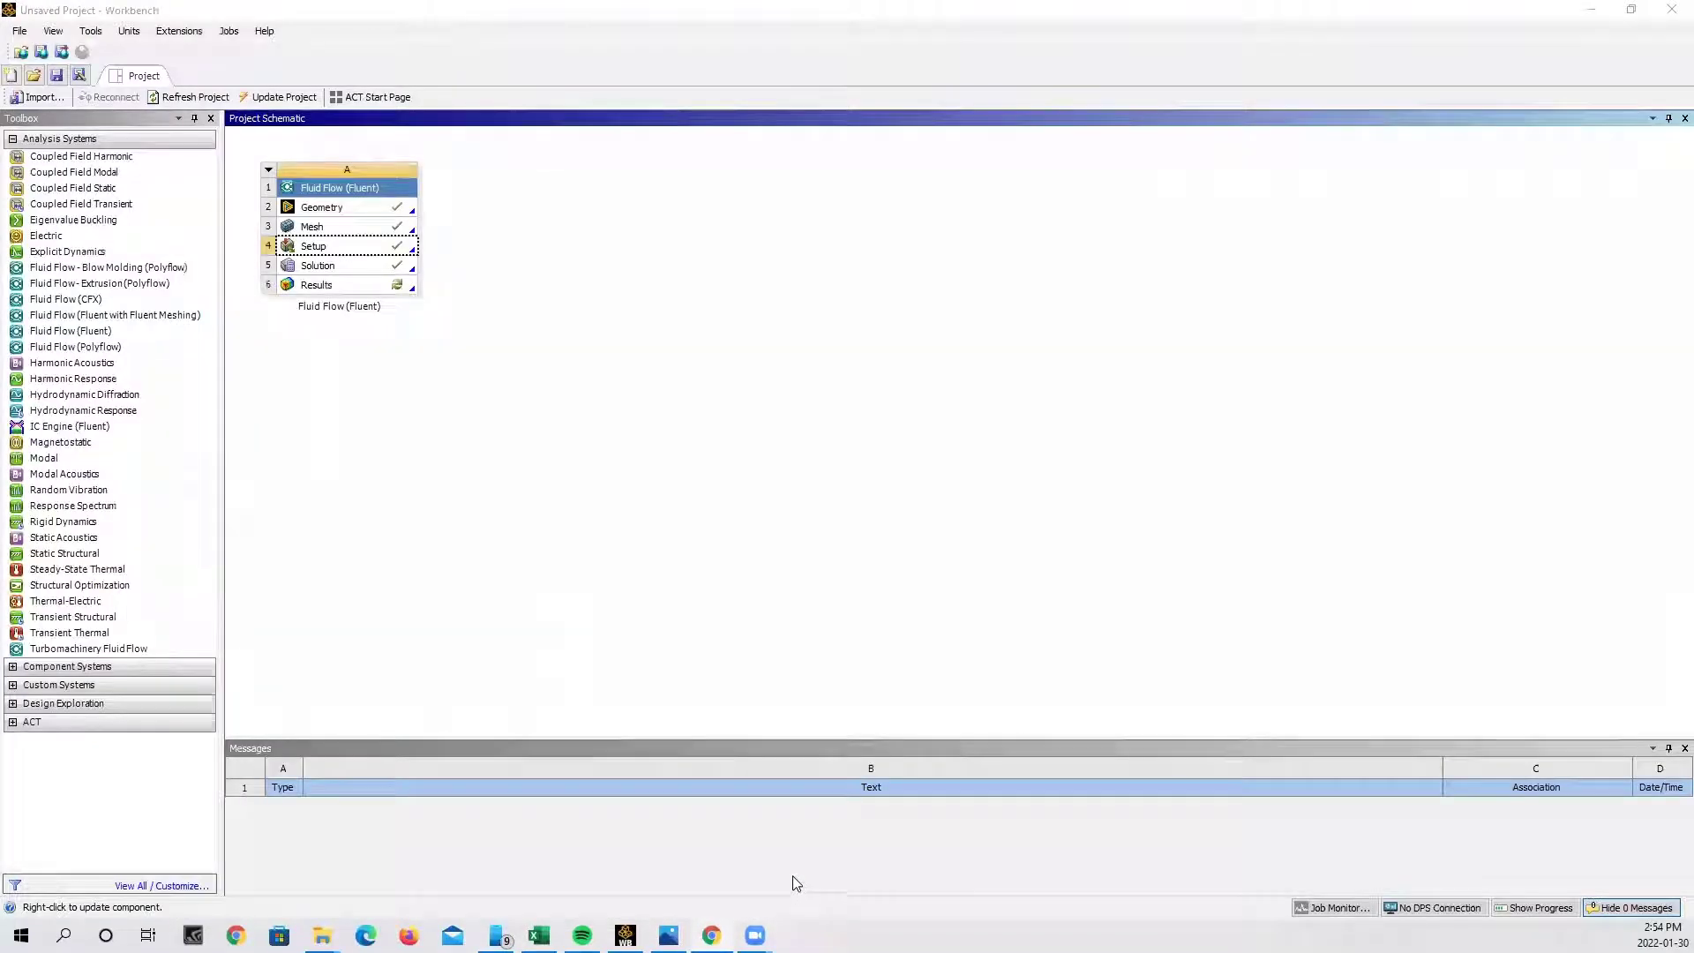
pyautogui.doubleClick(348, 294)
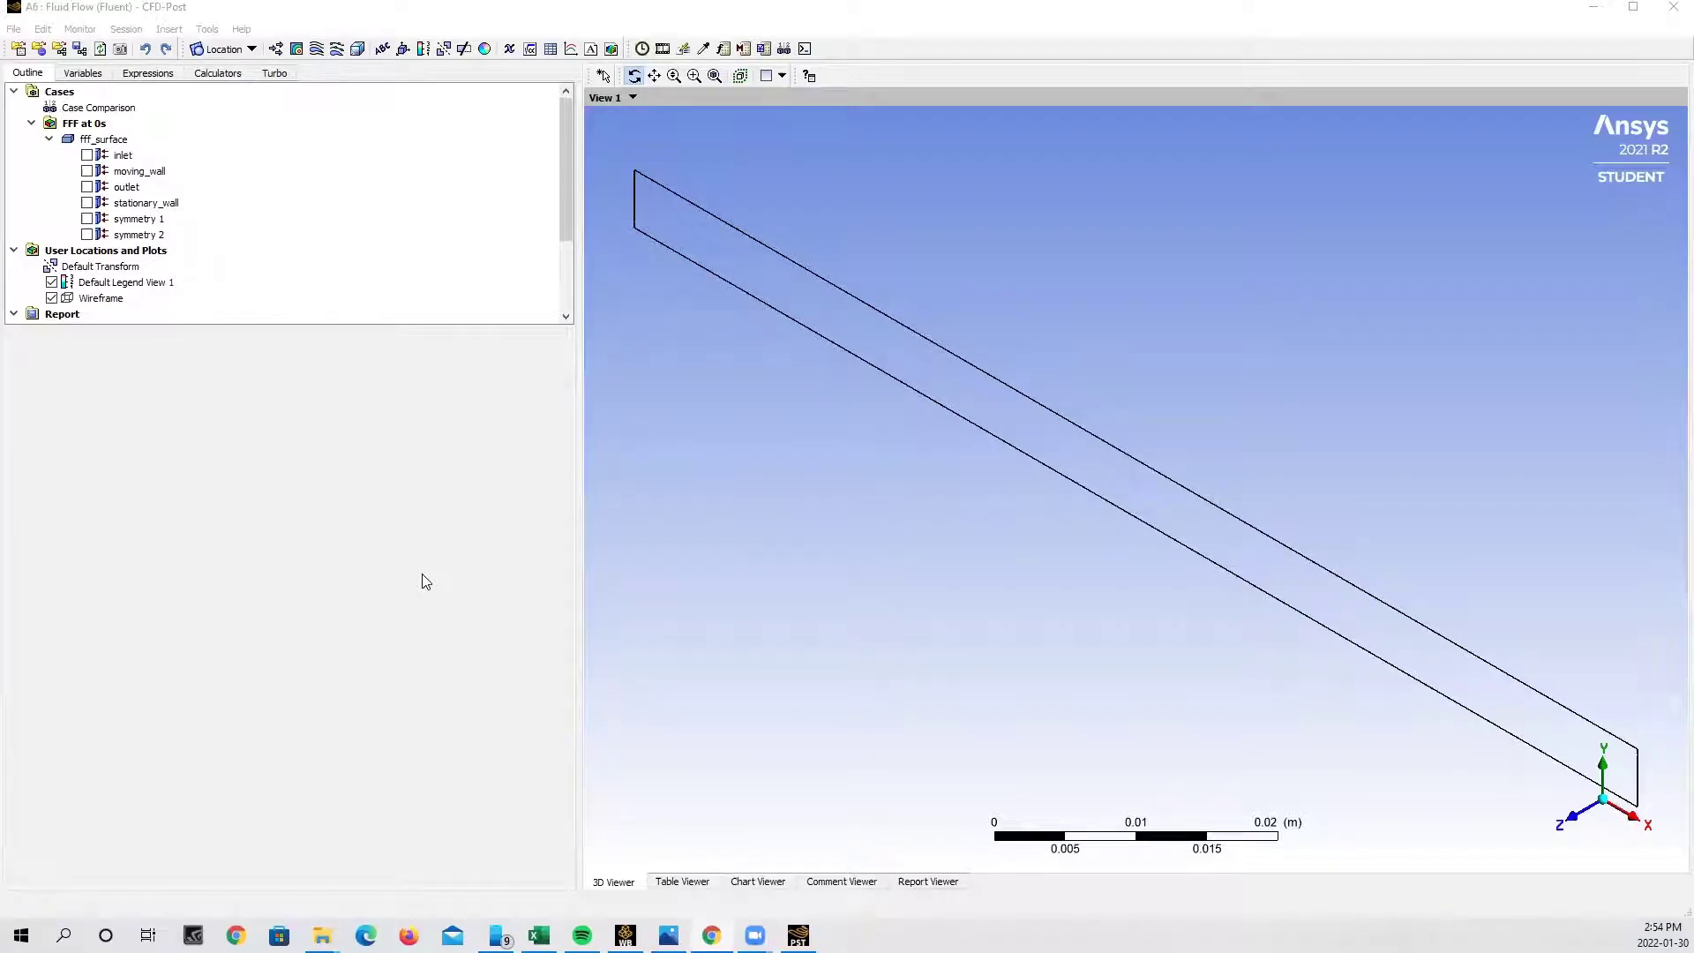
# Create a 3D velocity streamline starting from the inlet with 50 equally spaced points.
pyautogui.click(1580, 814)
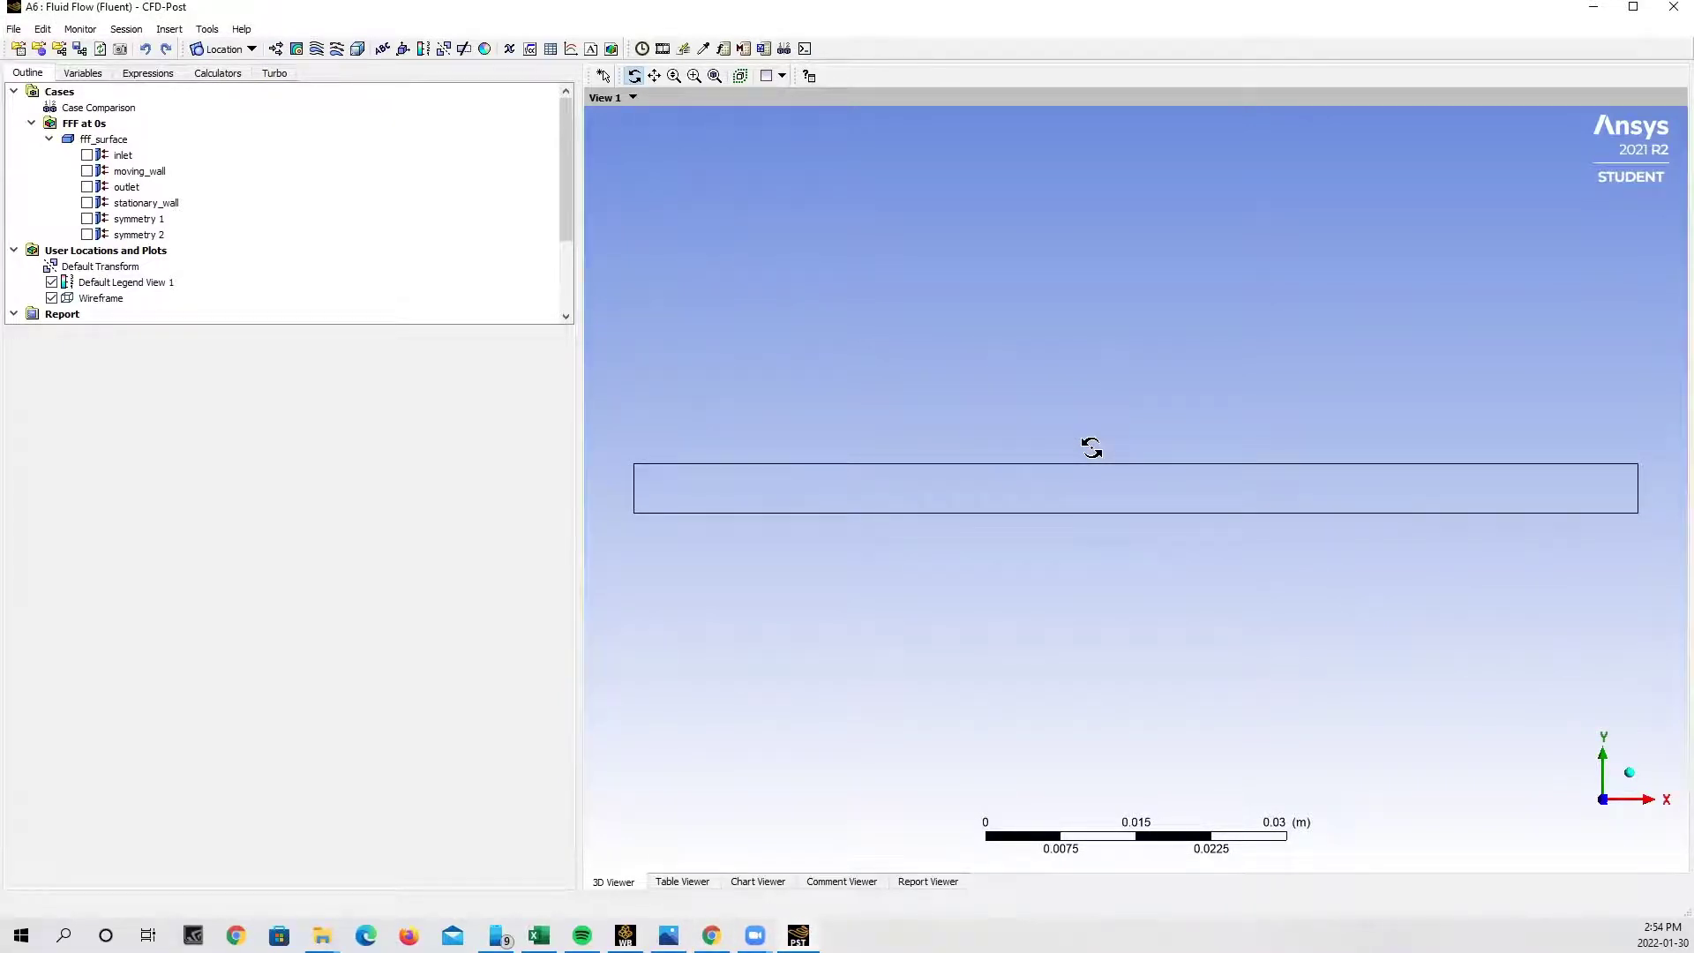
pyautogui.click(317, 49)
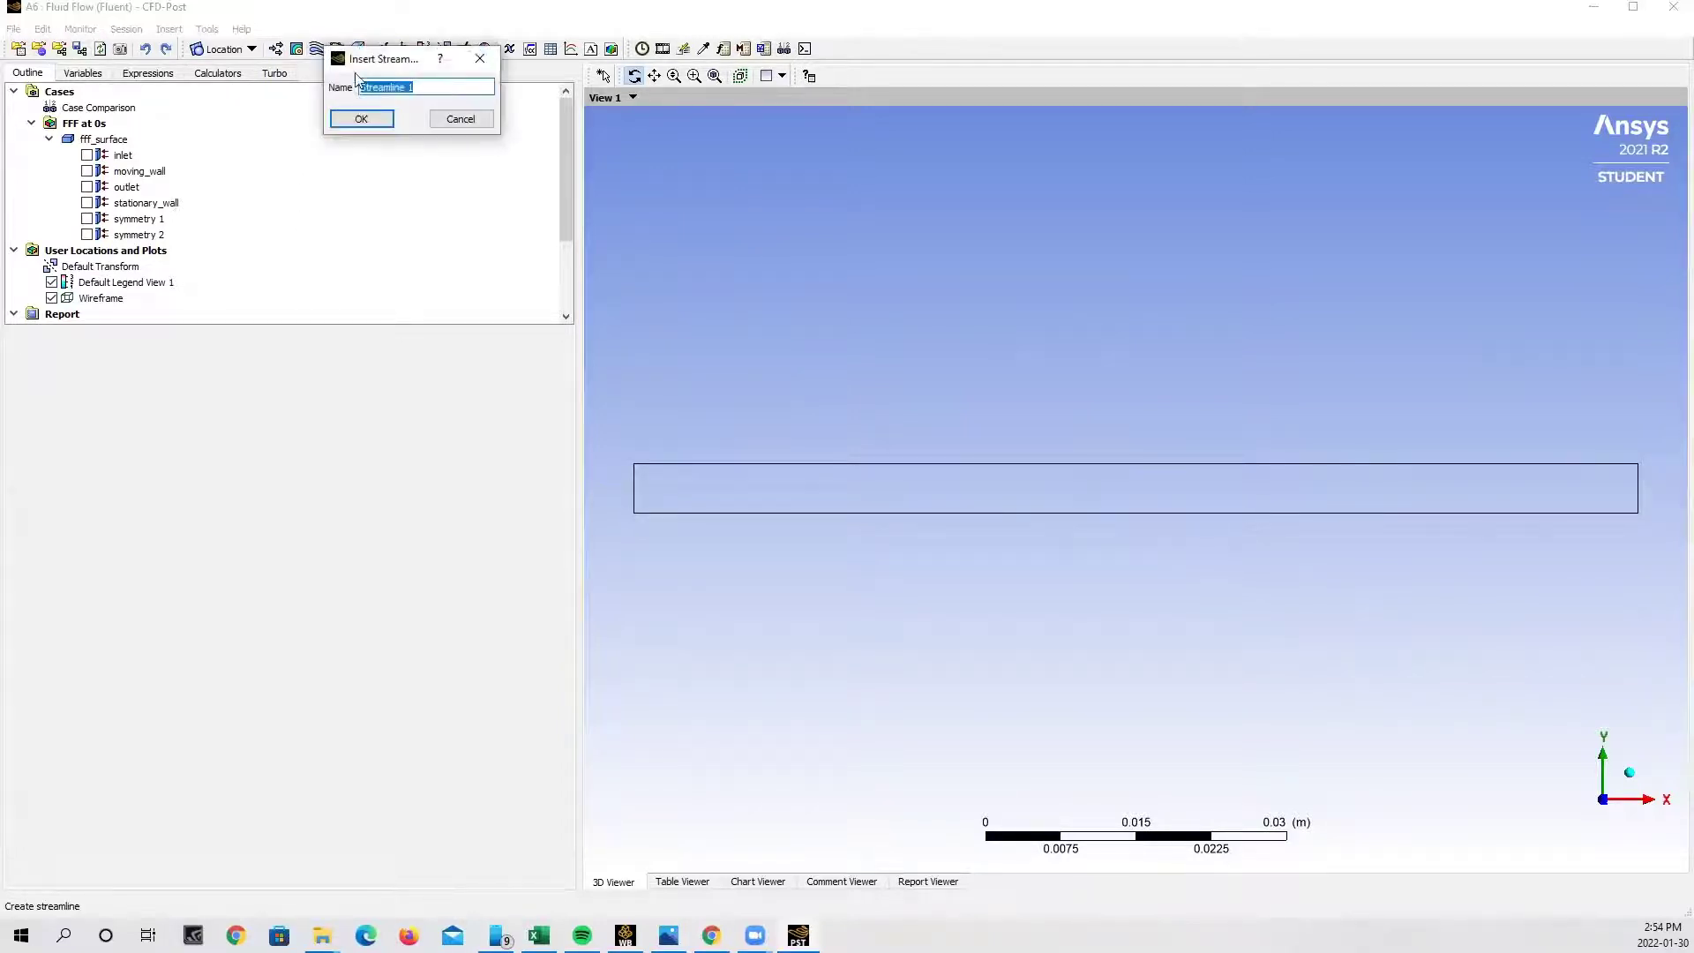
pyautogui.click(361, 120)
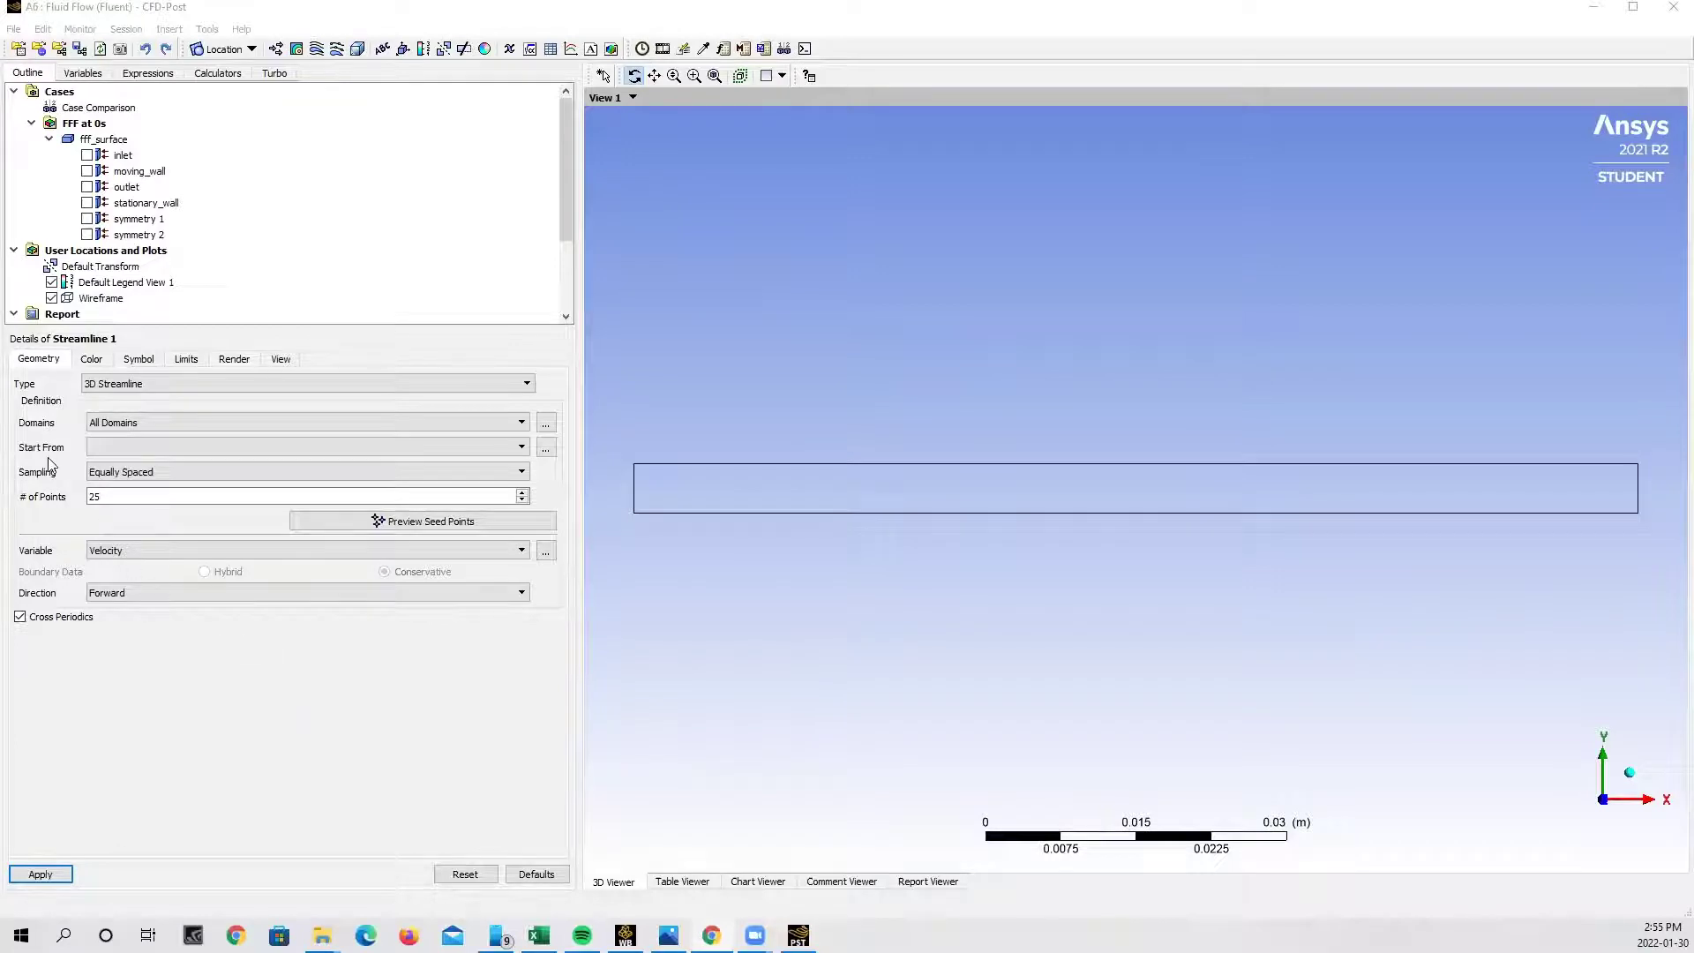
pyautogui.click(112, 448)
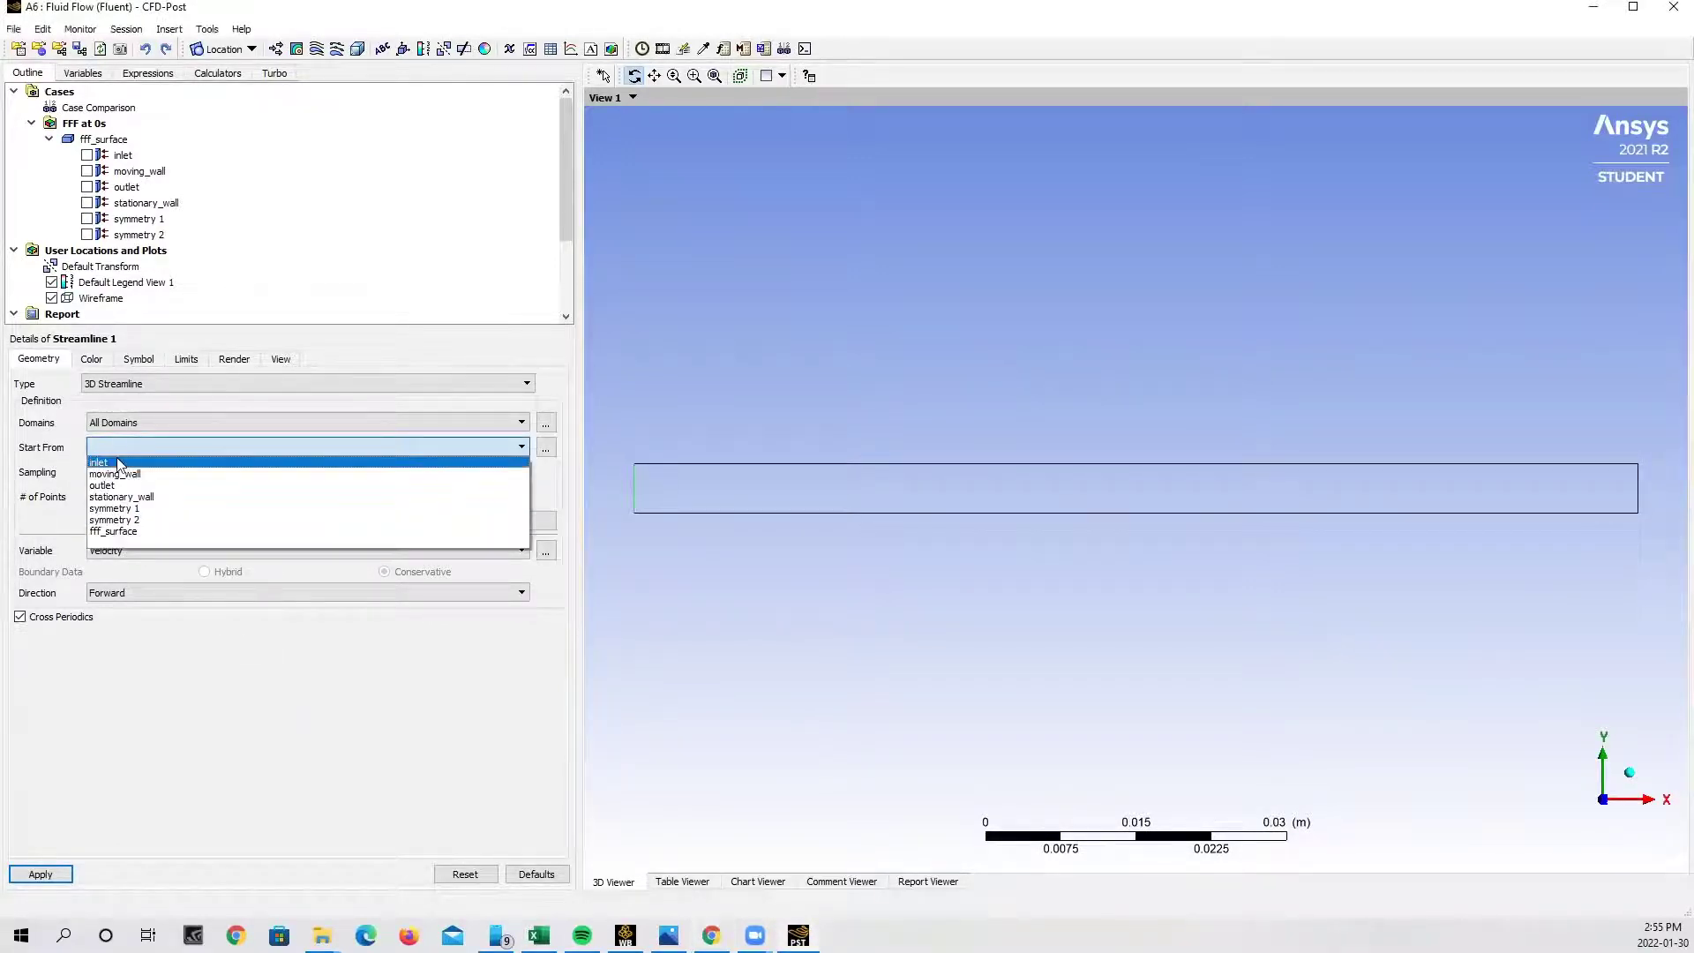
pyautogui.click(119, 462)
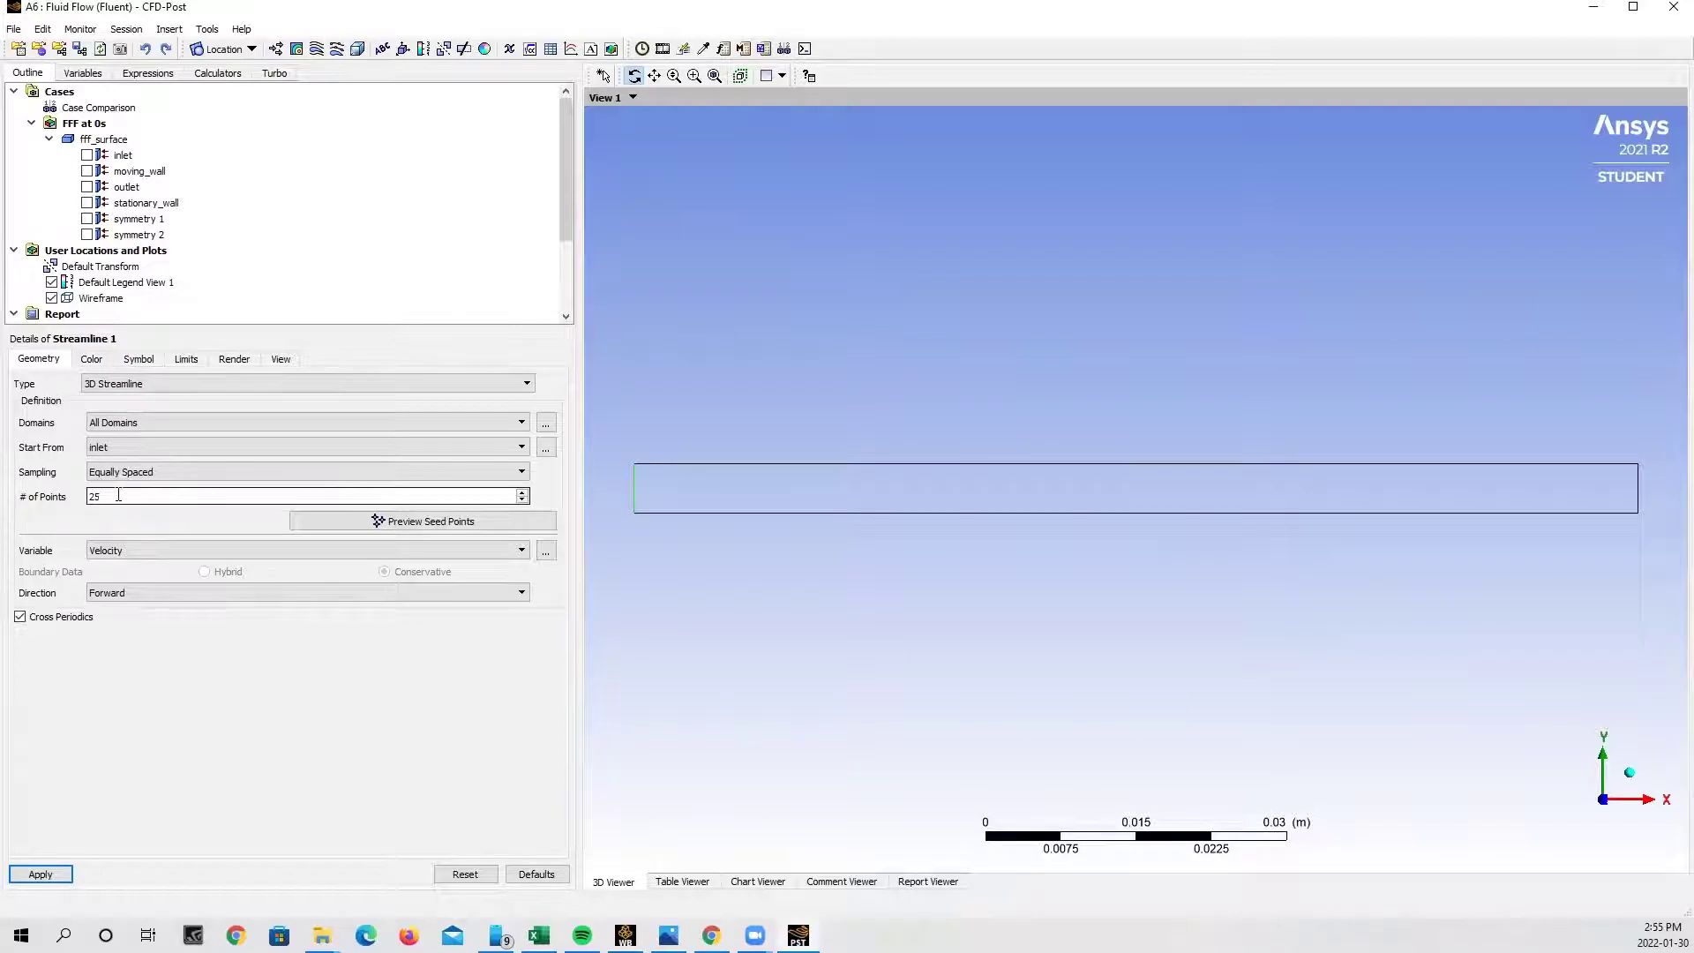
pyautogui.moveTo(114, 493); pyautogui.dragTo(29, 488)
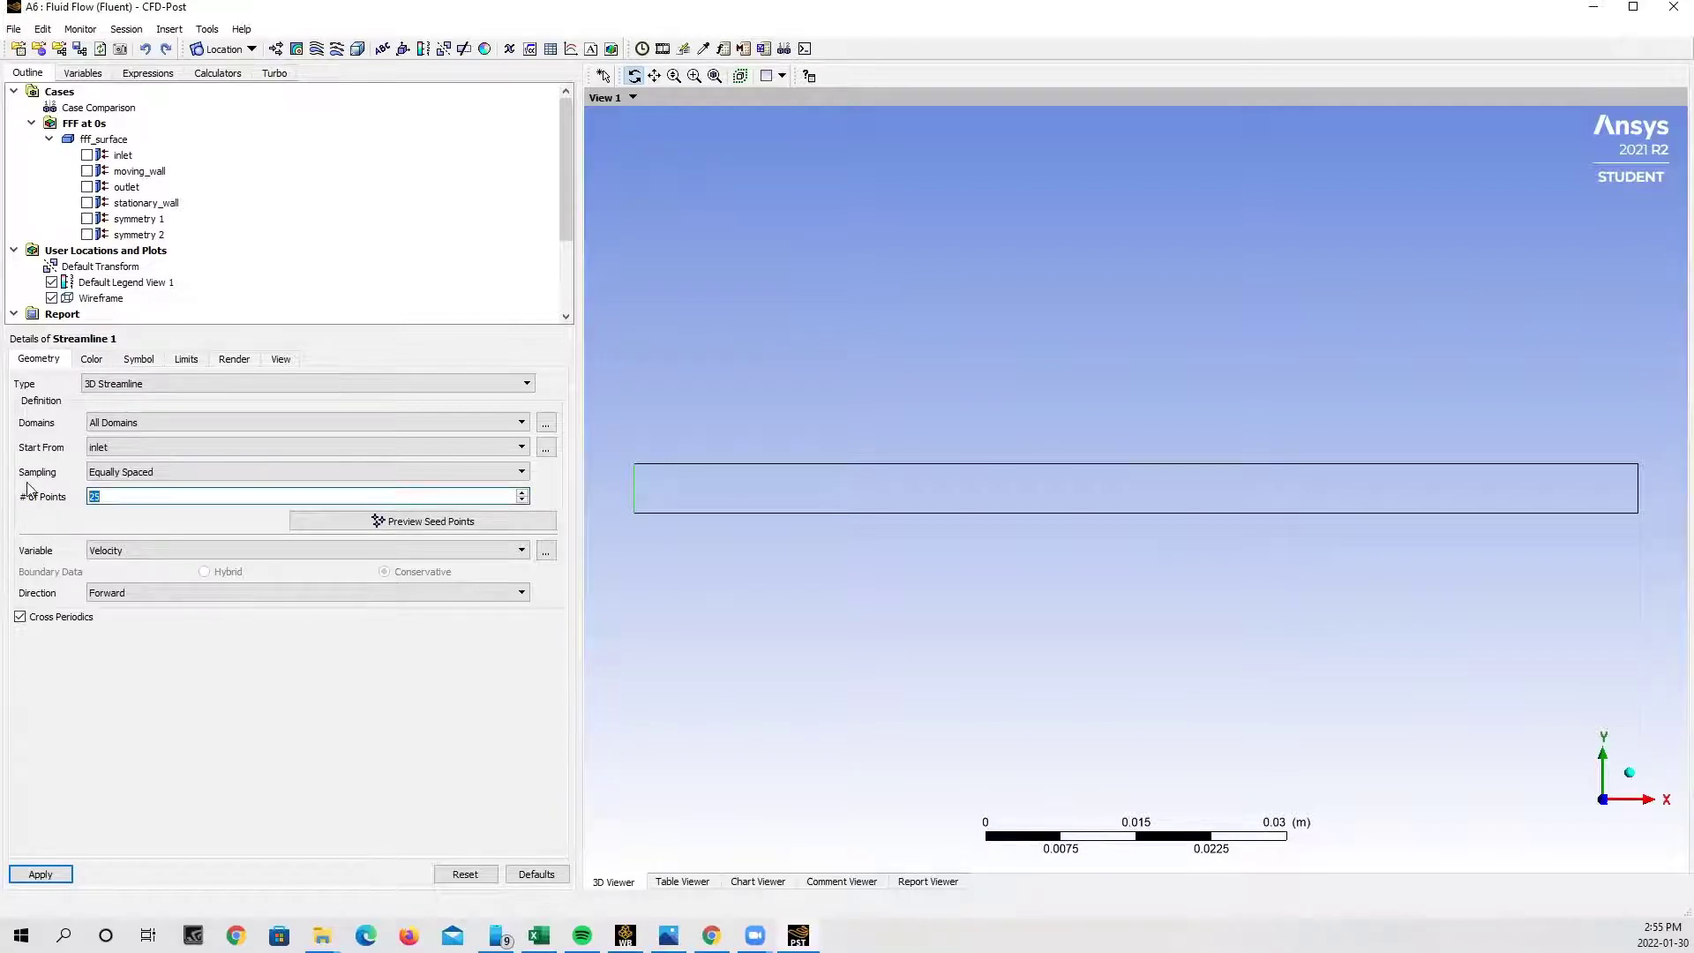
pyautogui.write('50')
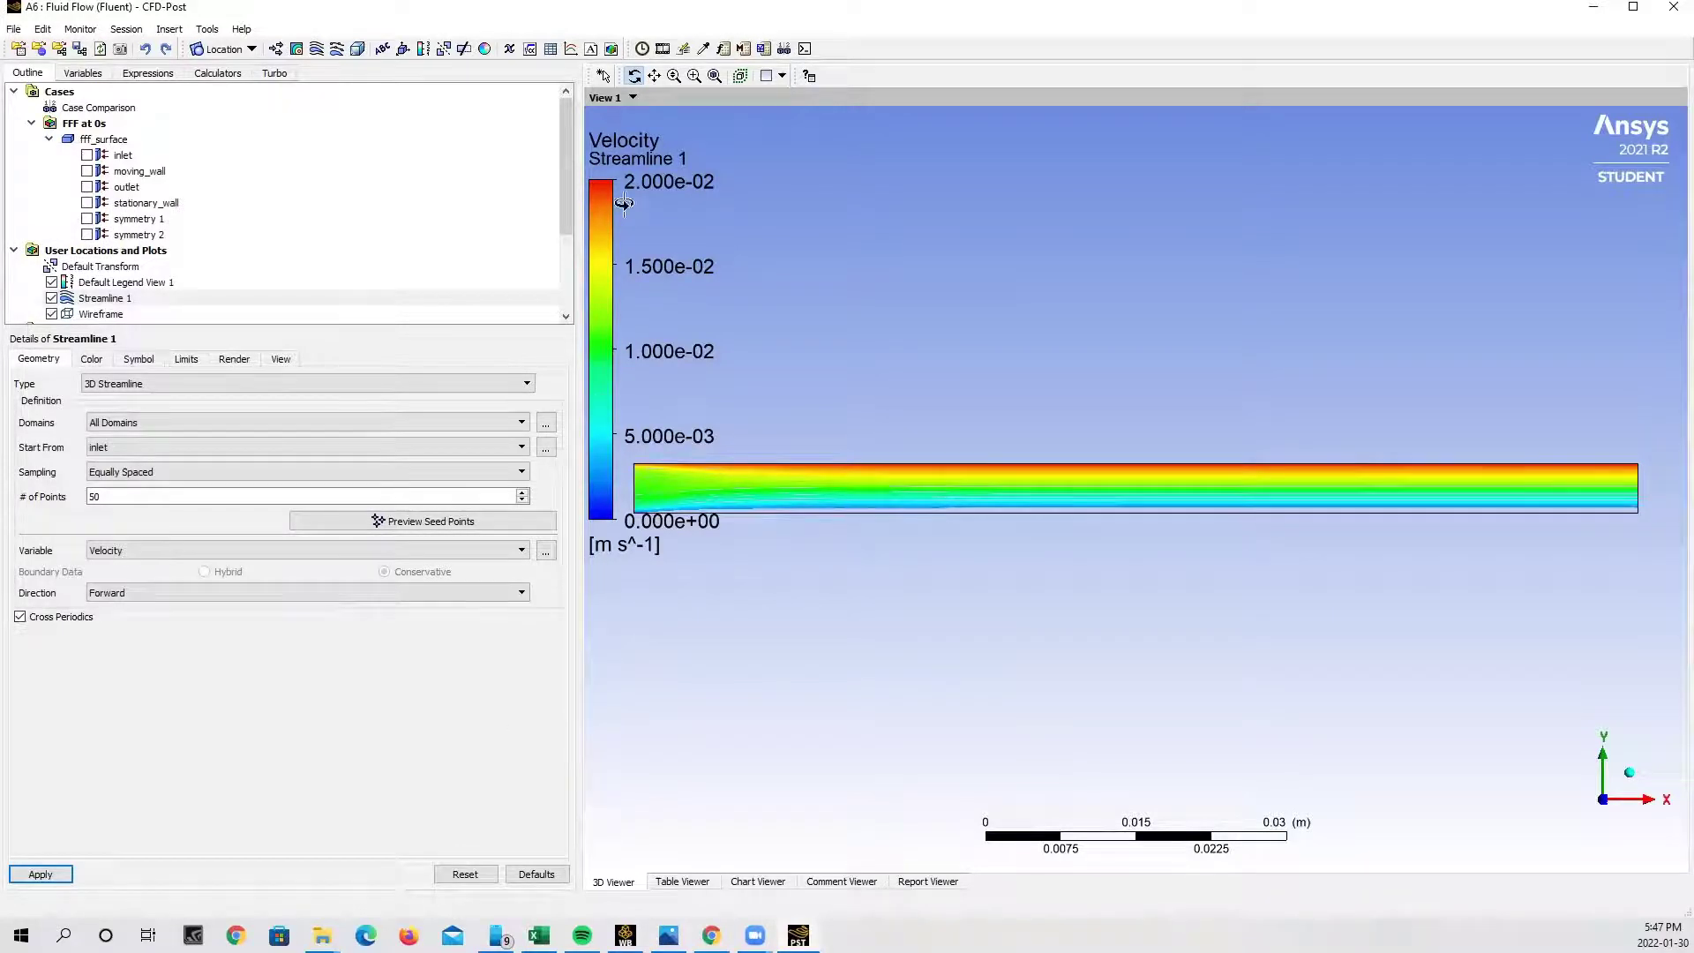
# Set up a slightly slower looping sweep animation of Streamline 1, with the movie file named Couetteflow.
pyautogui.click(662, 50)
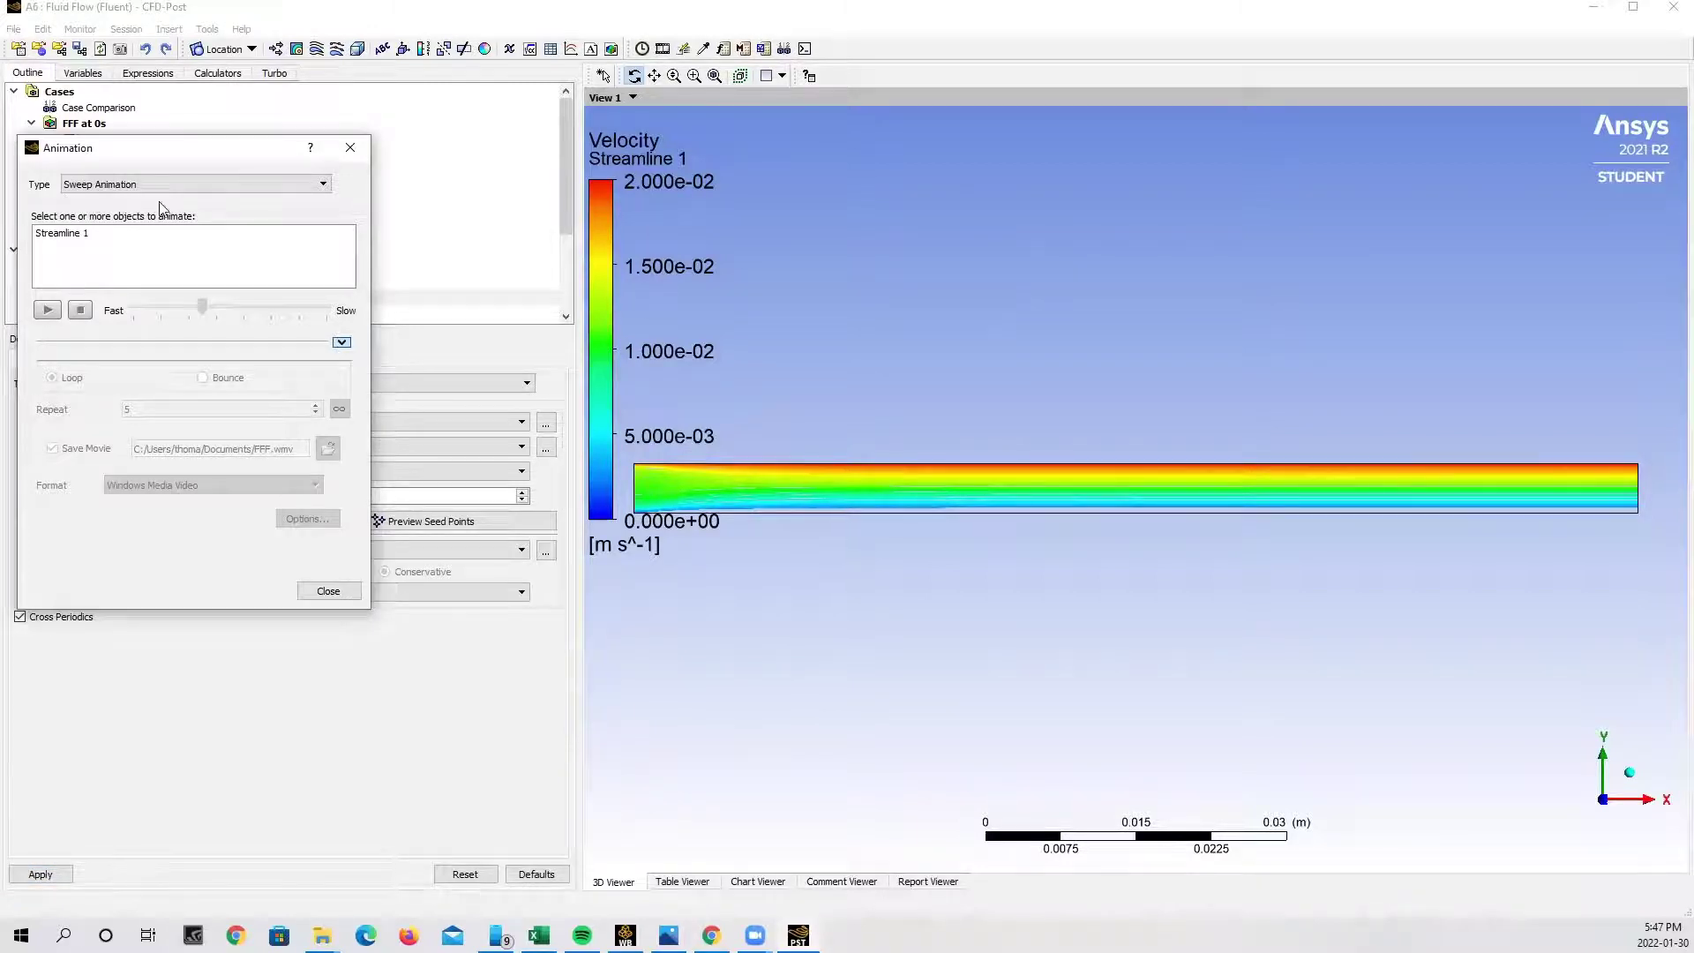
pyautogui.click(77, 235)
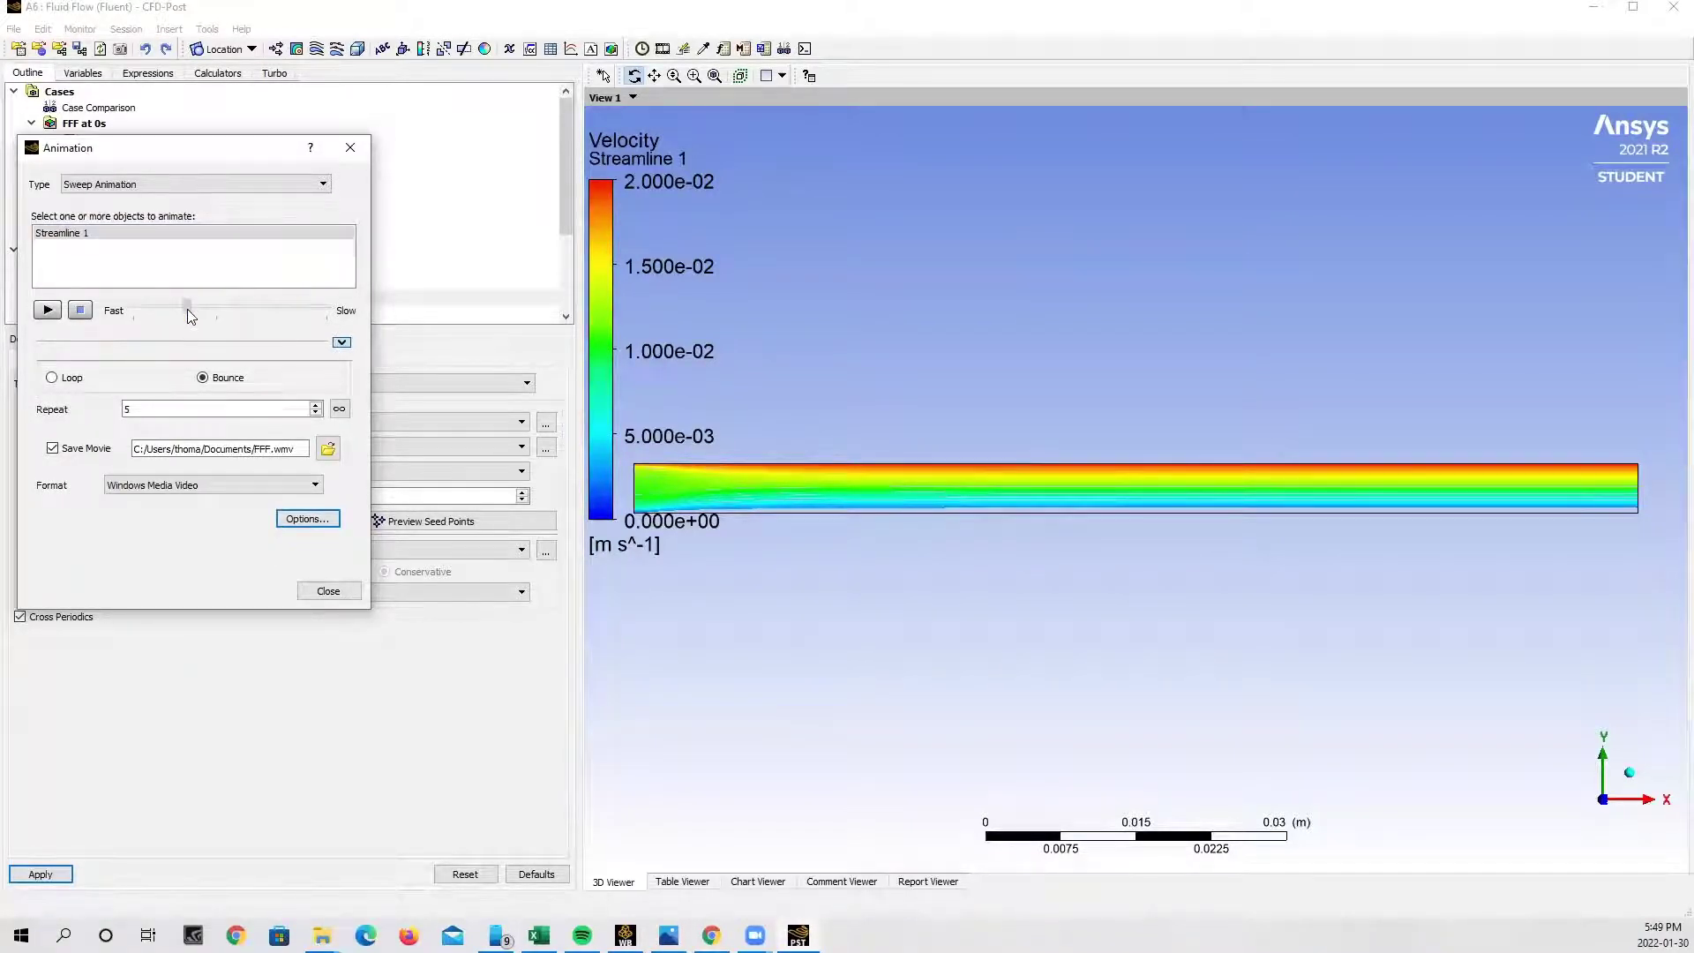
pyautogui.moveTo(180, 316); pyautogui.dragTo(234, 346)
pyautogui.click(129, 409)
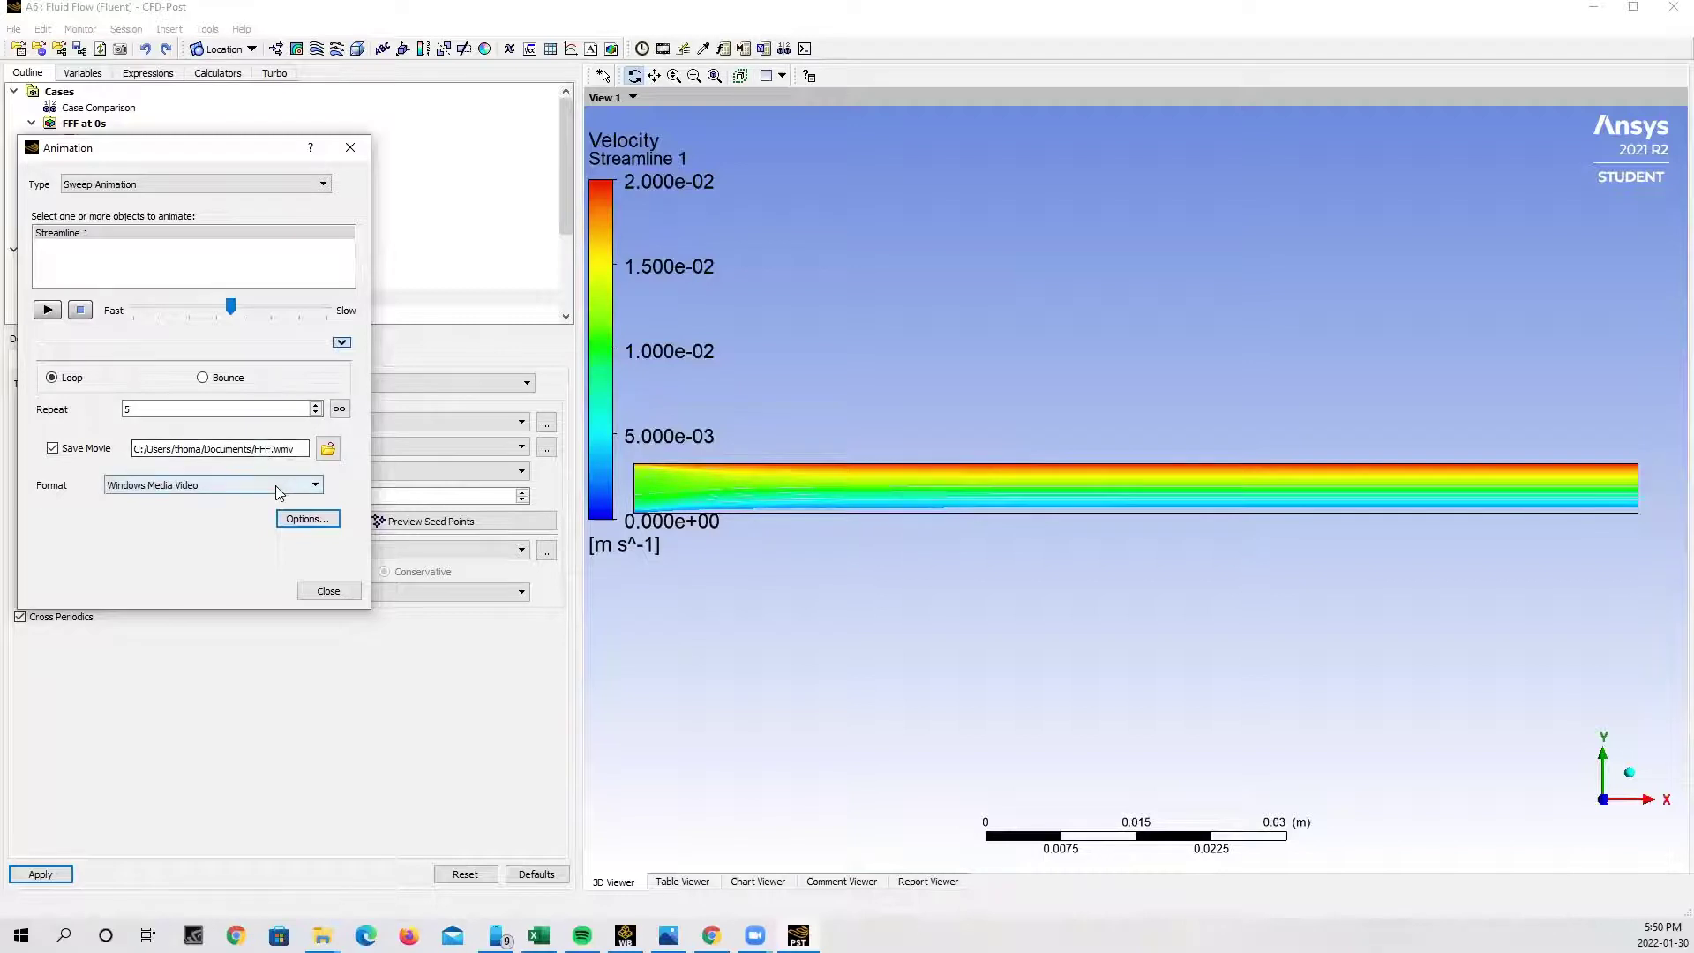
pyautogui.press('BackSpace')
pyautogui.press('BackSpace')
pyautogui.press('BackSpace')
pyautogui.write('Couetteflow')
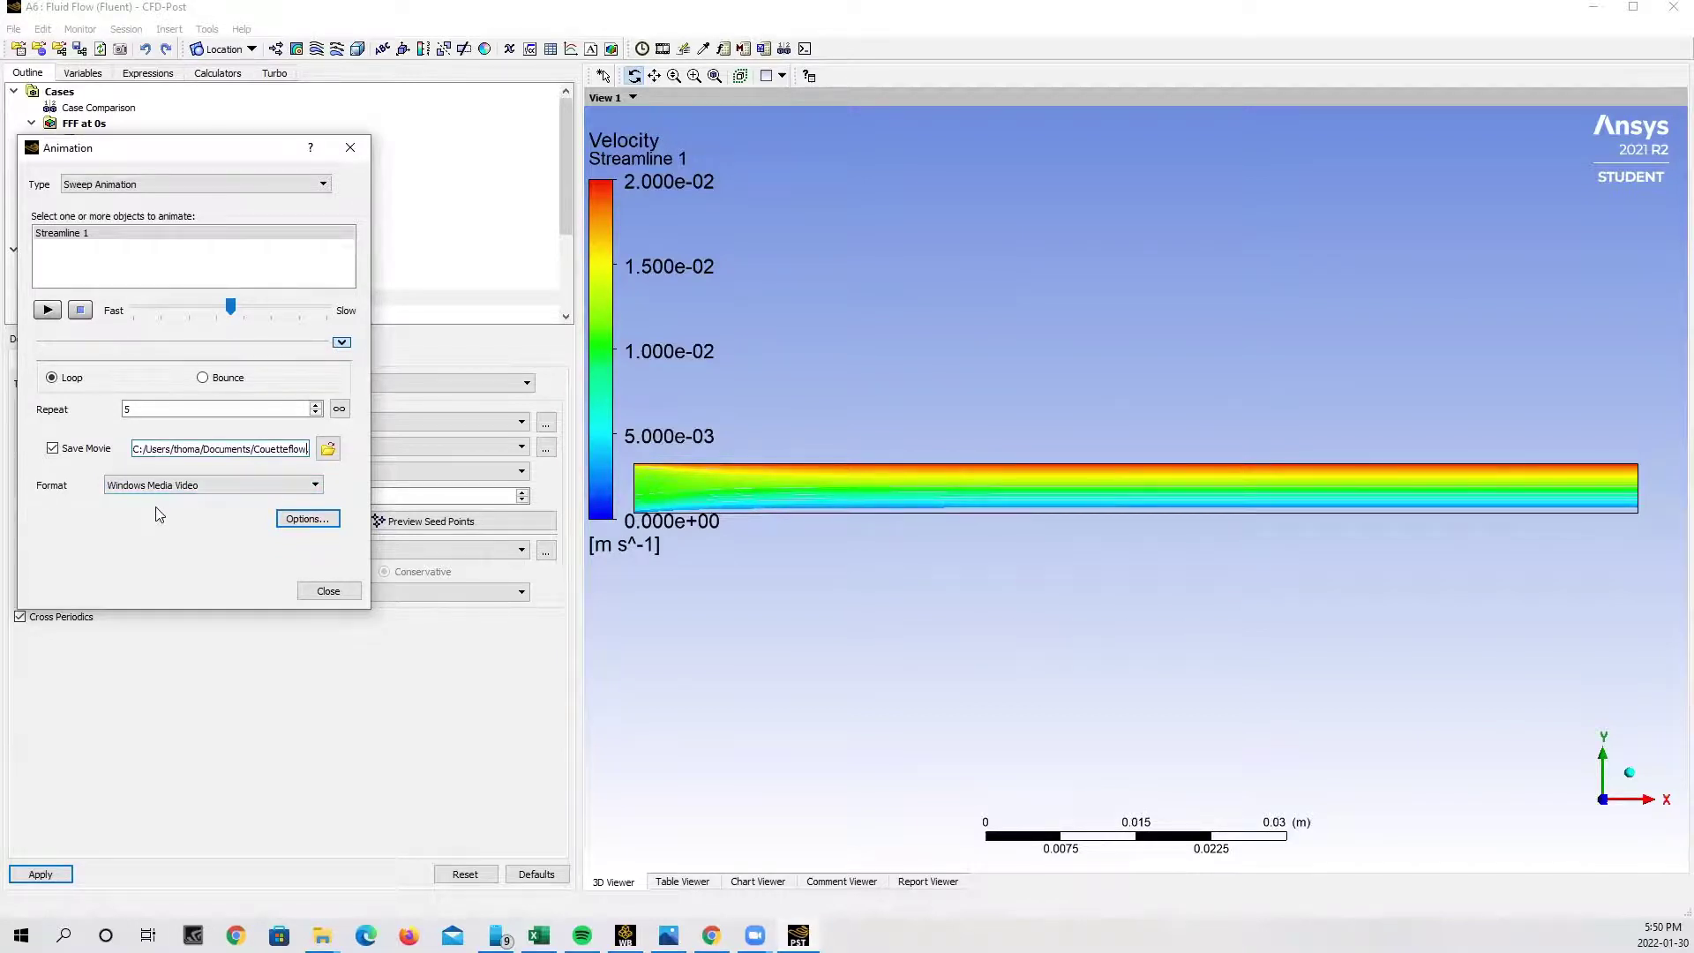
# Set the animation's symbol size to 0.75, the symbol to Ball and the image size to HD Video 1080p.
pyautogui.click(289, 528)
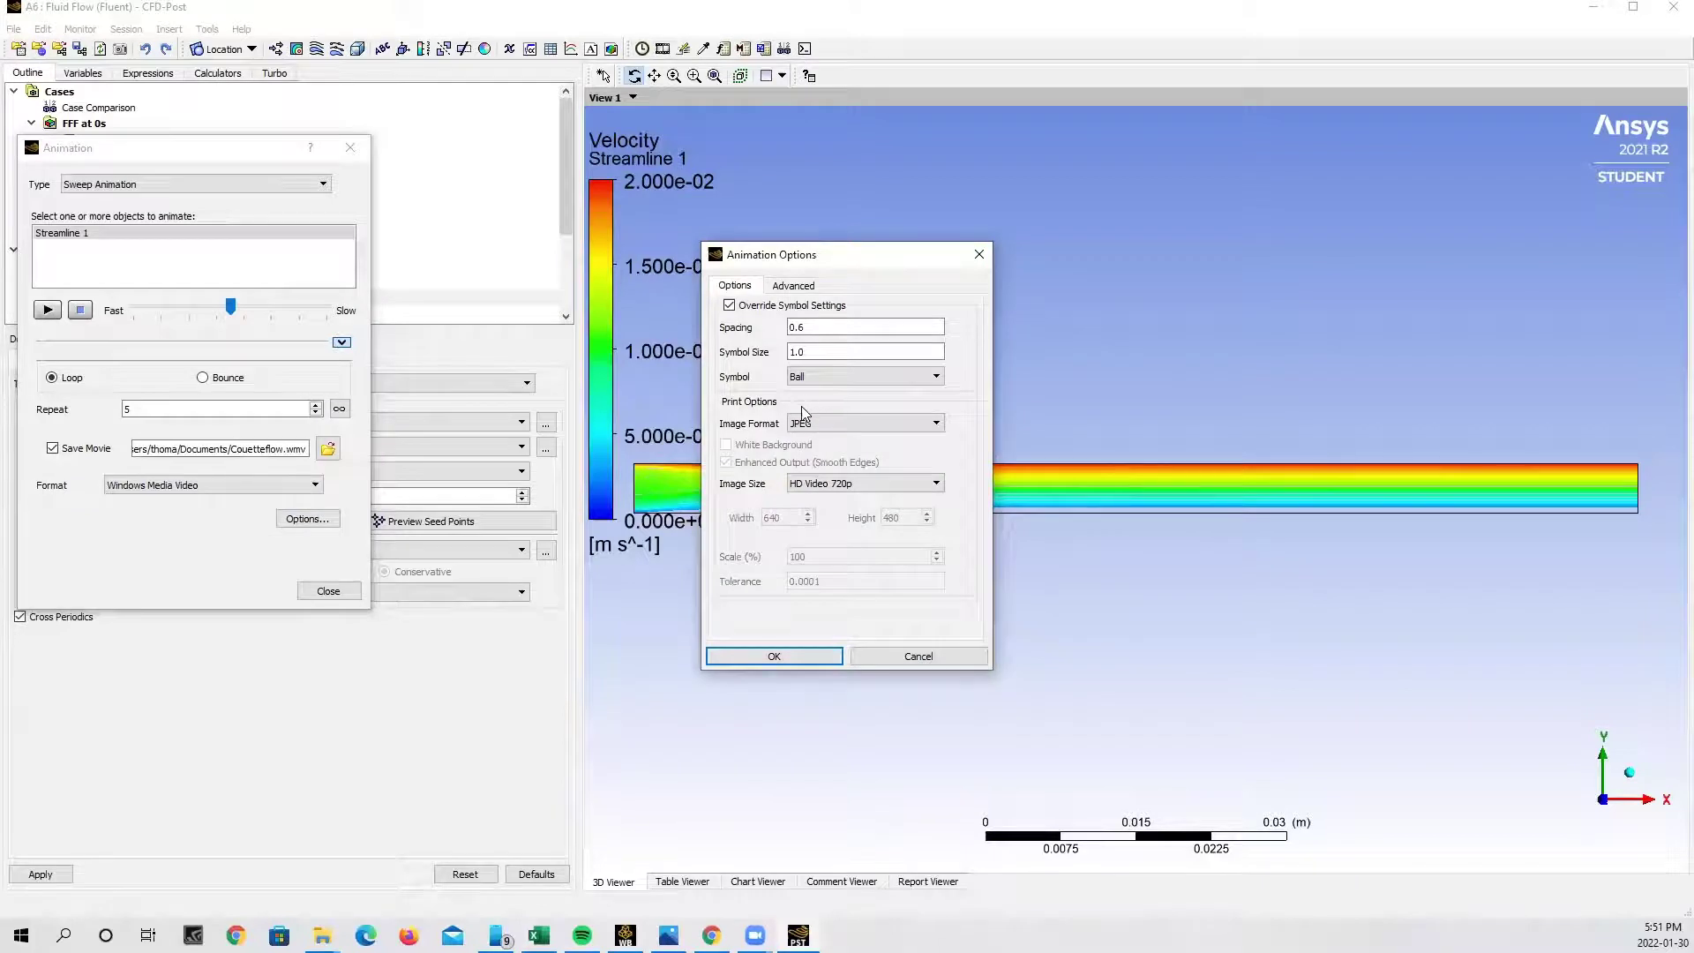
pyautogui.doubleClick(819, 352)
pyautogui.write('0.75')
pyautogui.click(810, 378)
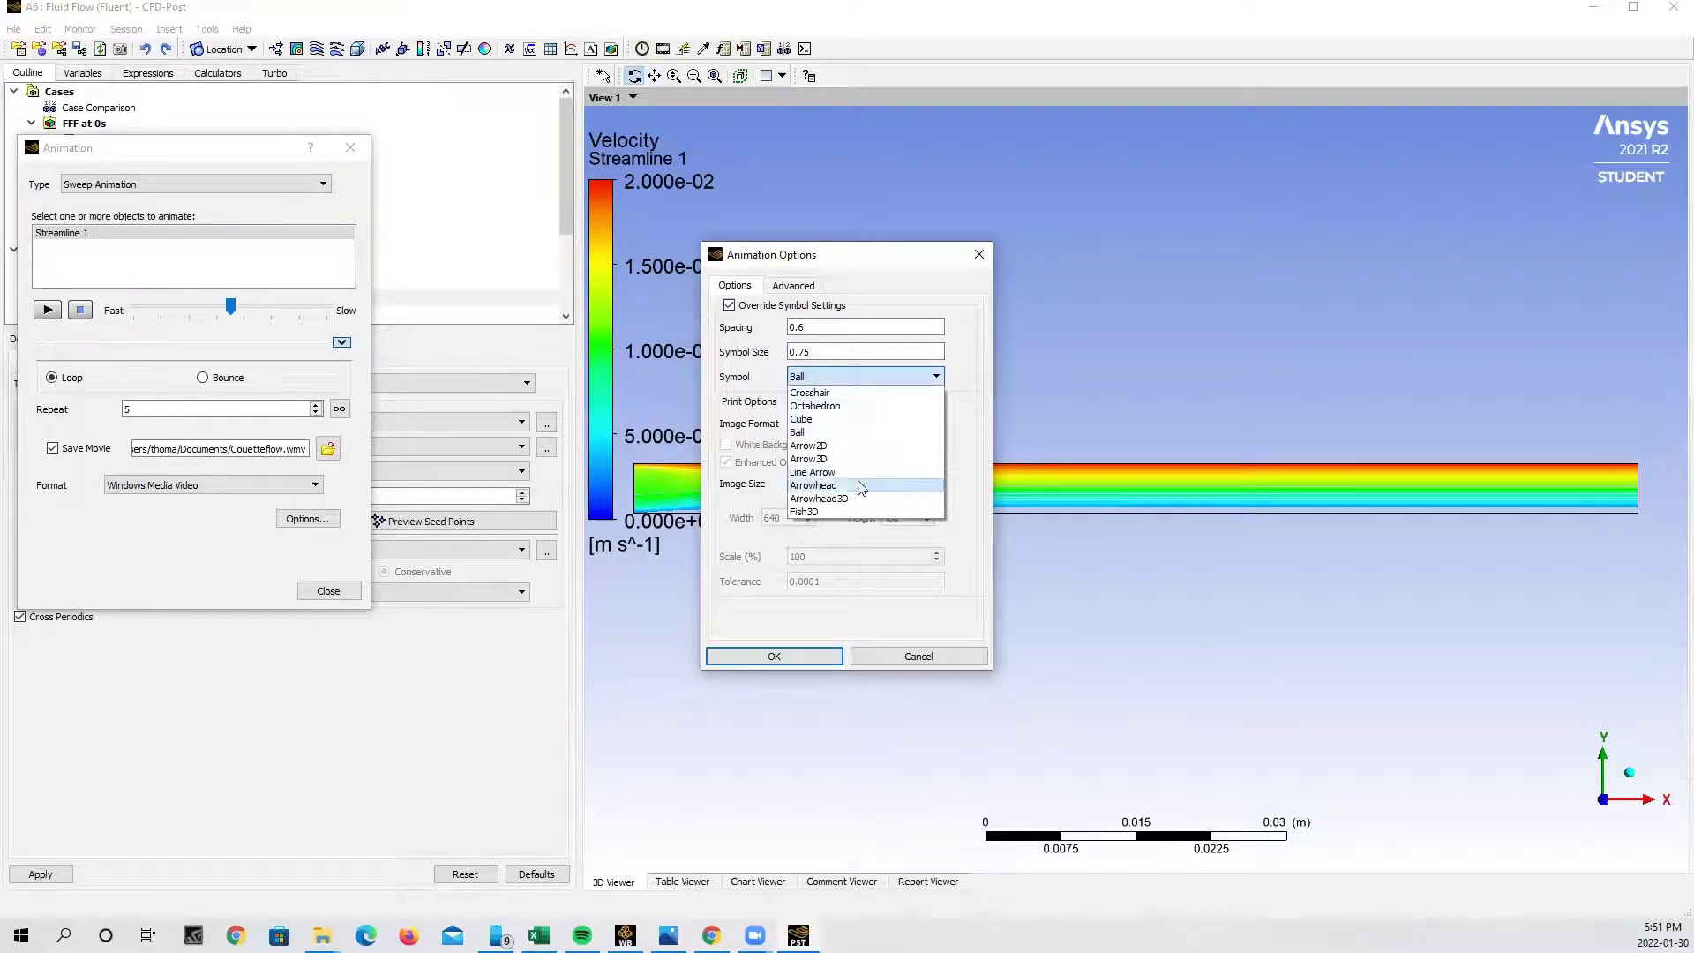
pyautogui.click(809, 432)
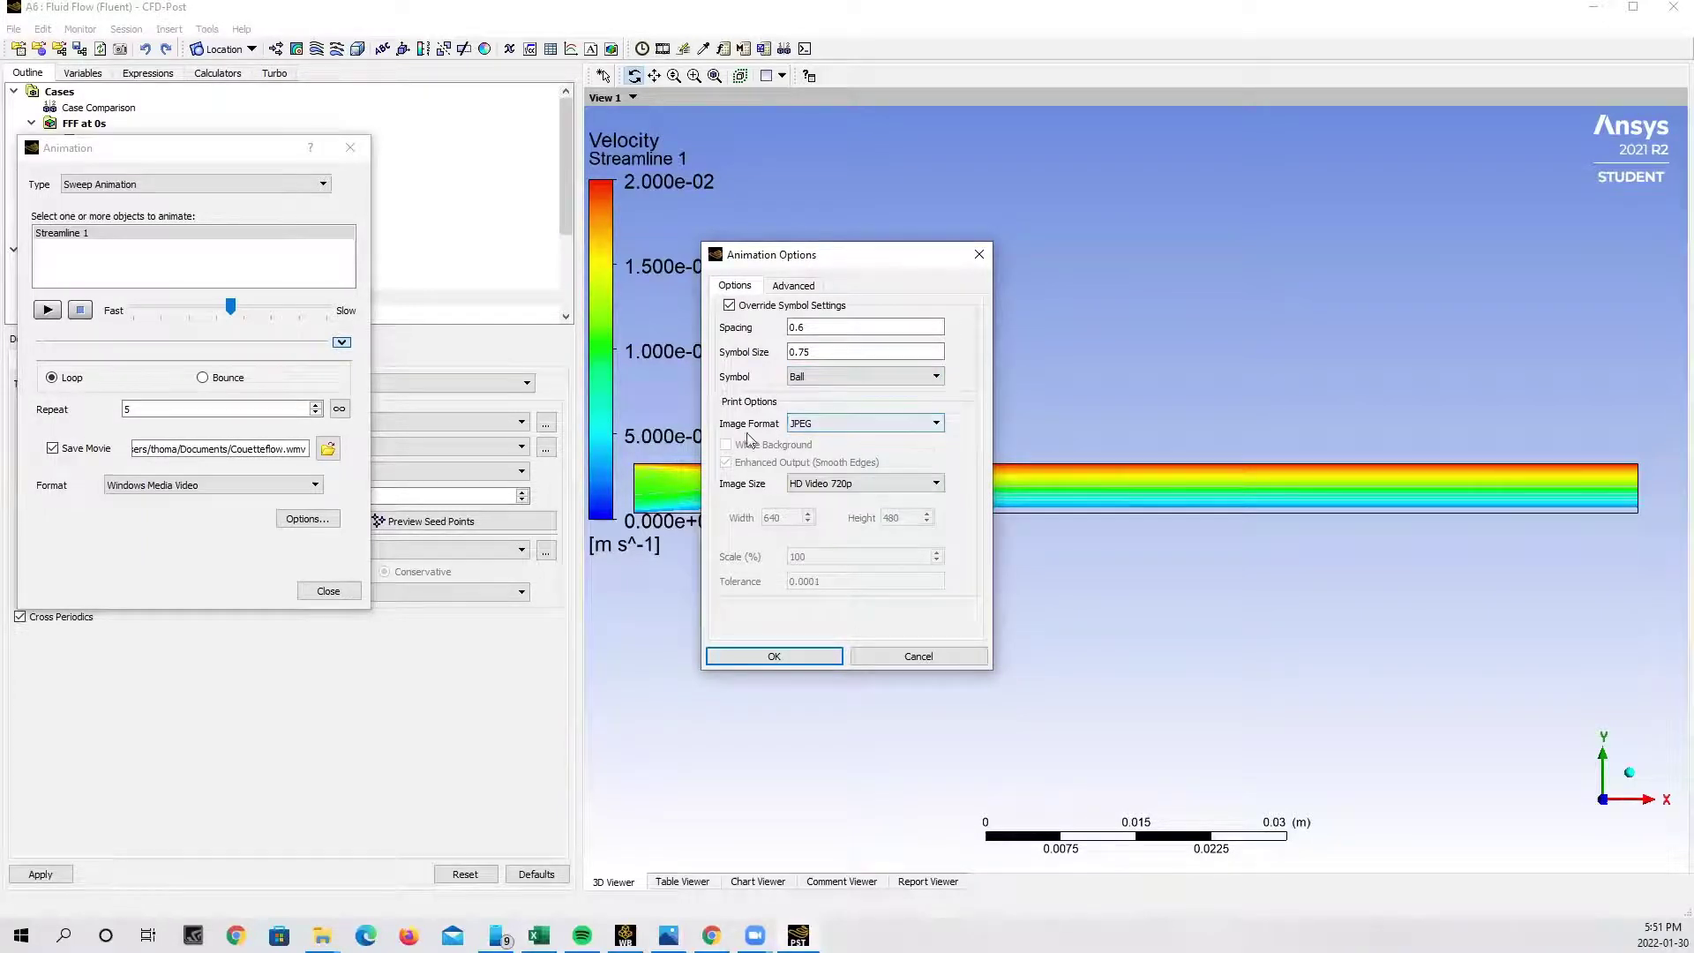
pyautogui.click(828, 485)
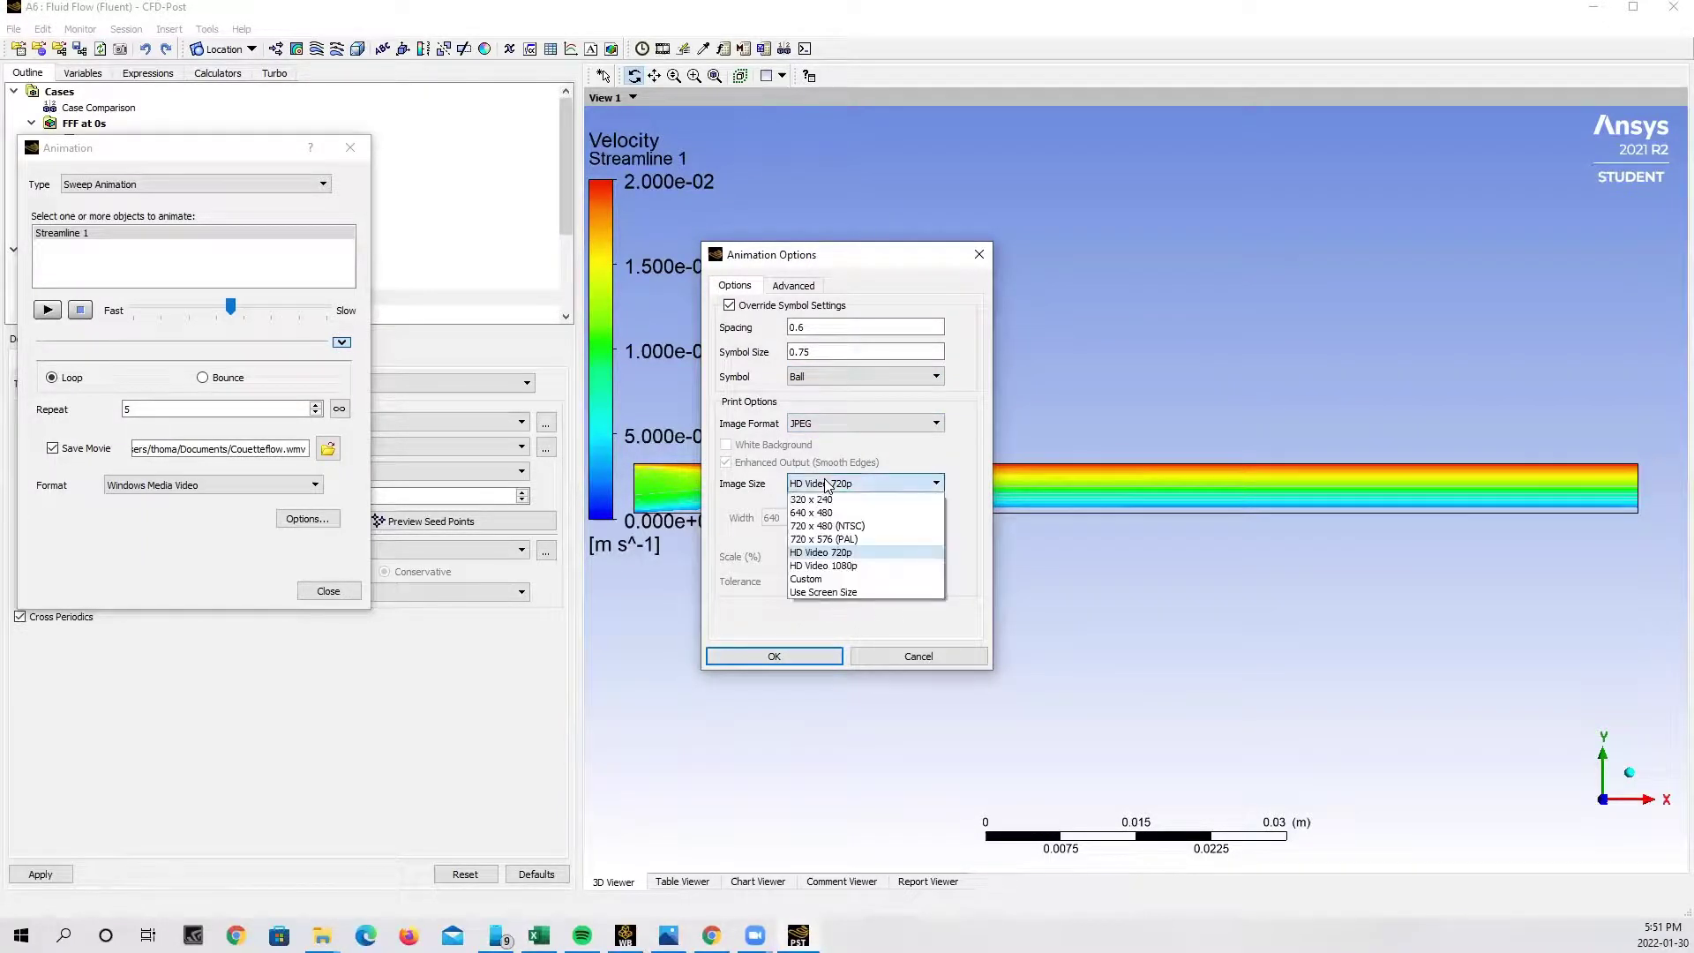
pyautogui.click(867, 569)
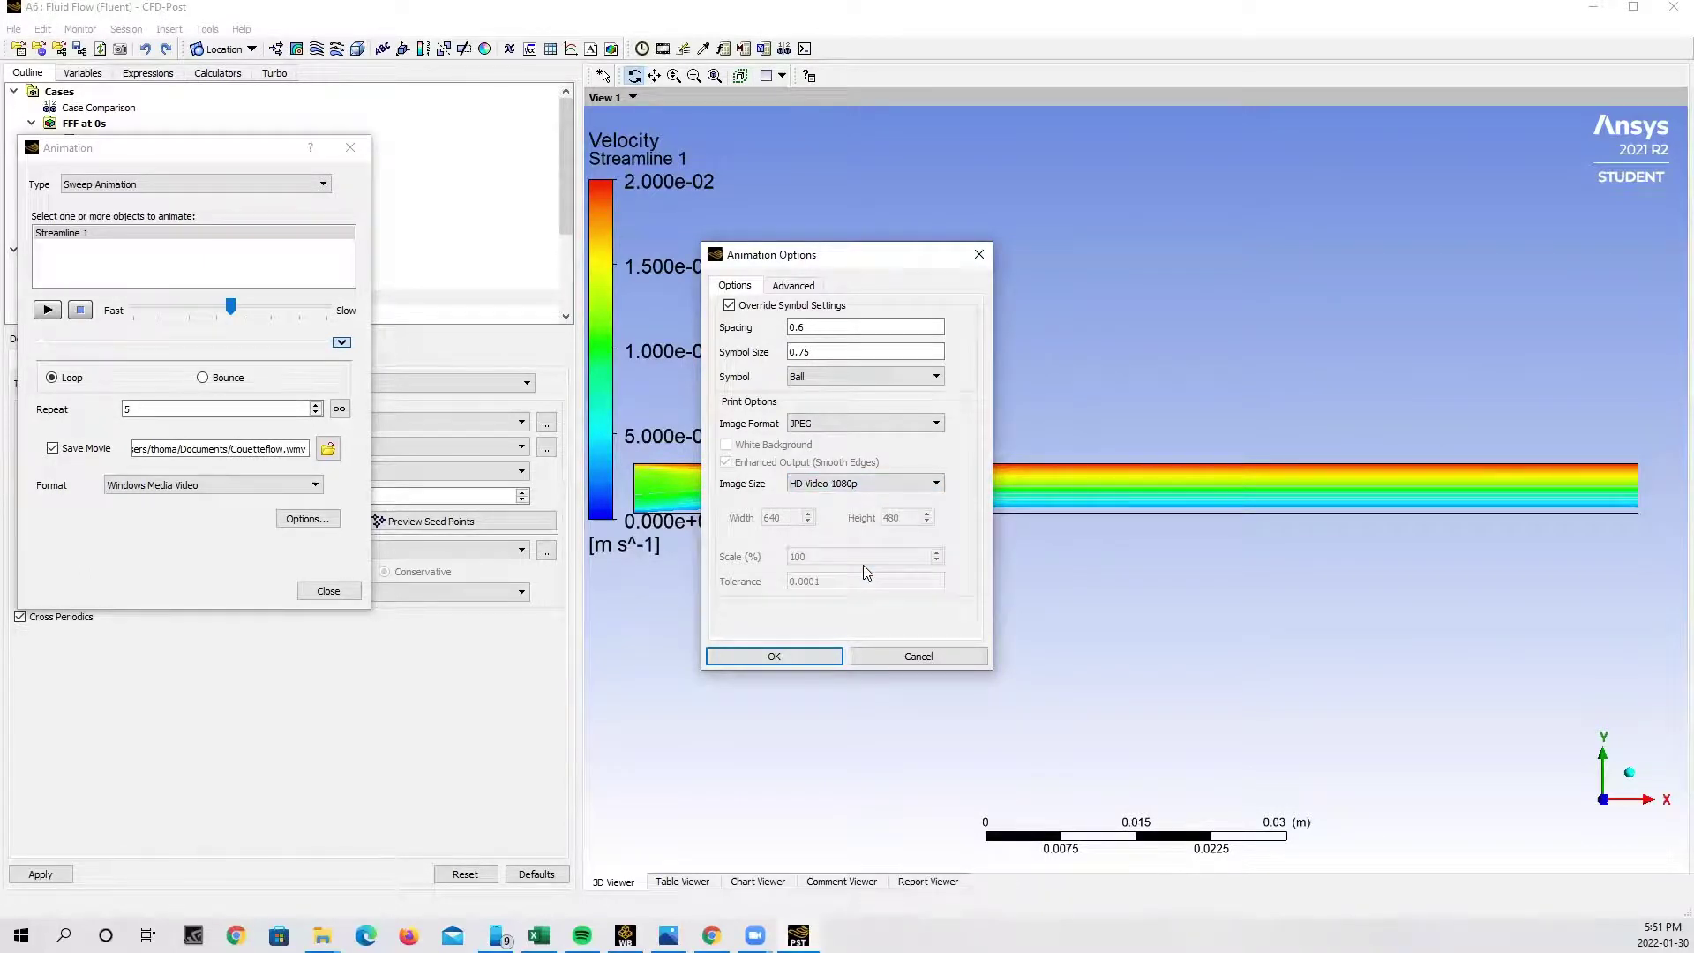
# Keep the movie quality at Highest, accept the animation options and play the streamline animation.
pyautogui.click(793, 286)
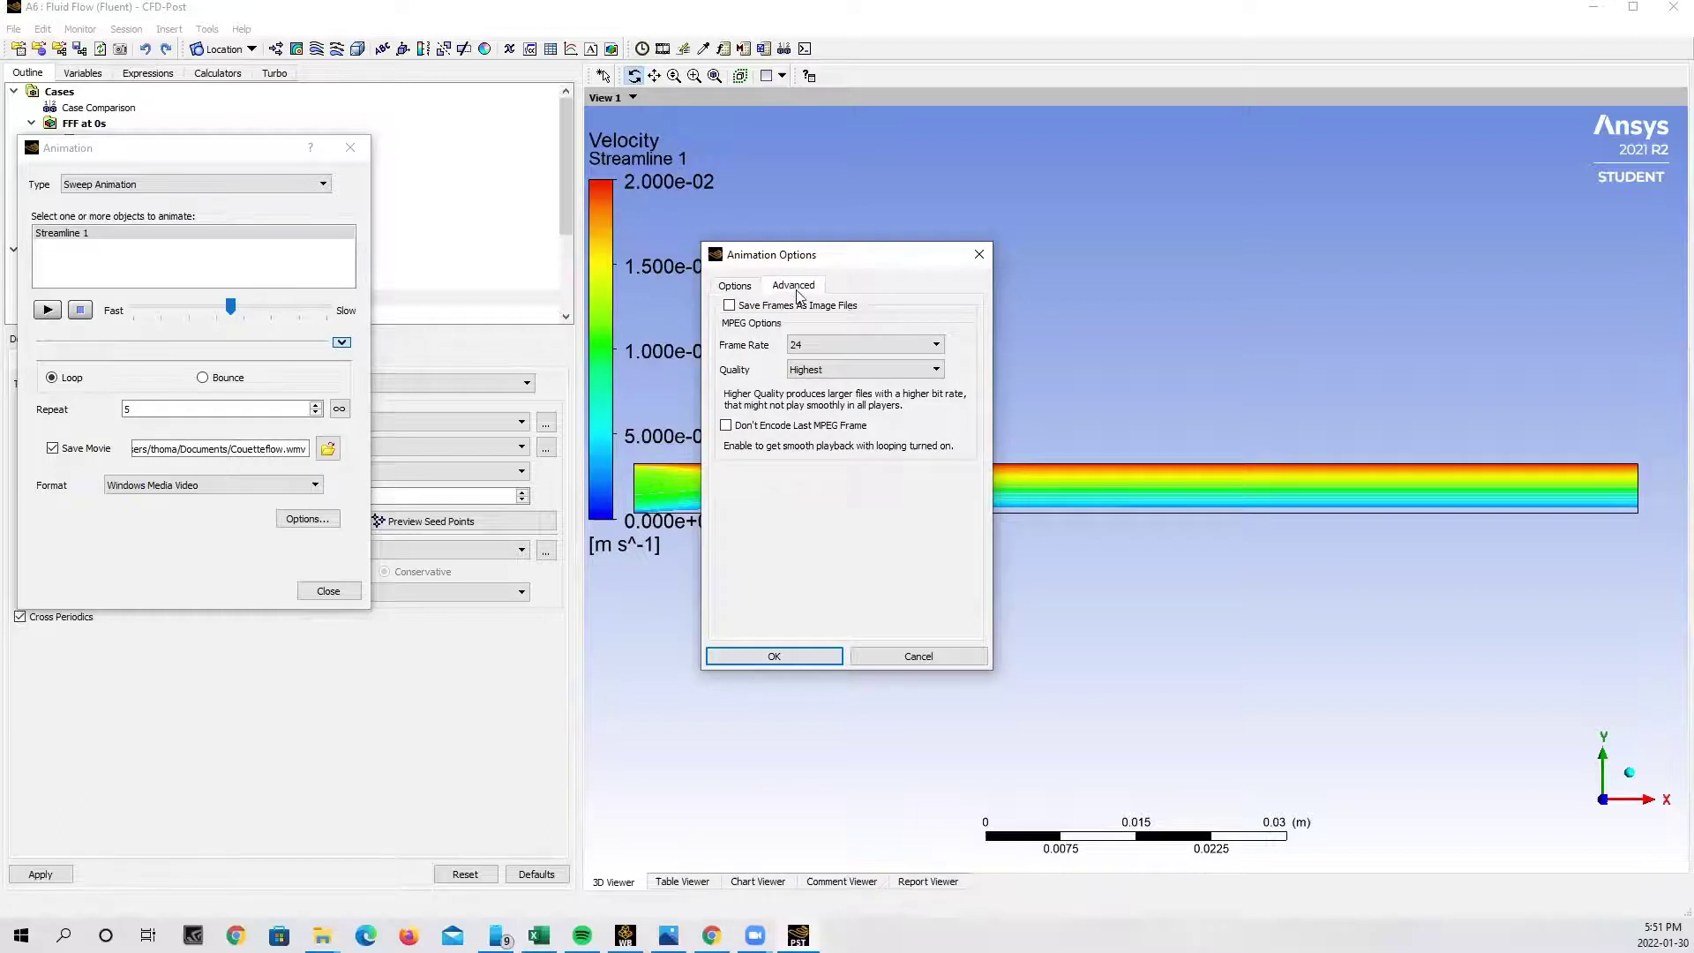
pyautogui.click(819, 371)
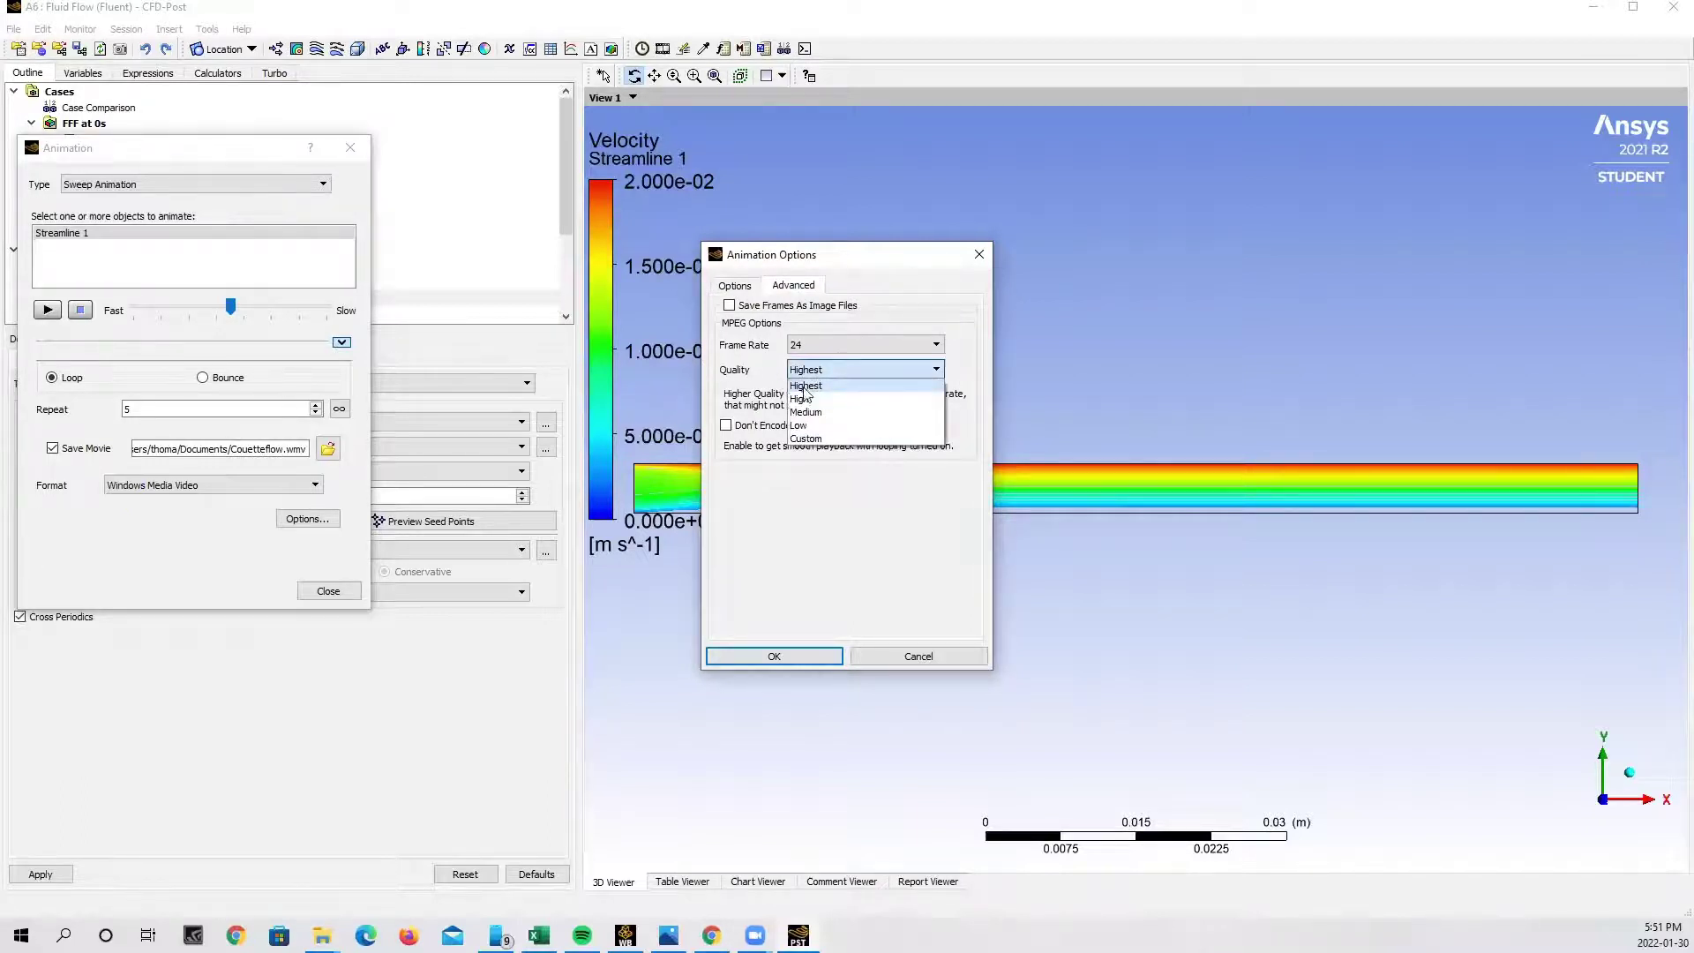
pyautogui.click(807, 388)
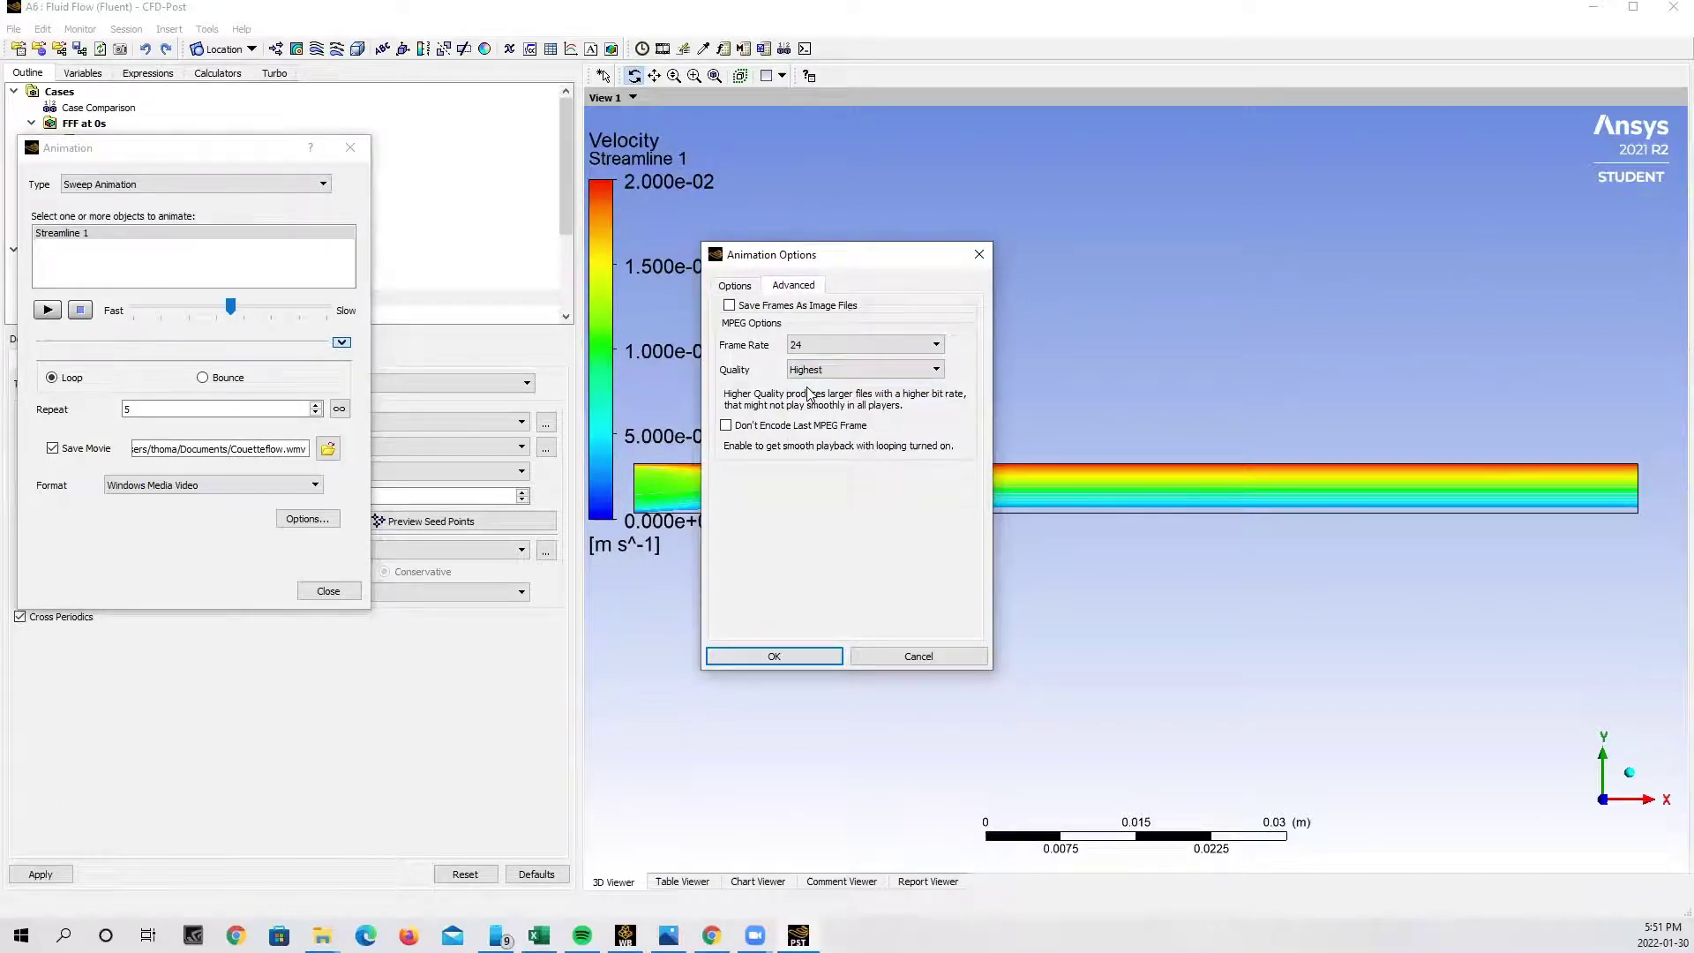
pyautogui.click(810, 655)
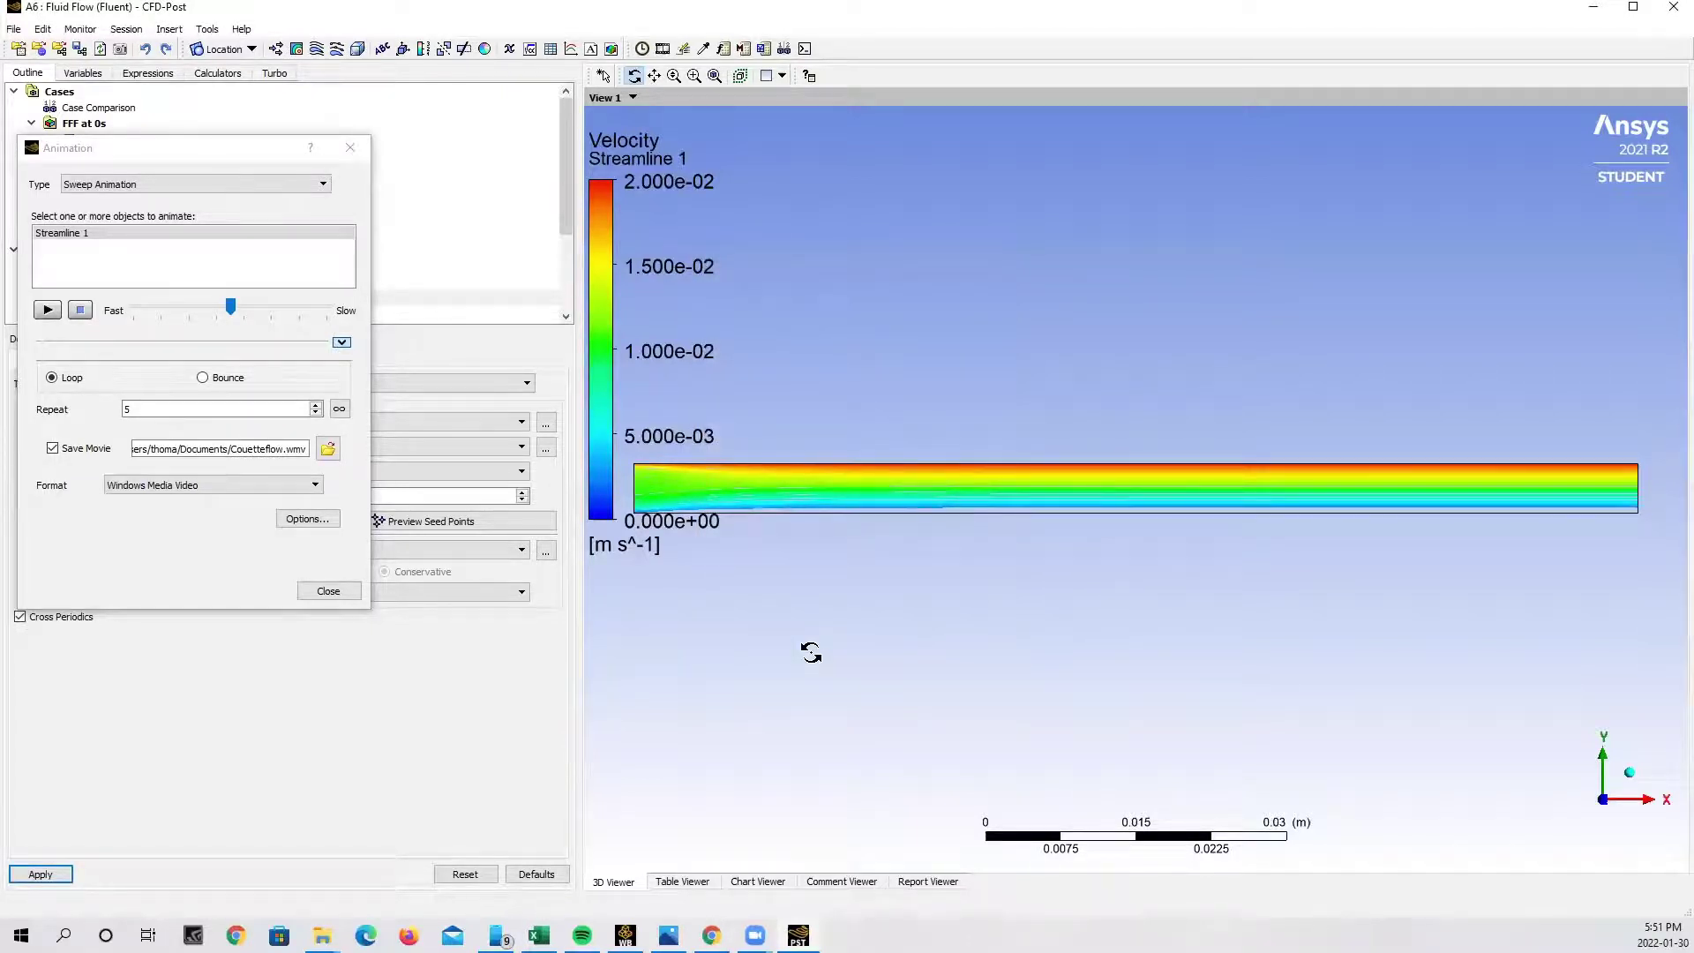
pyautogui.click(48, 311)
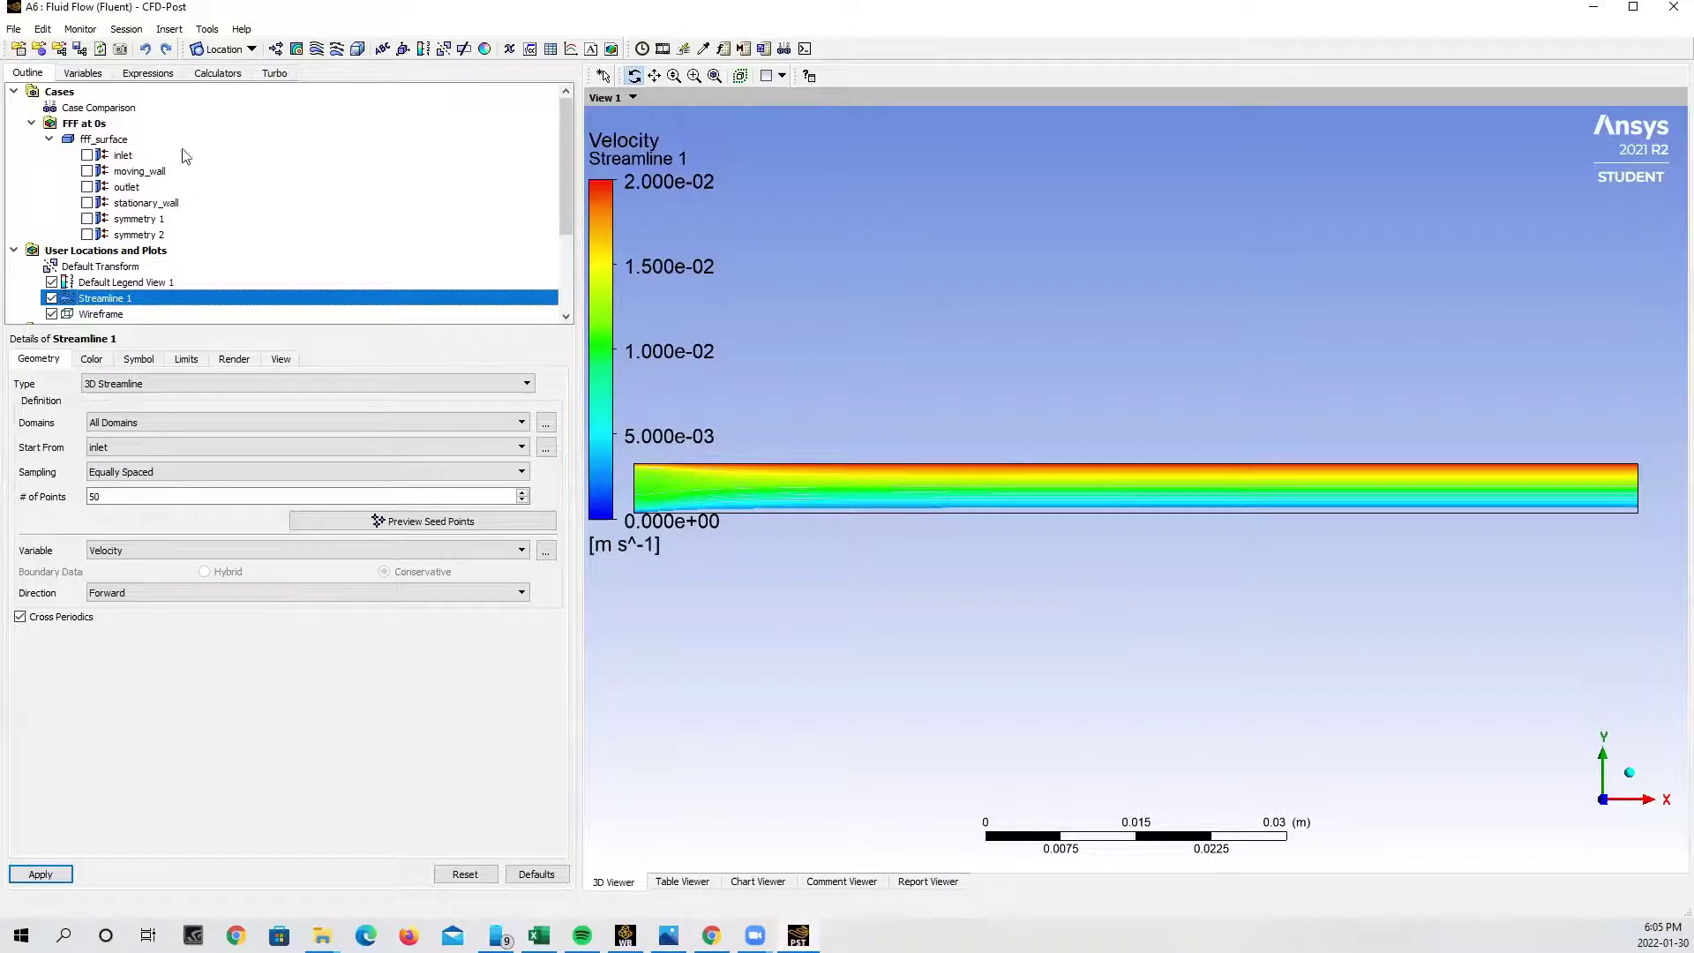
# Insert a two-point line location across all domains and set the X coordinate of Point 1 to 0.05.
pyautogui.click(231, 49)
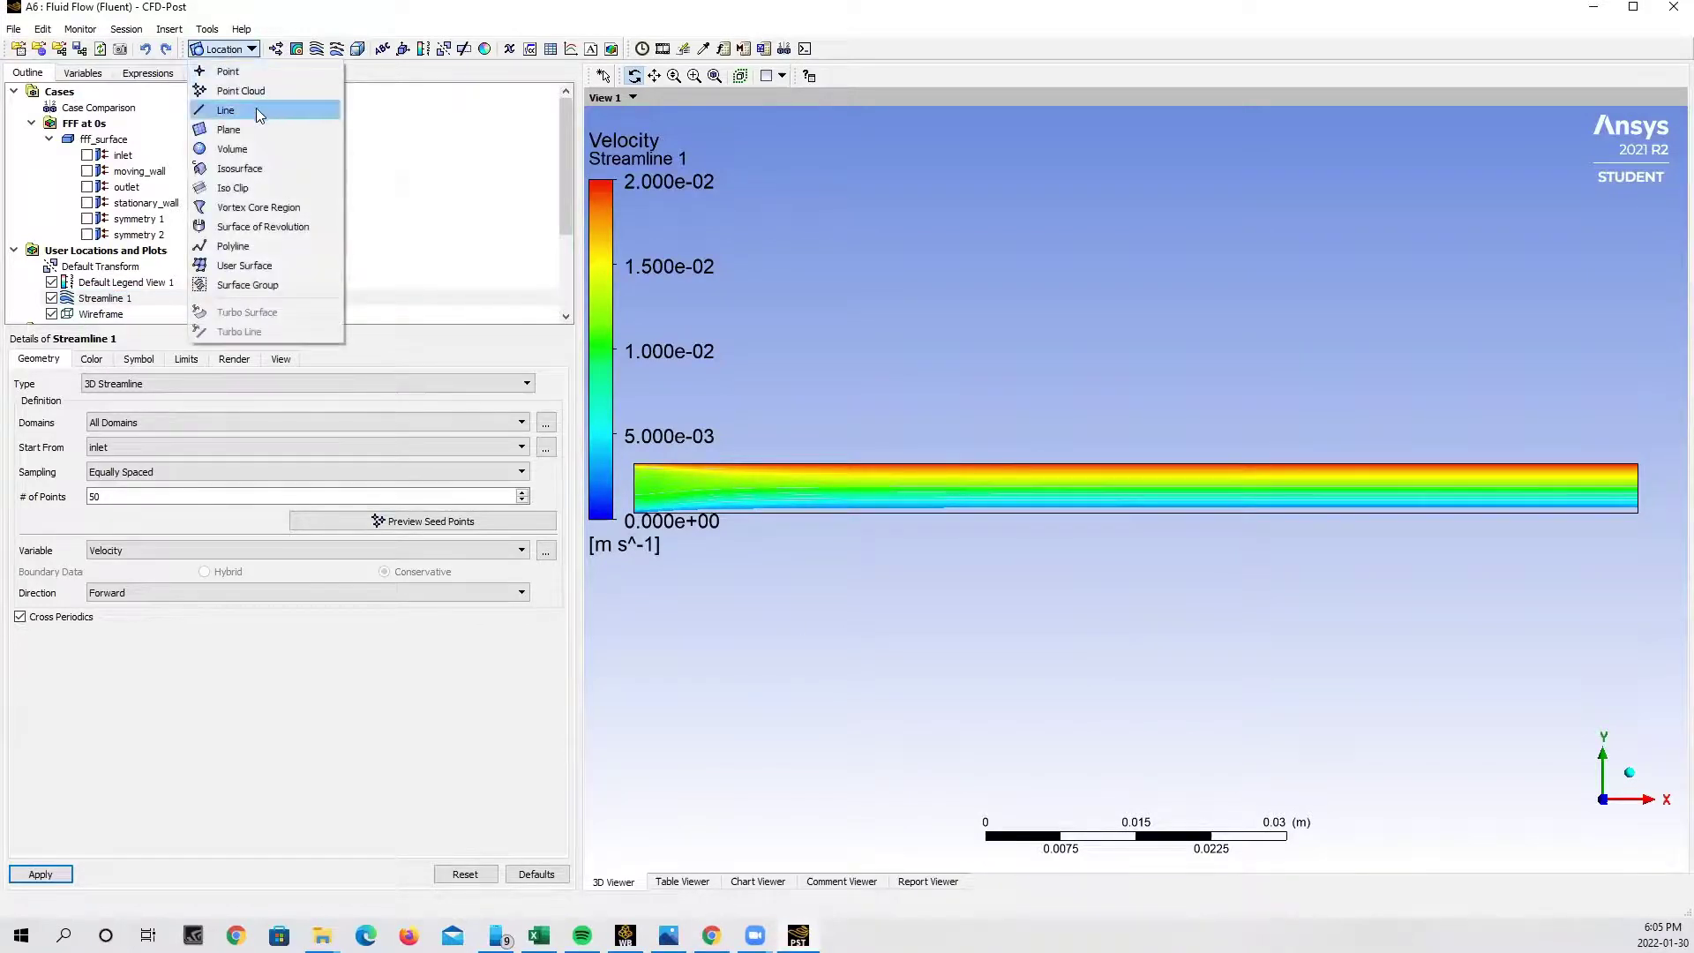
pyautogui.click(256, 108)
pyautogui.click(302, 182)
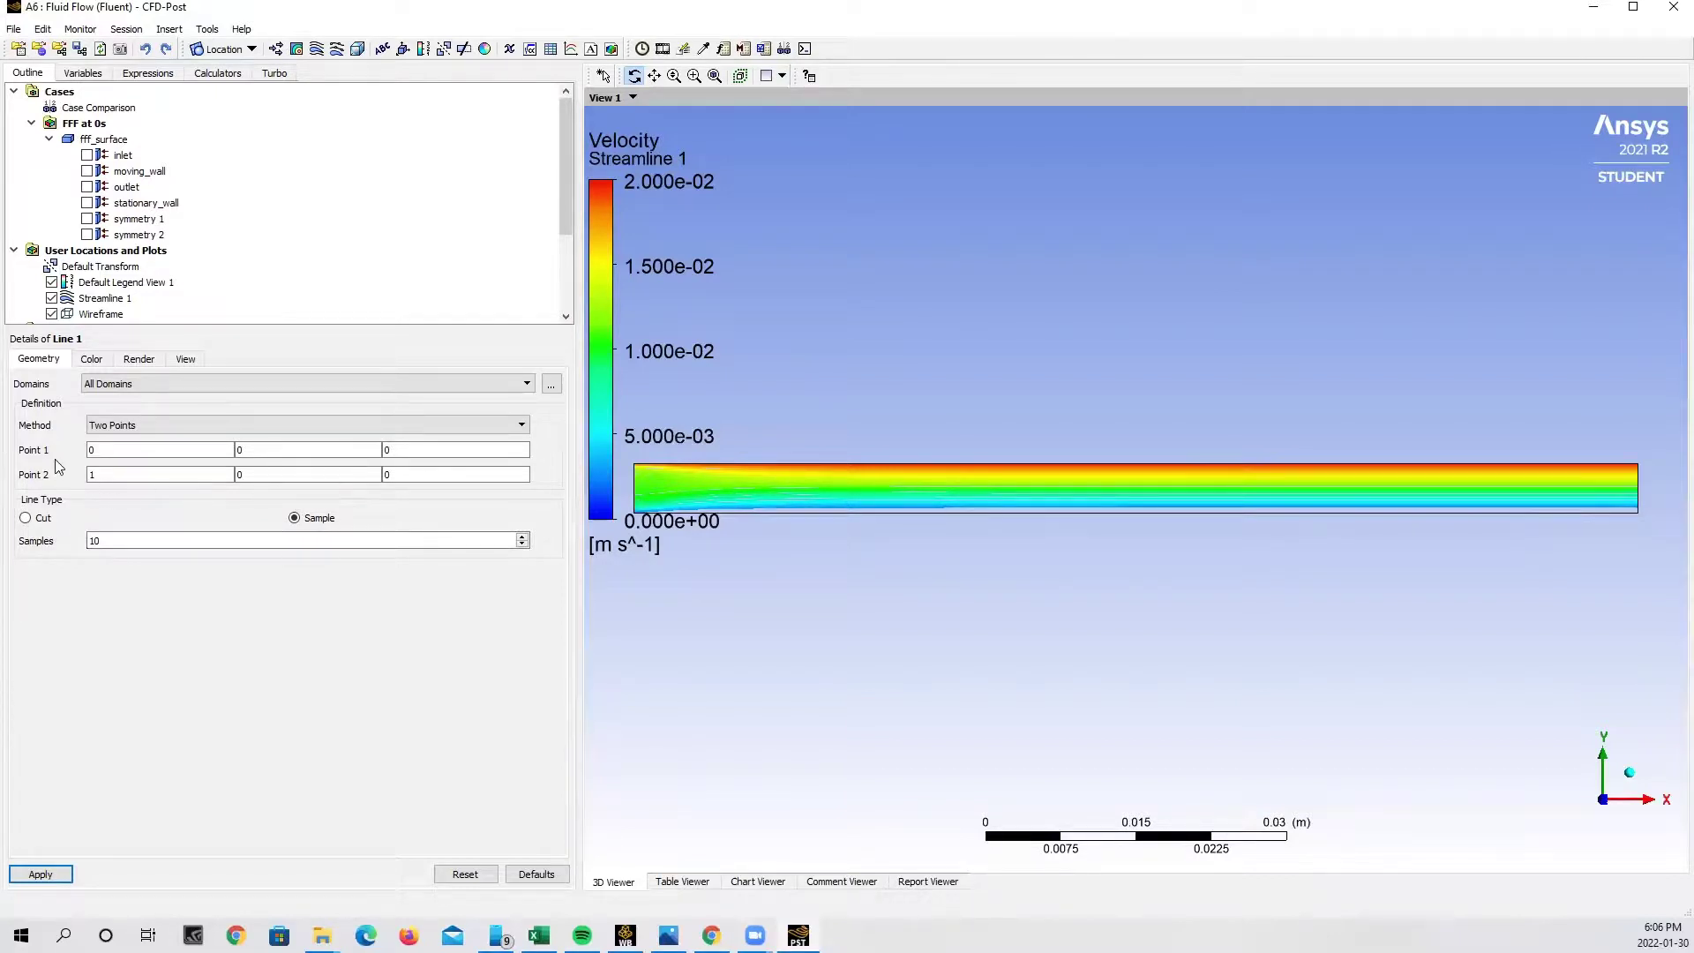
pyautogui.click(124, 450)
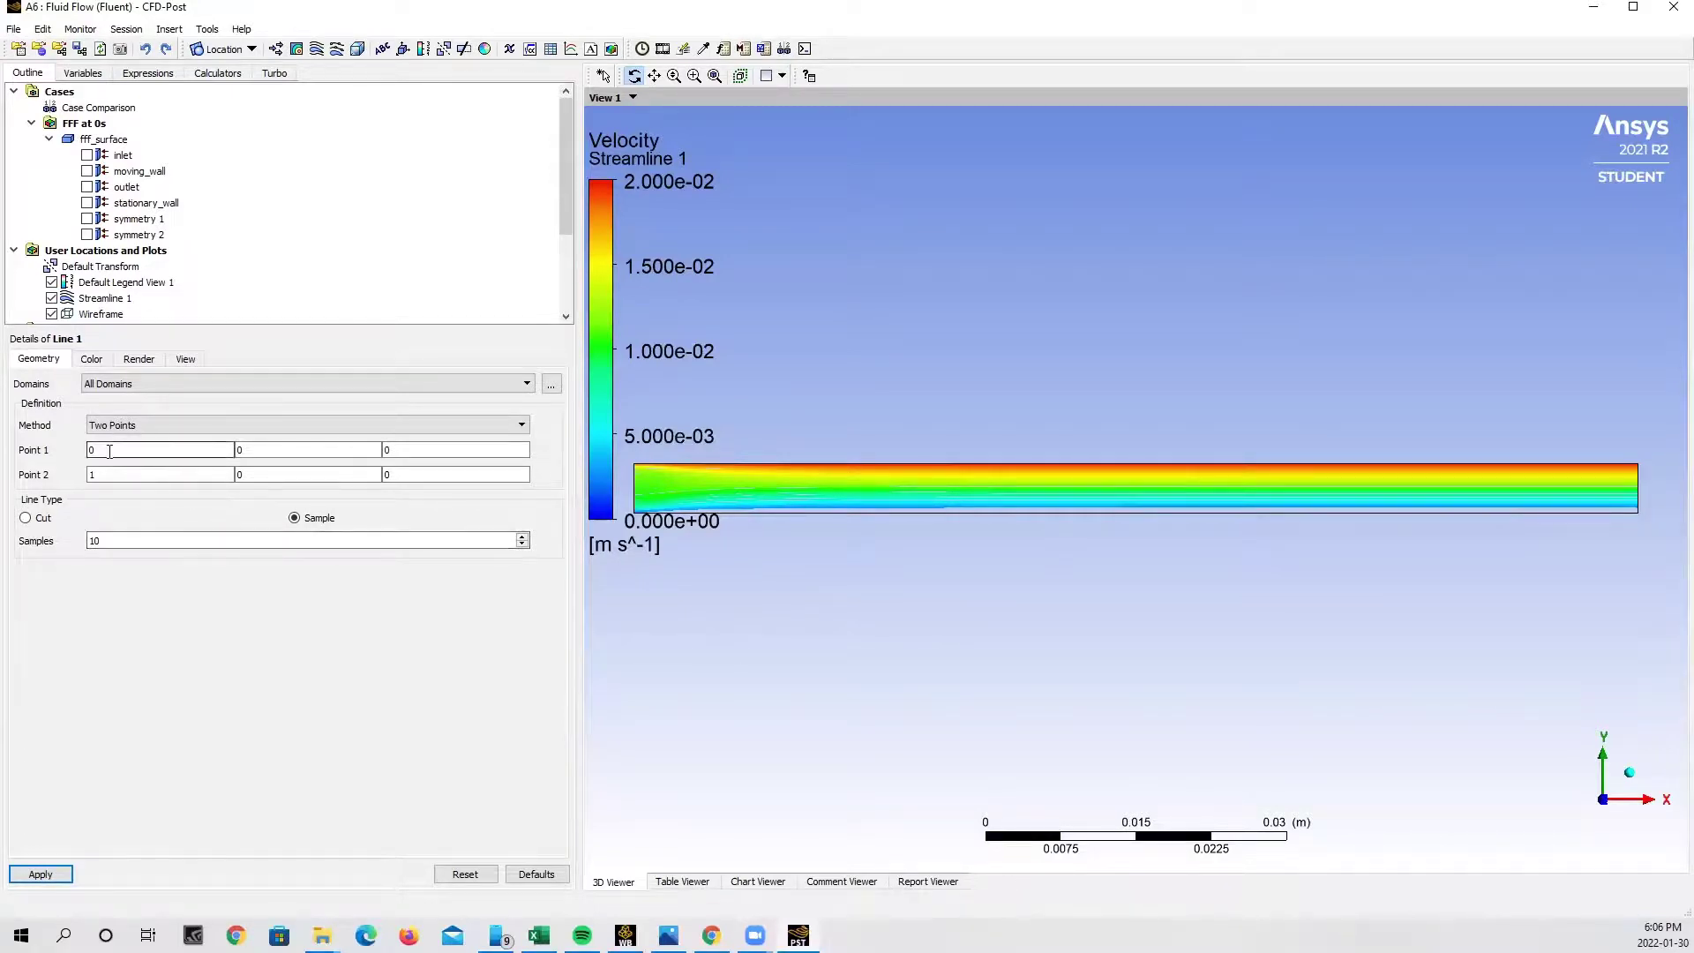
pyautogui.click(265, 450)
pyautogui.click(421, 454)
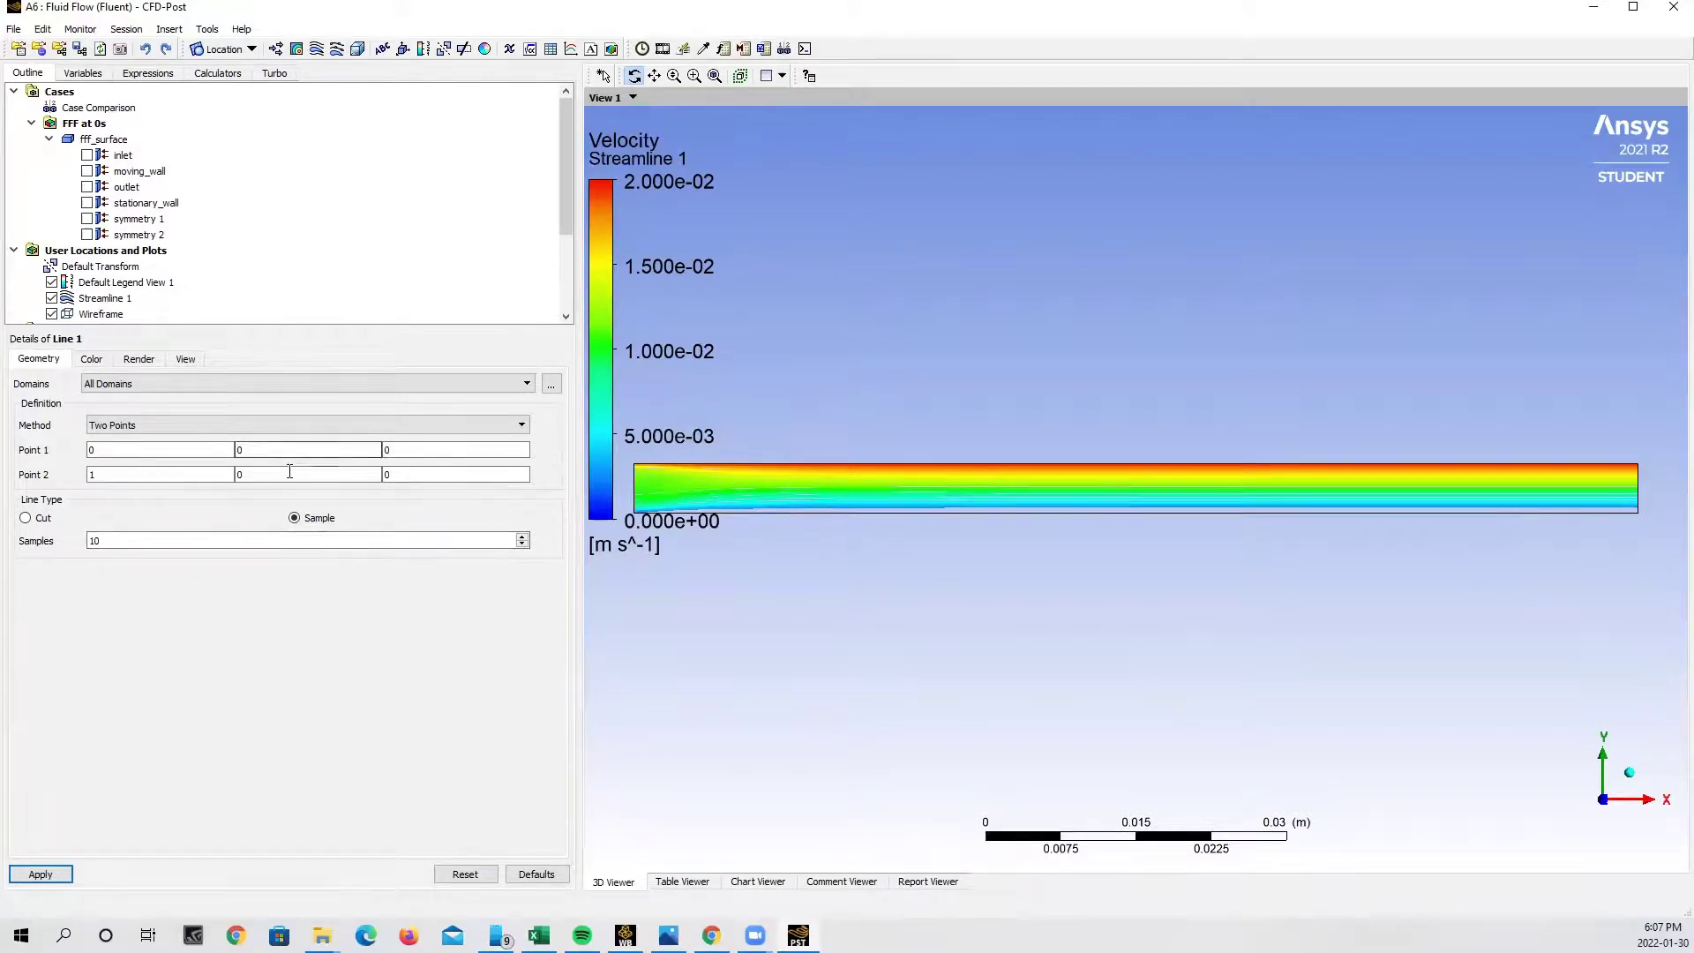
pyautogui.click(175, 452)
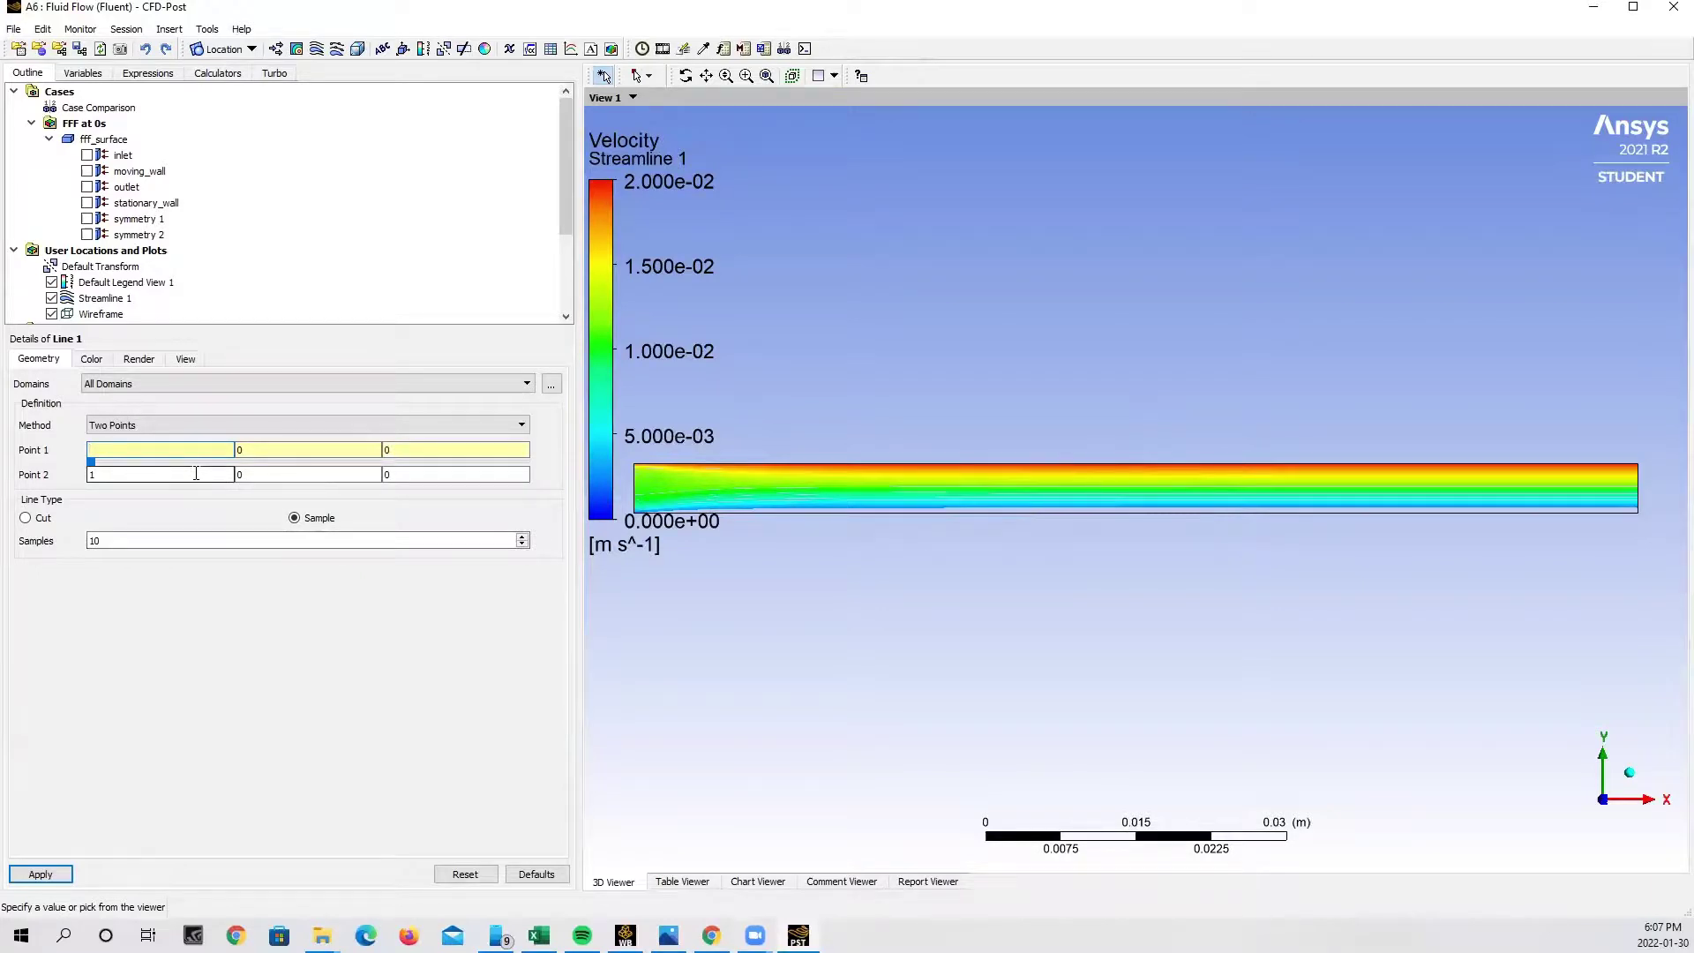
pyautogui.write('0.05')
pyautogui.click(196, 473)
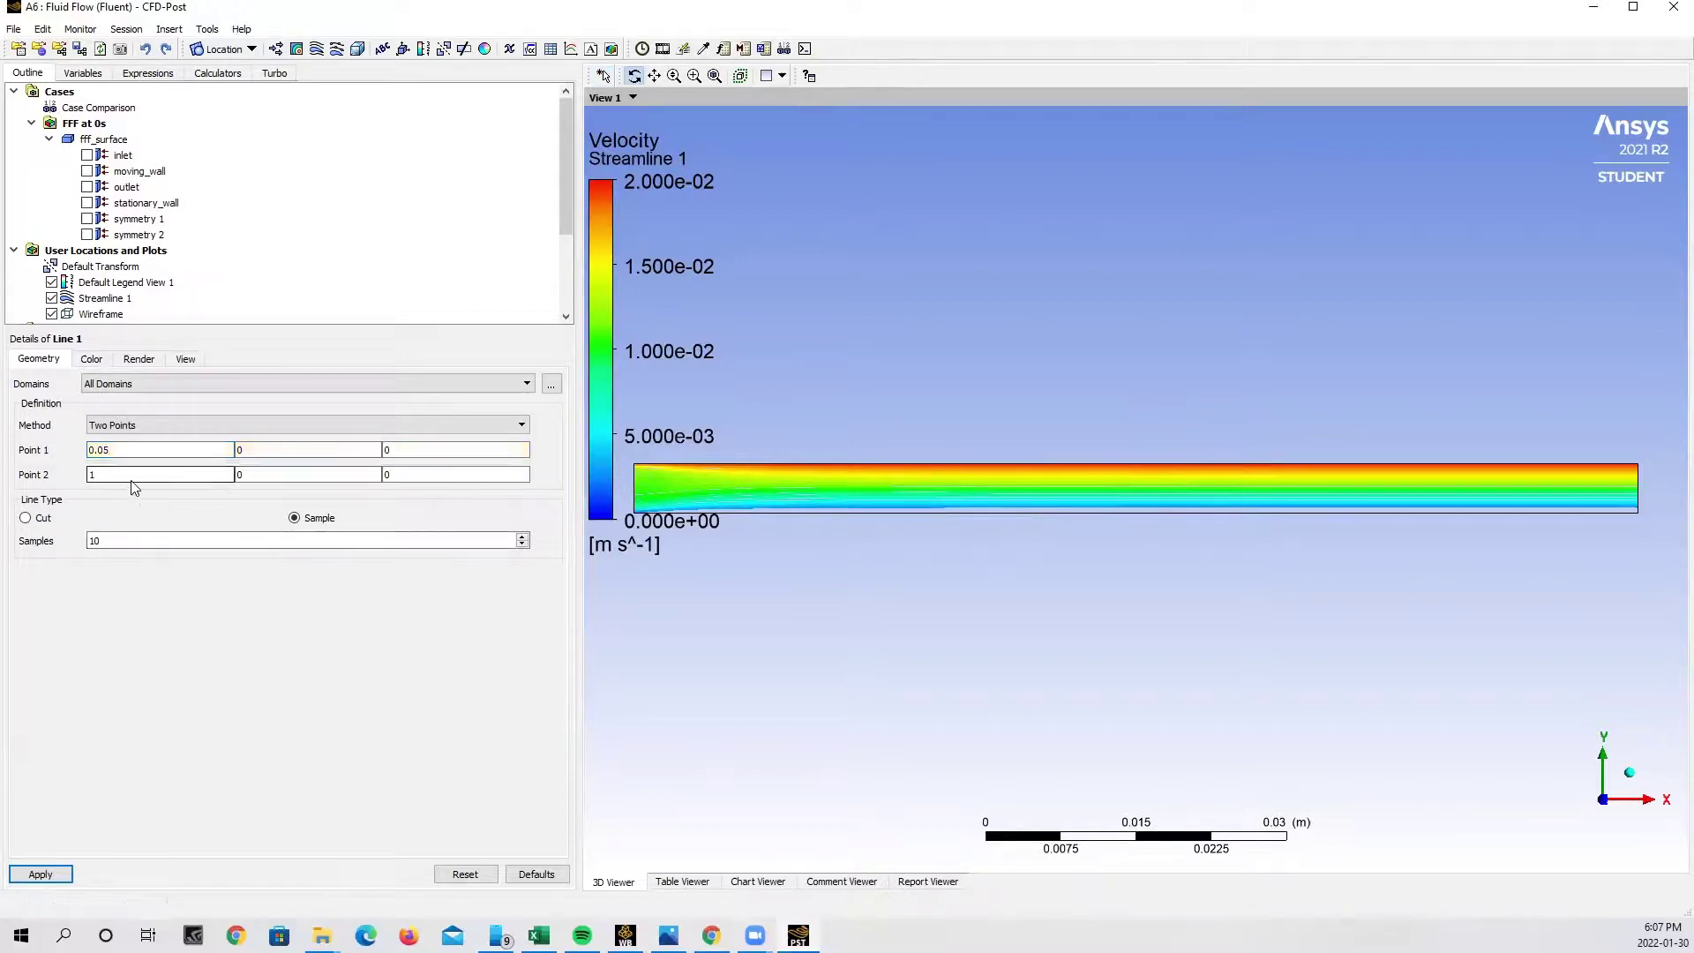
# Set the line's Point 2 to X 0.05 and Y 0.005, apply it and hide Streamline 1.
pyautogui.moveTo(111, 475); pyautogui.dragTo(54, 482)
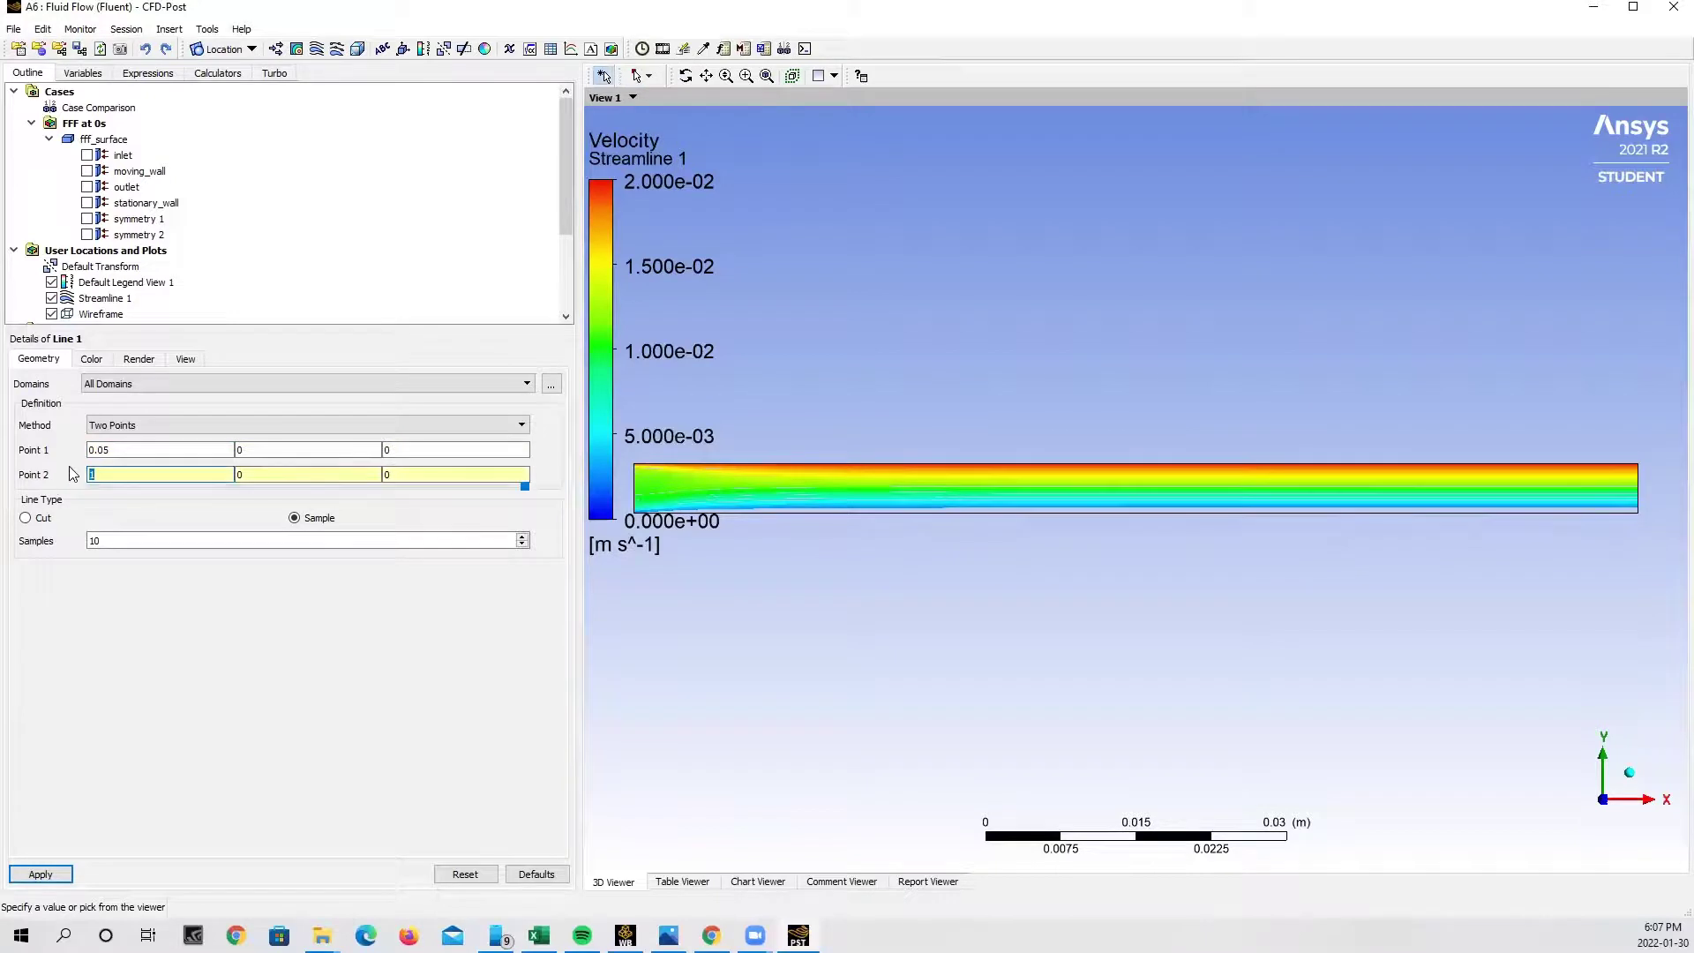
pyautogui.press('BackSpace')
pyautogui.write('0.05')
pyautogui.click(275, 449)
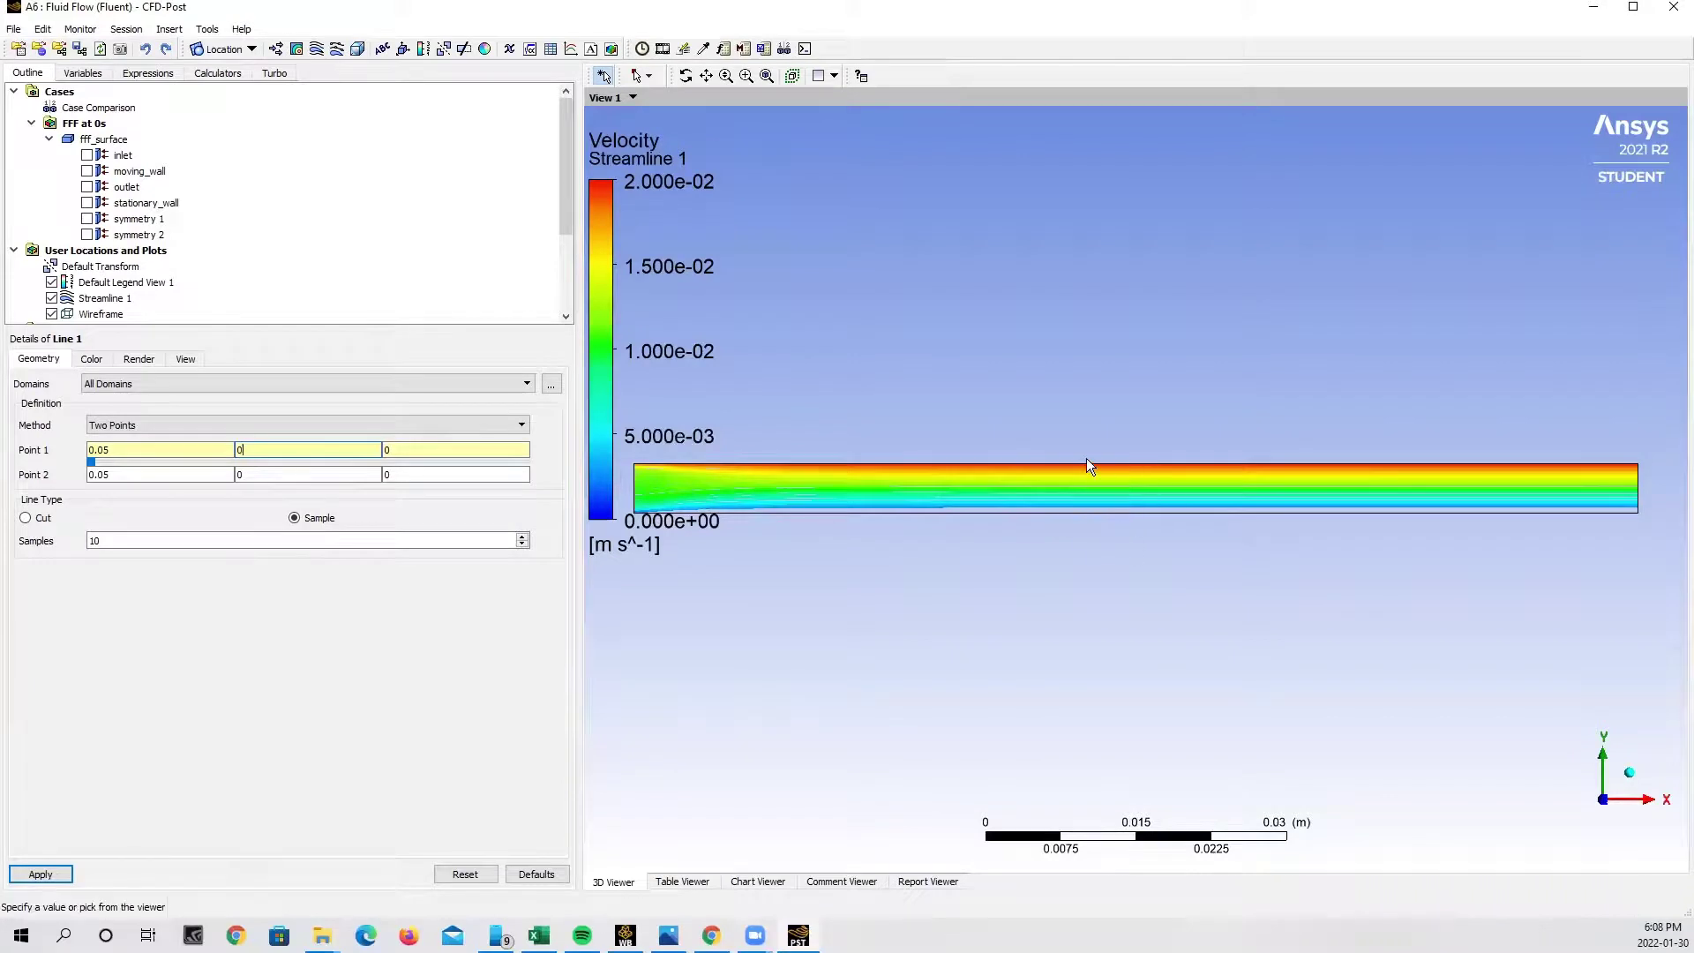
pyautogui.click(339, 473)
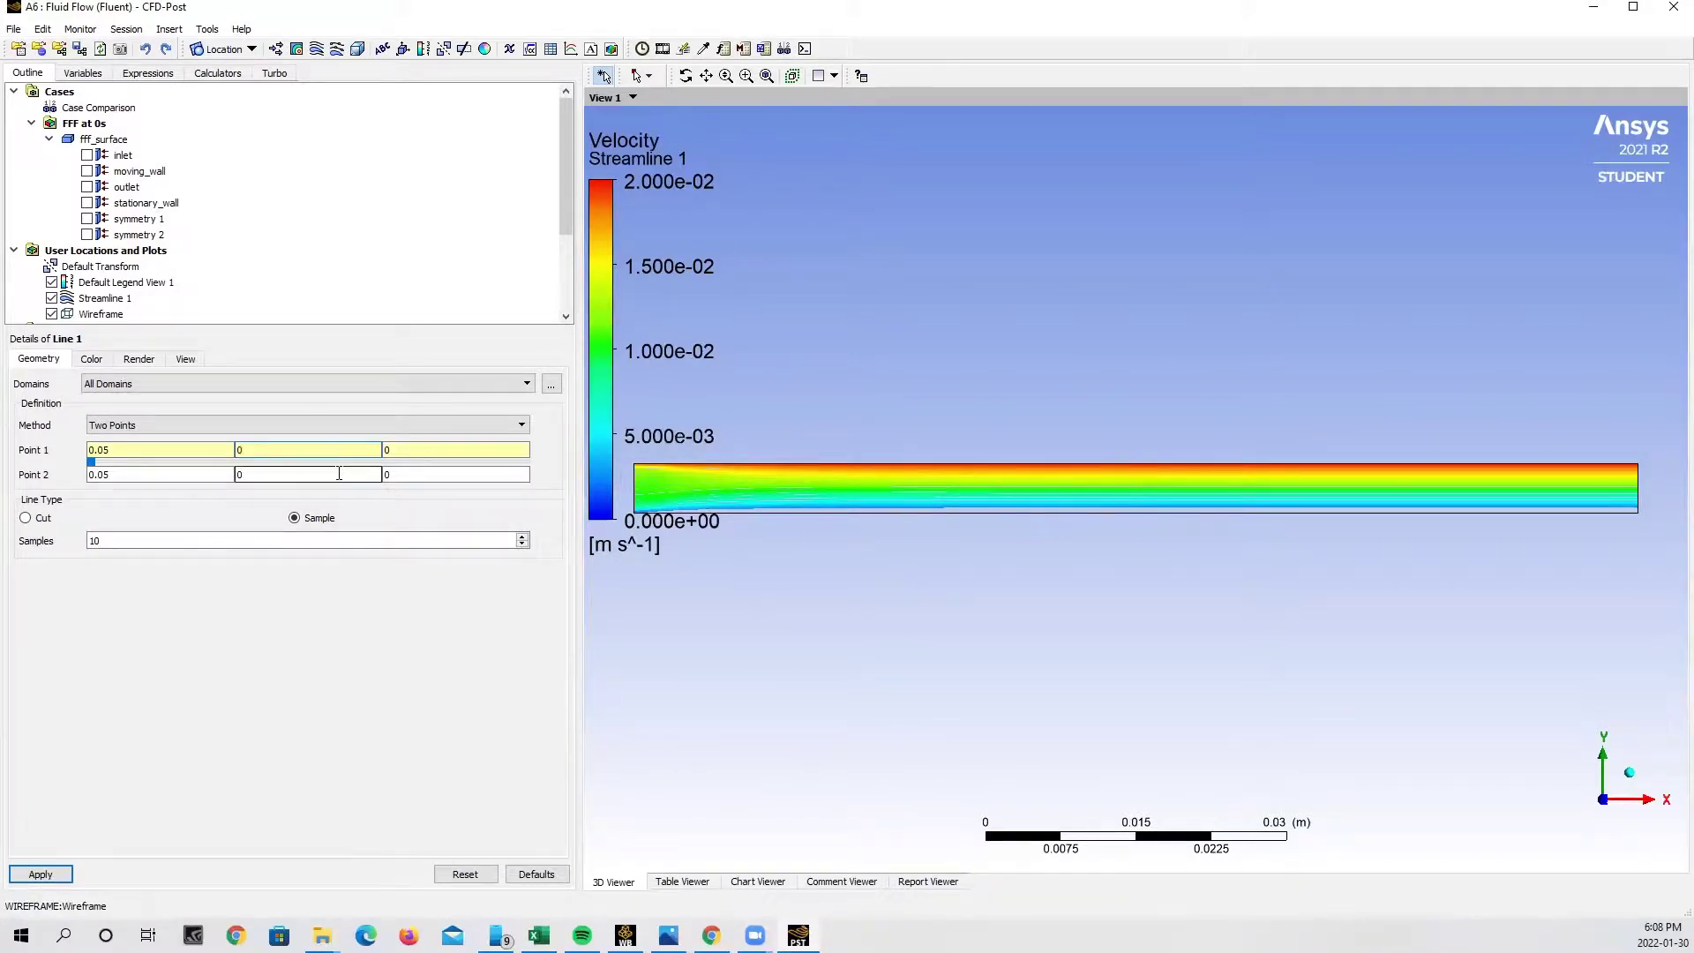
pyautogui.press('BackSpace')
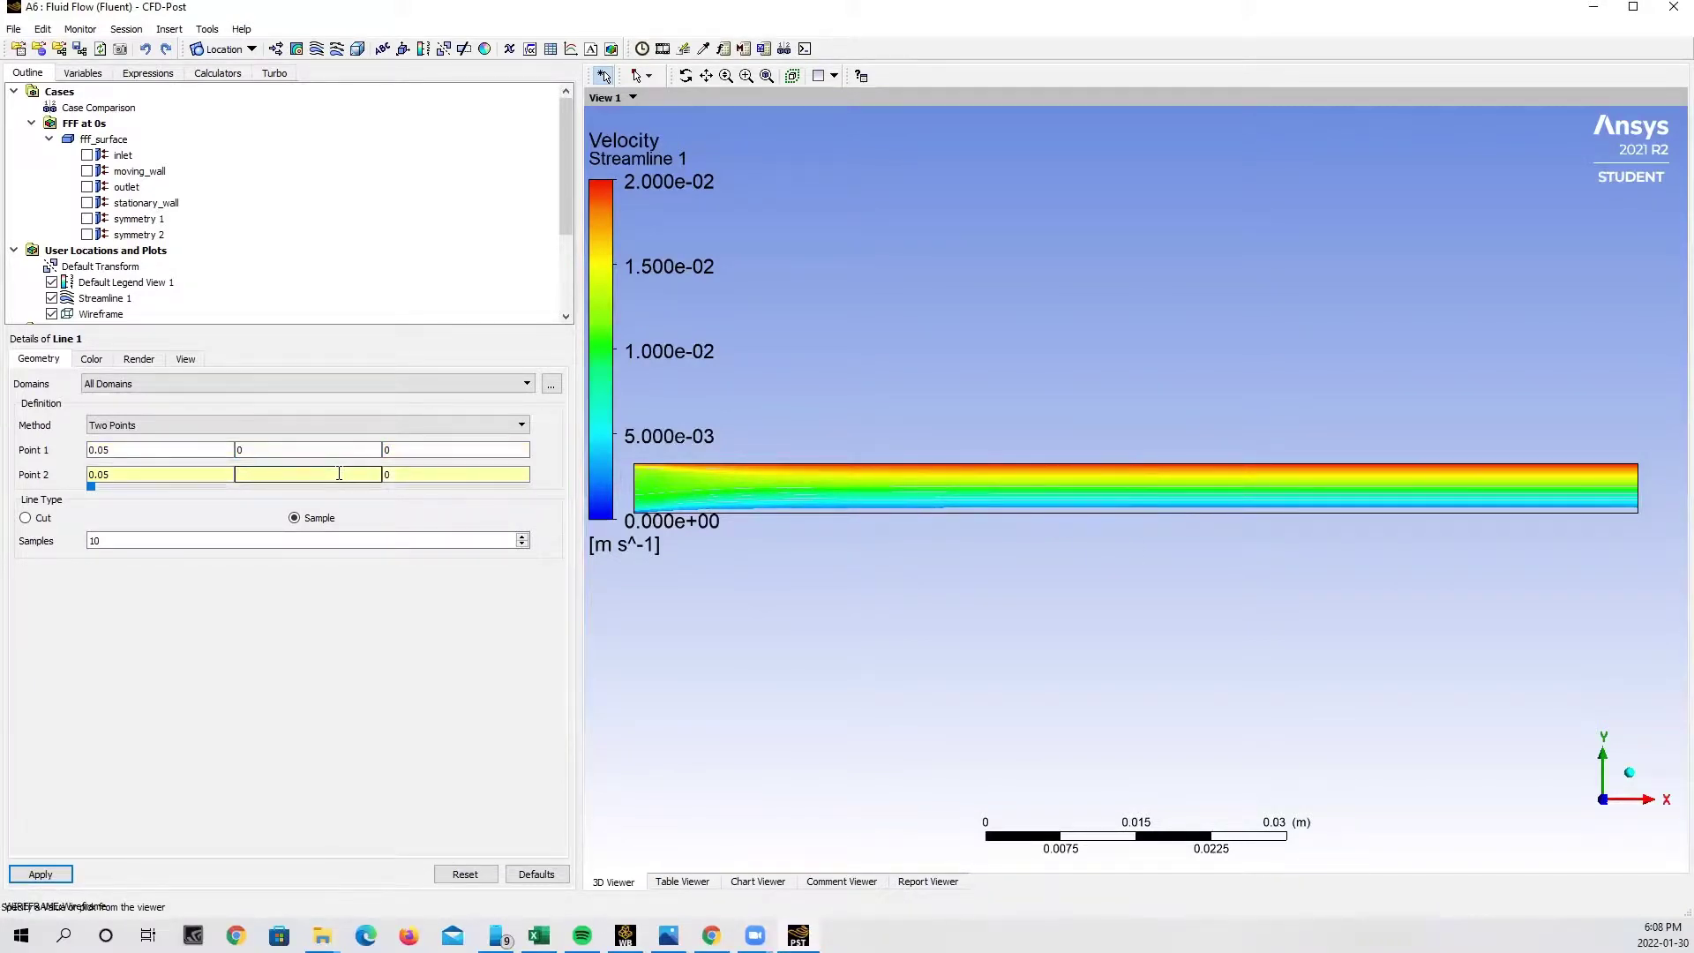
pyautogui.write('0.005')
pyautogui.click(48, 874)
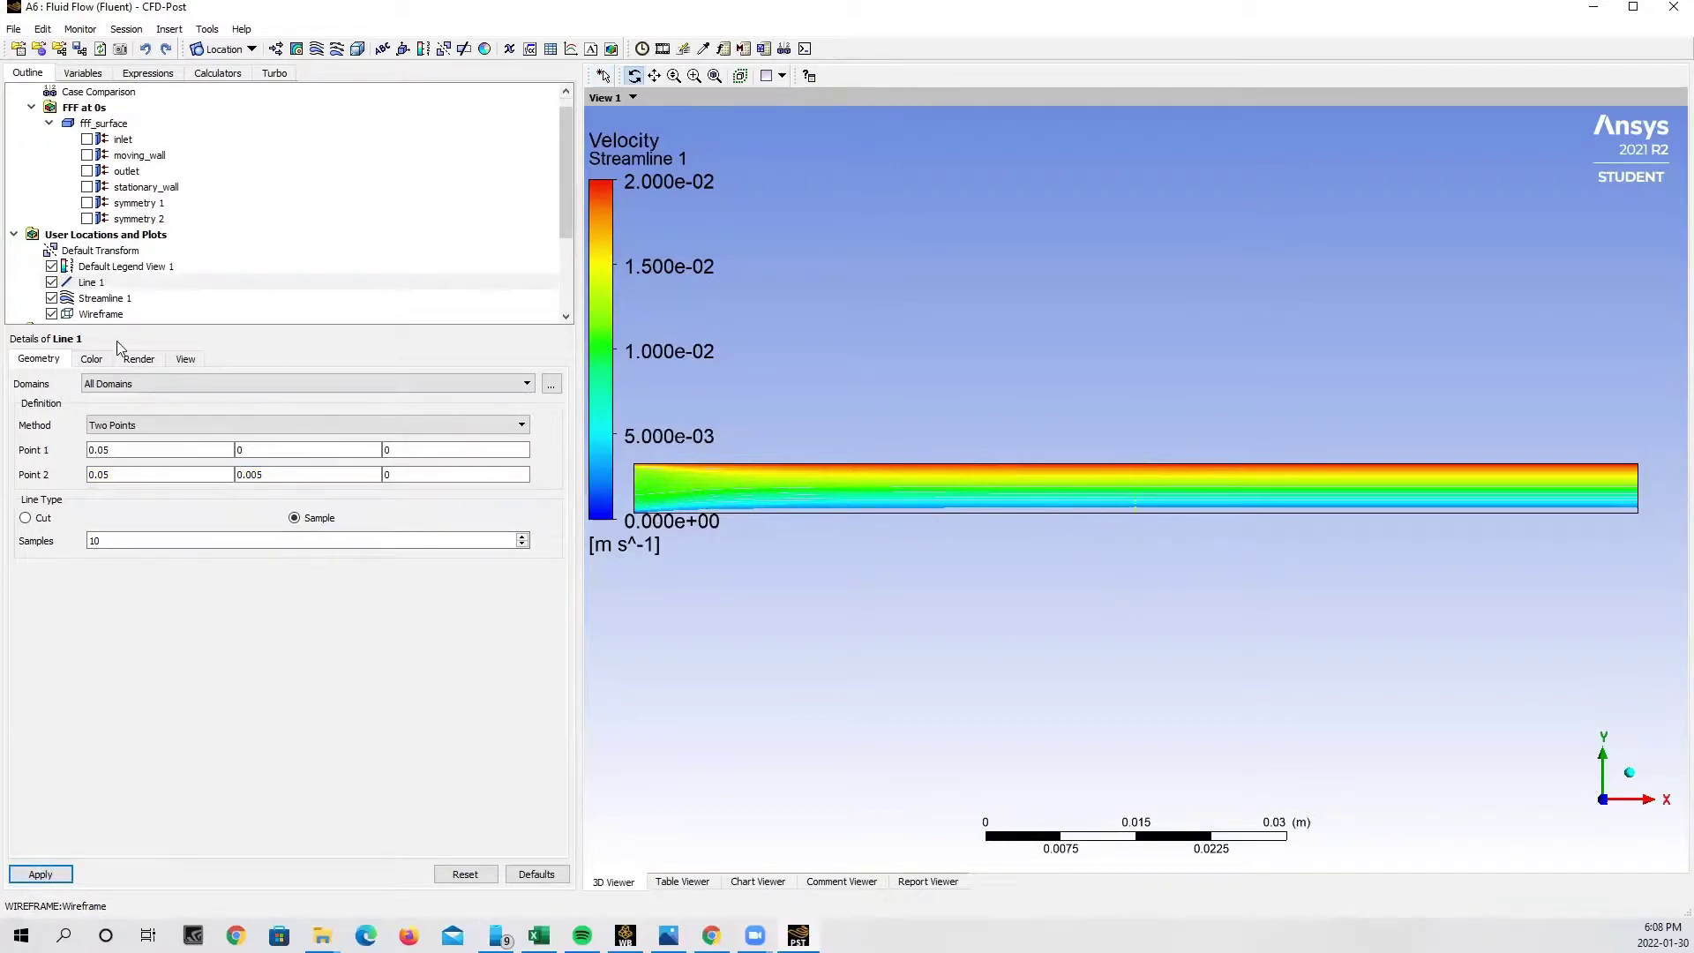
pyautogui.click(51, 299)
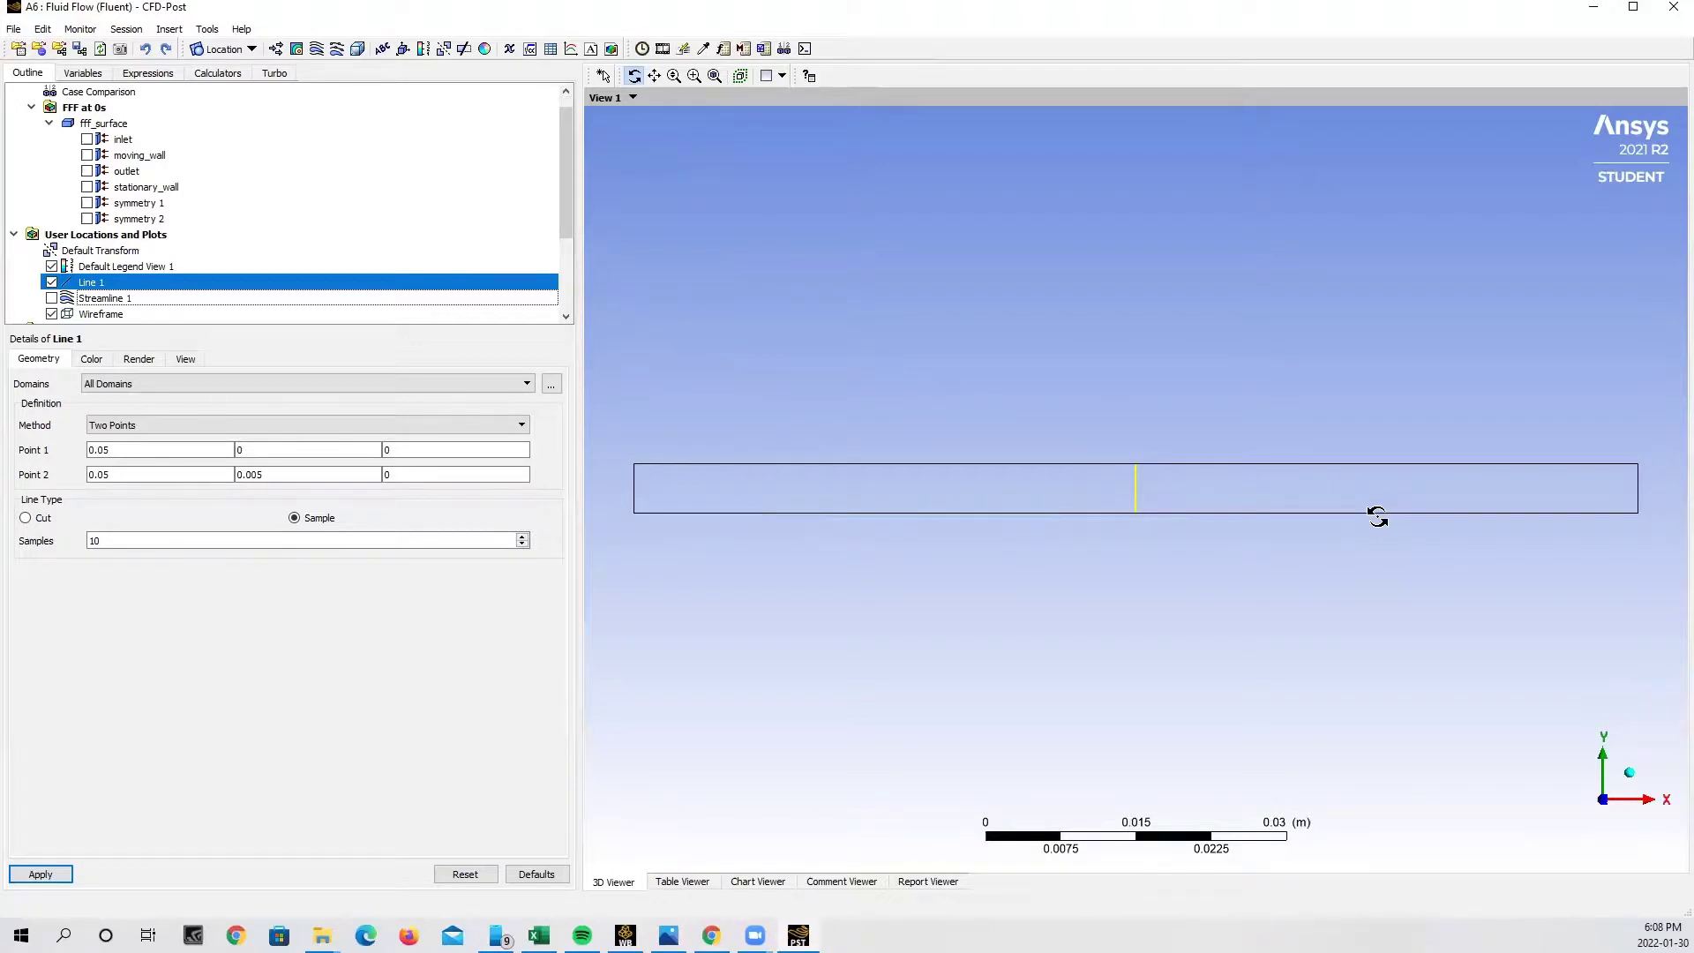
# Insert an XY line chart with the title Couette Flow.
pyautogui.click(571, 50)
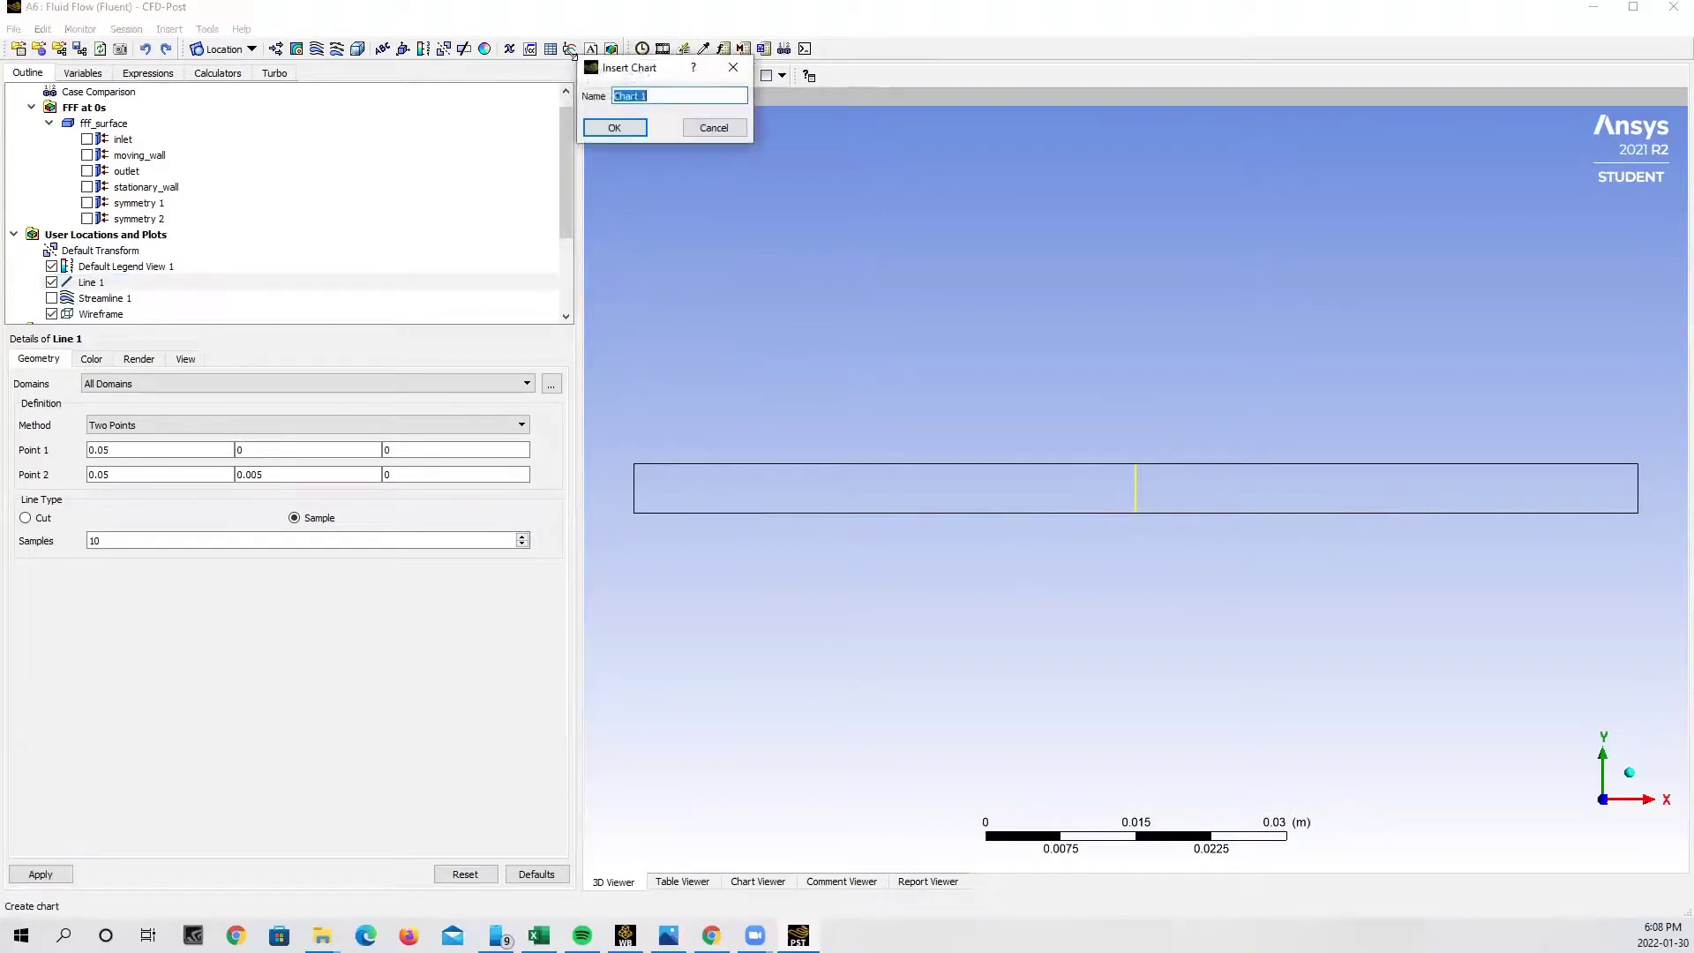
pyautogui.click(618, 128)
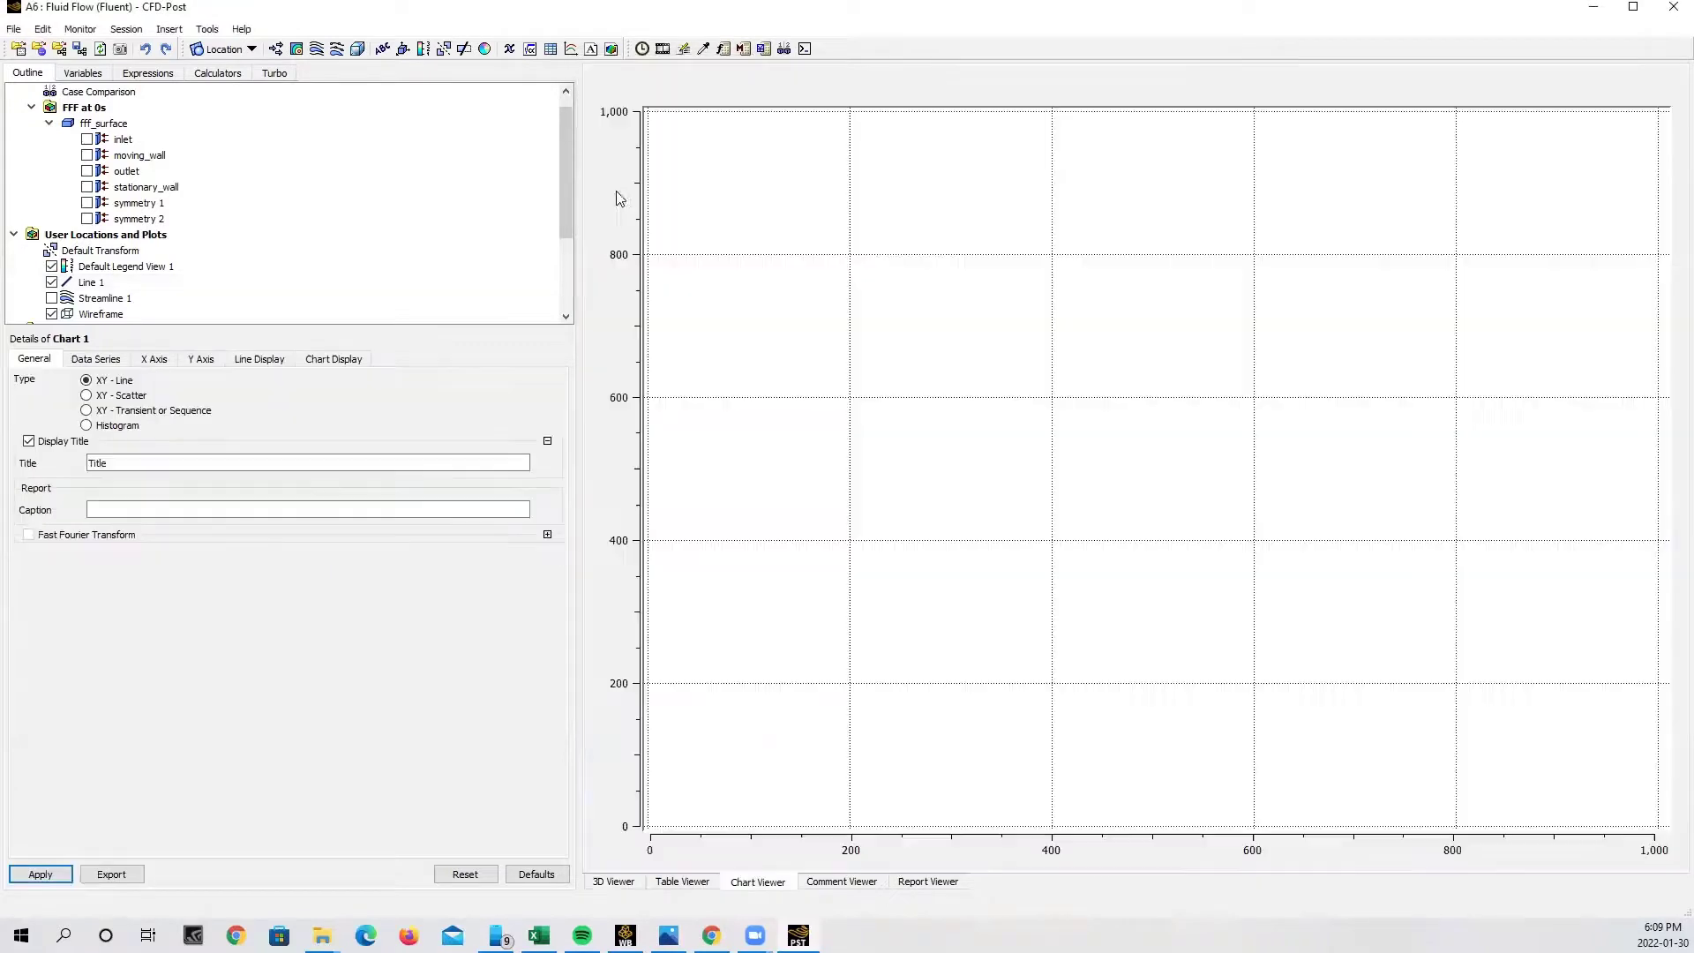
pyautogui.moveTo(146, 462); pyautogui.dragTo(38, 457)
pyautogui.write('Couette')
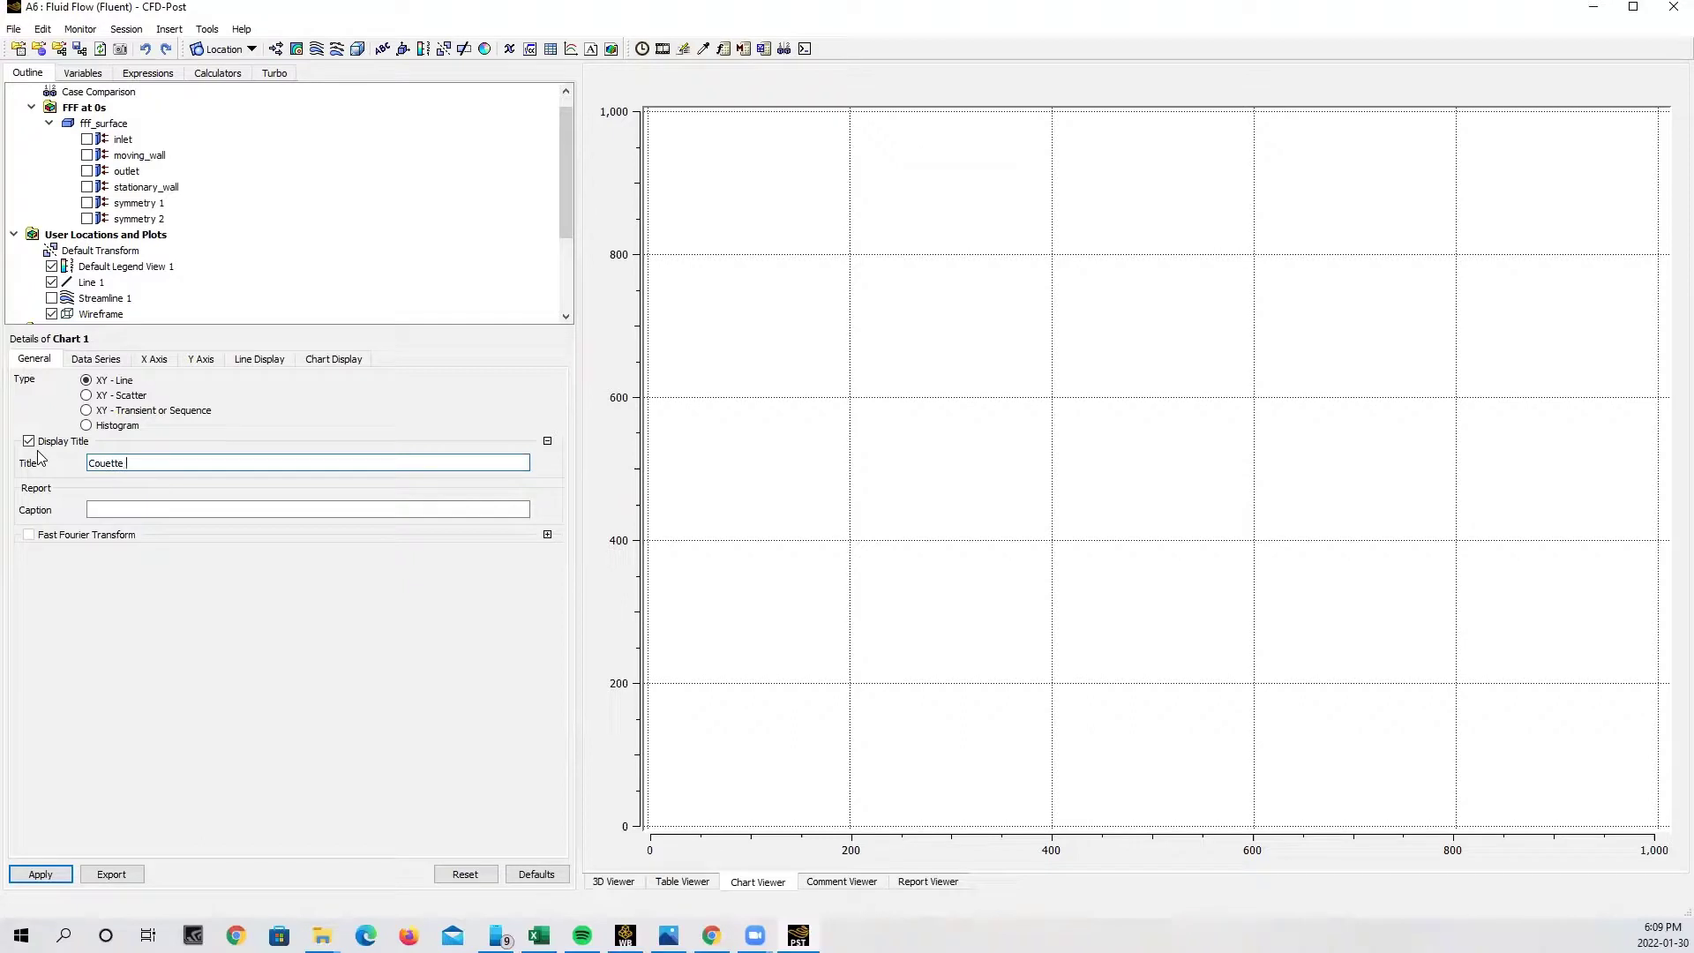
pyautogui.write(' Flow')
# Assign Velocity u to the chart's X axis and the Y coordinate to its Y axis.
pyautogui.click(149, 360)
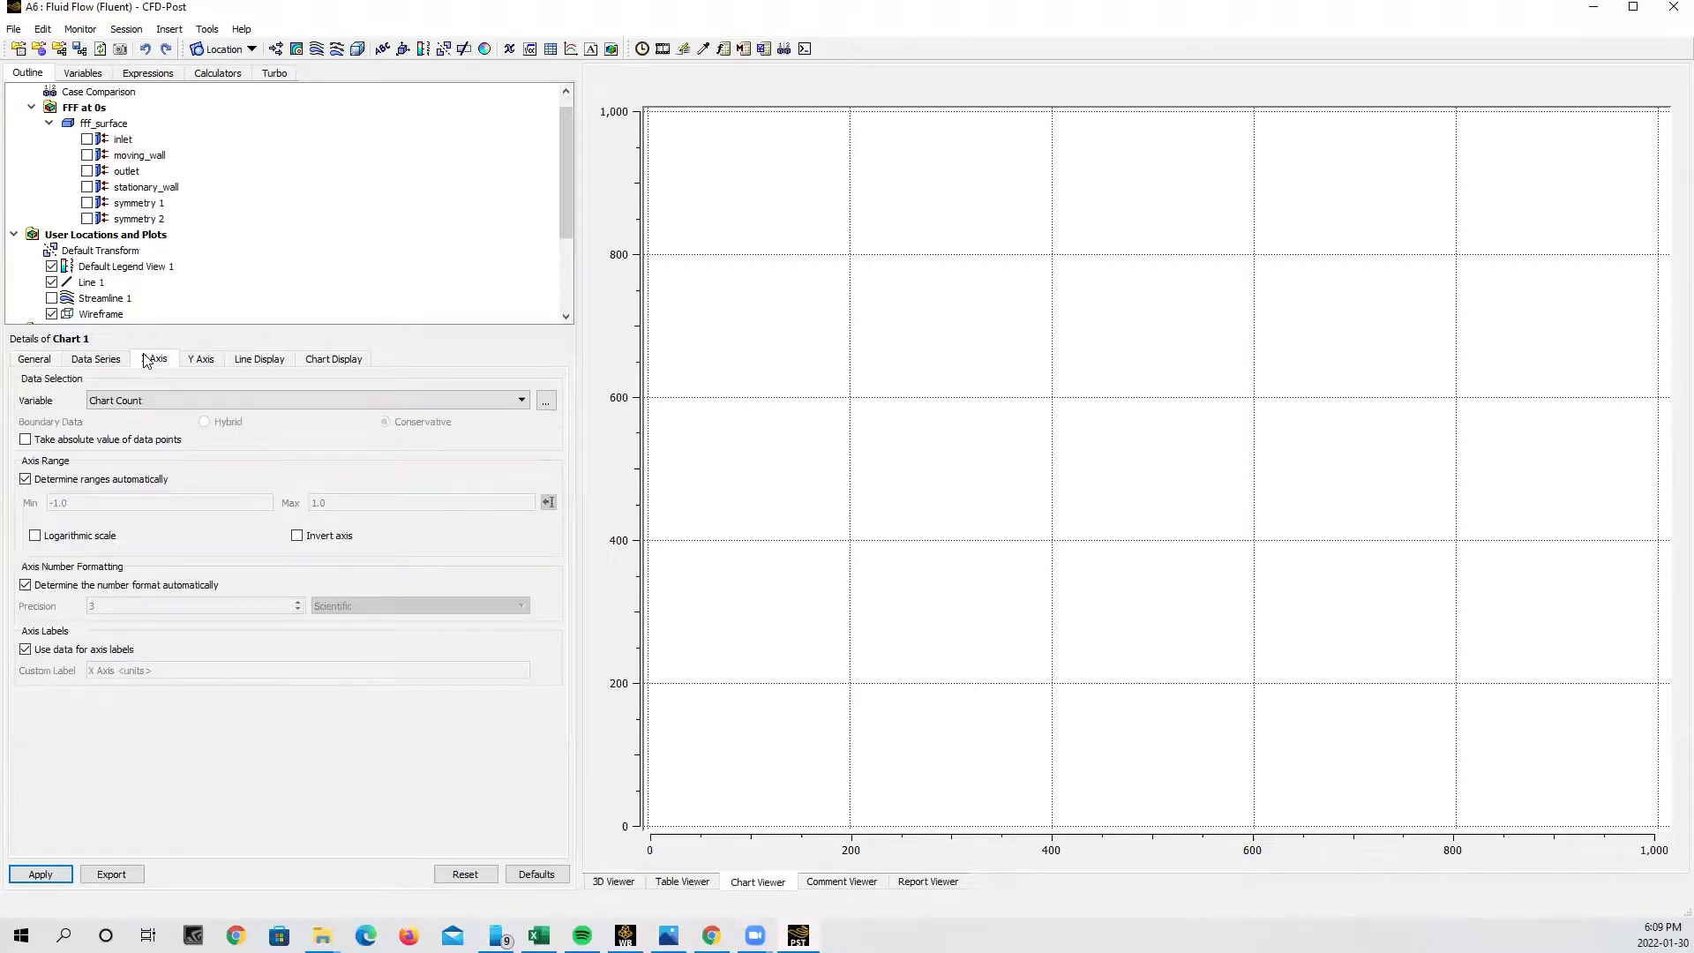
pyautogui.click(97, 402)
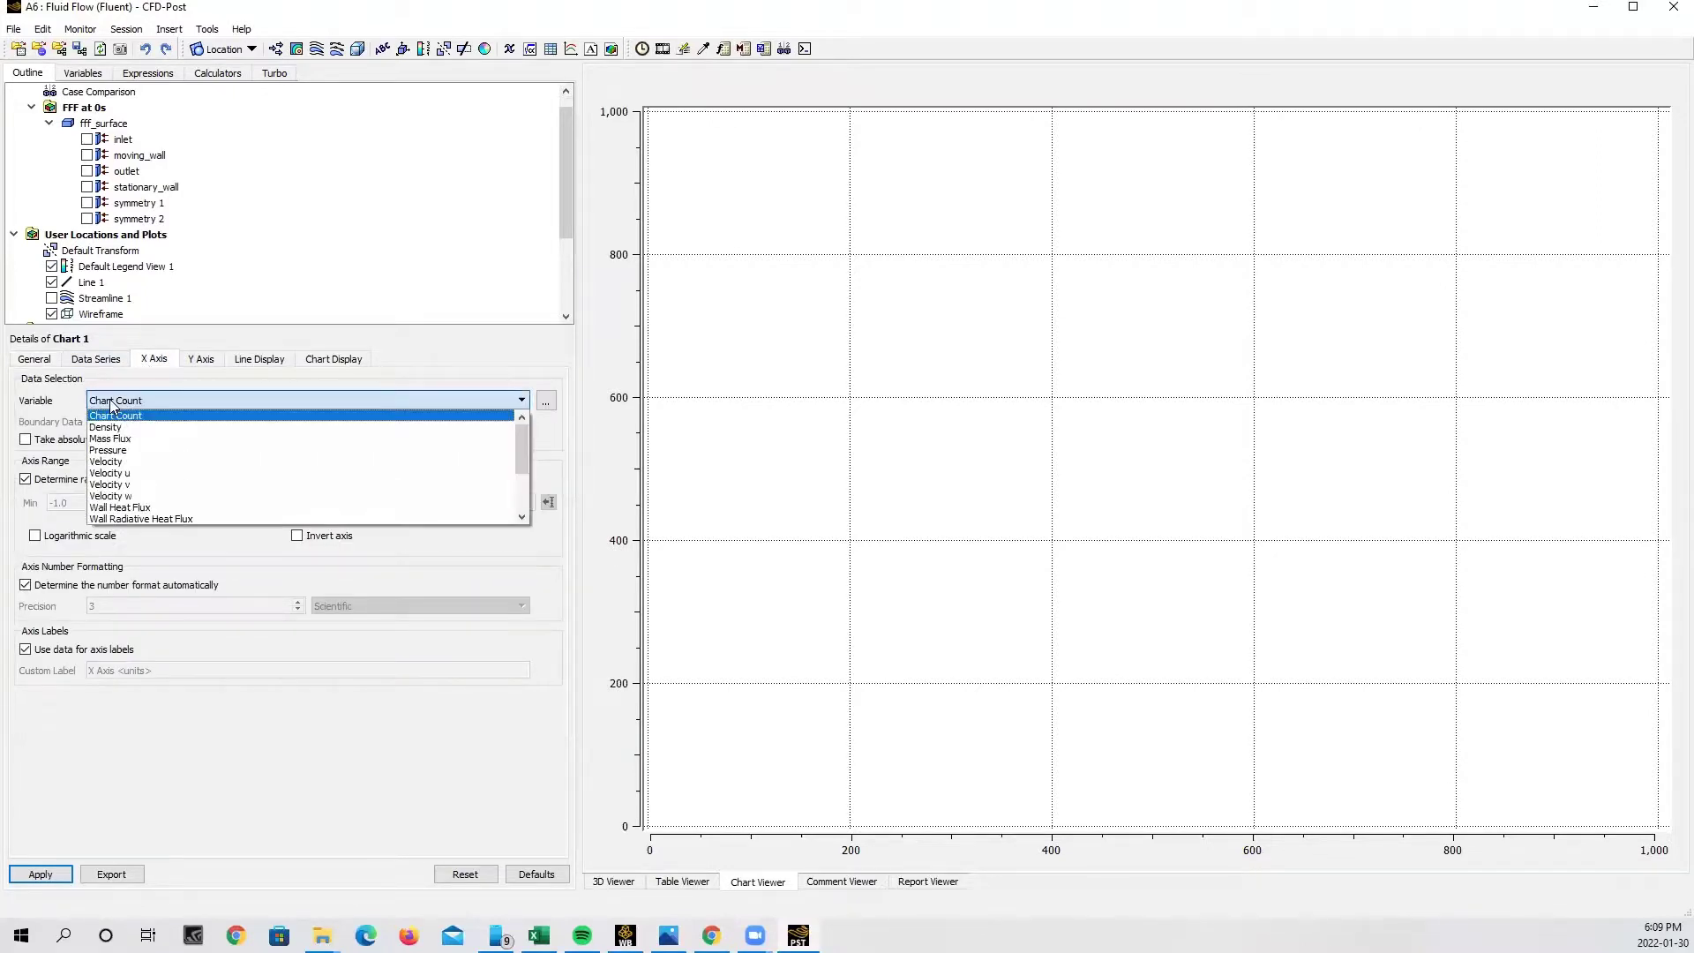
pyautogui.click(144, 474)
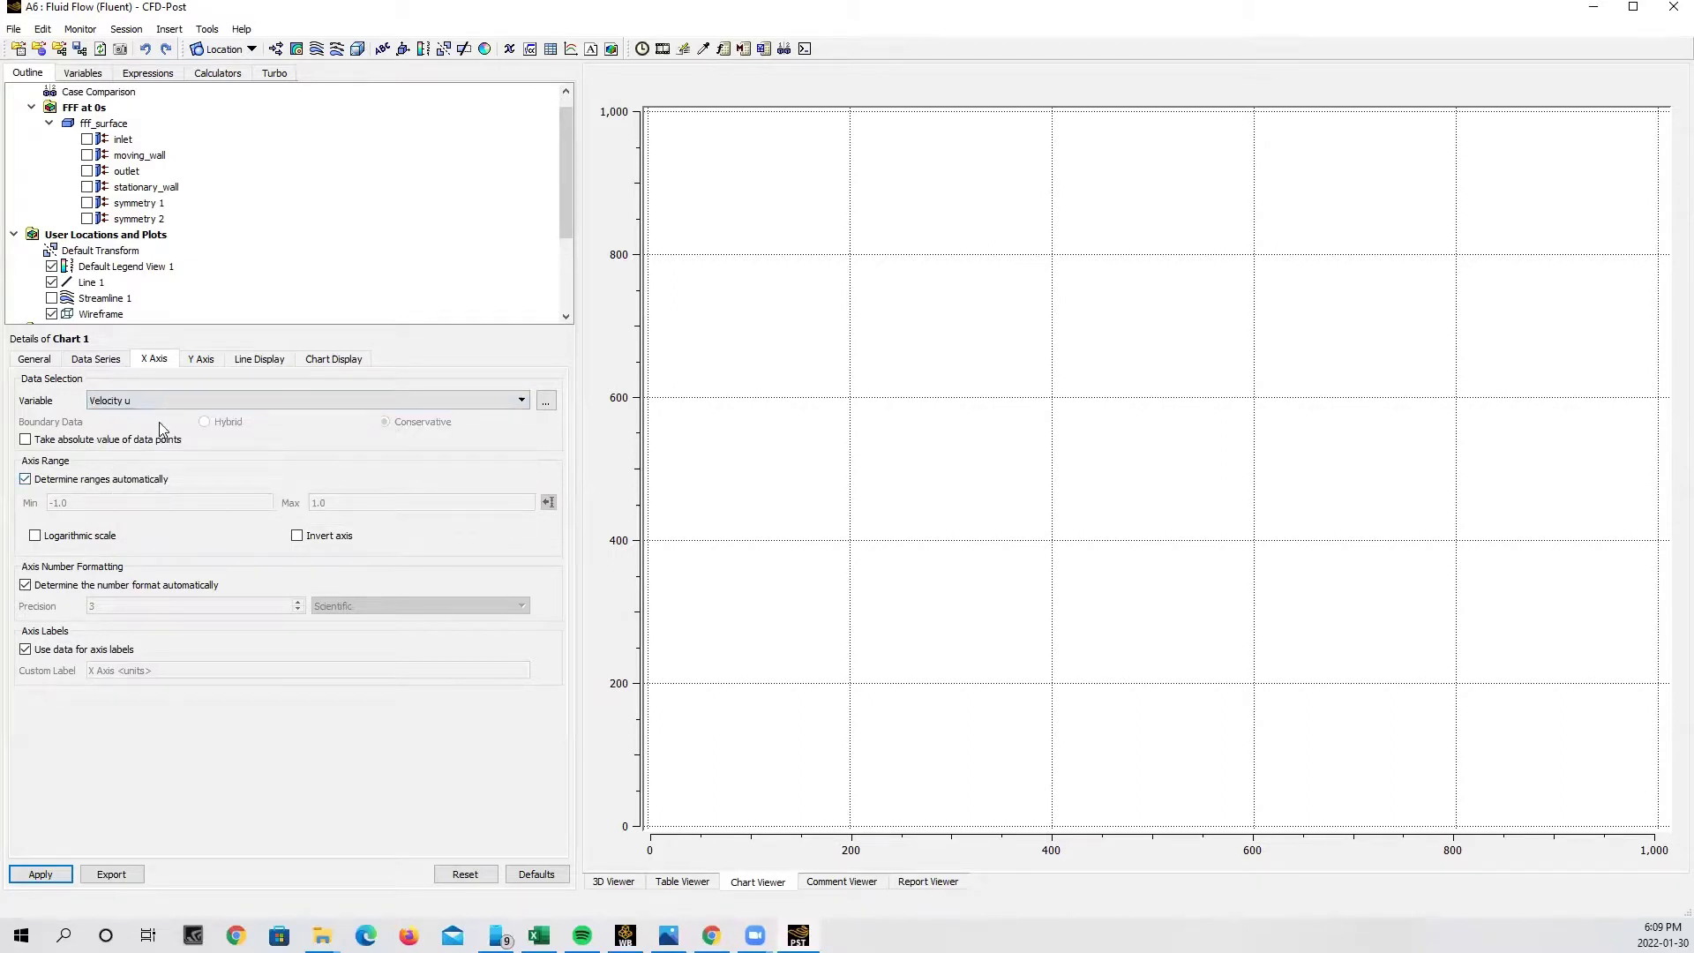
pyautogui.click(196, 361)
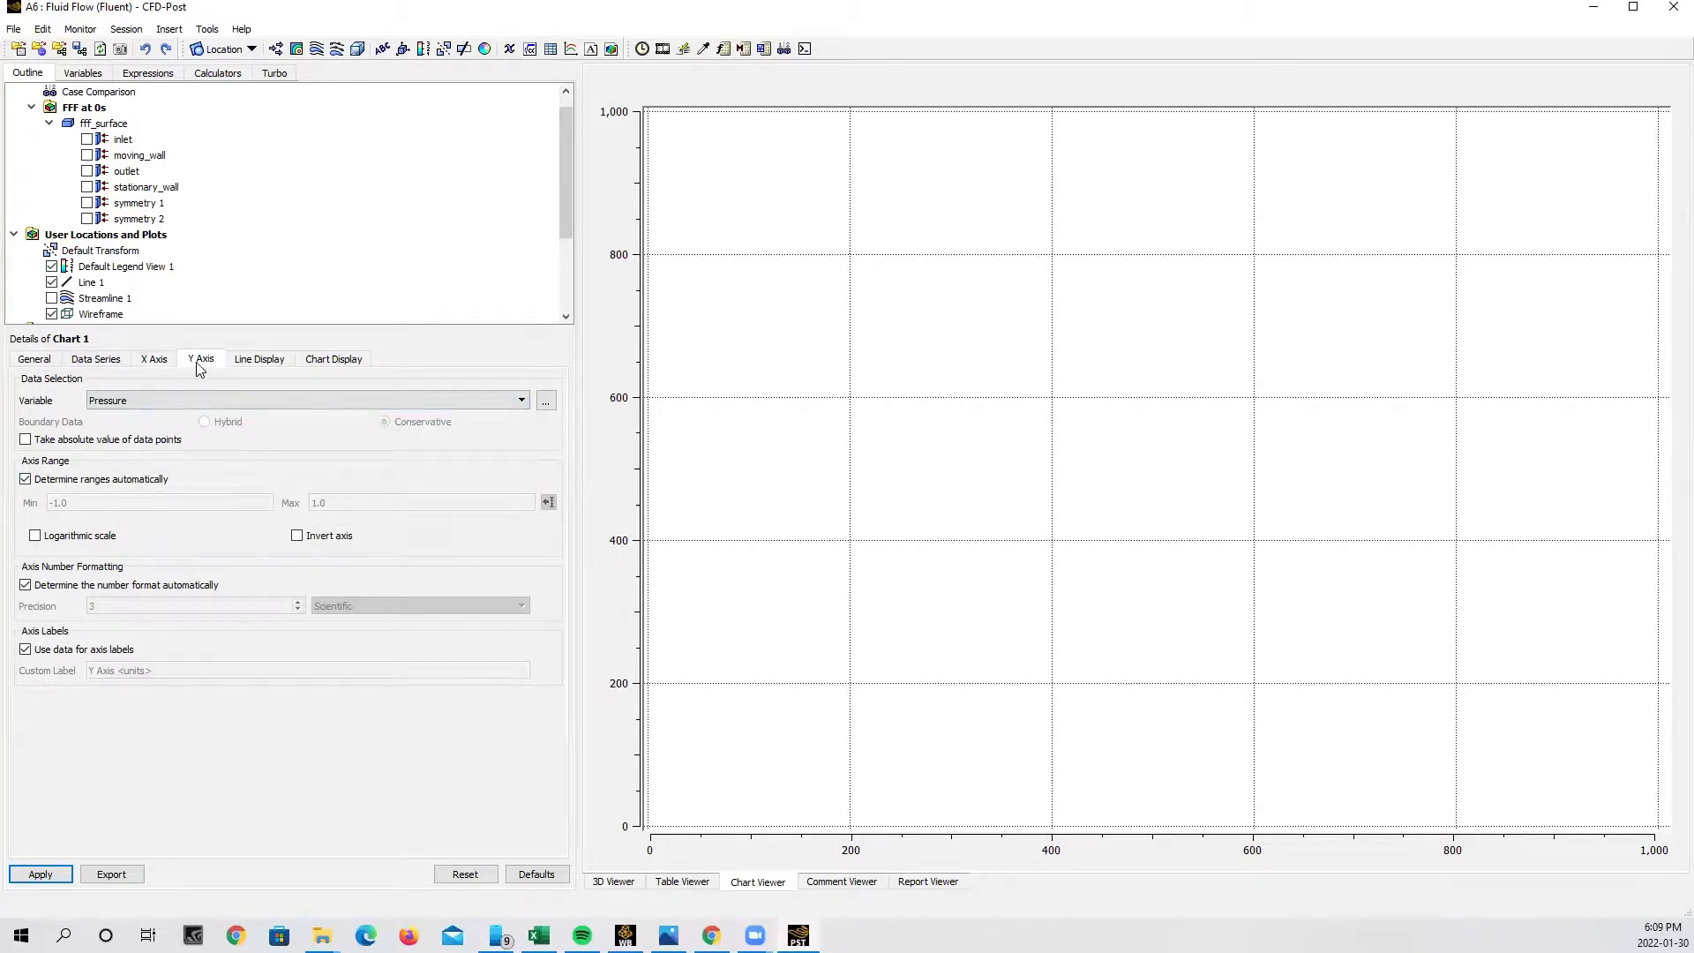
pyautogui.click(150, 400)
pyautogui.scroll(-5, 157, 451)
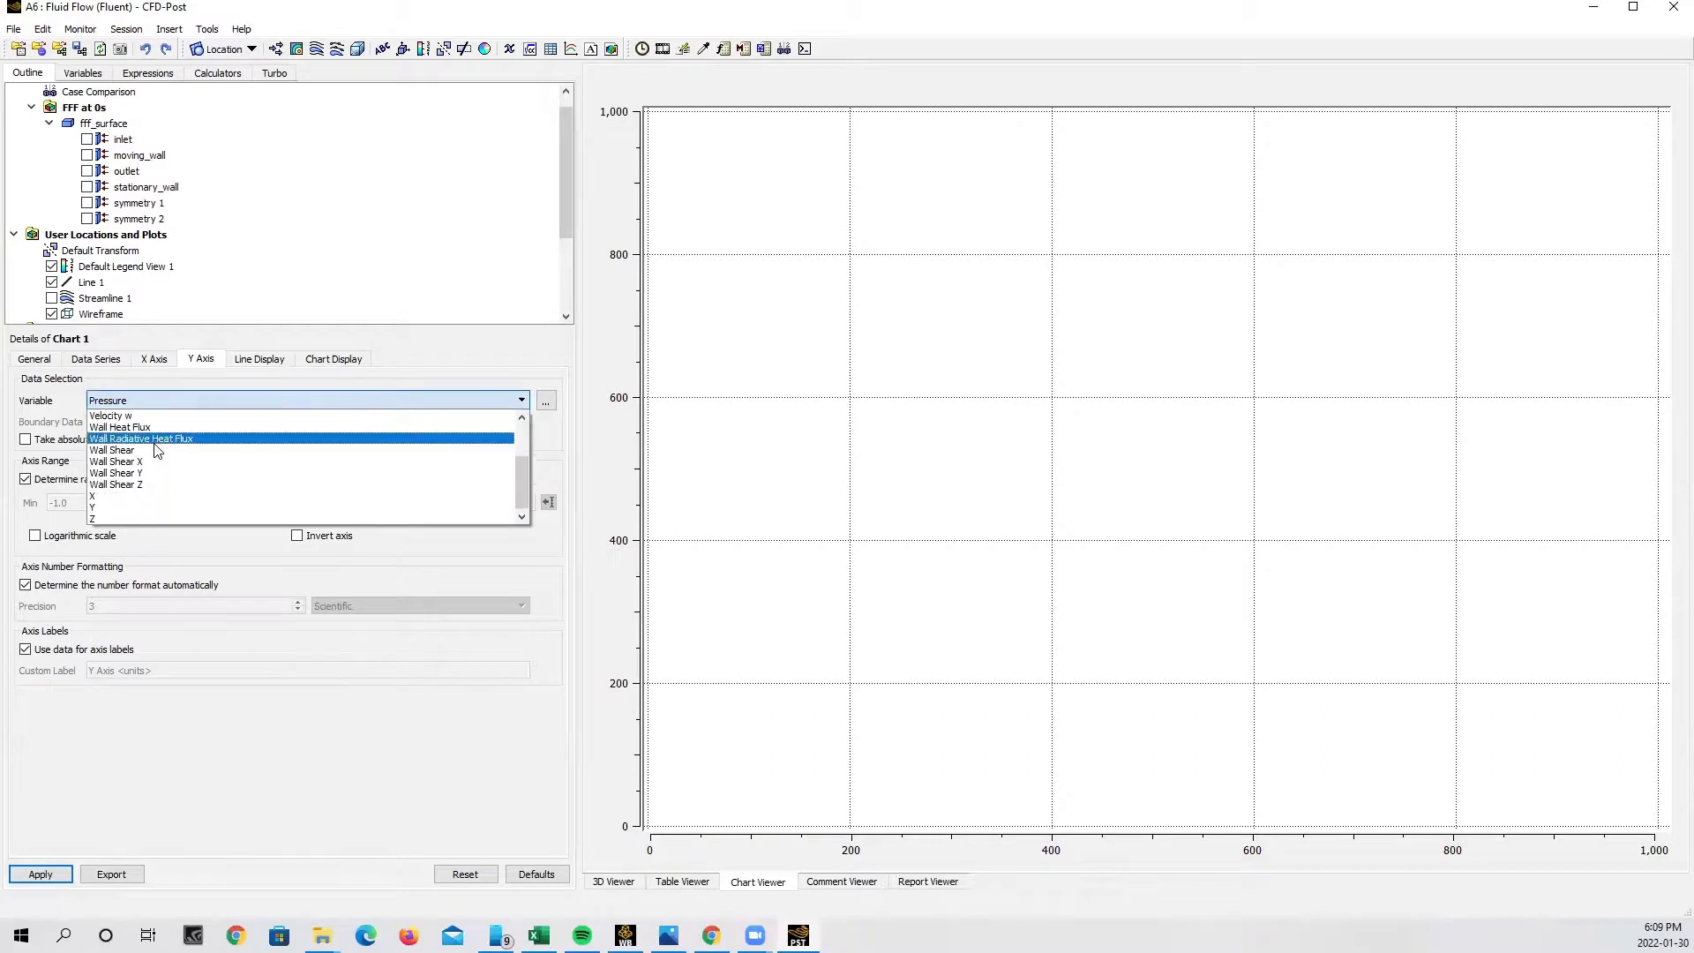
pyautogui.click(117, 508)
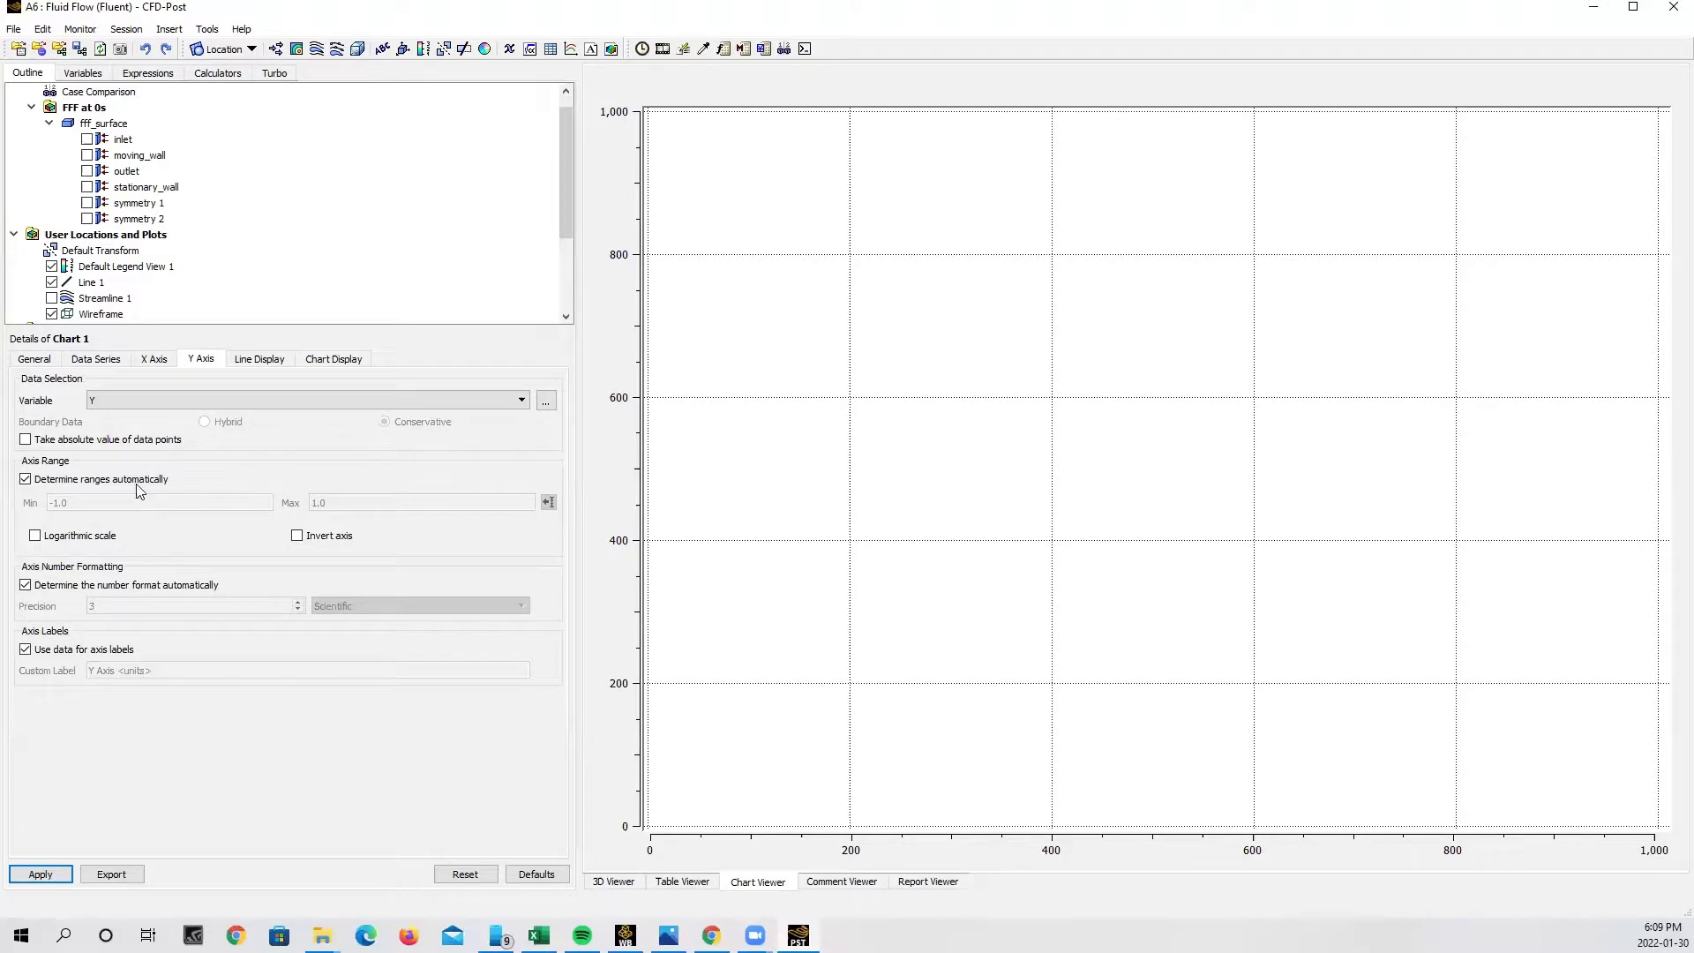
# Use Line 1 as the location for data series Series 1 and plot the chart.
pyautogui.click(80, 361)
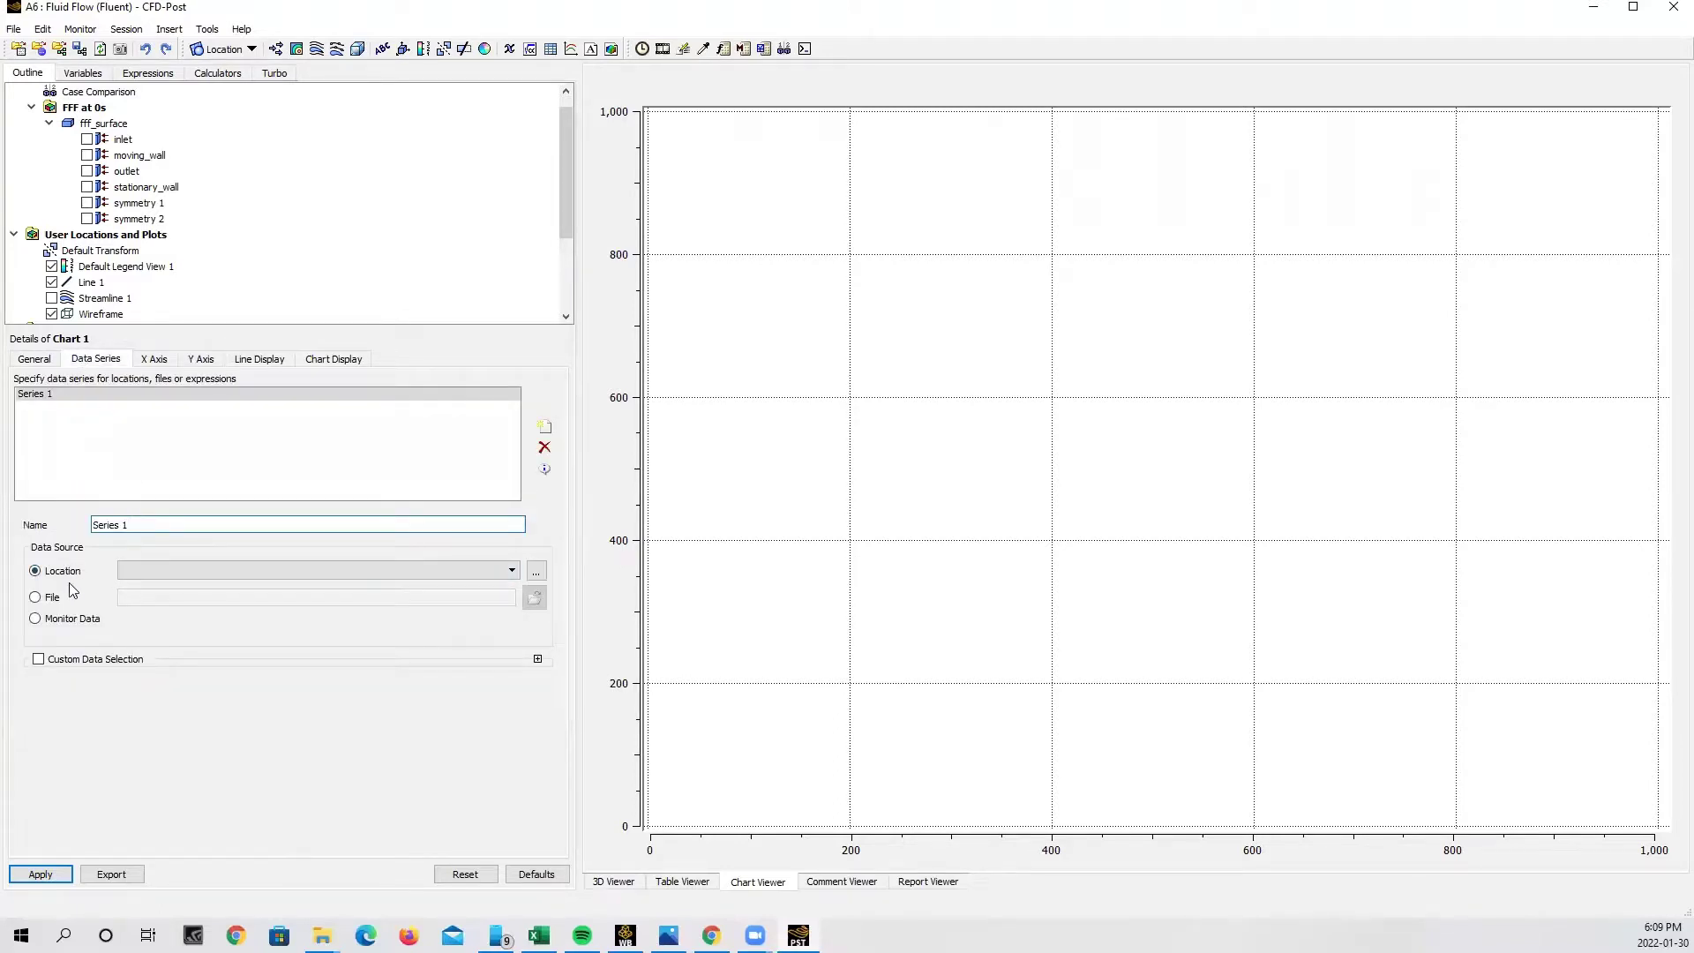
pyautogui.click(135, 570)
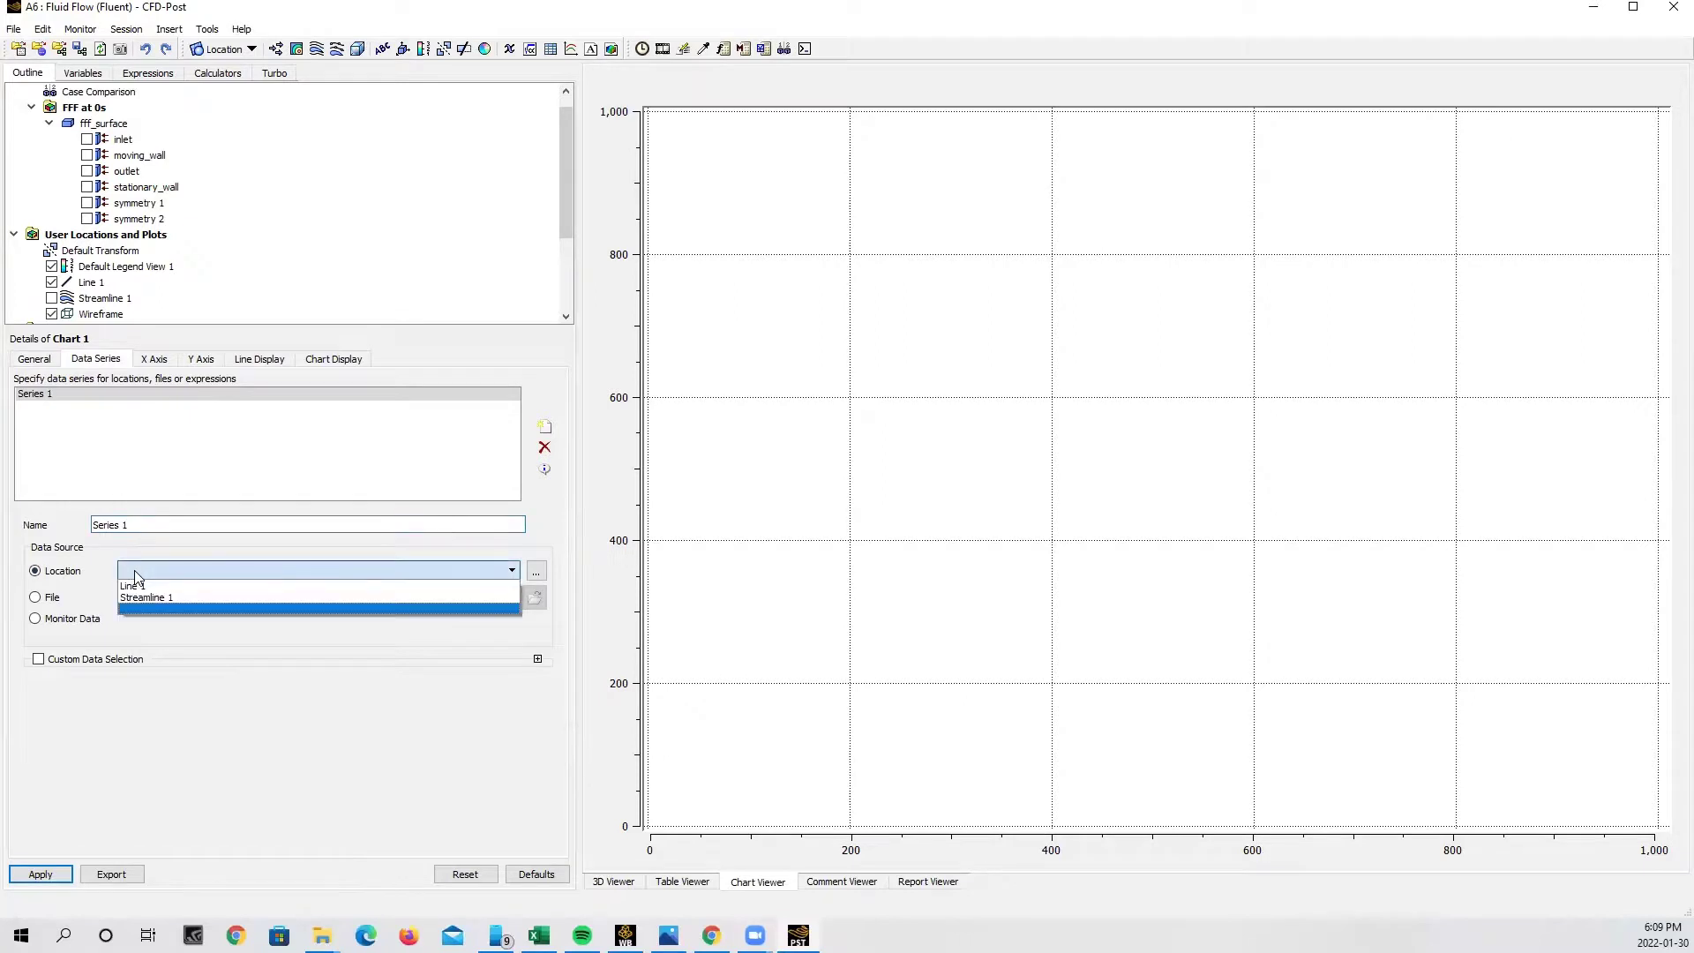
pyautogui.click(179, 587)
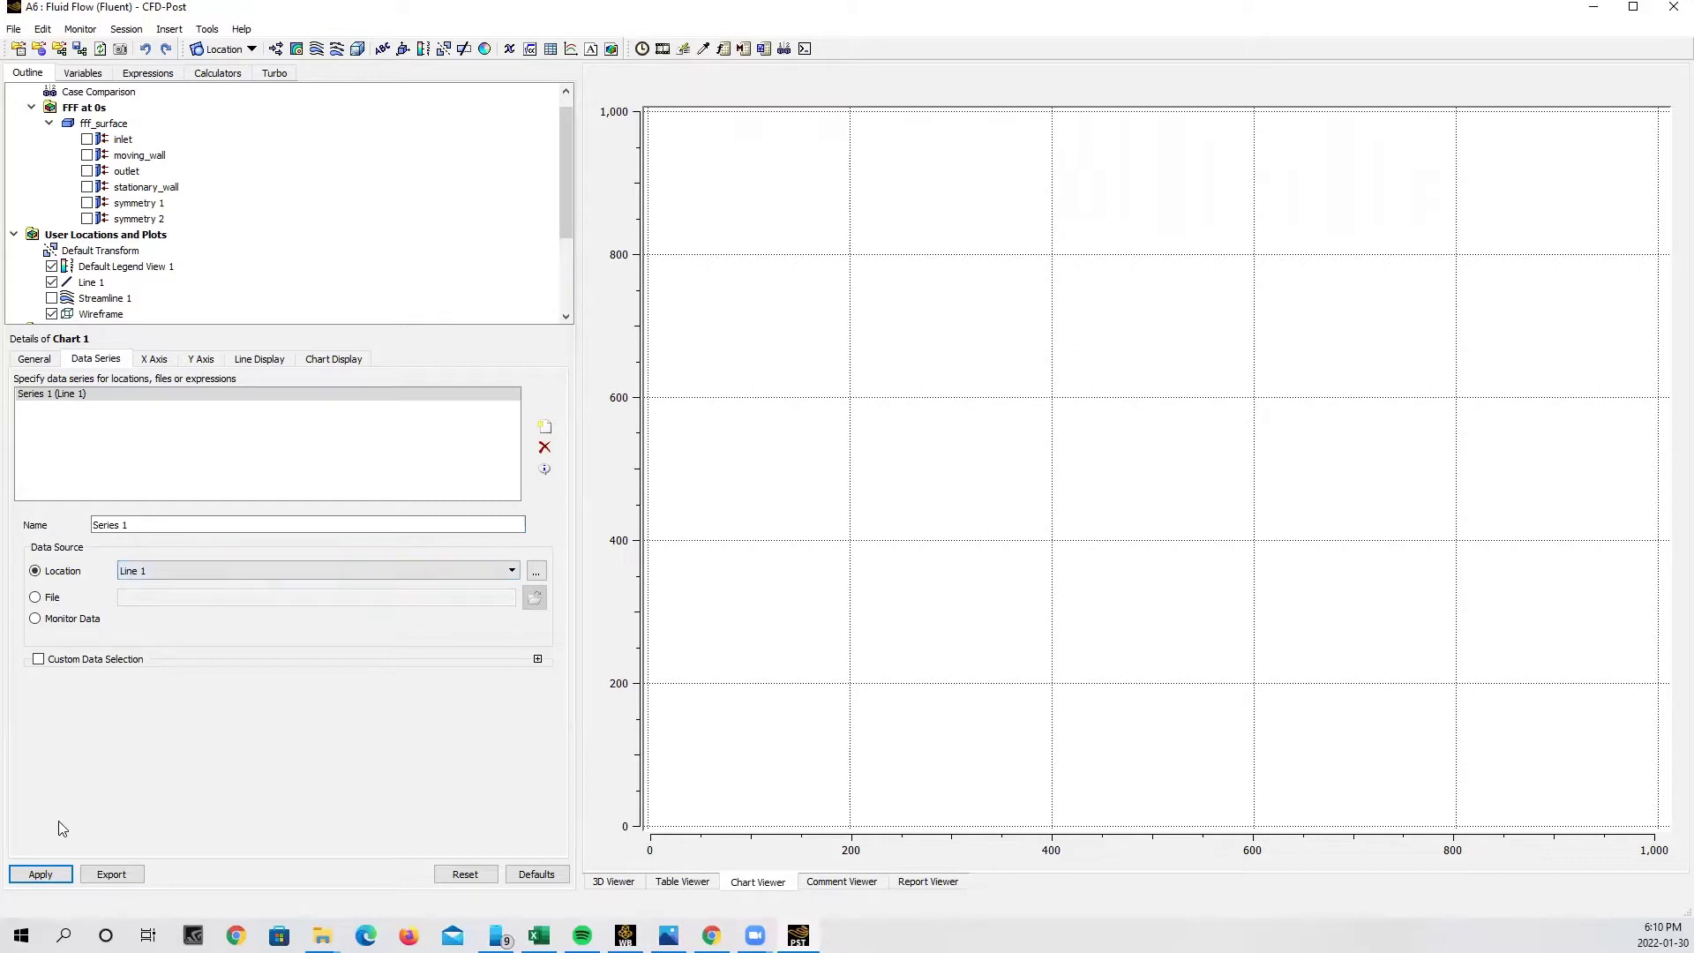
pyautogui.click(44, 871)
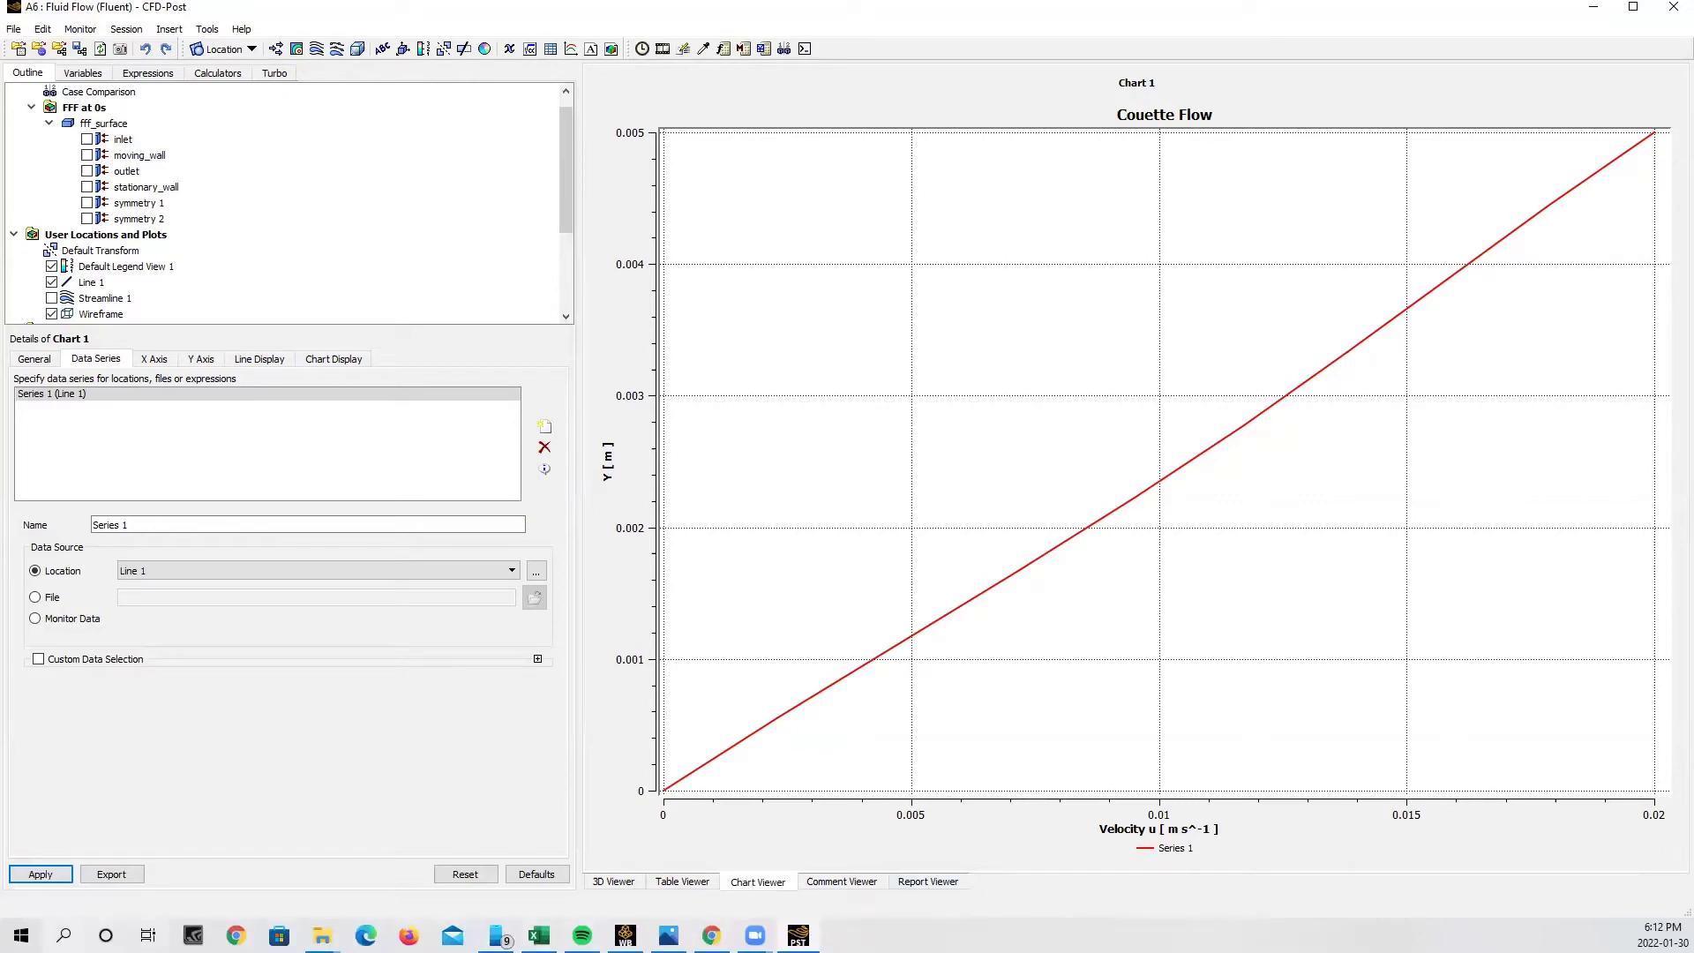
# Switch the data source of Series 1 from a location to a file.
pyautogui.click(36, 598)
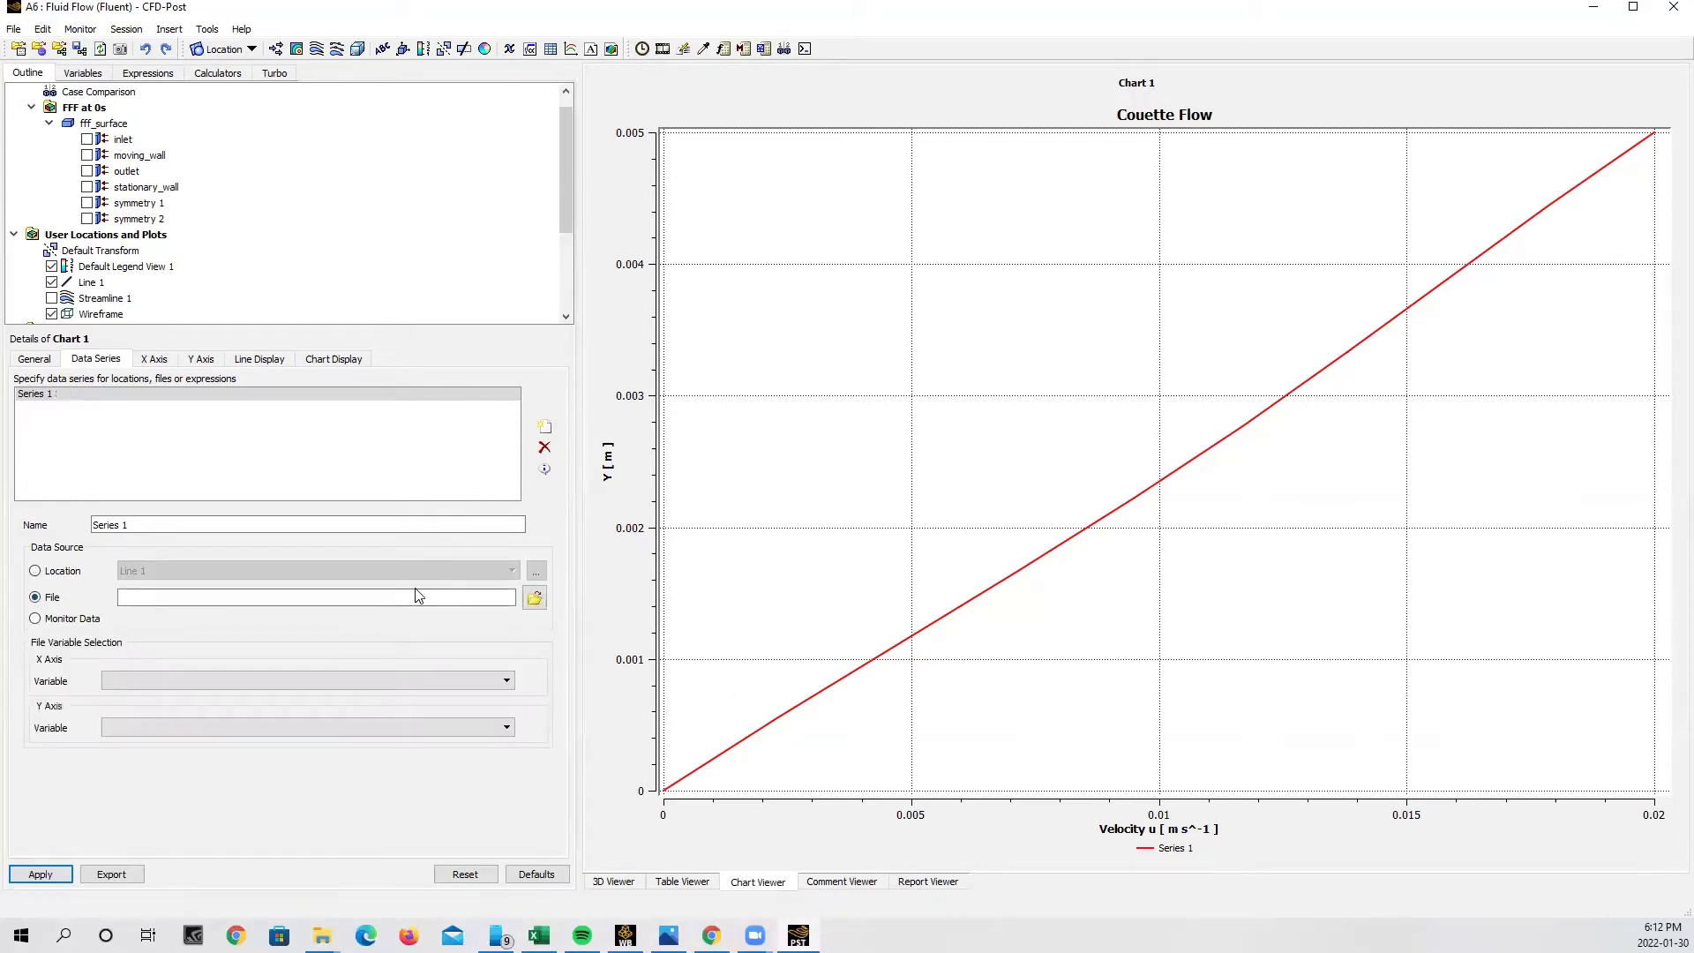